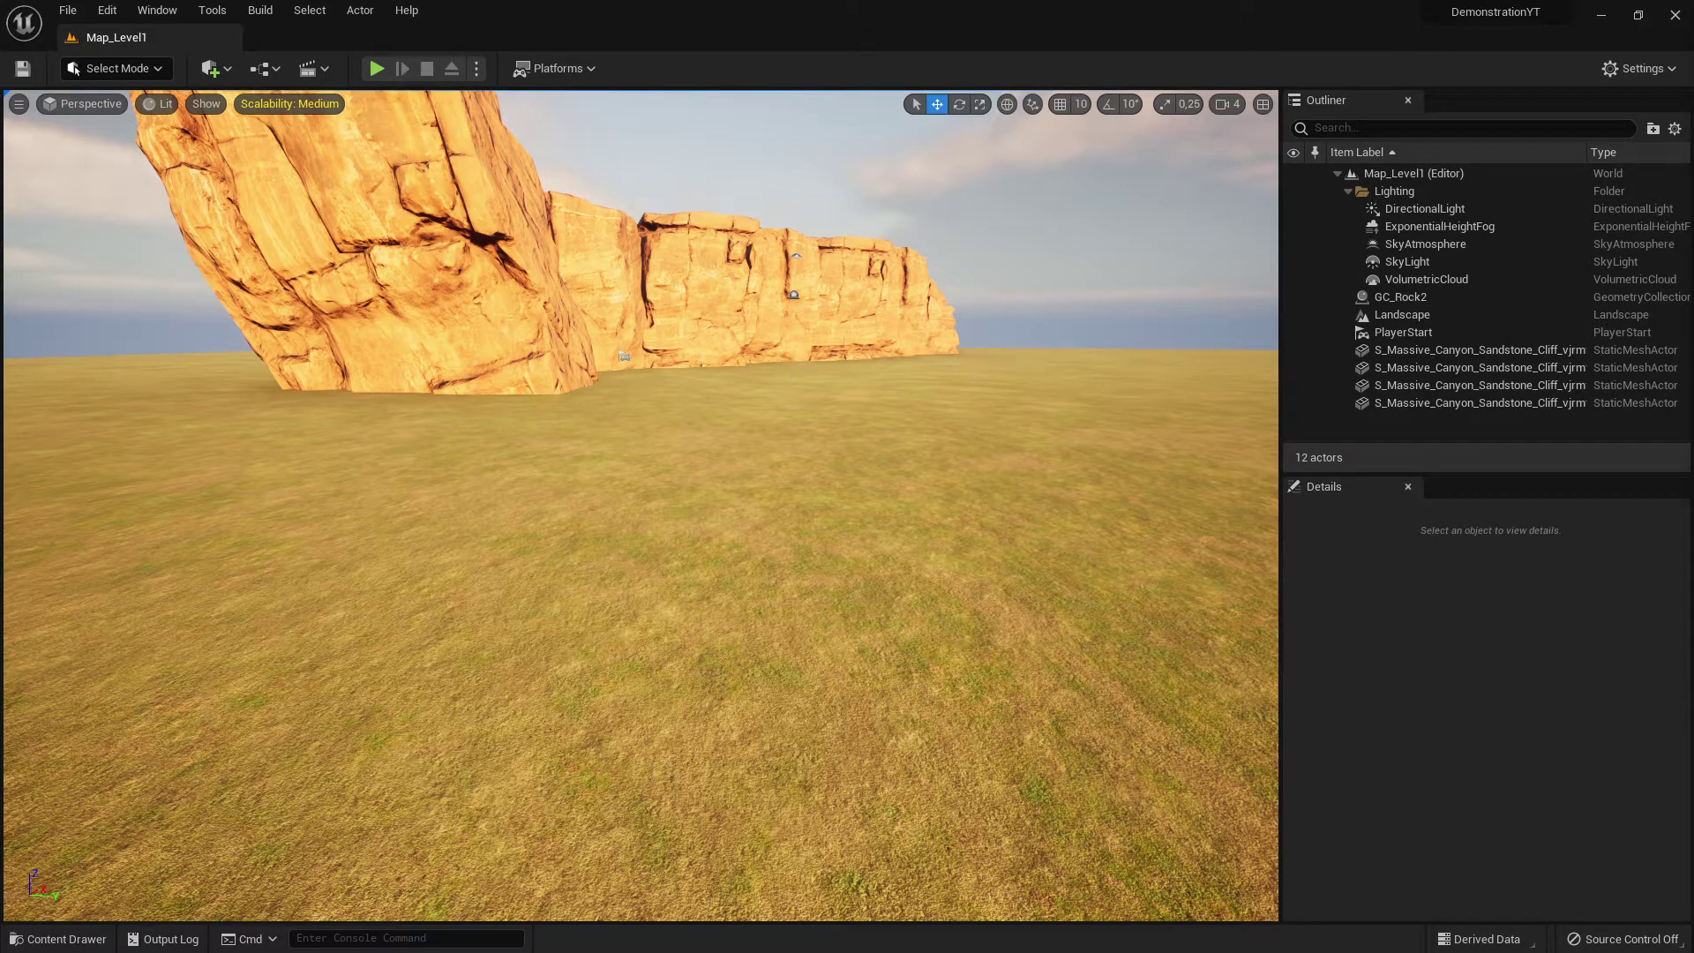
left_click(726, 315)
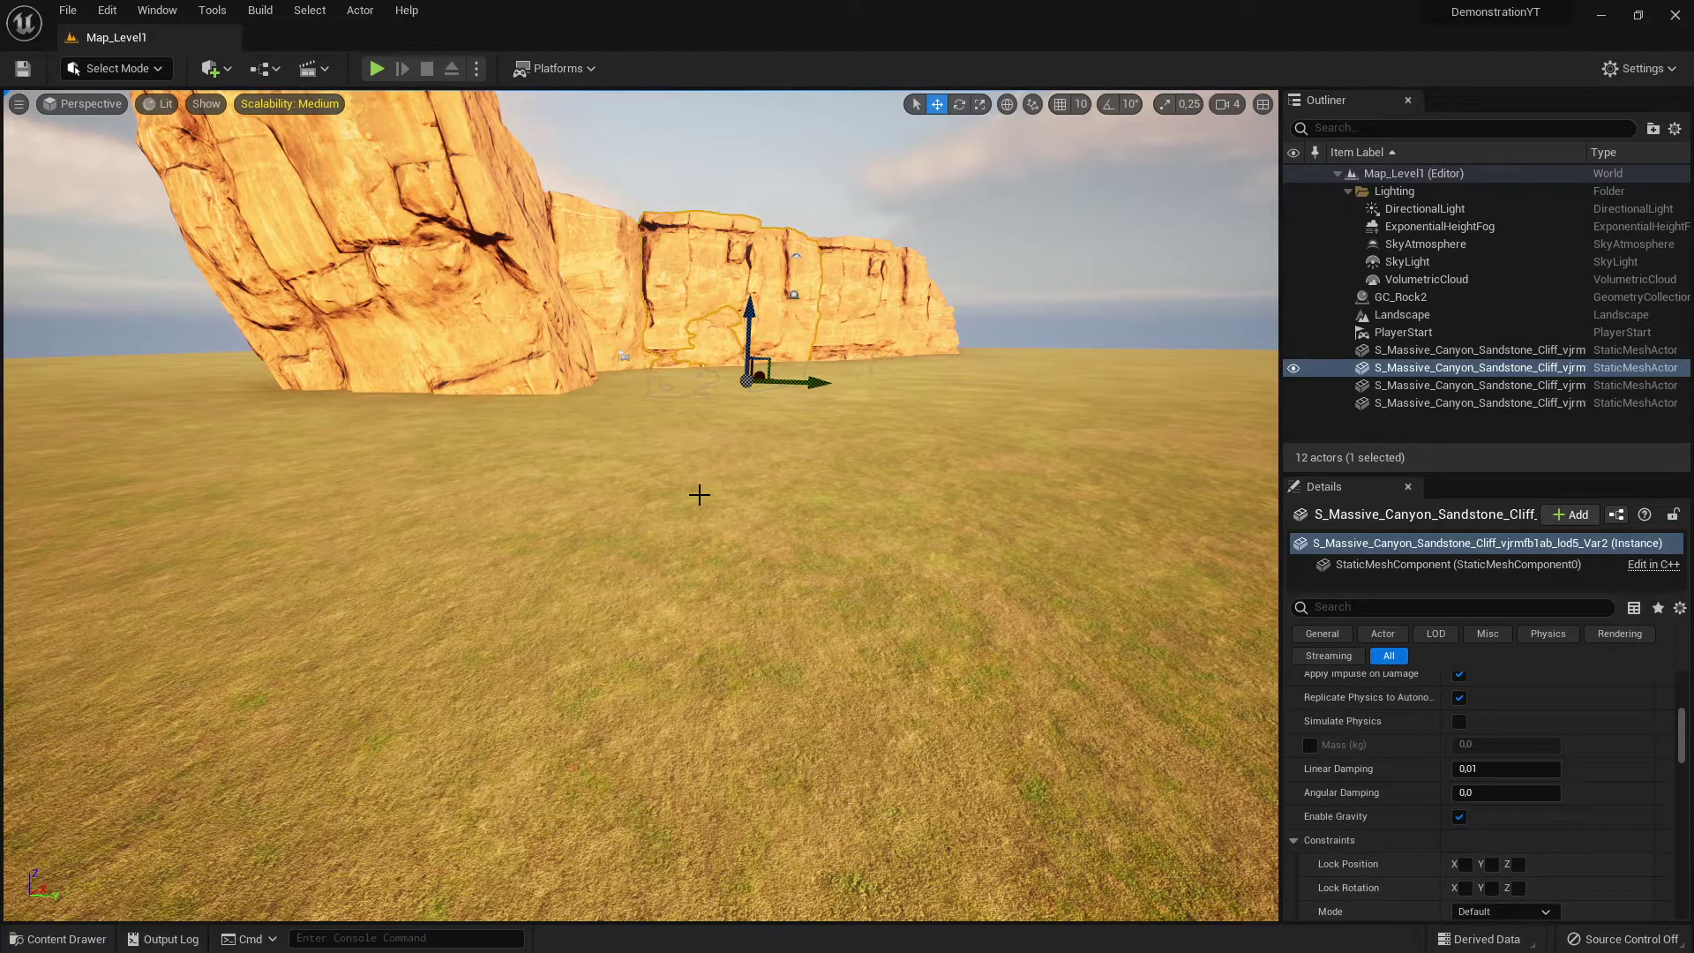
left_click(970, 403)
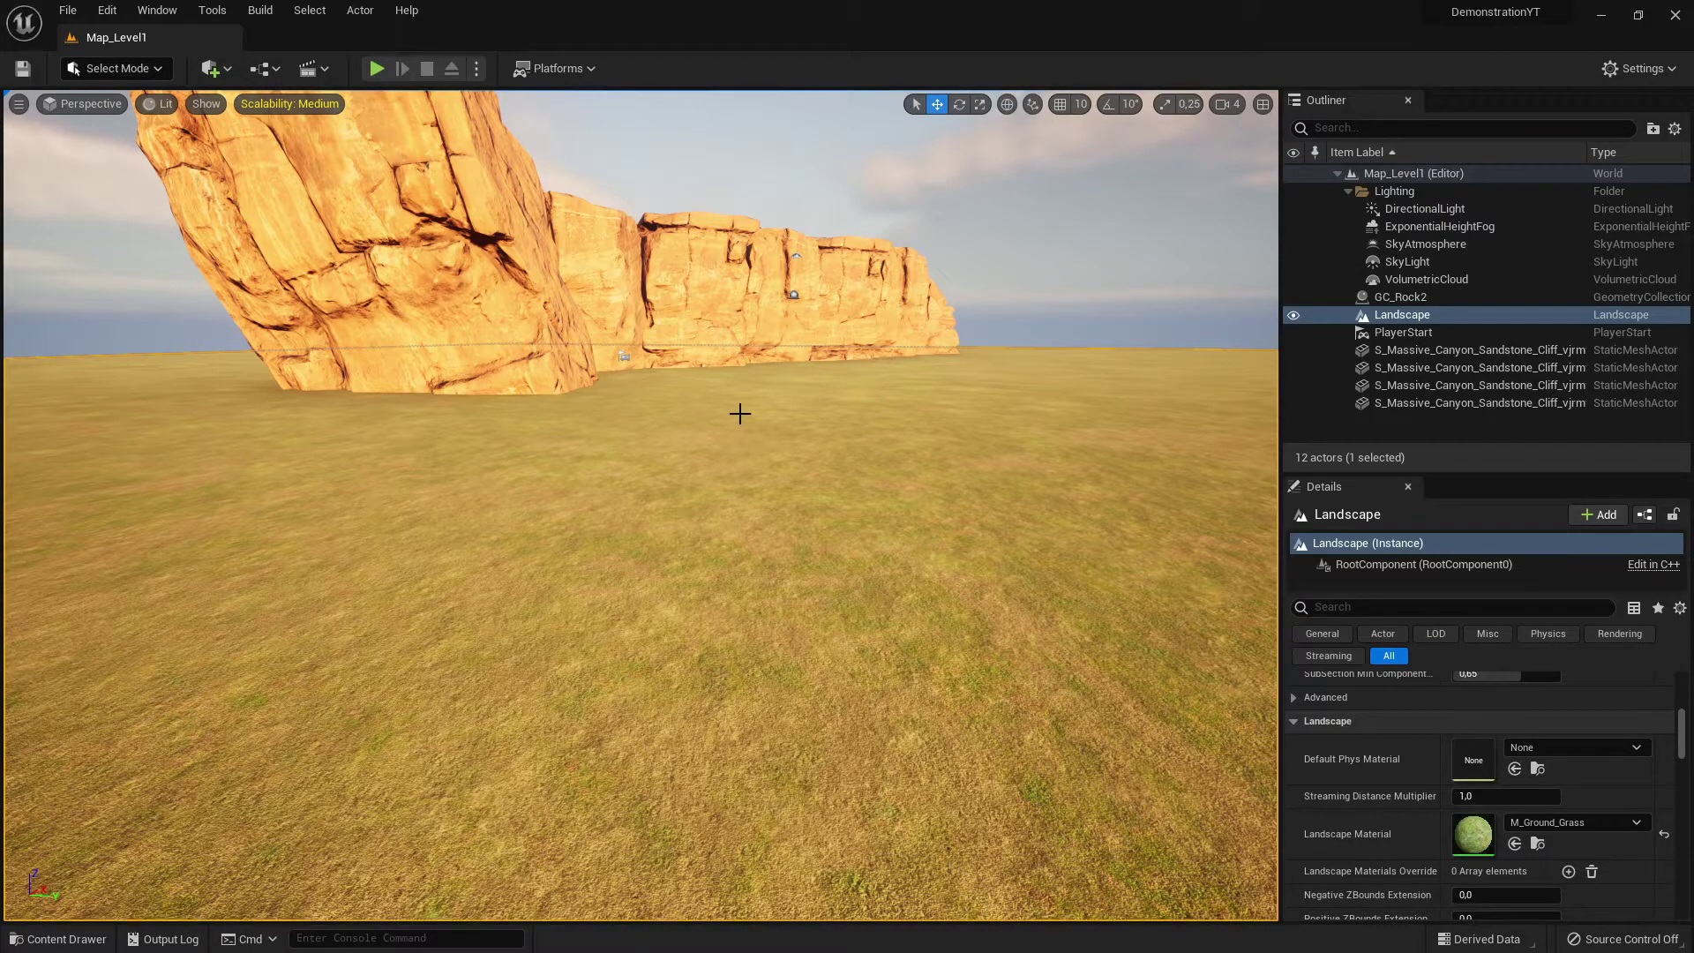
key("alt+Tab")
key("Tab")
key("Tab")
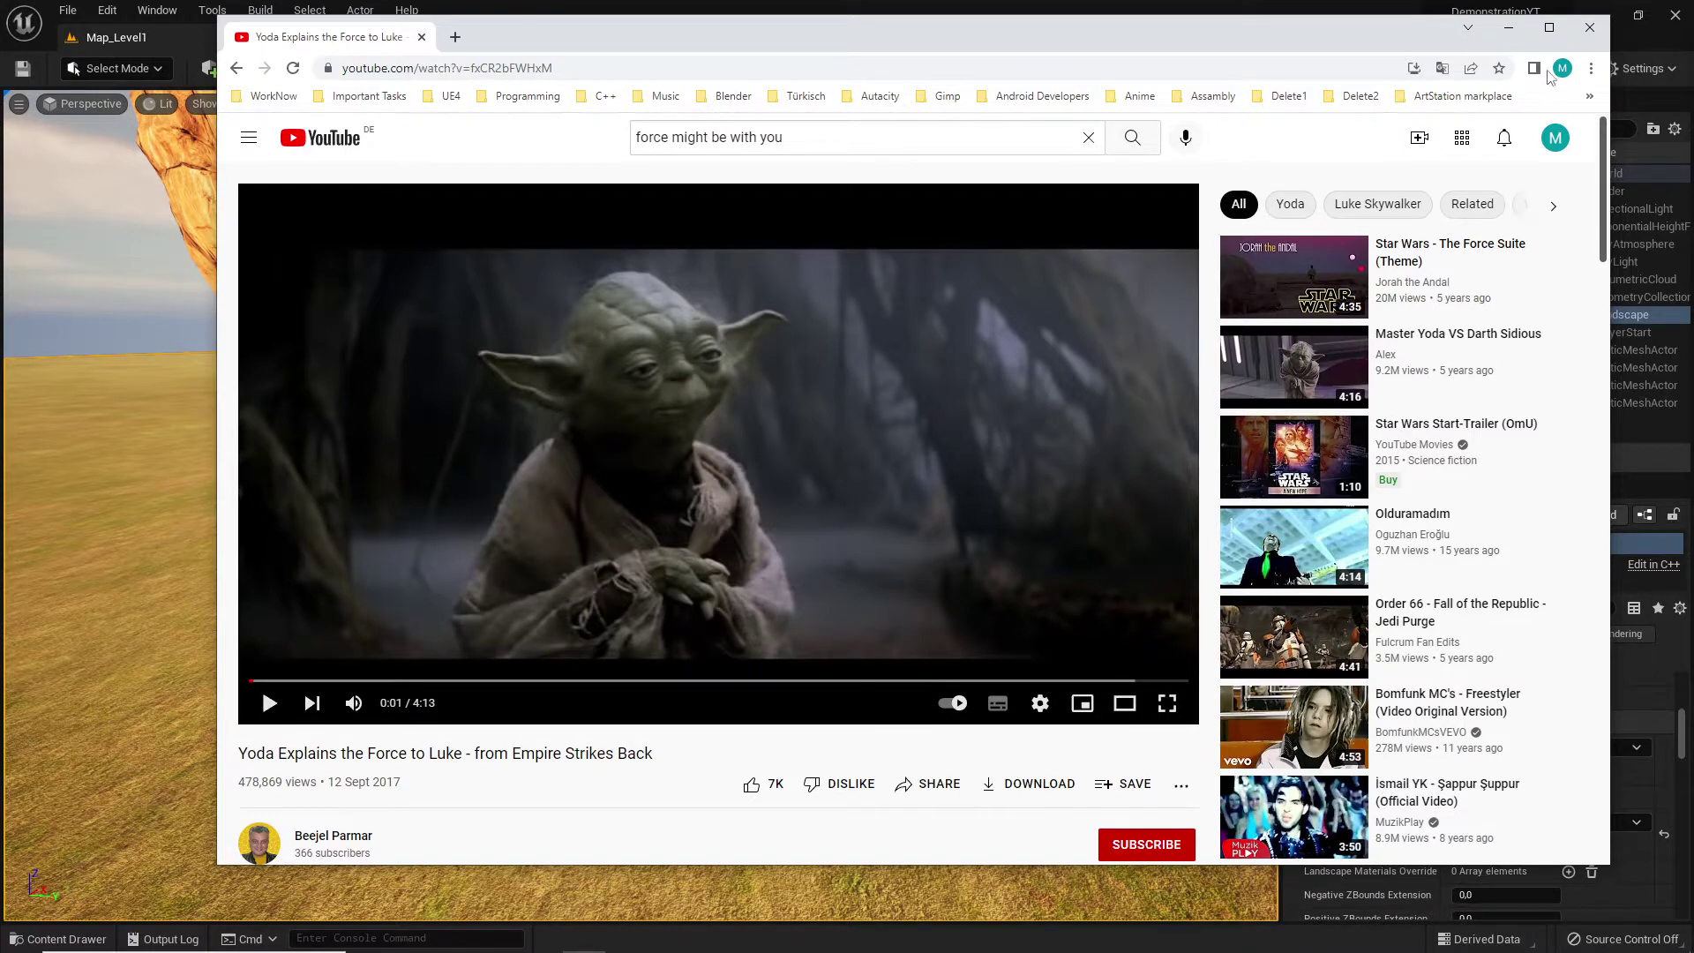
left_click(1508, 27)
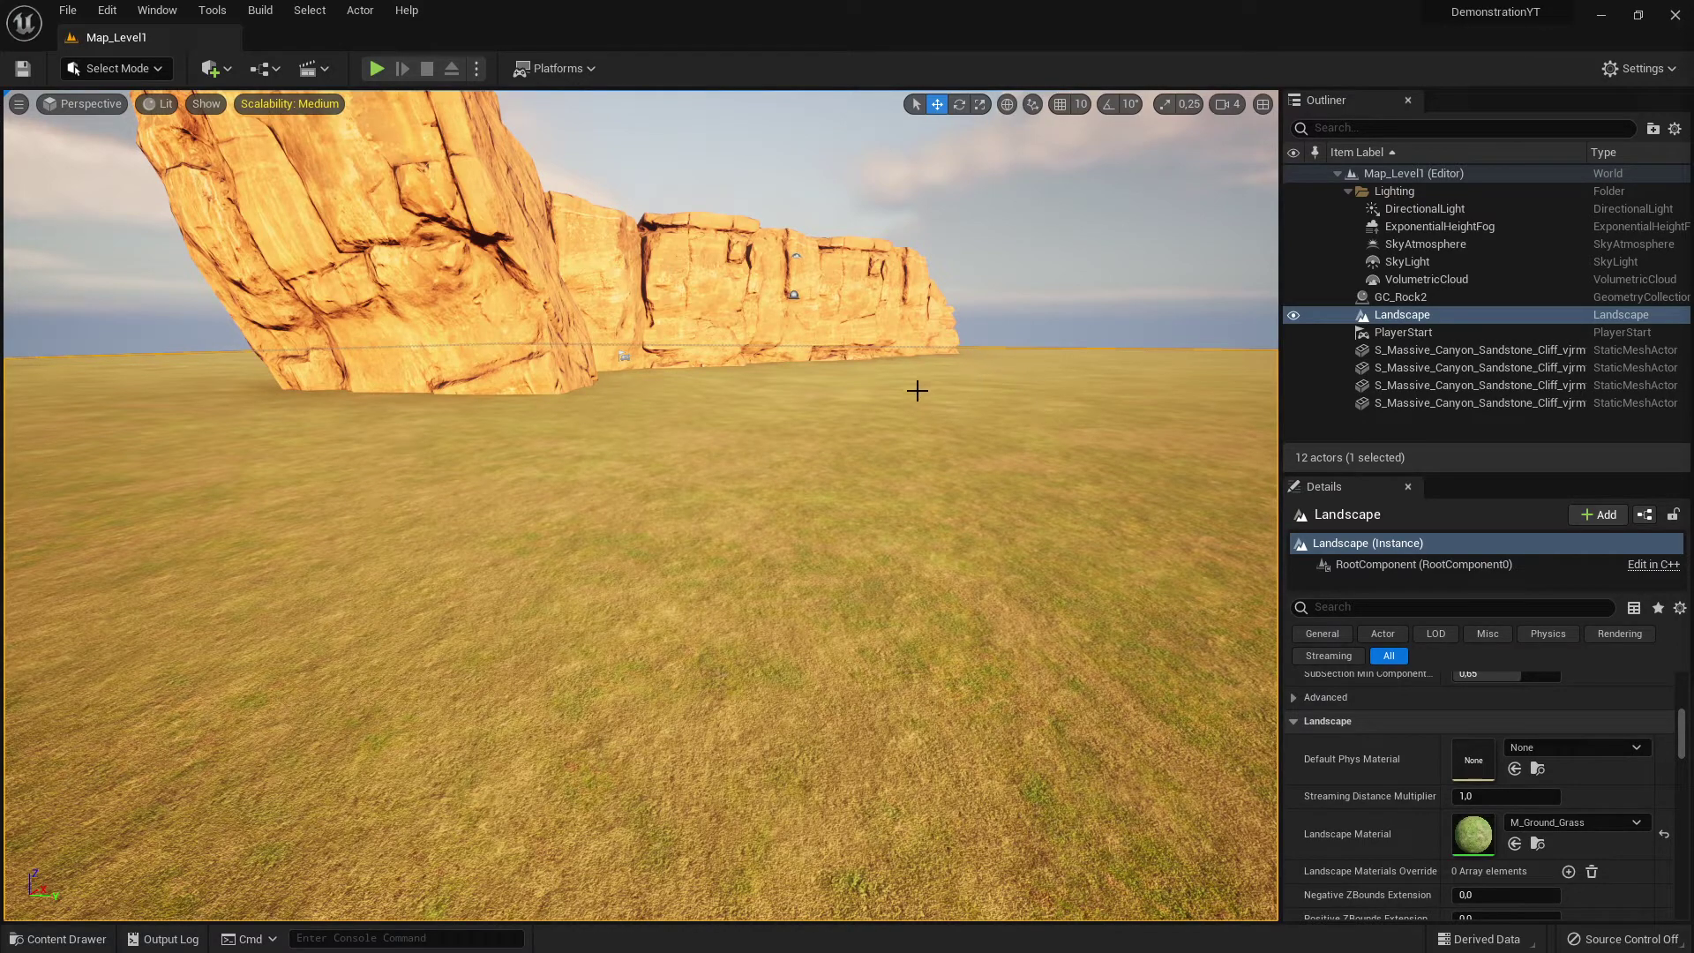
- Raise the sandstone cliff in the middle of the rock wall so it stands higher than its neighbours
right_click_drag(918, 395, 1589, 340)
key("w")
key("w")
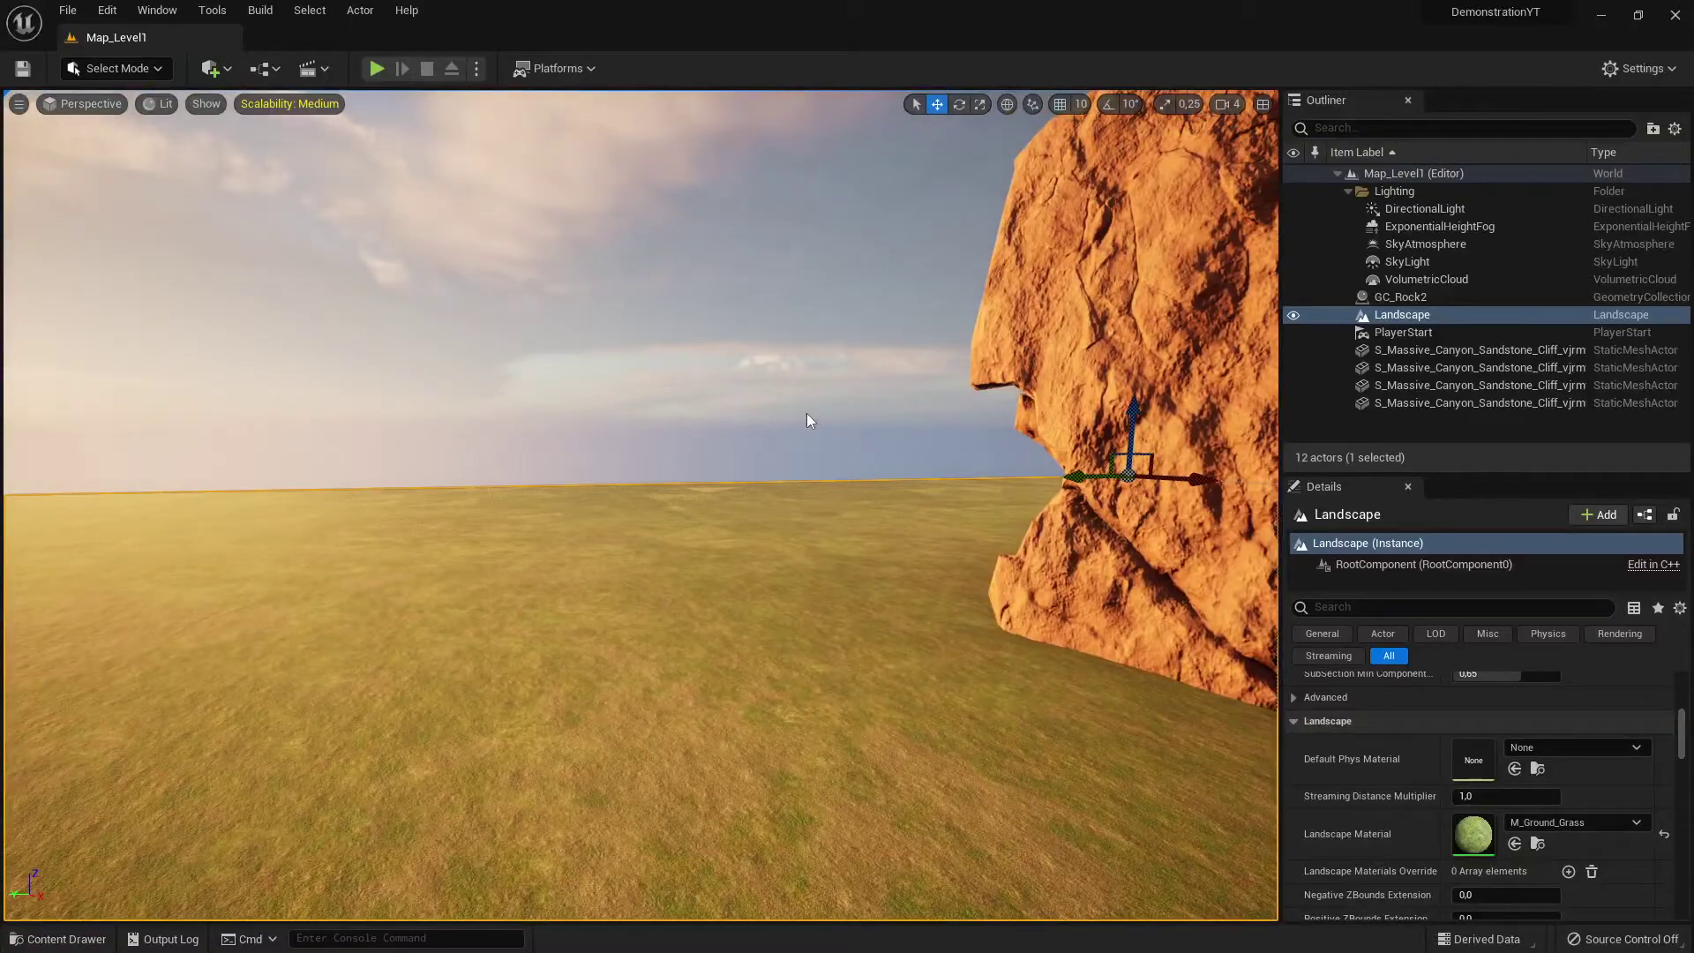
right_click_drag(787, 416, 539, 441)
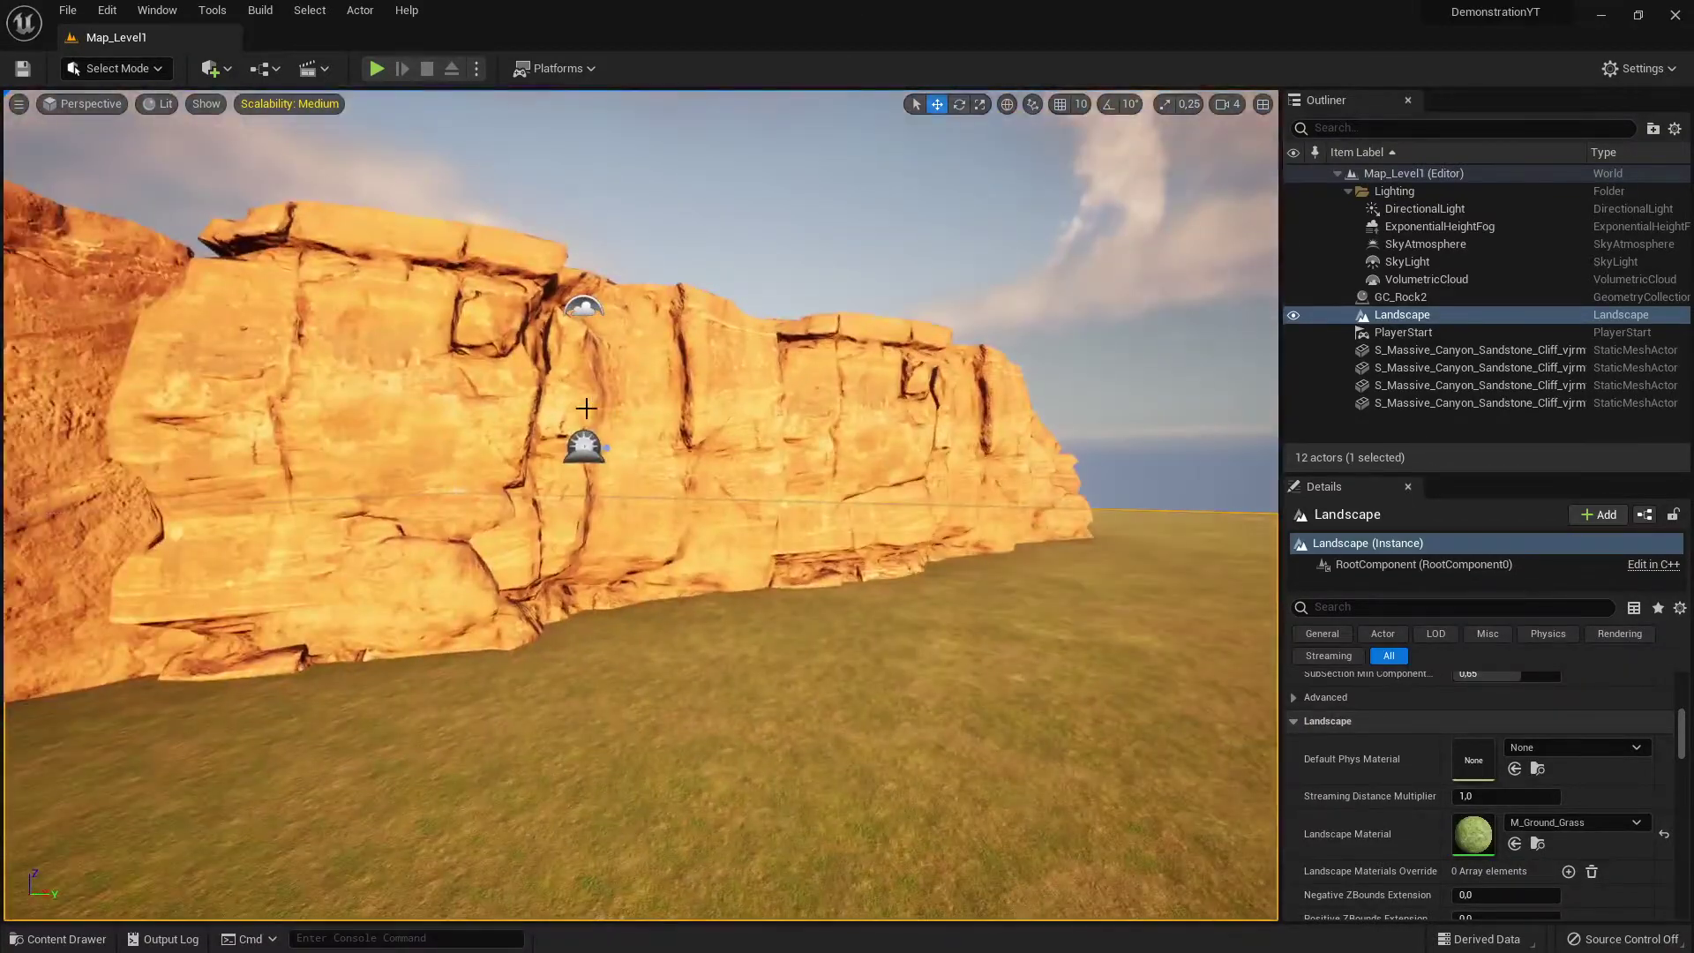
left_click(539, 441)
left_click_drag(633, 557, 642, 488)
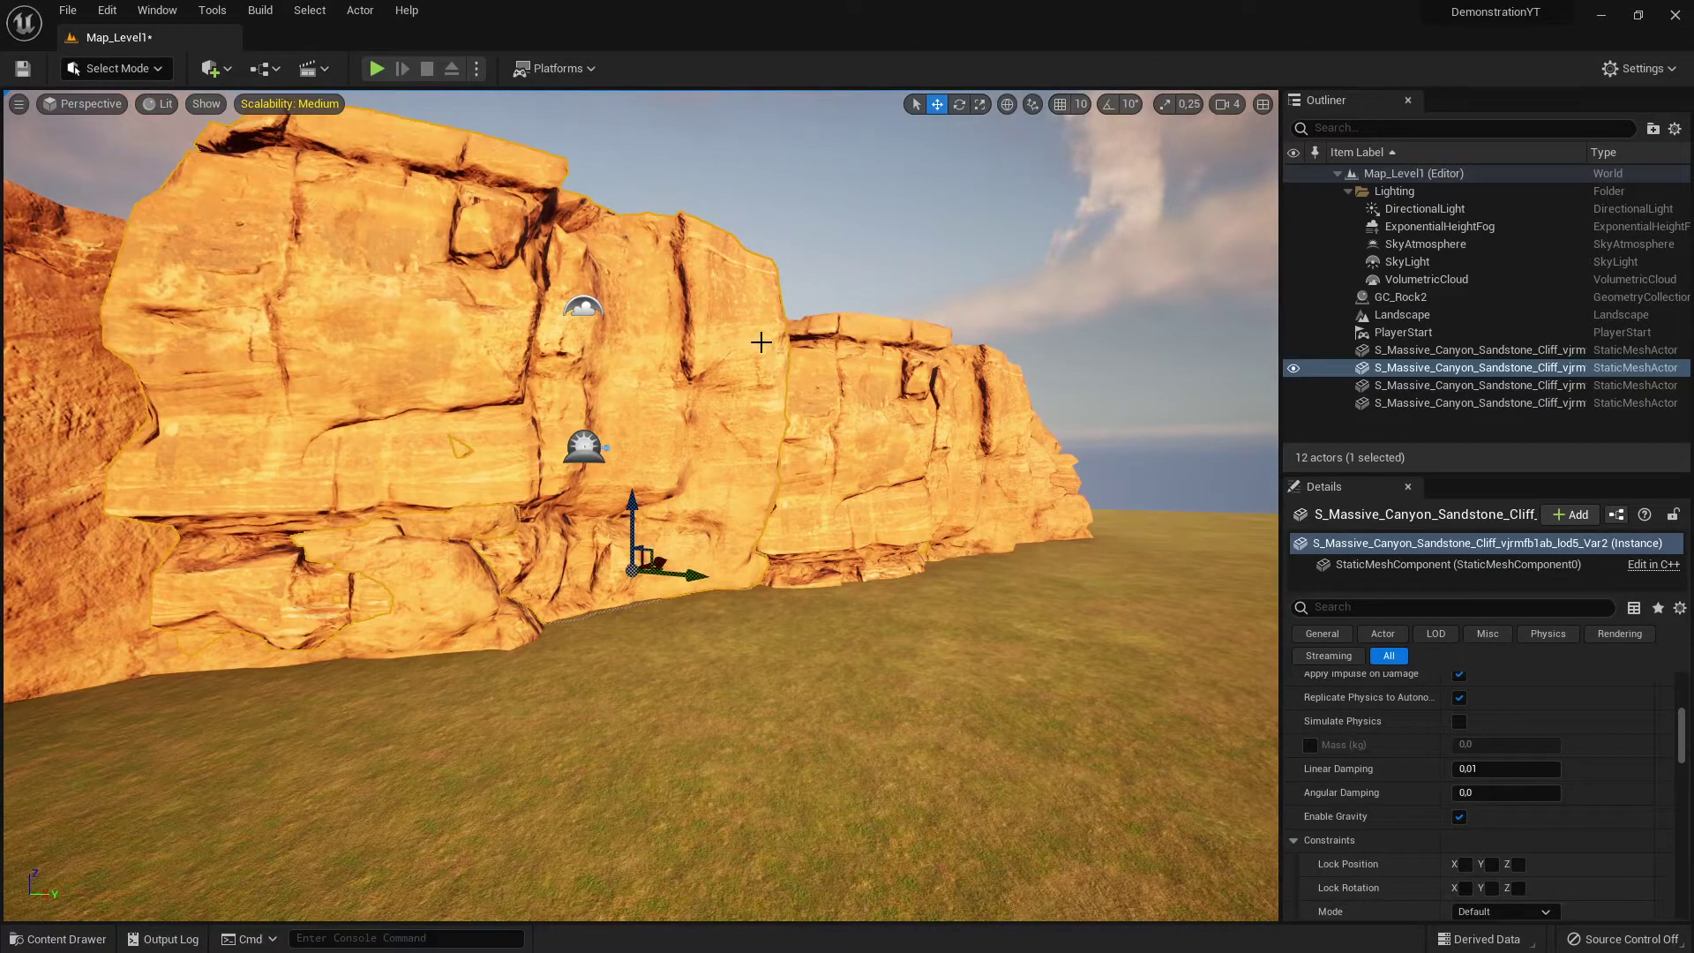
right_click_drag(810, 241, 716, 233)
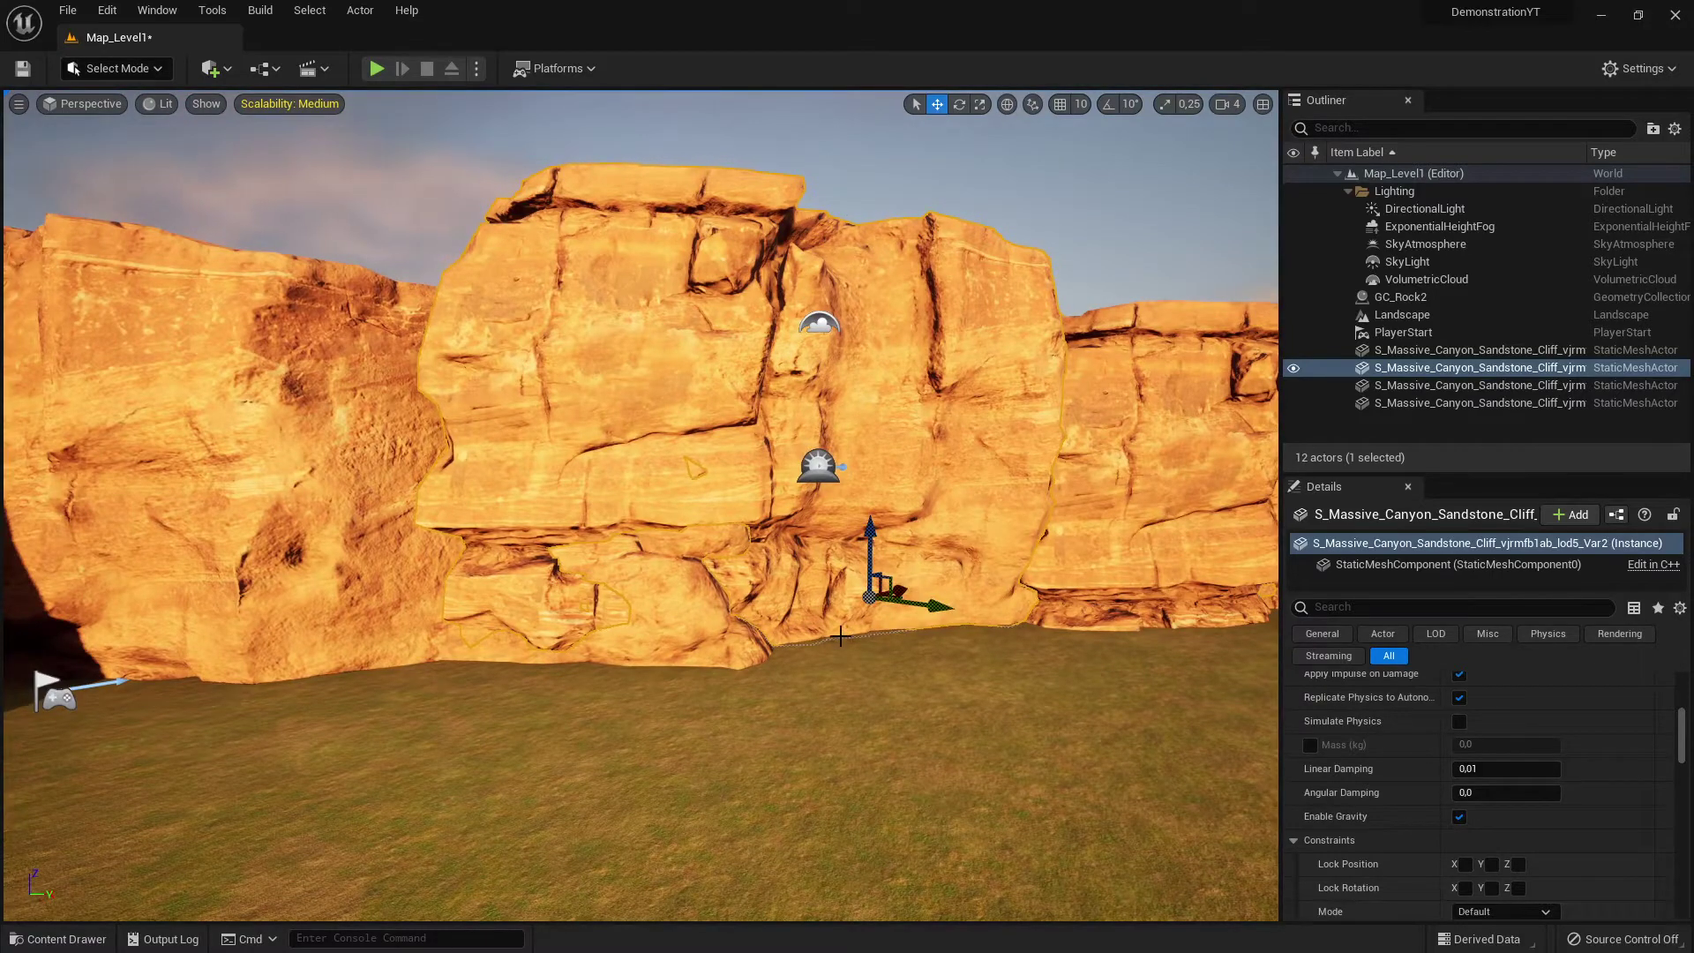
- Play-test the level, running the character around the falling rock and its fragments, and end the session
right_click_drag(824, 475, 704, 516)
key("d")
key("s")
key("w")
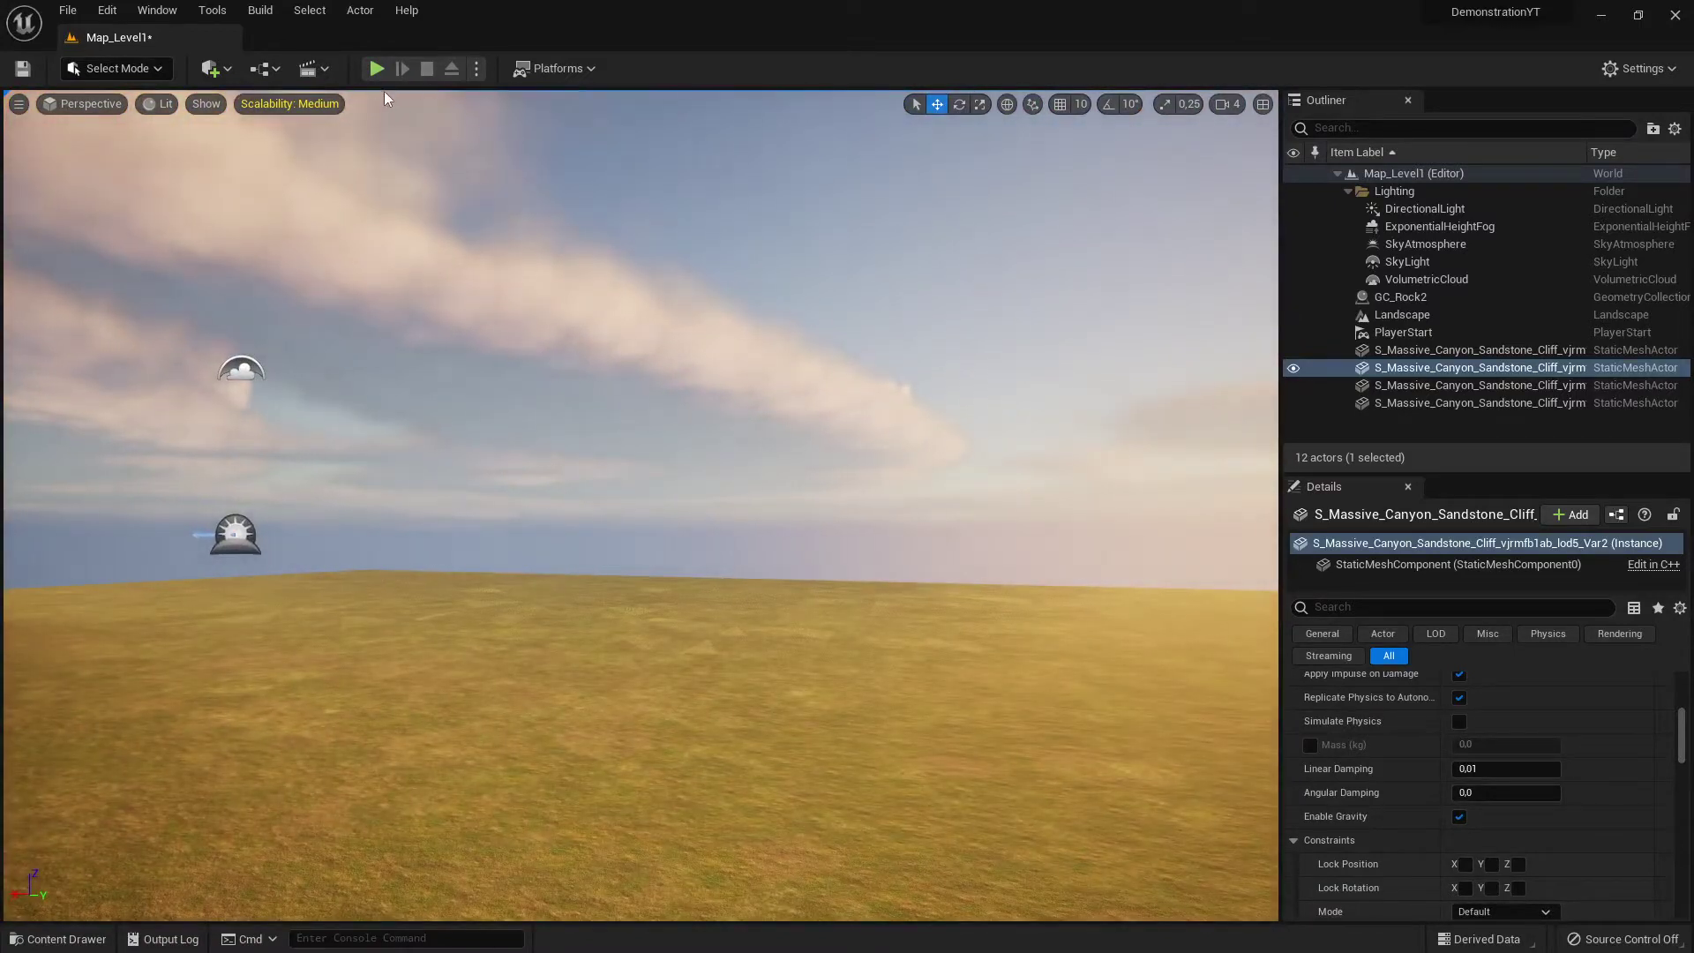
right_click_drag(438, 139, 352, 115)
key("w")
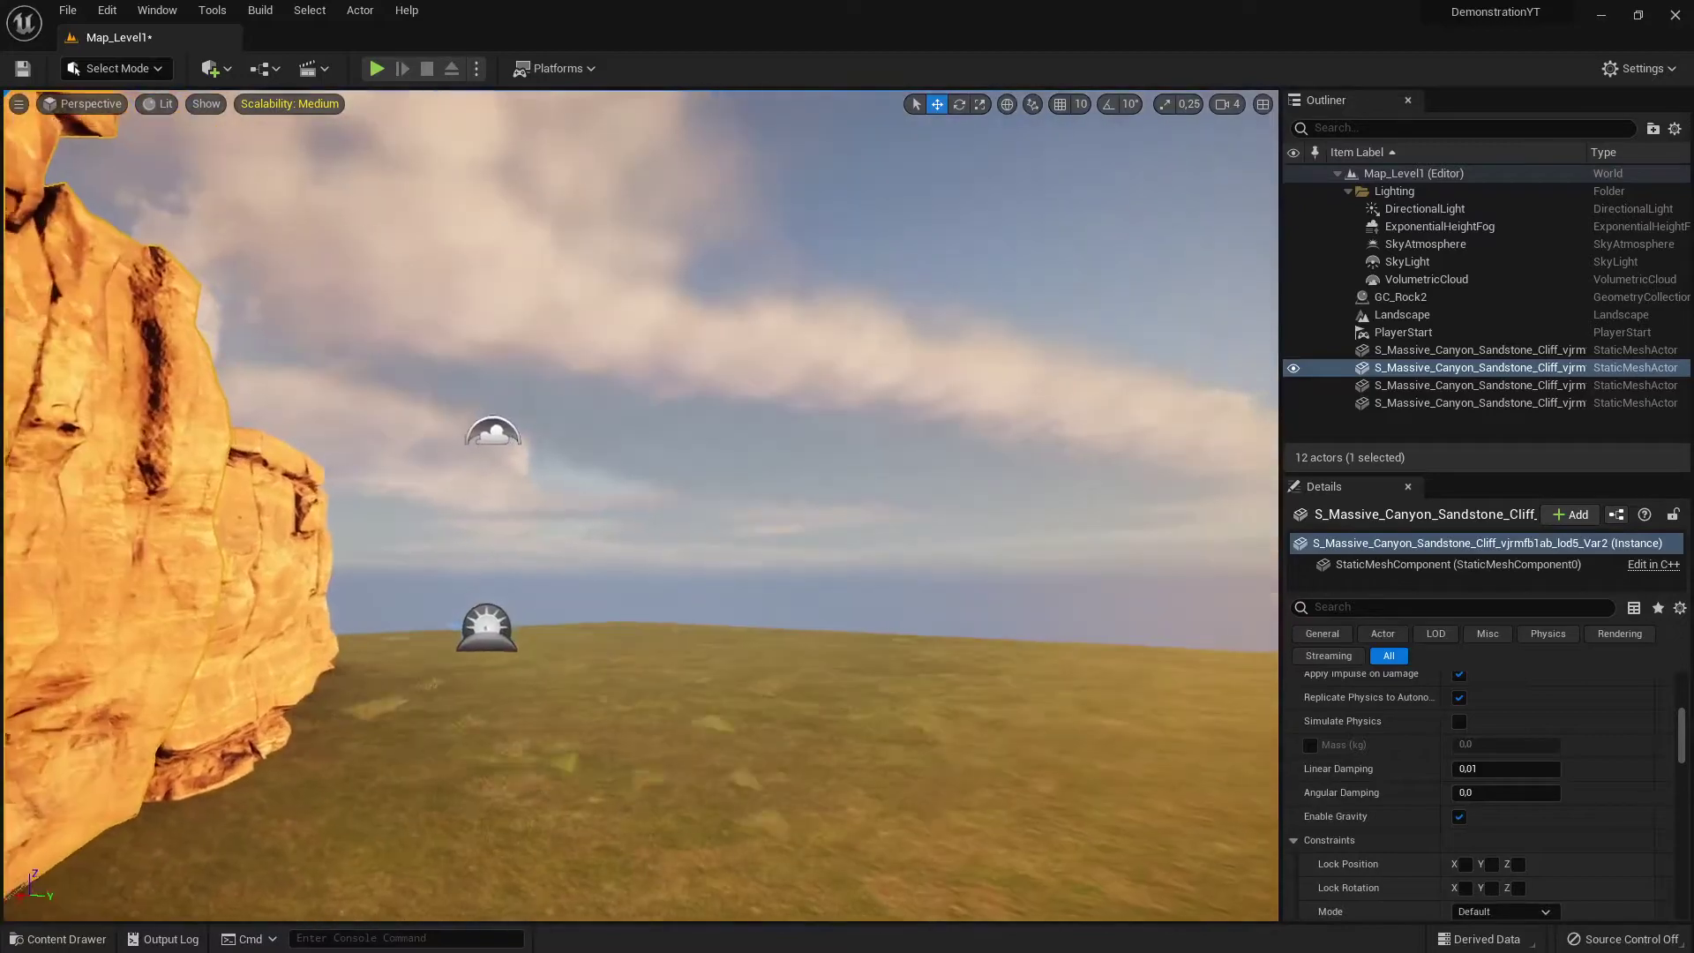
key("d")
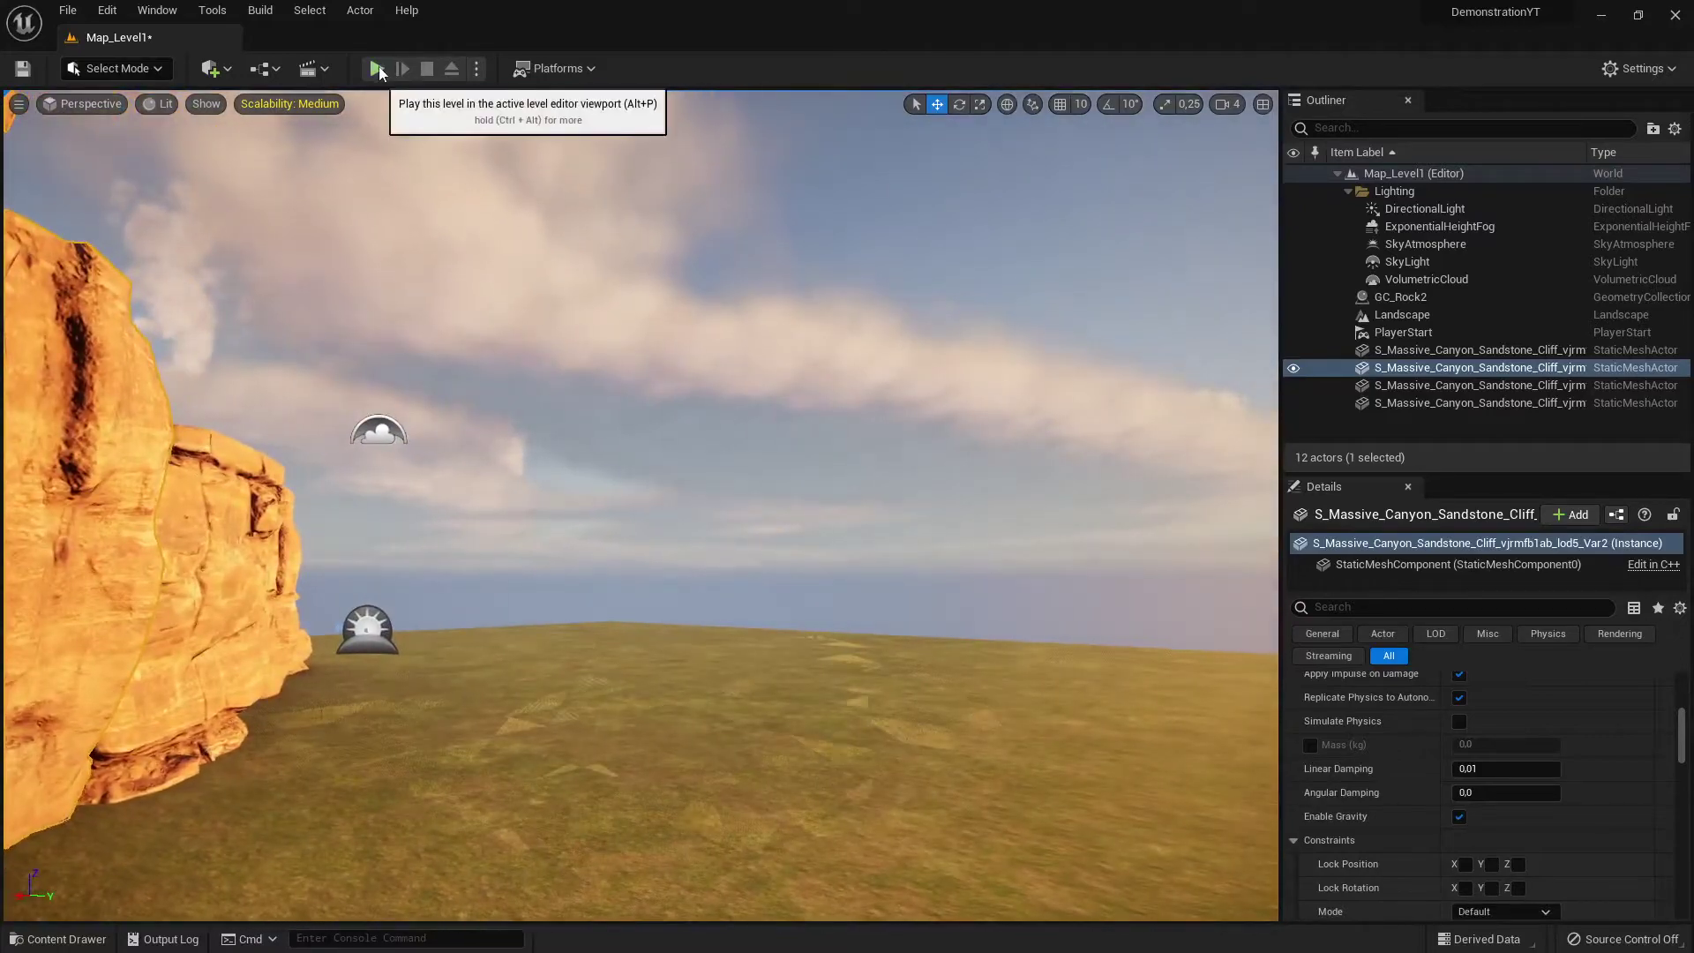
left_click(378, 68)
key("w")
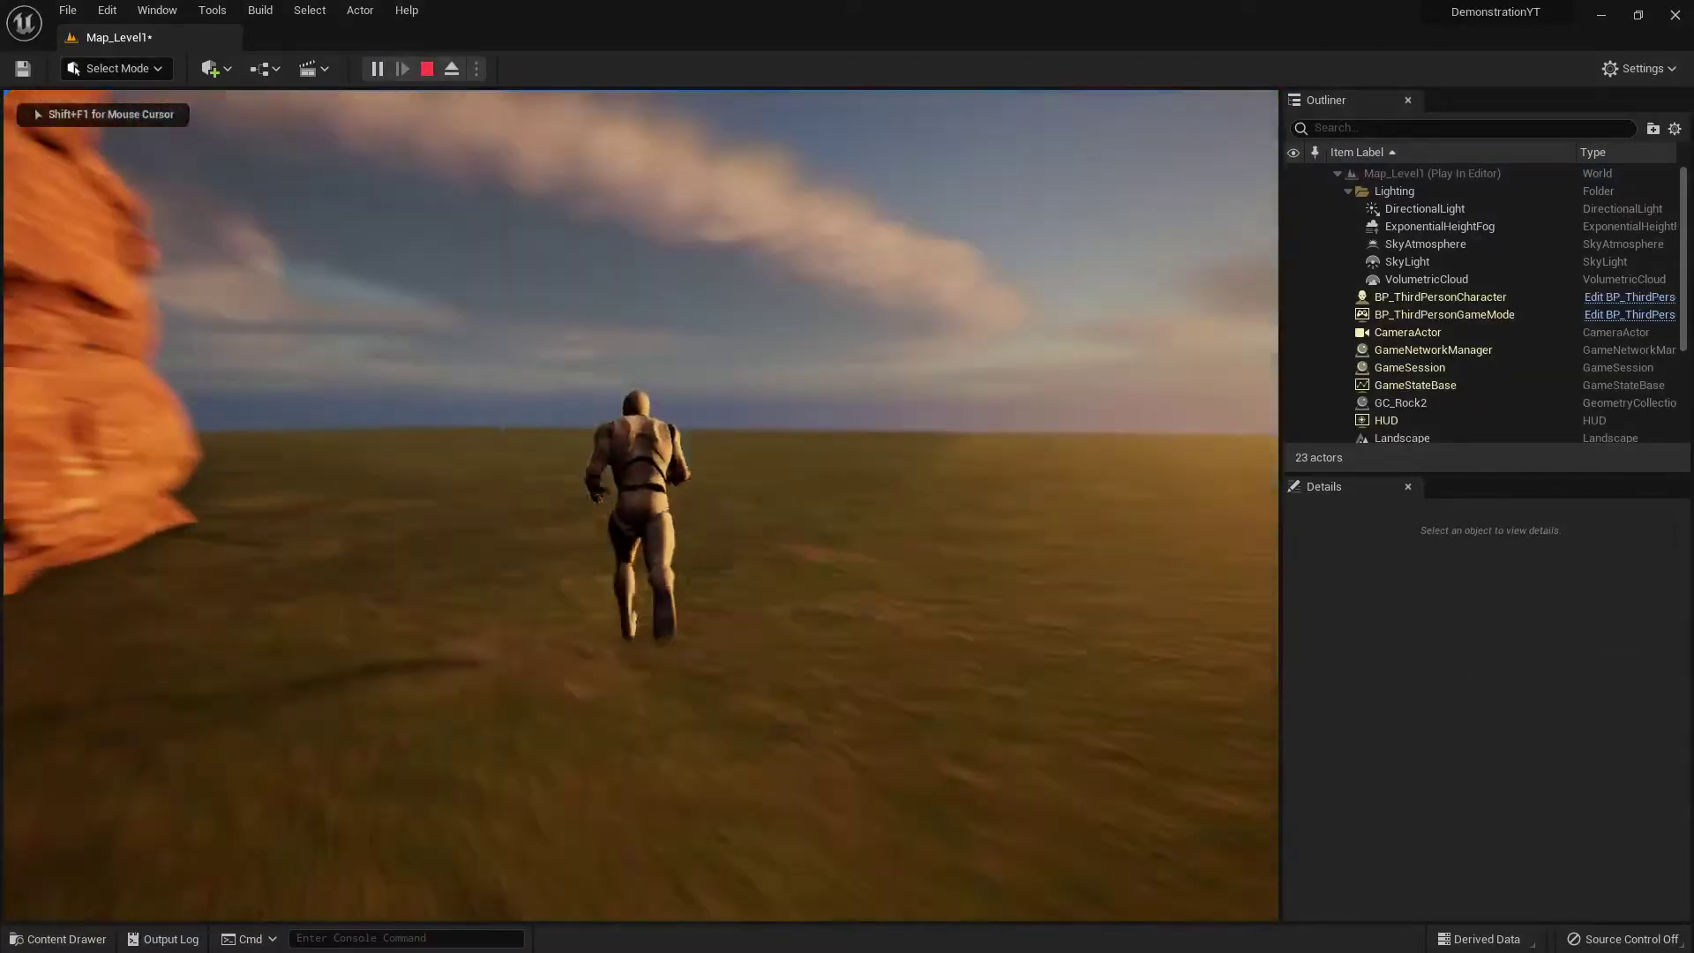
key("w")
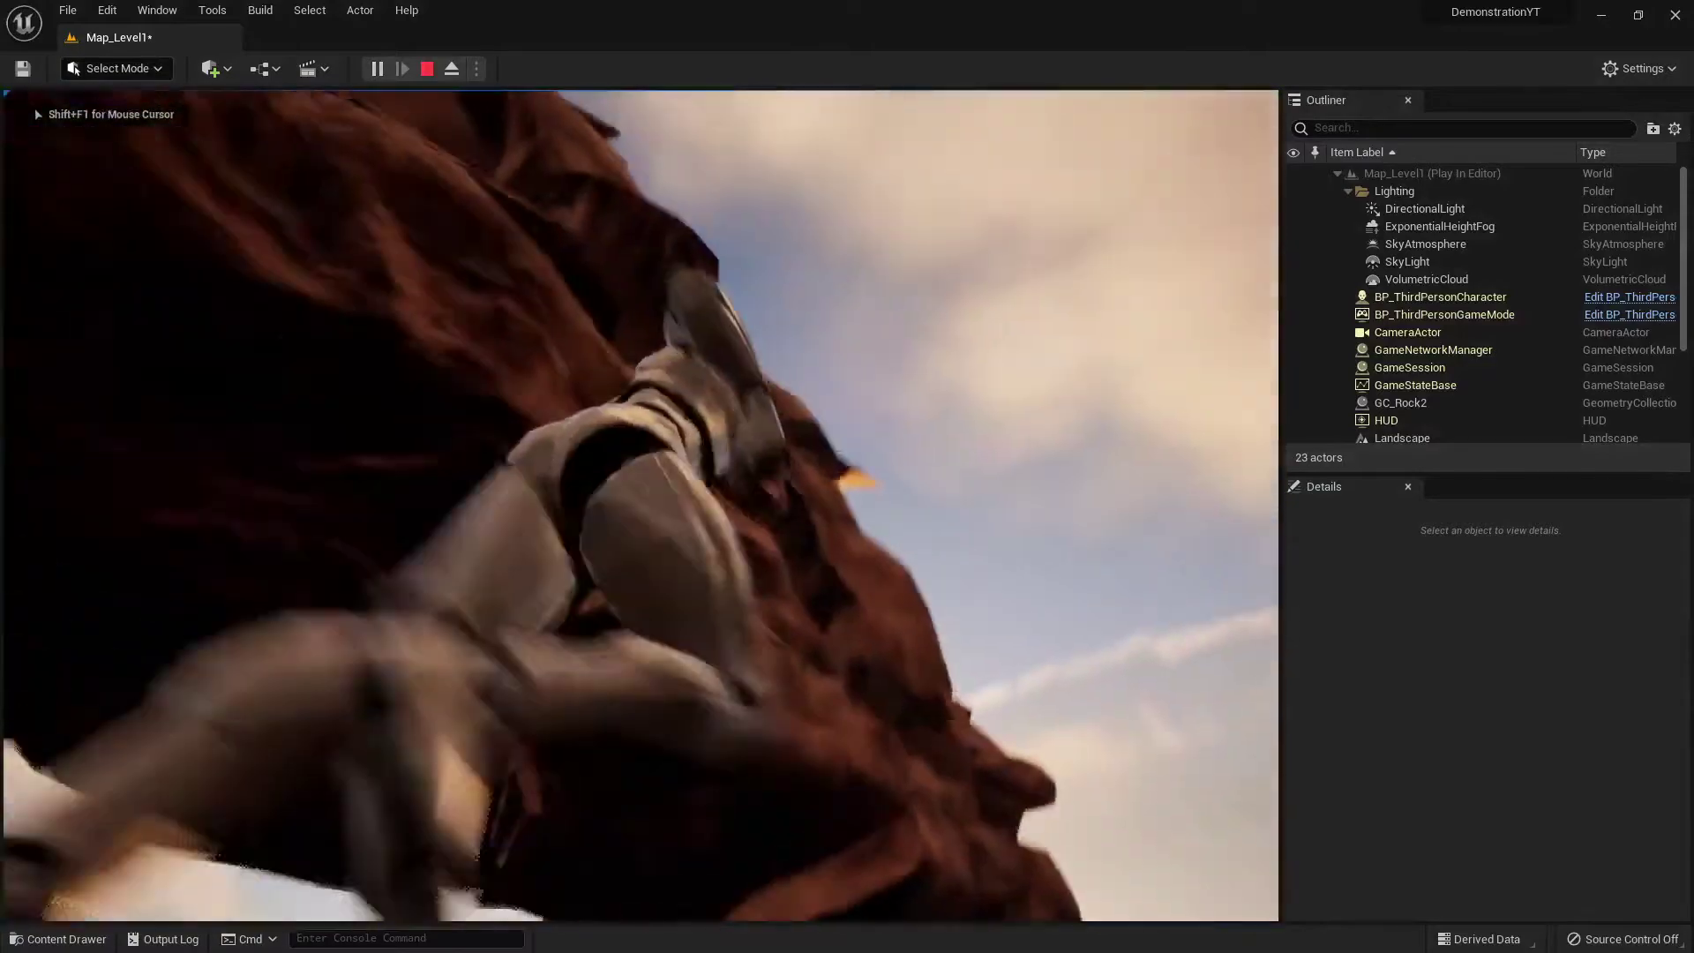
key("w")
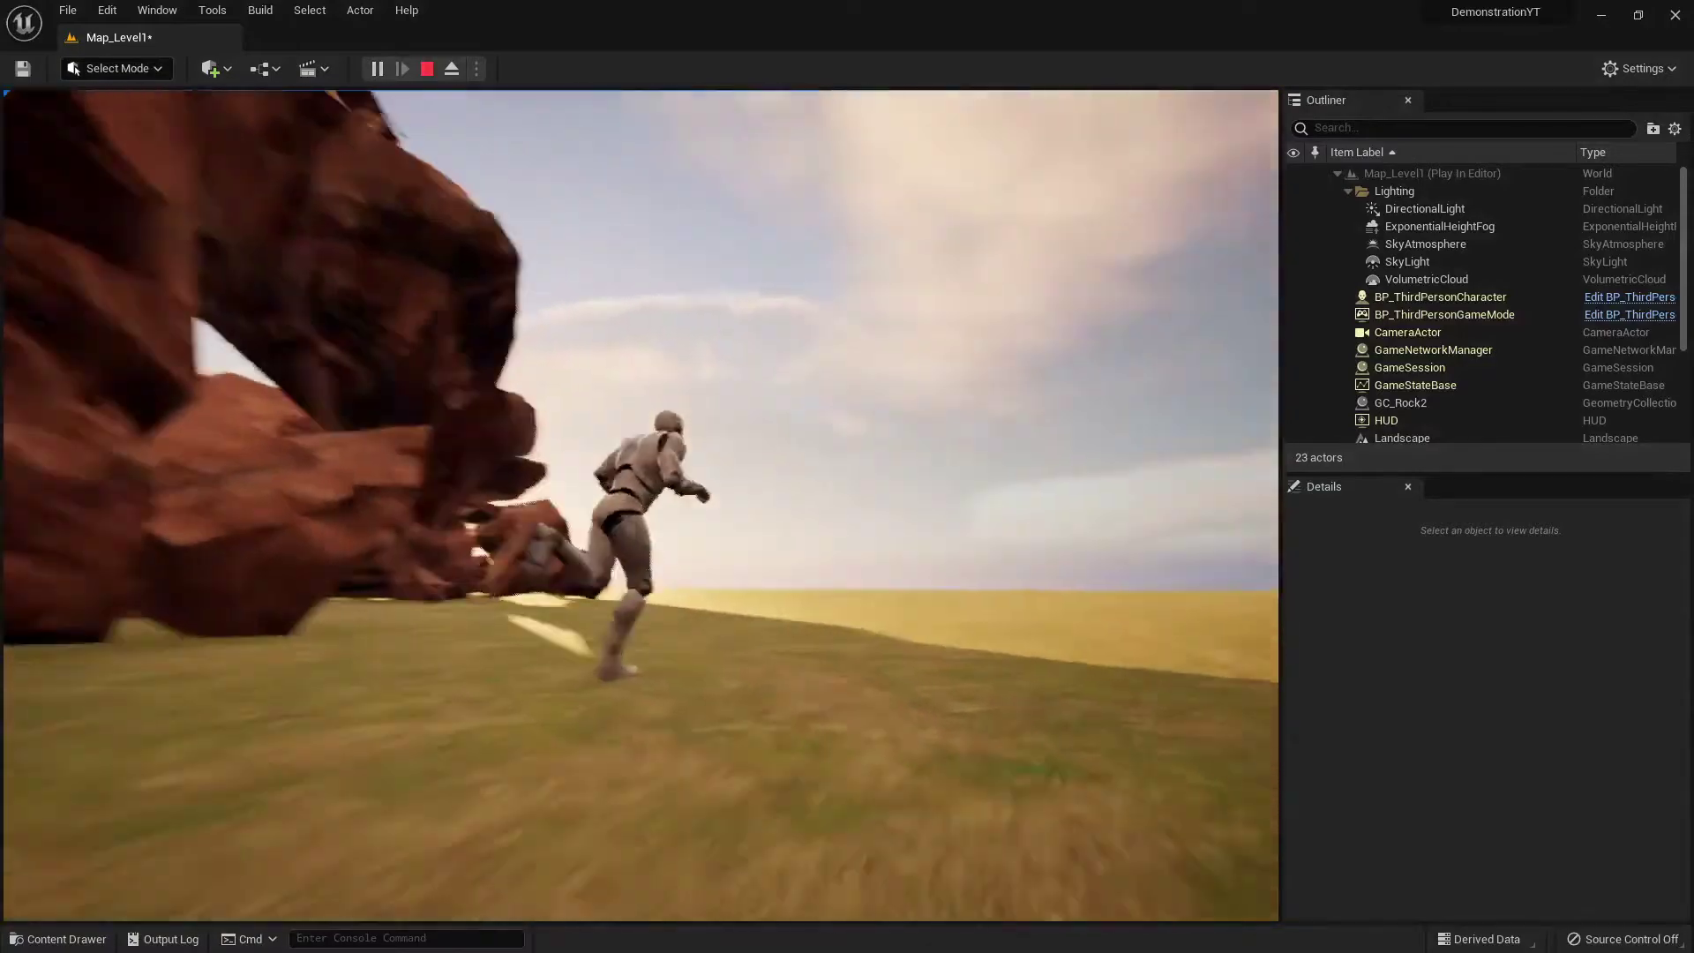
key("w")
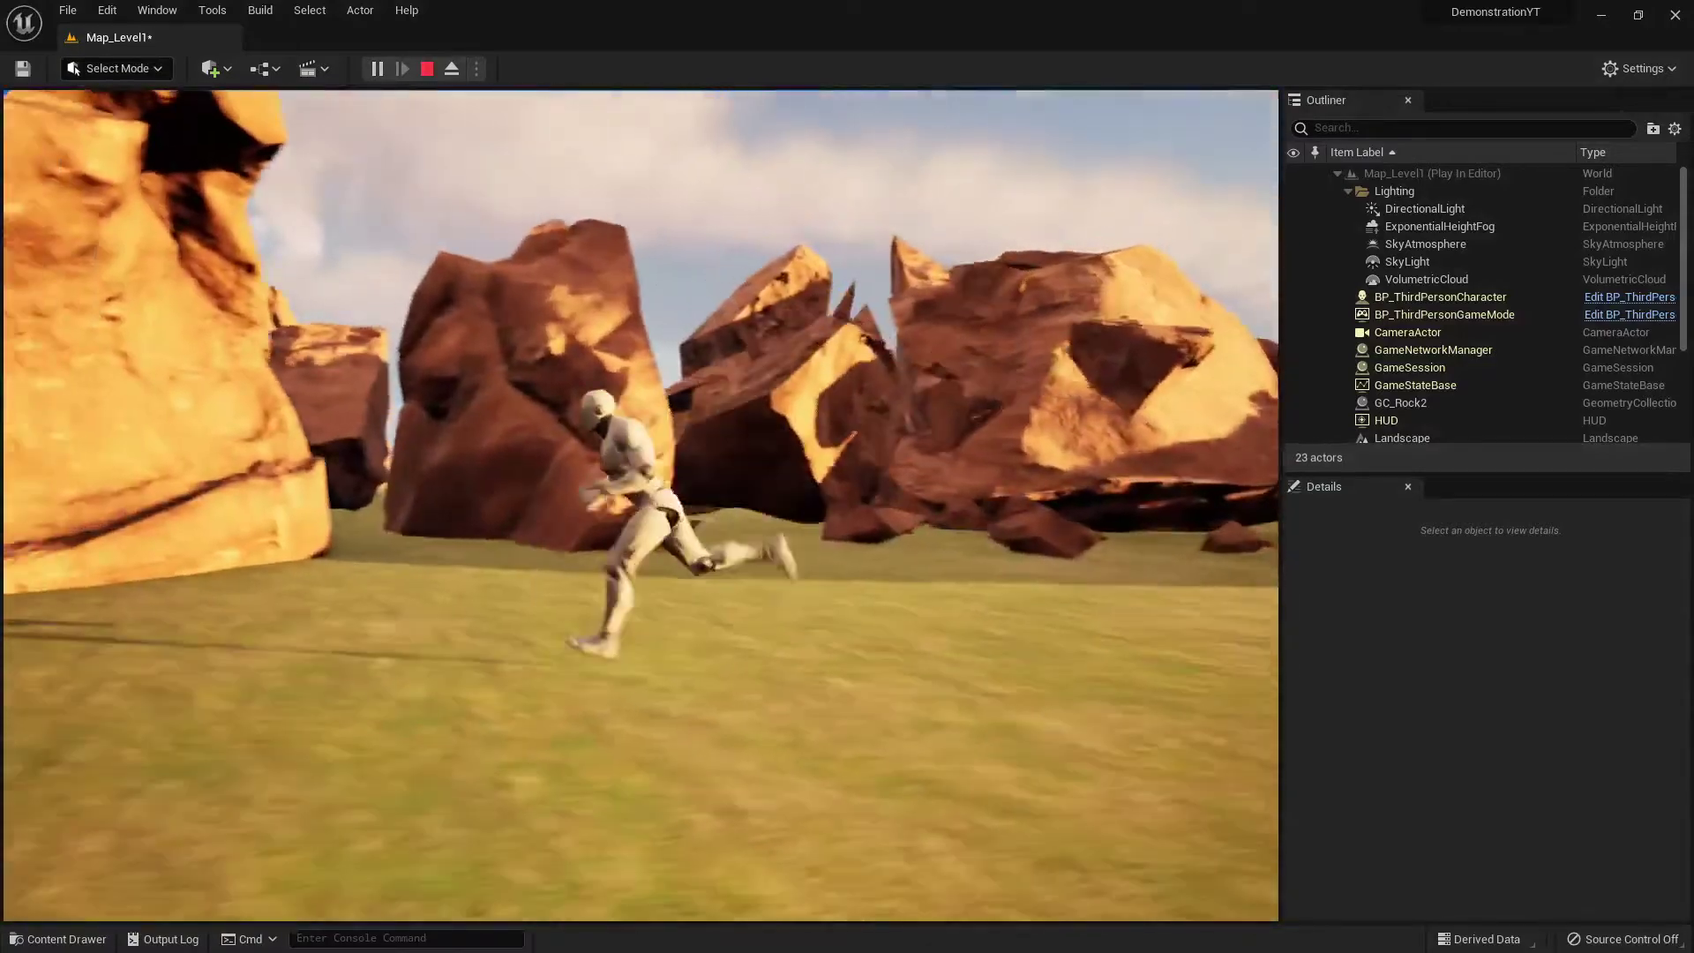
key("w")
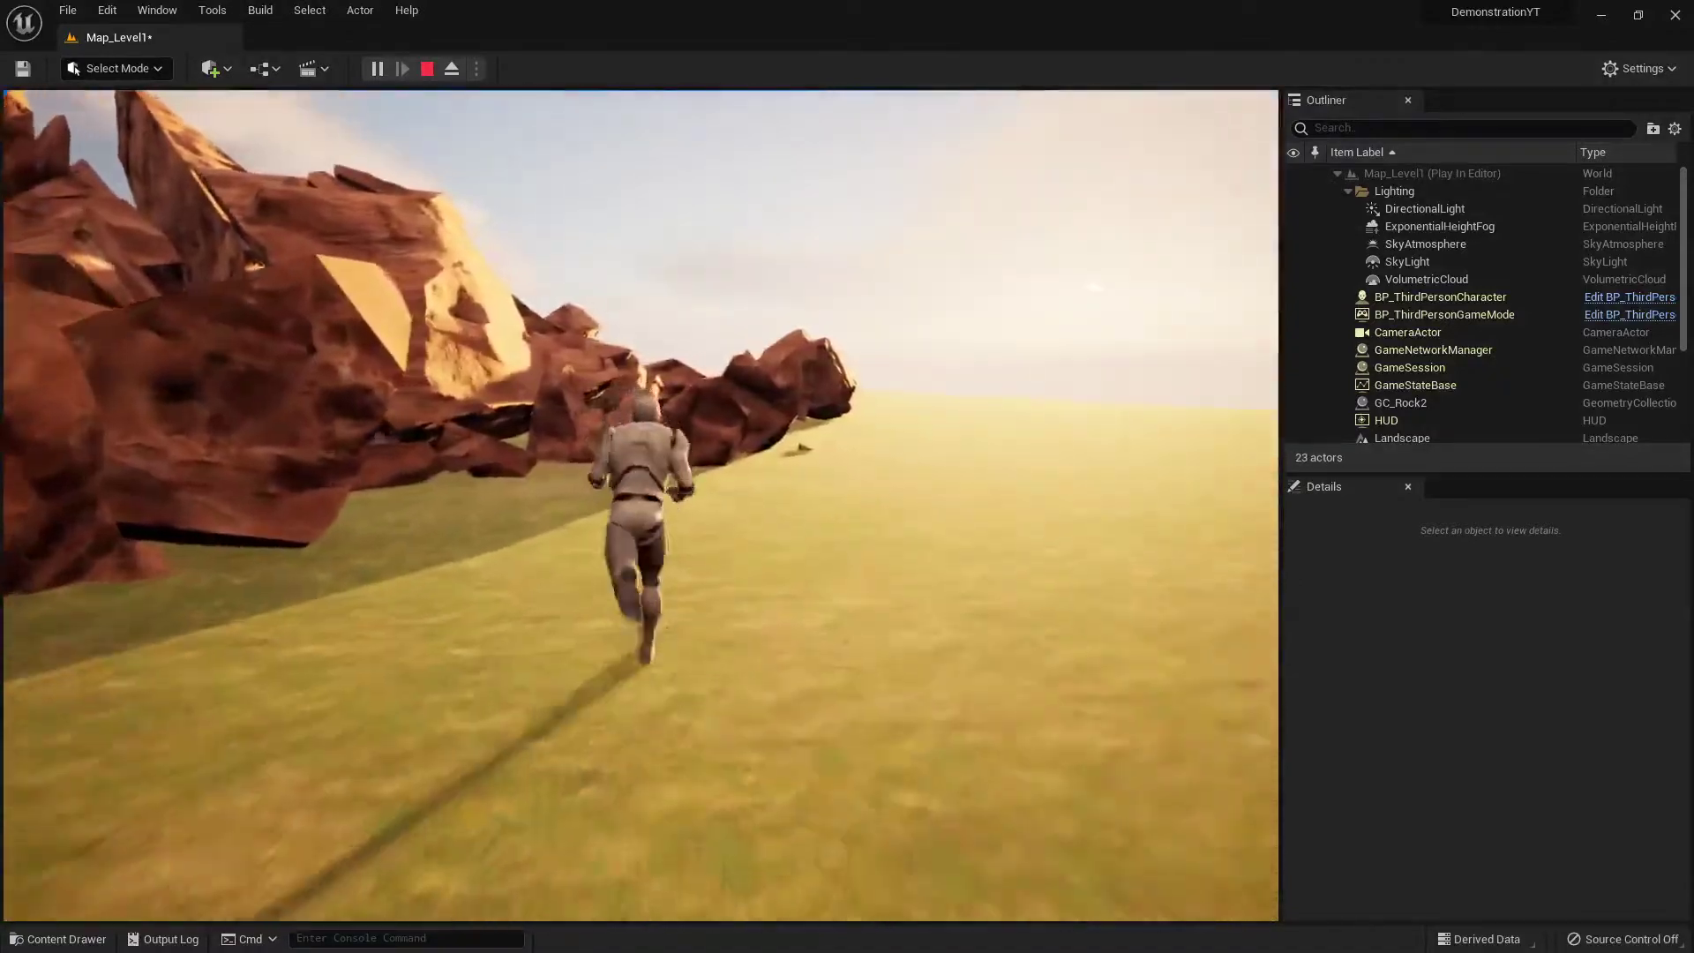
key("w")
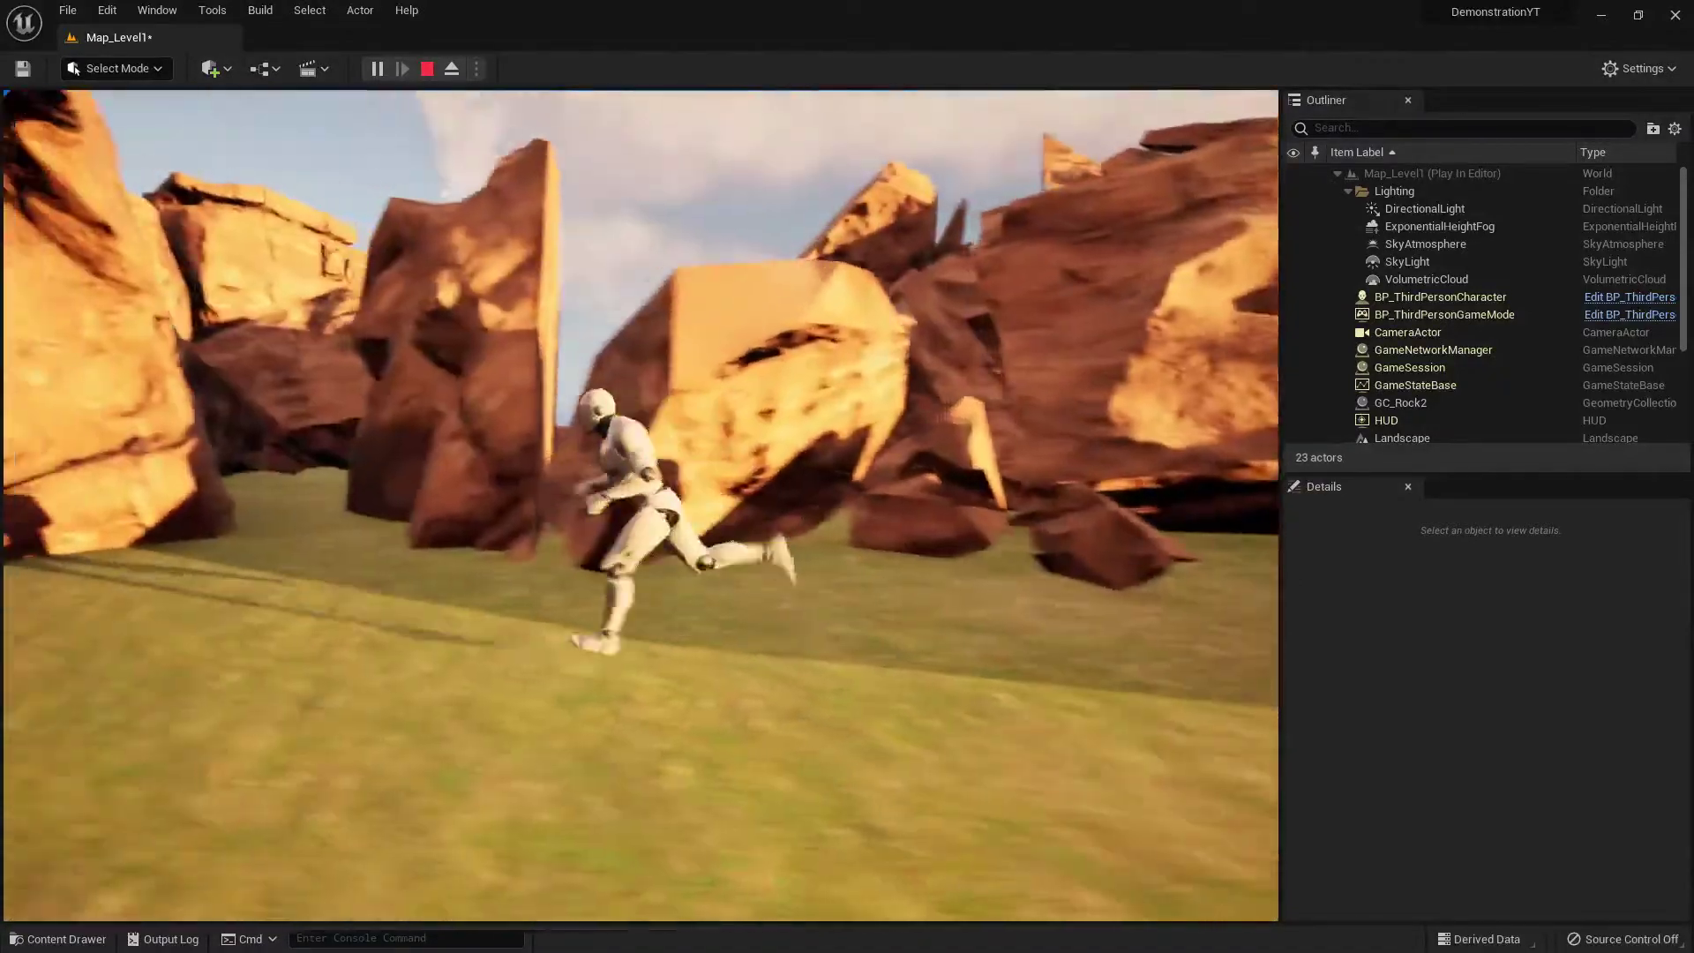
key("w")
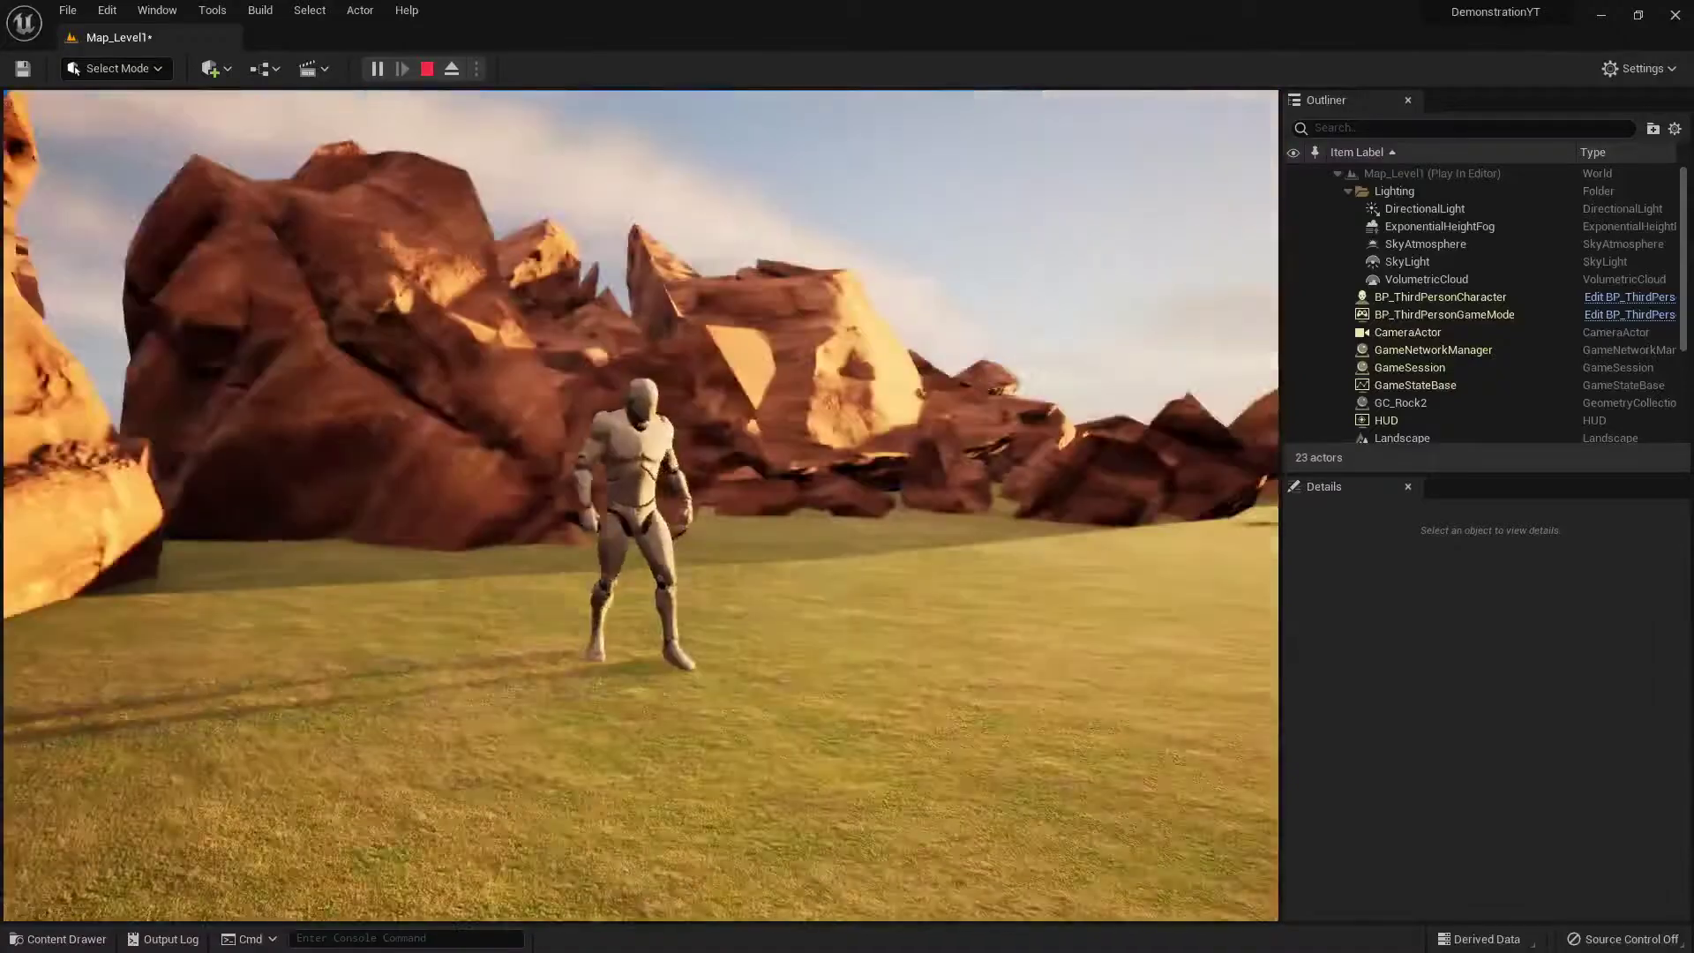
key("w")
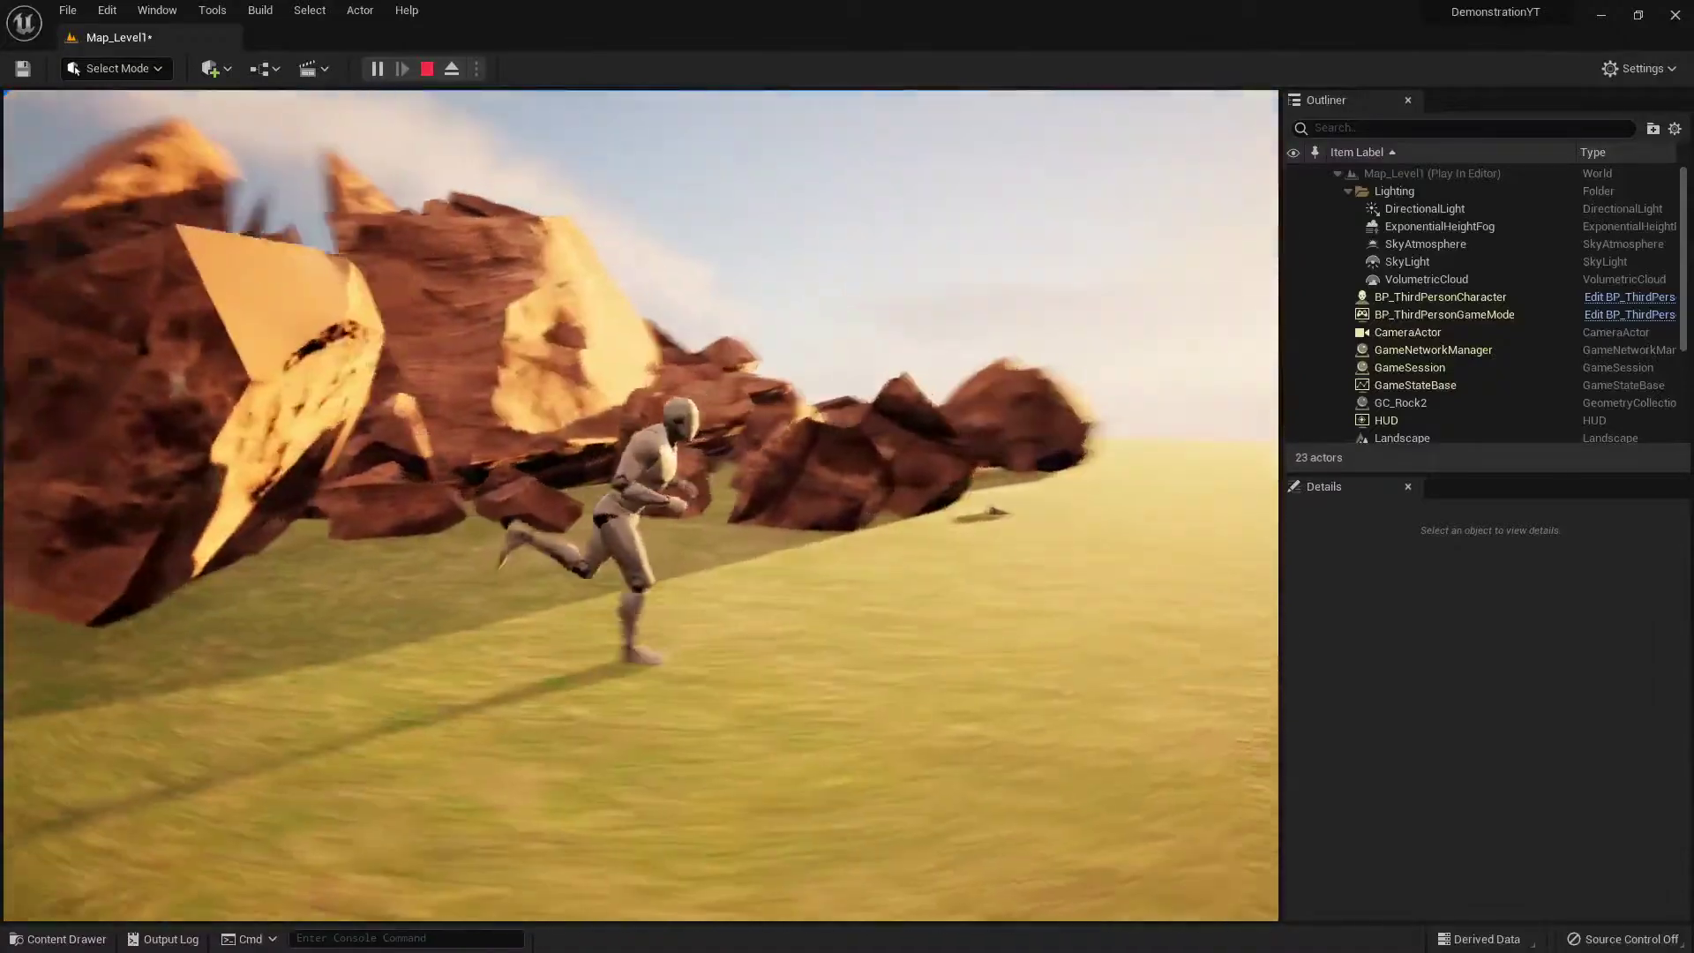
key("w")
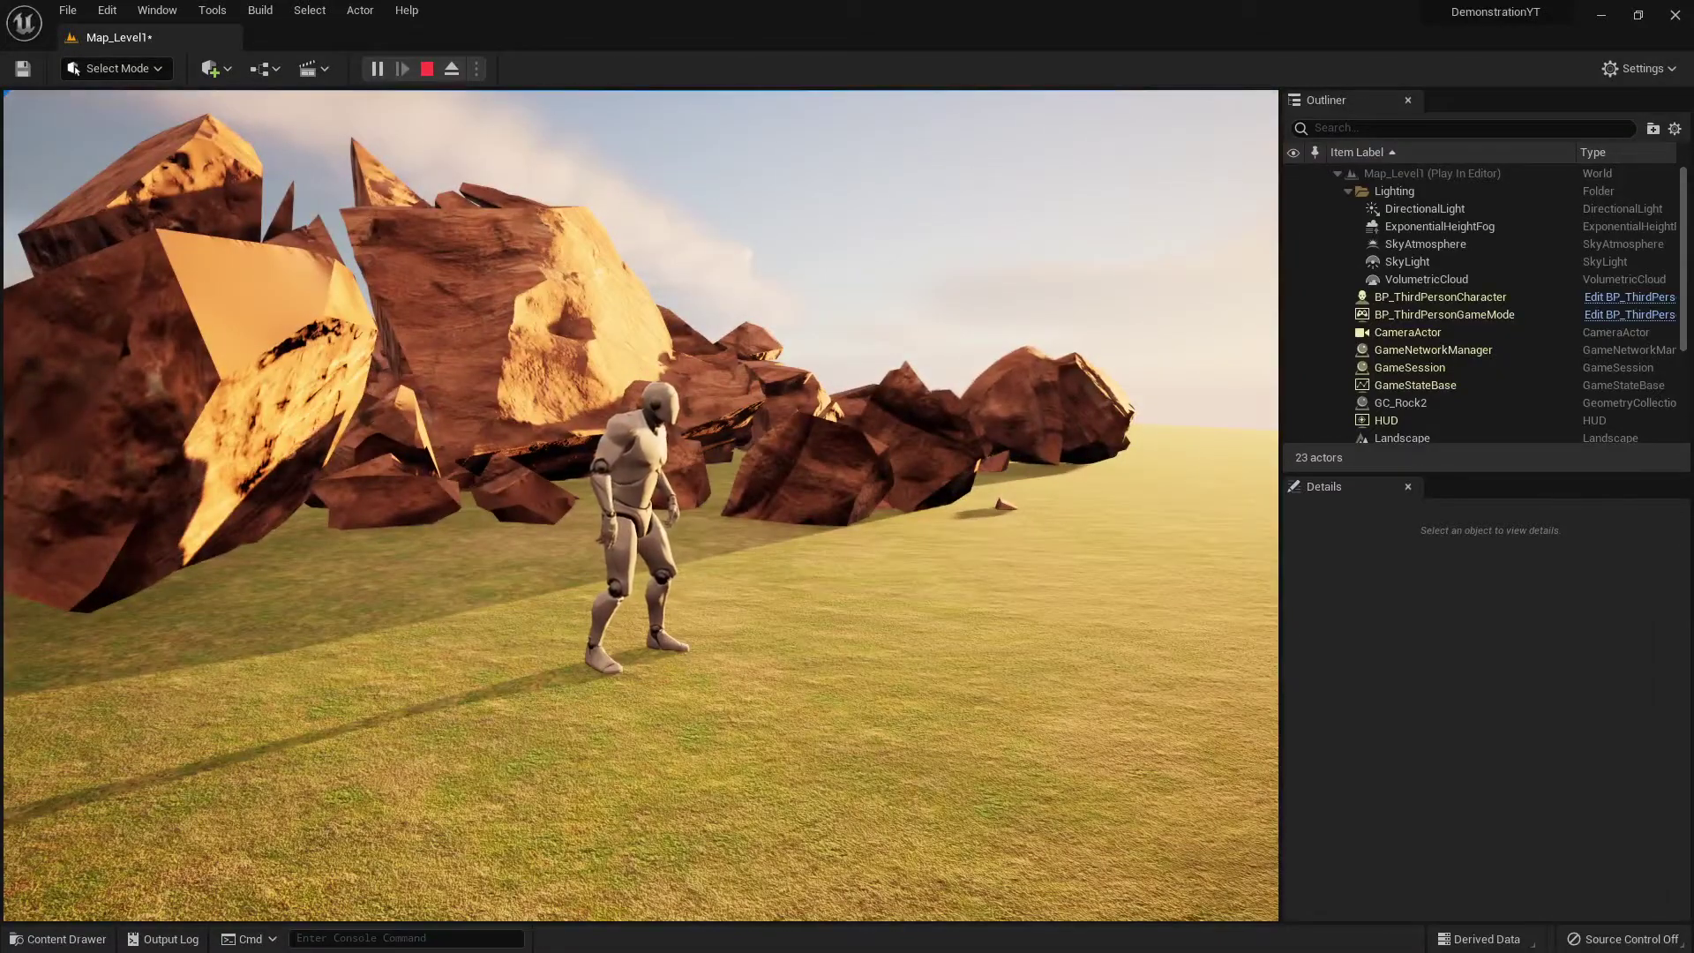
key("Escape")
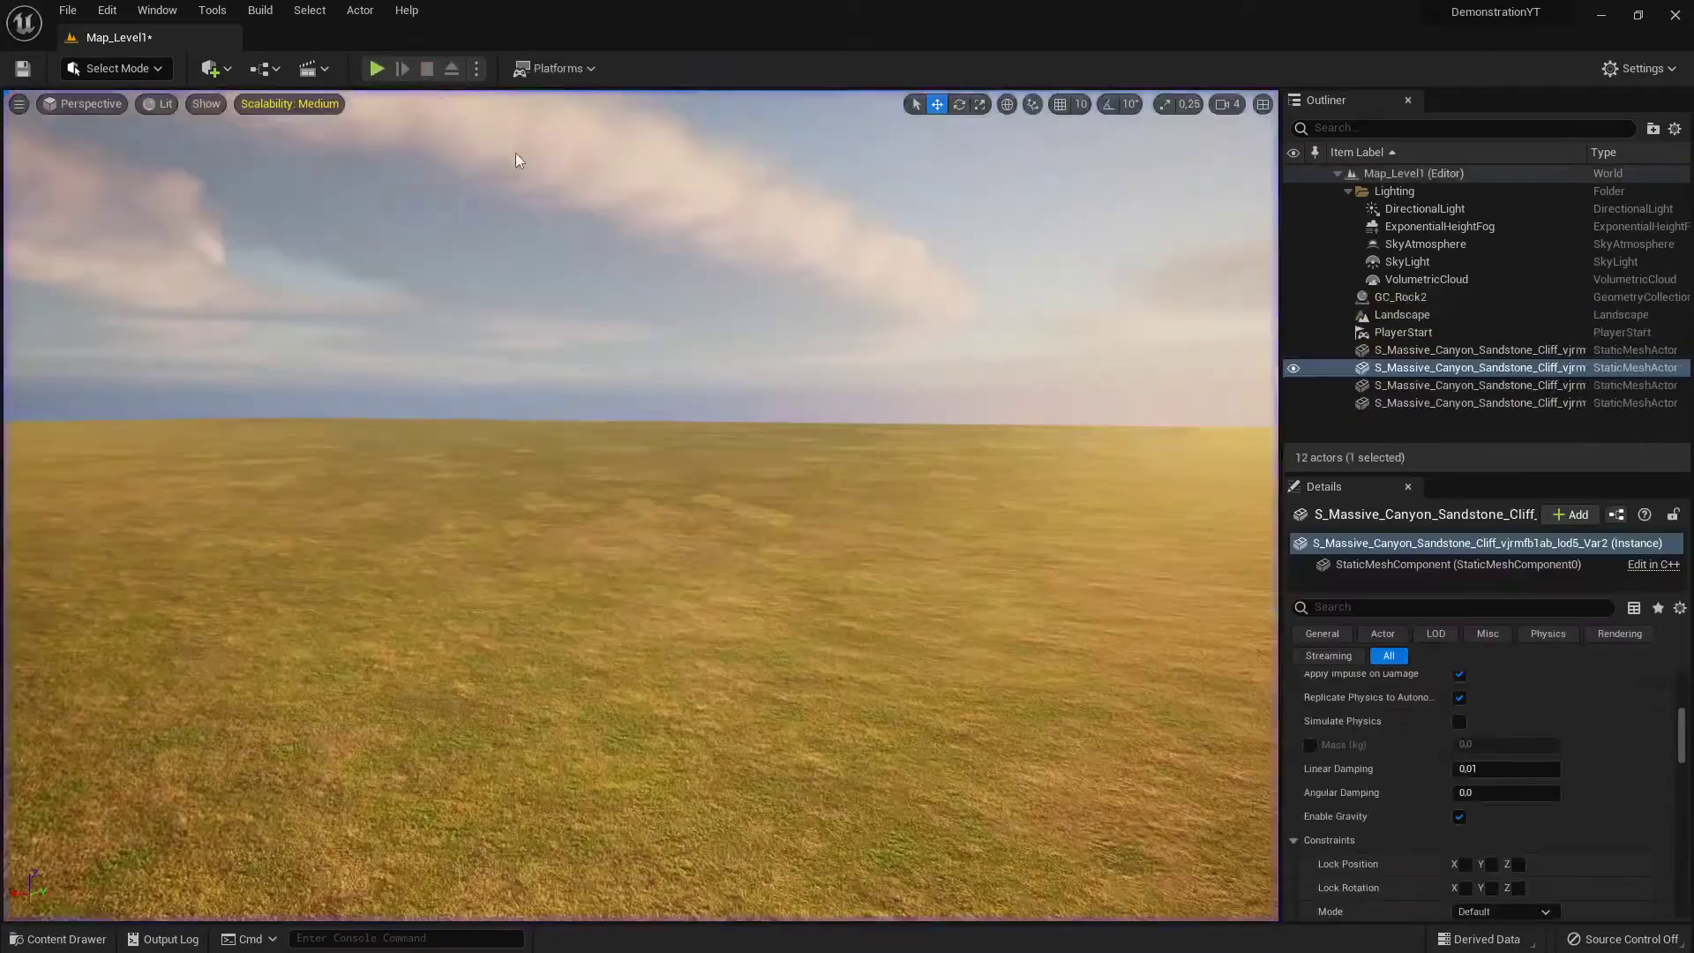
- Run the level again, move the character clear of the falling rock to view the debris, and stop play
left_click(375, 68)
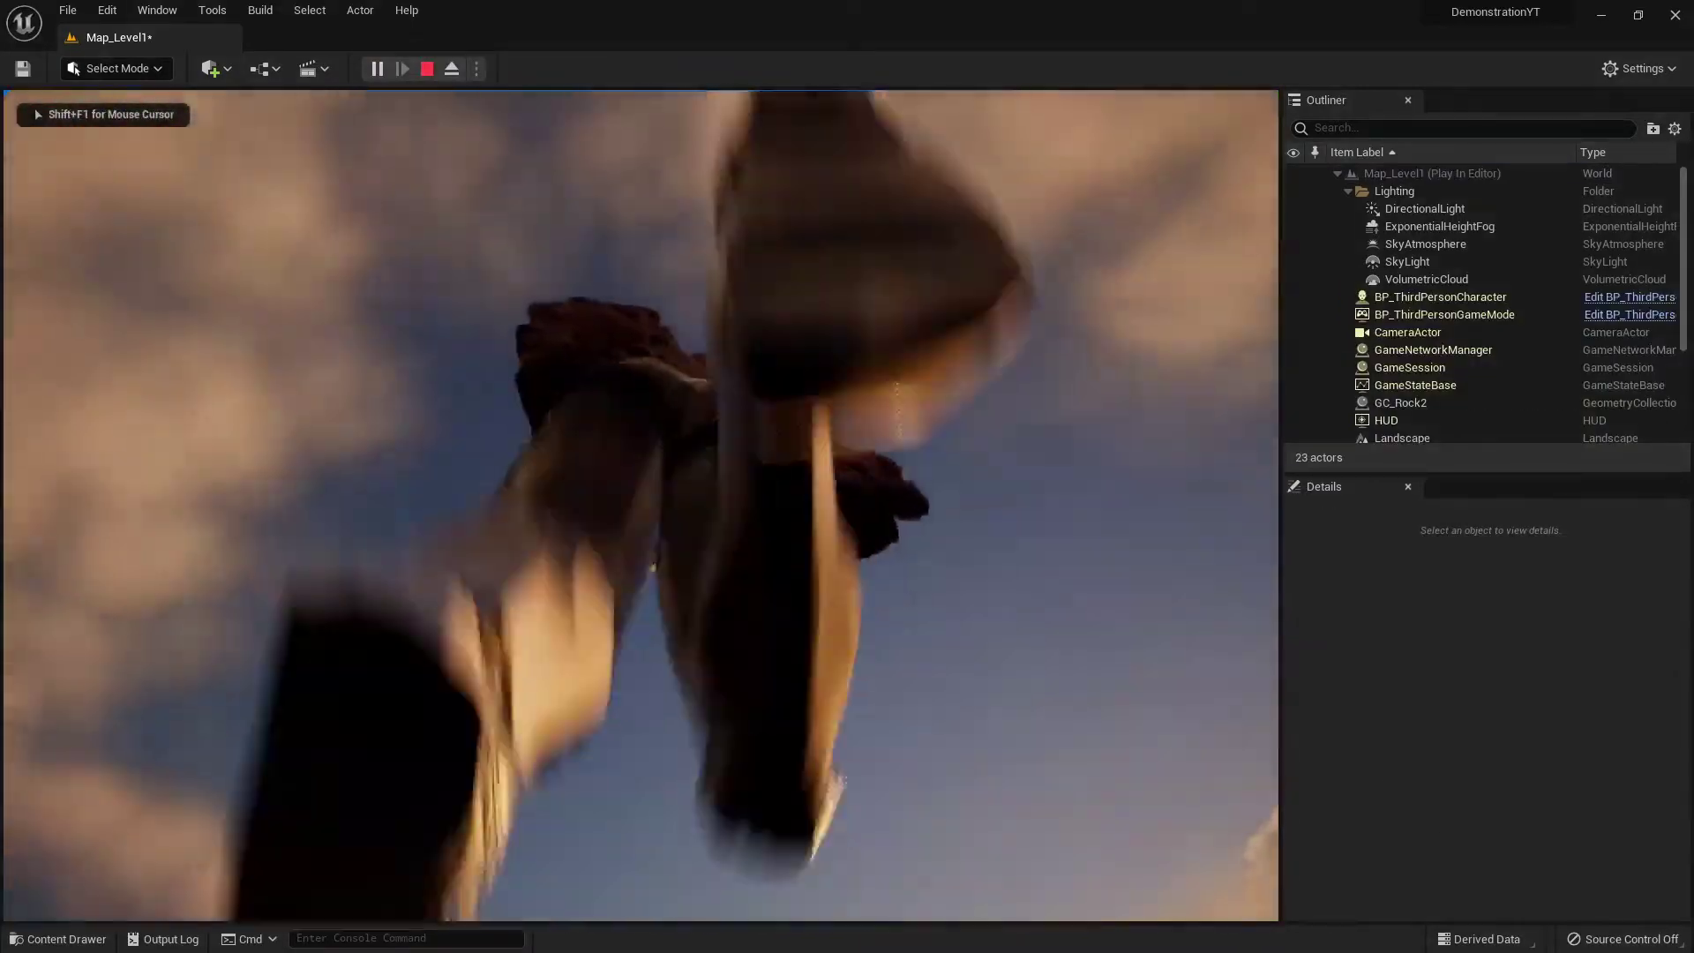
key("w")
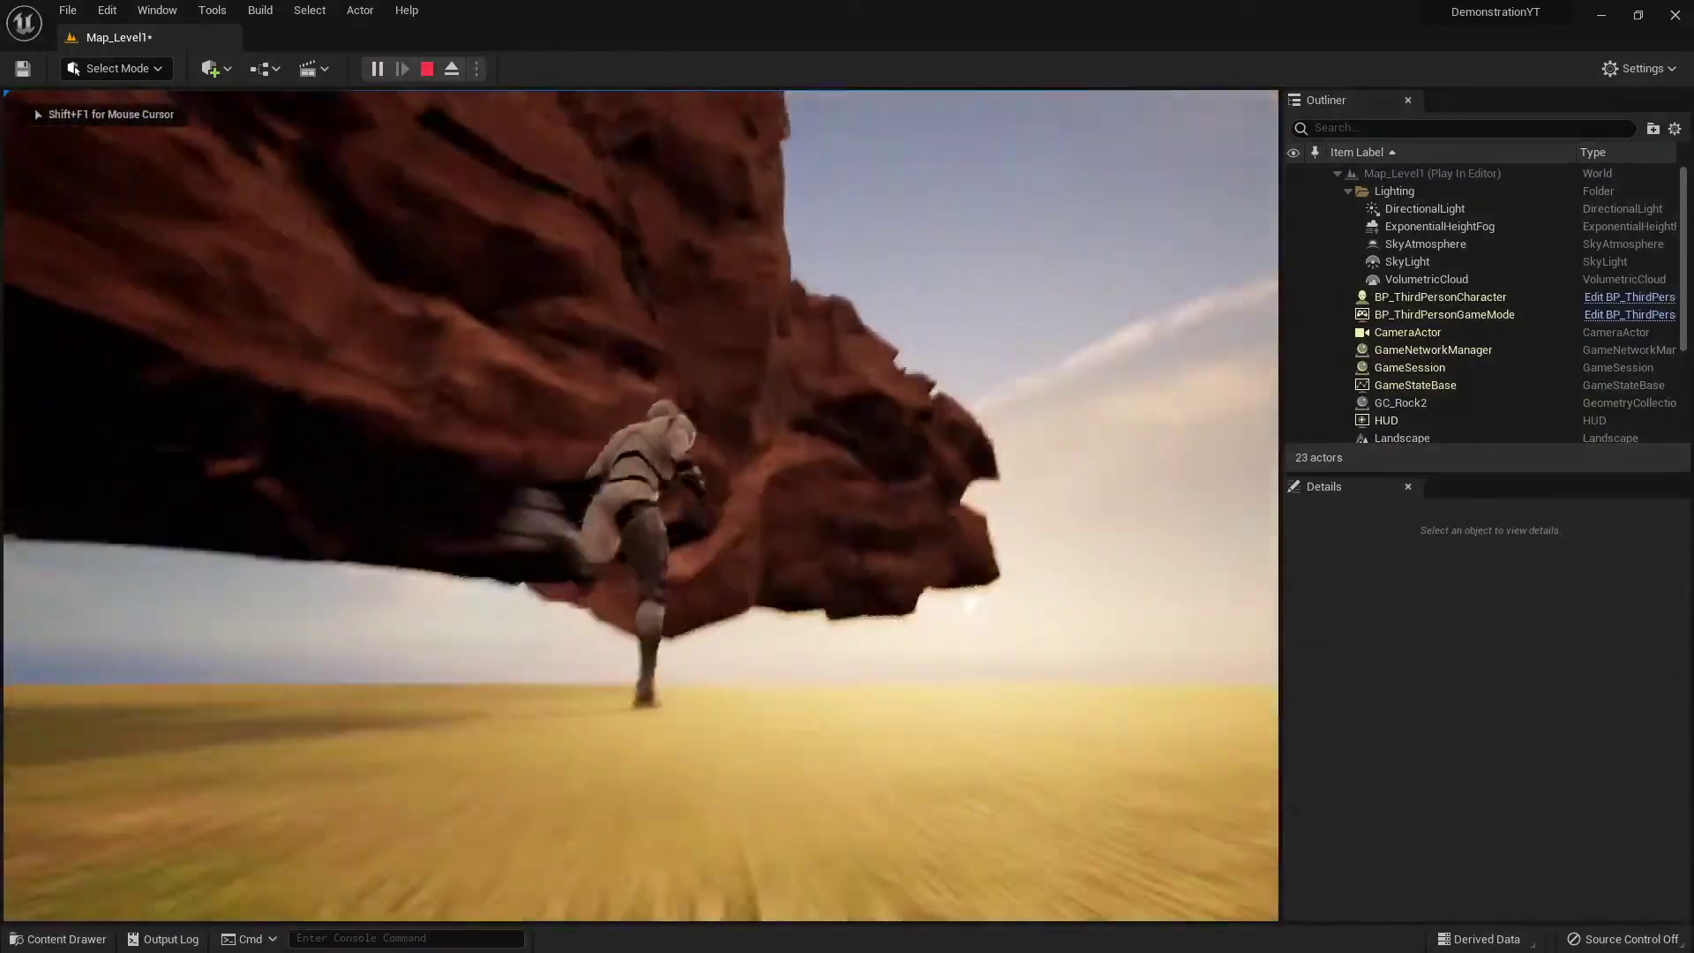
key("d")
key("s")
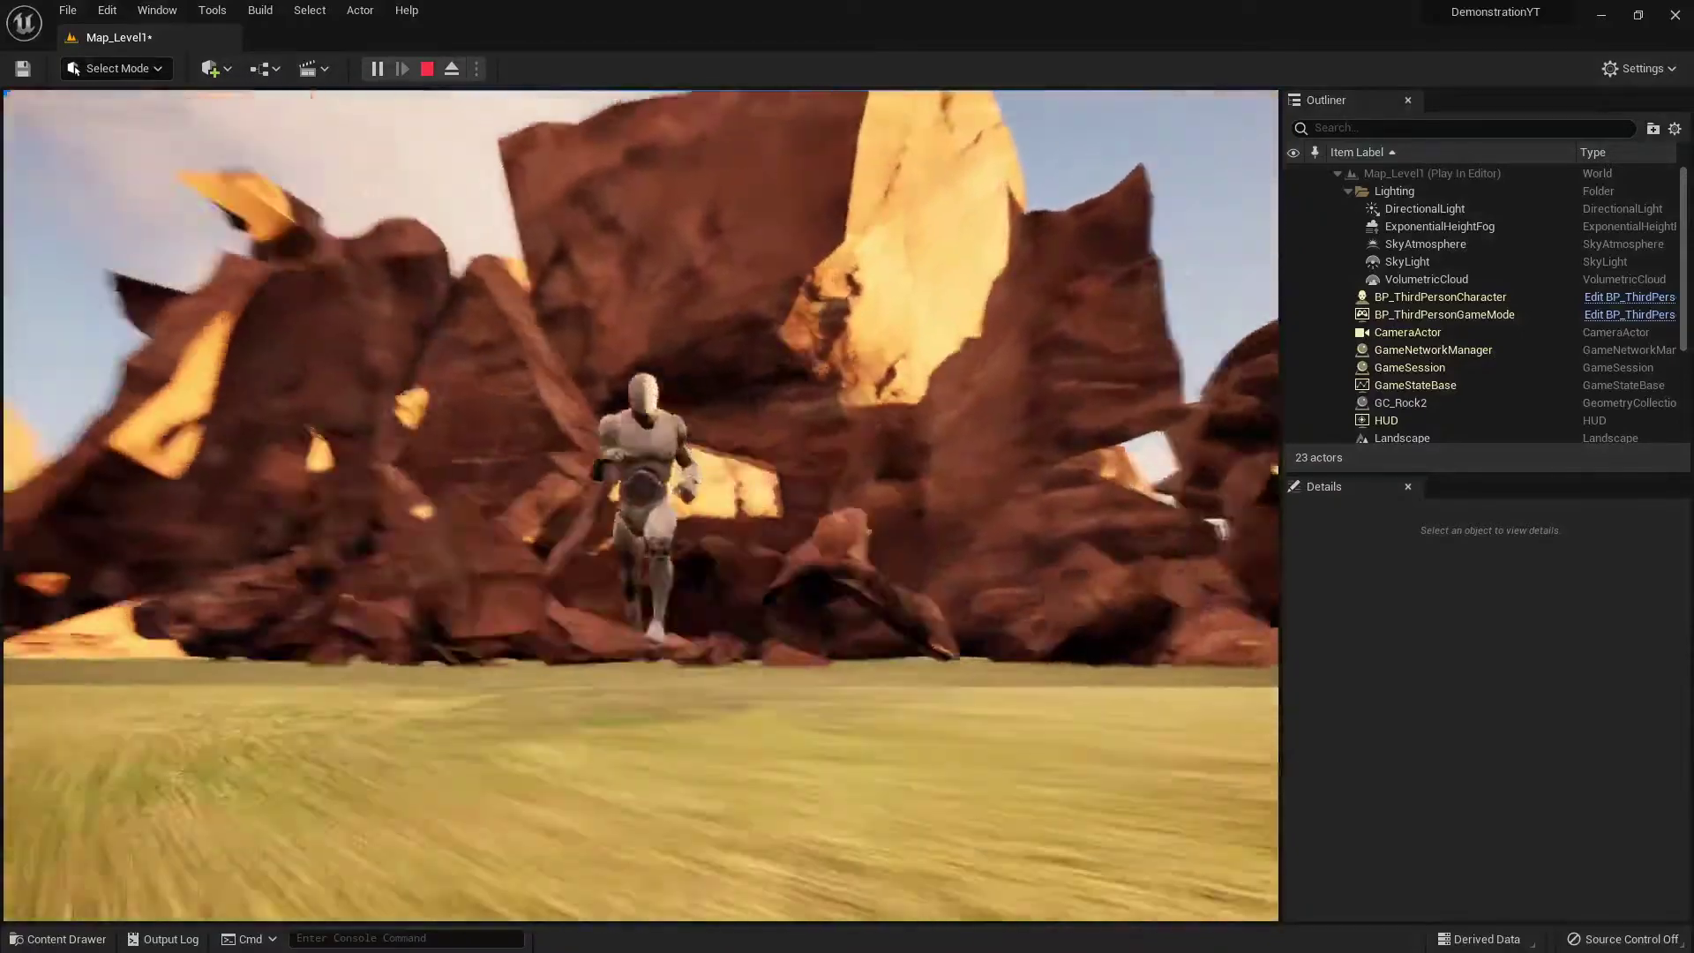
key("a")
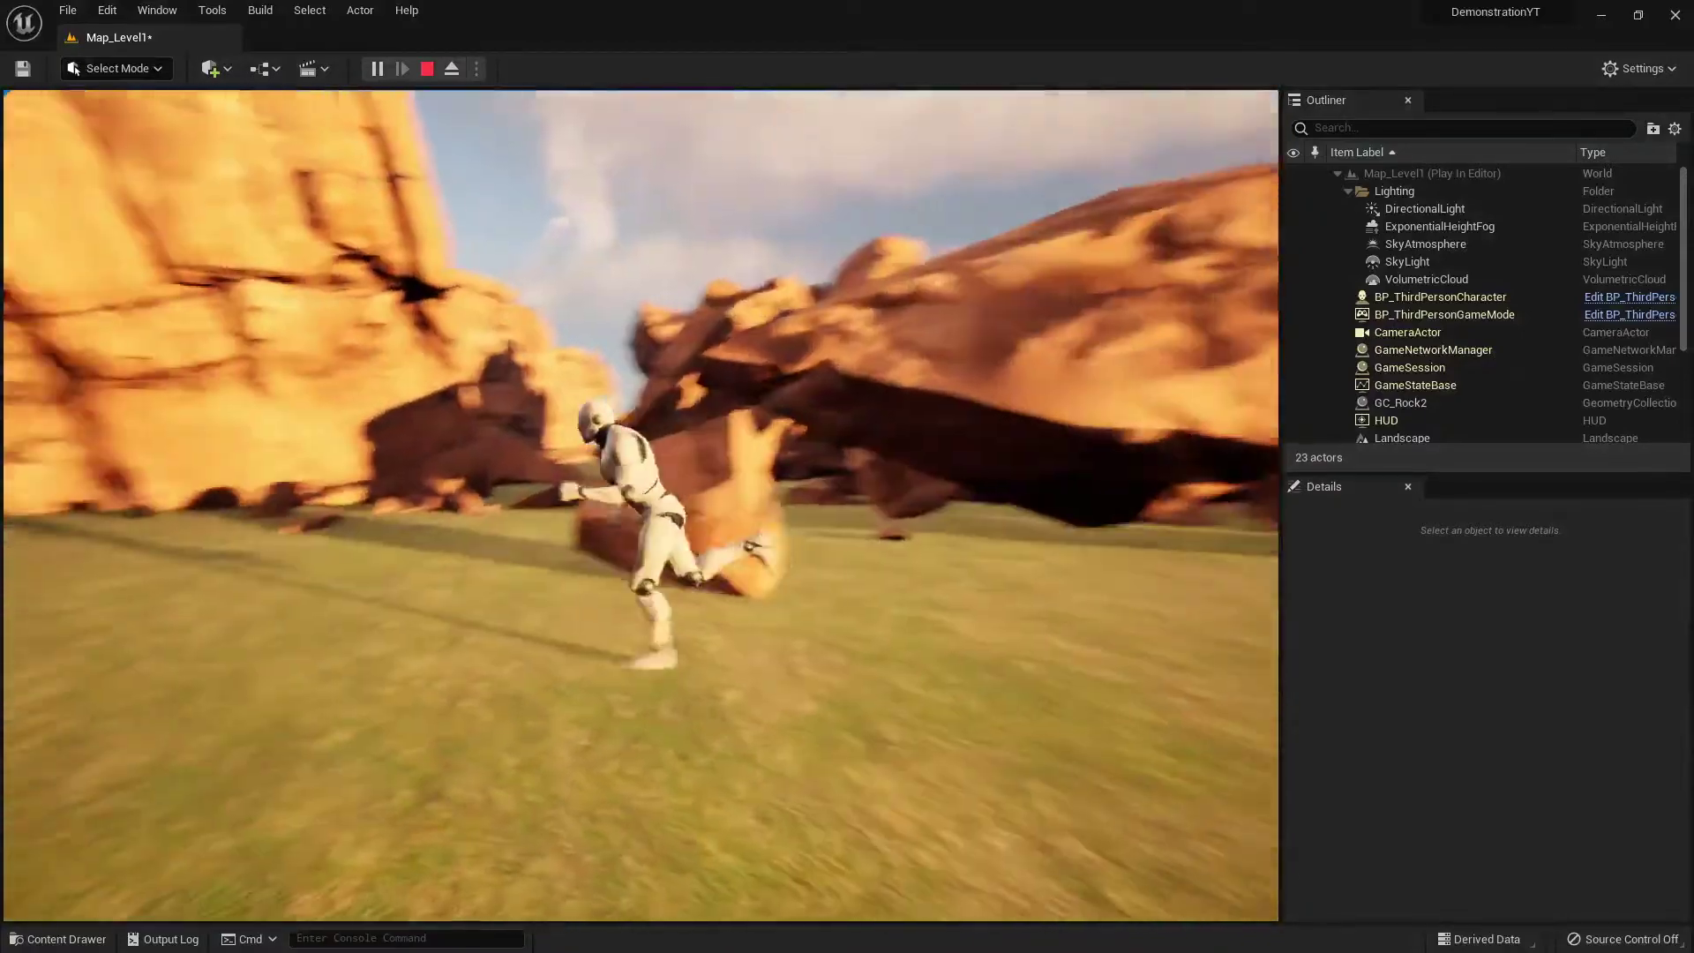
key("w")
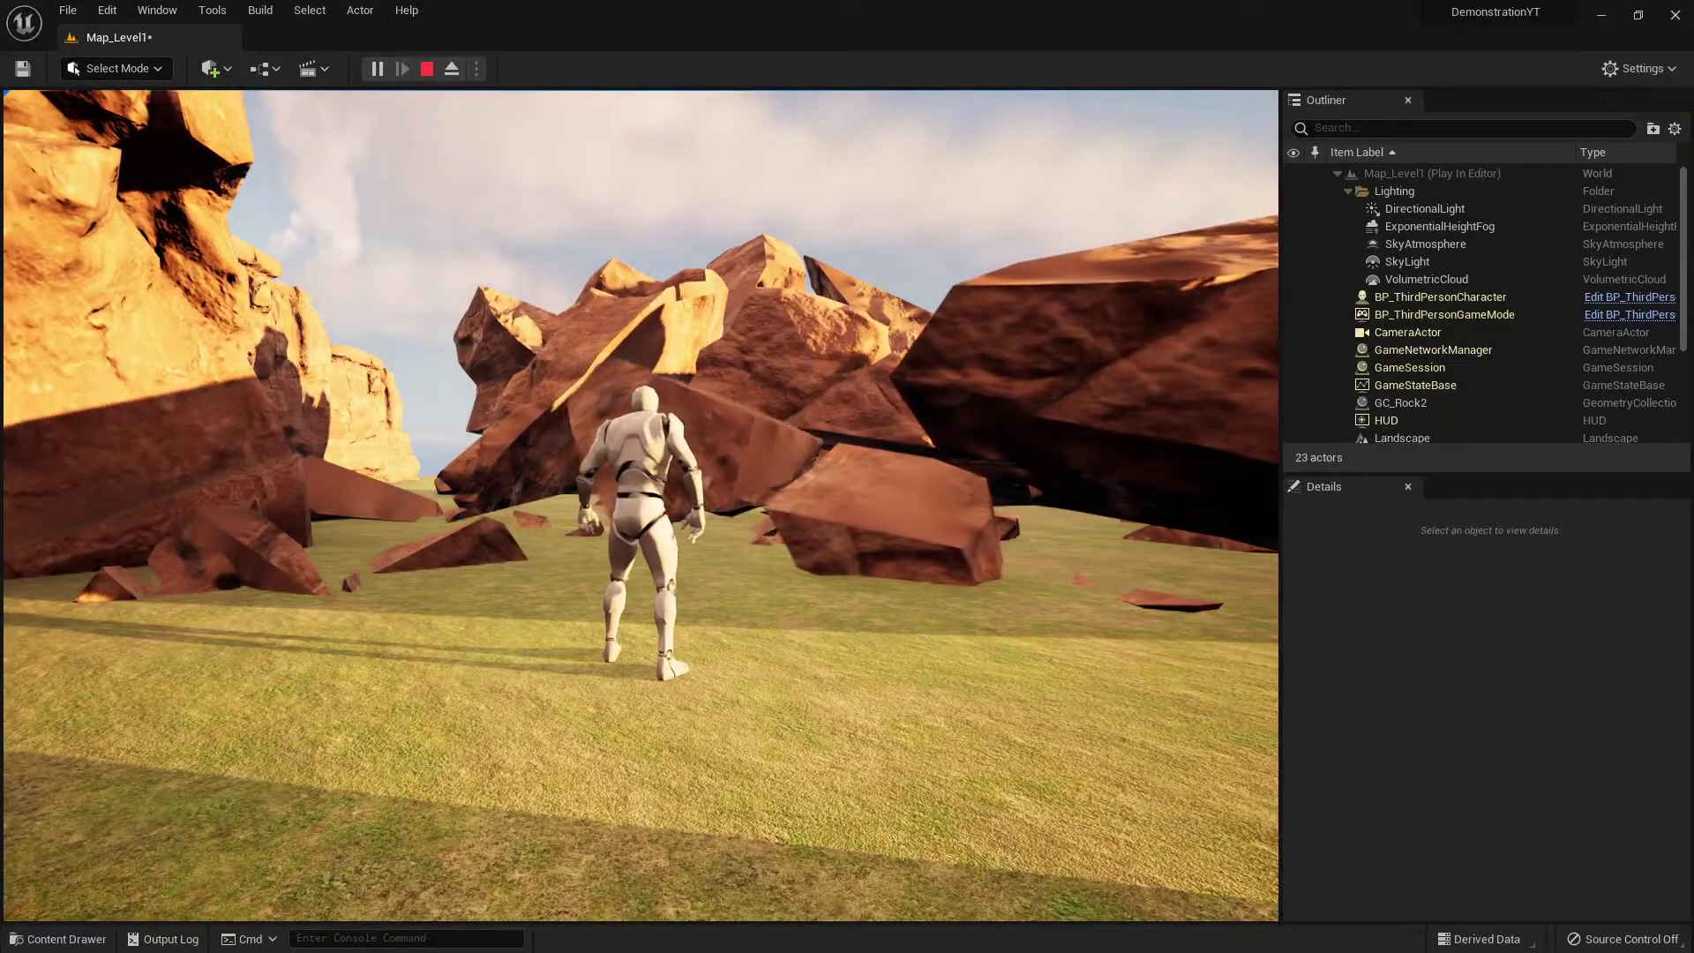
key("Escape")
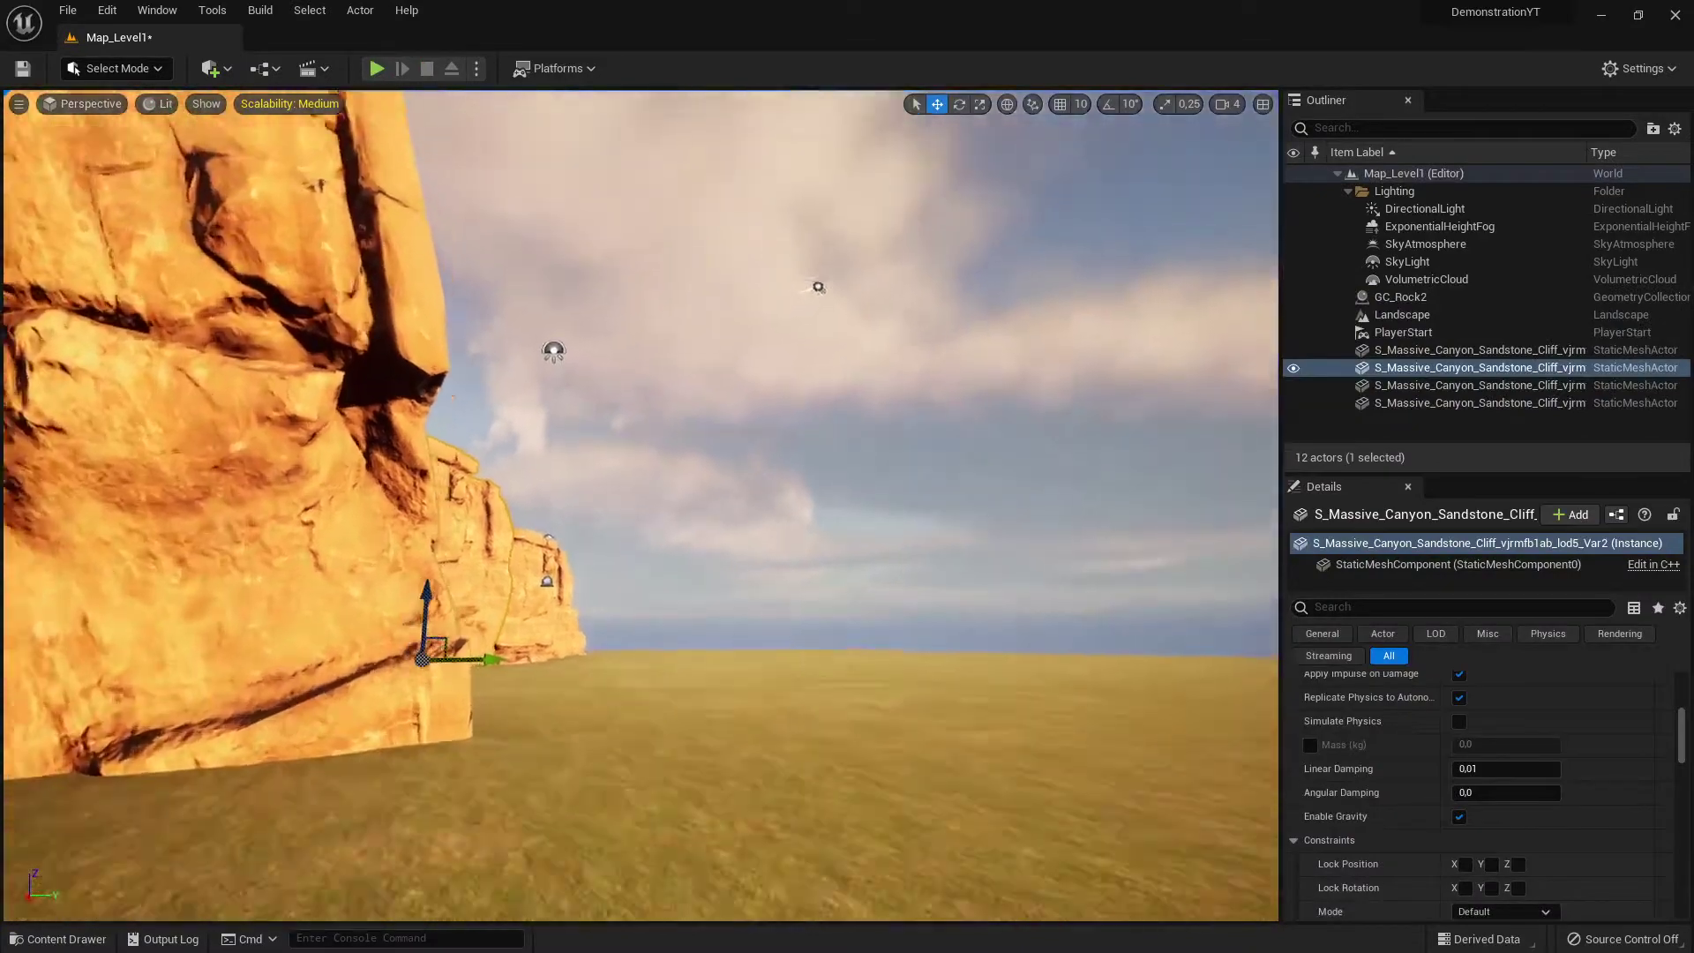
- Examine the rock suspended in the sky and the cliff wall around the player start
key("w")
right_click_drag(640, 506, 574, 529)
right_click_drag(640, 506, 835, 550)
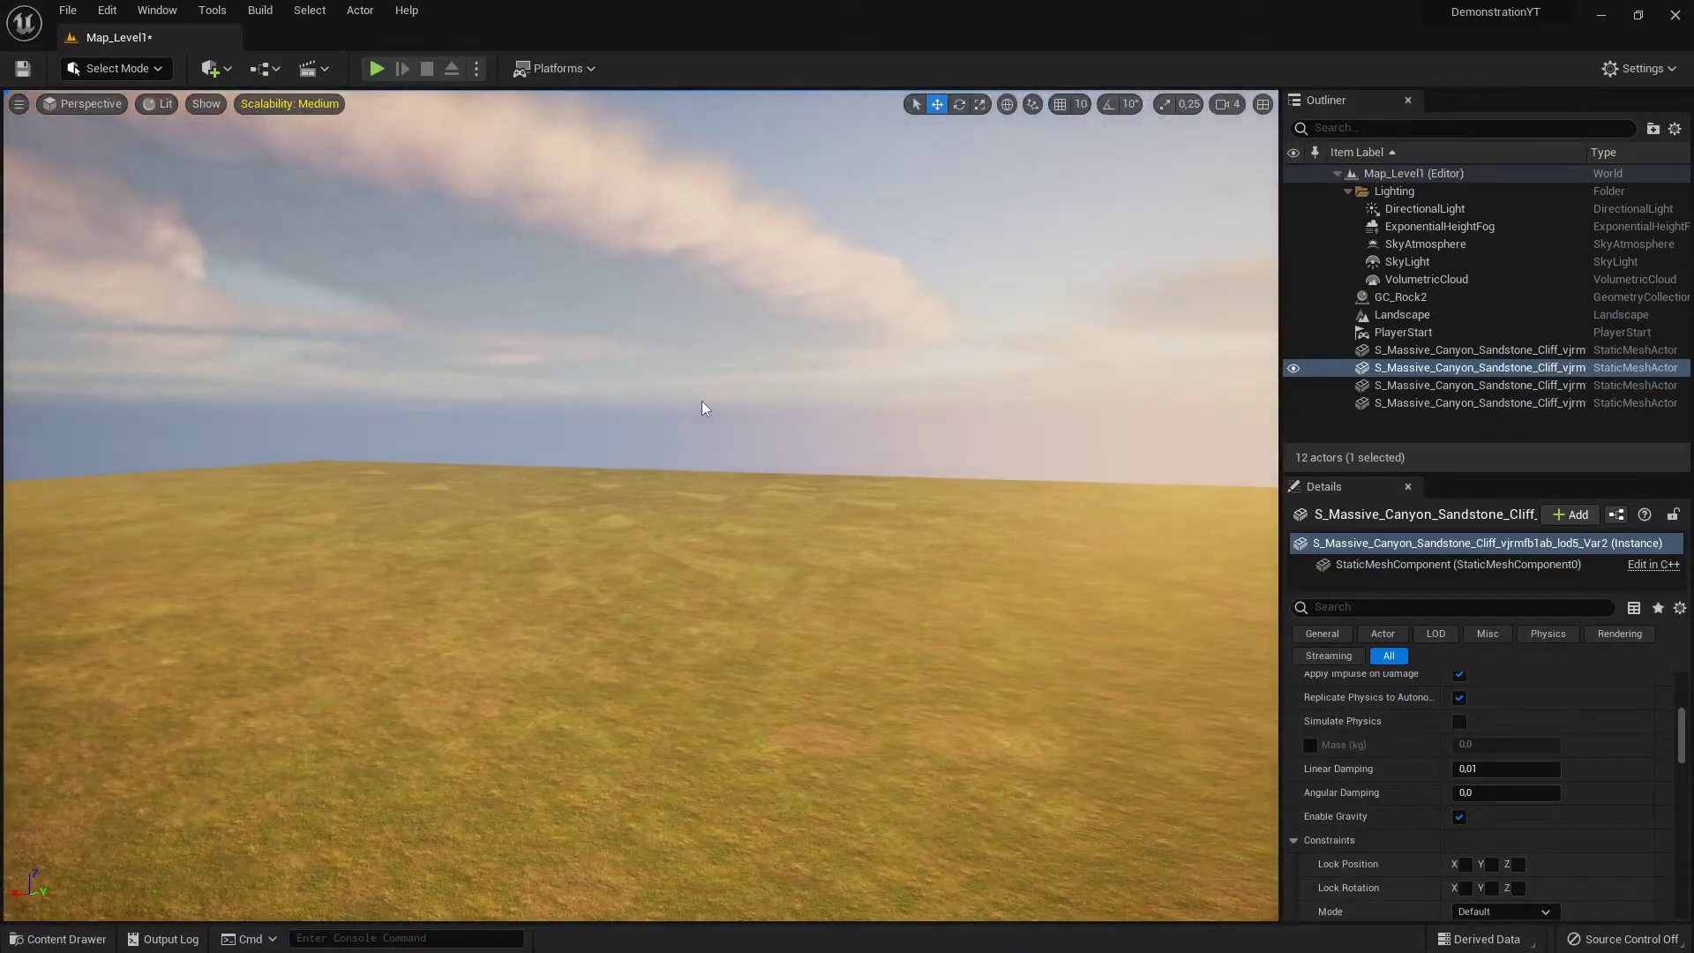
right_click_drag(834, 551, 1017, 565)
key("s")
key("w")
key("s")
key("w")
right_click_drag(851, 457, 980, 344)
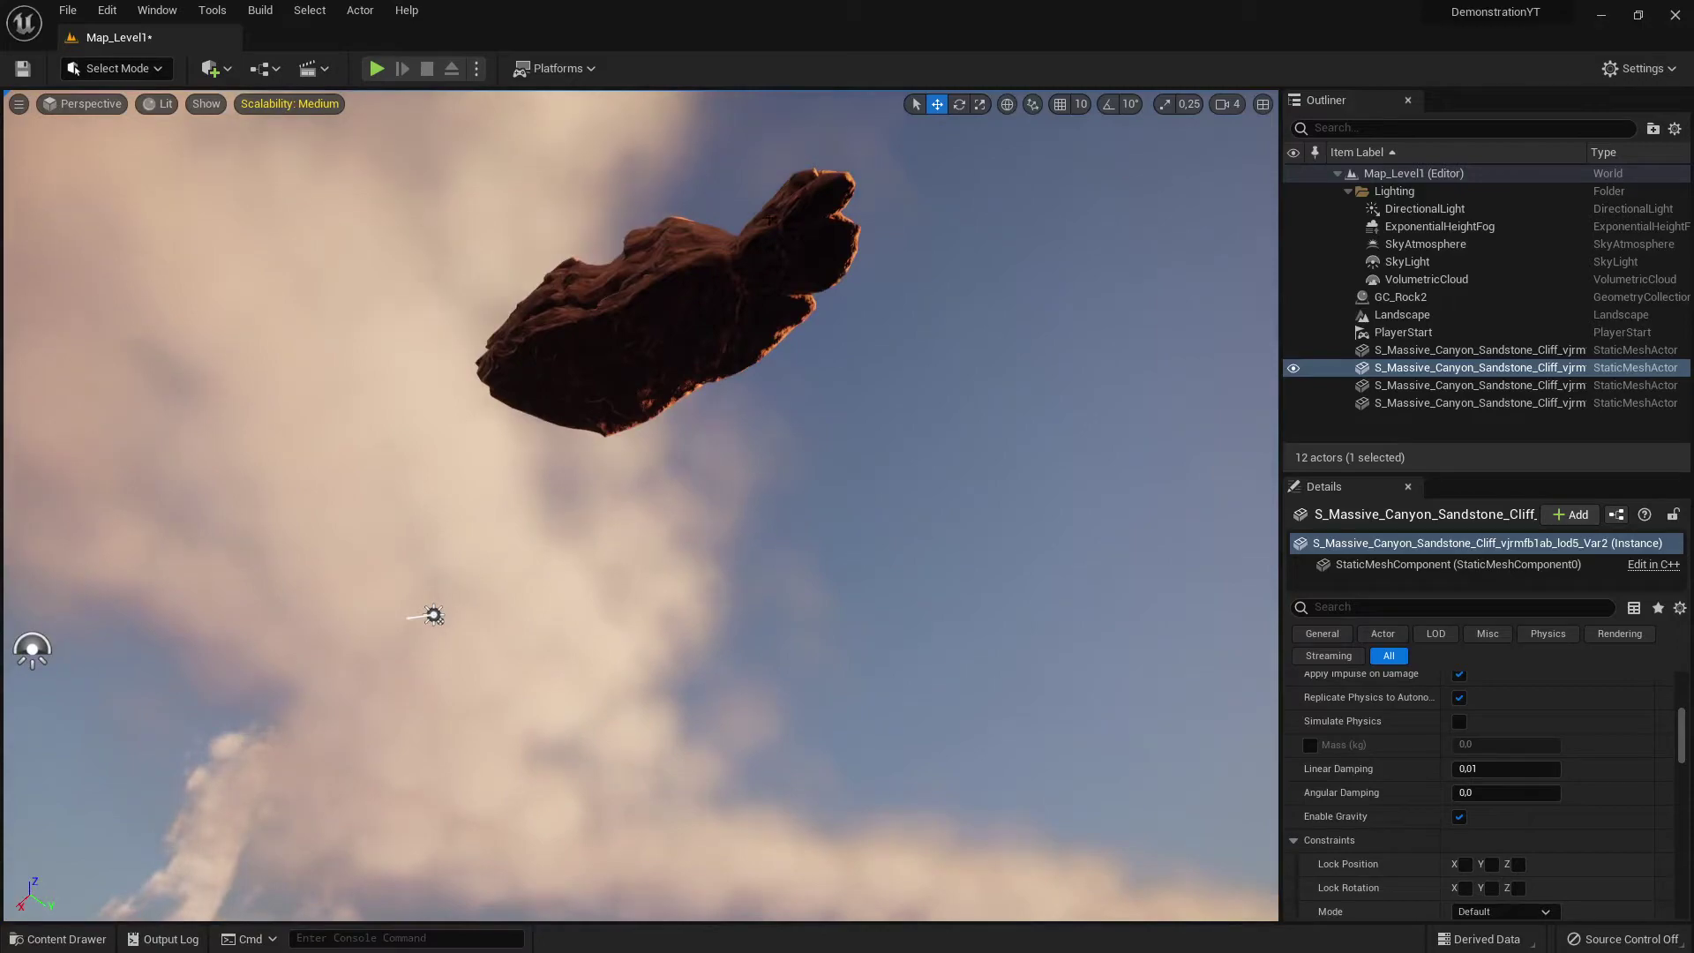
right_click_drag(755, 500, 841, 633)
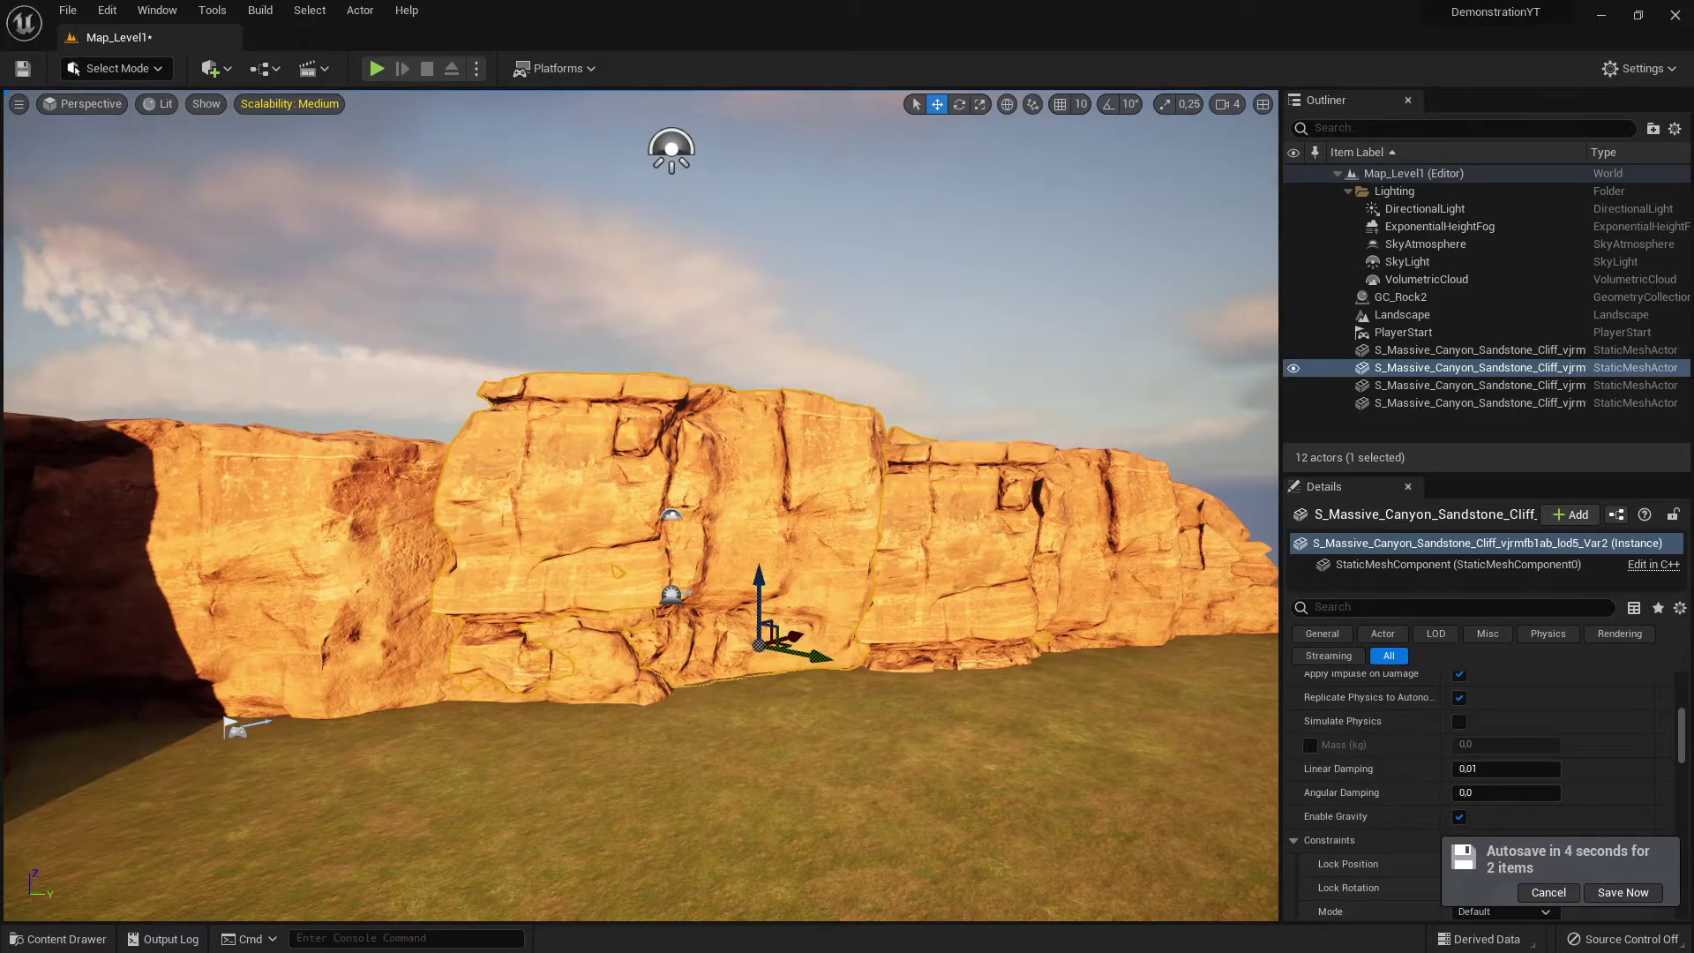
- Play-test the level, running the character under the falling rock and between its broken pieces along the cliffs, and stop the session
right_click_drag(640, 505, 706, 498)
key("w")
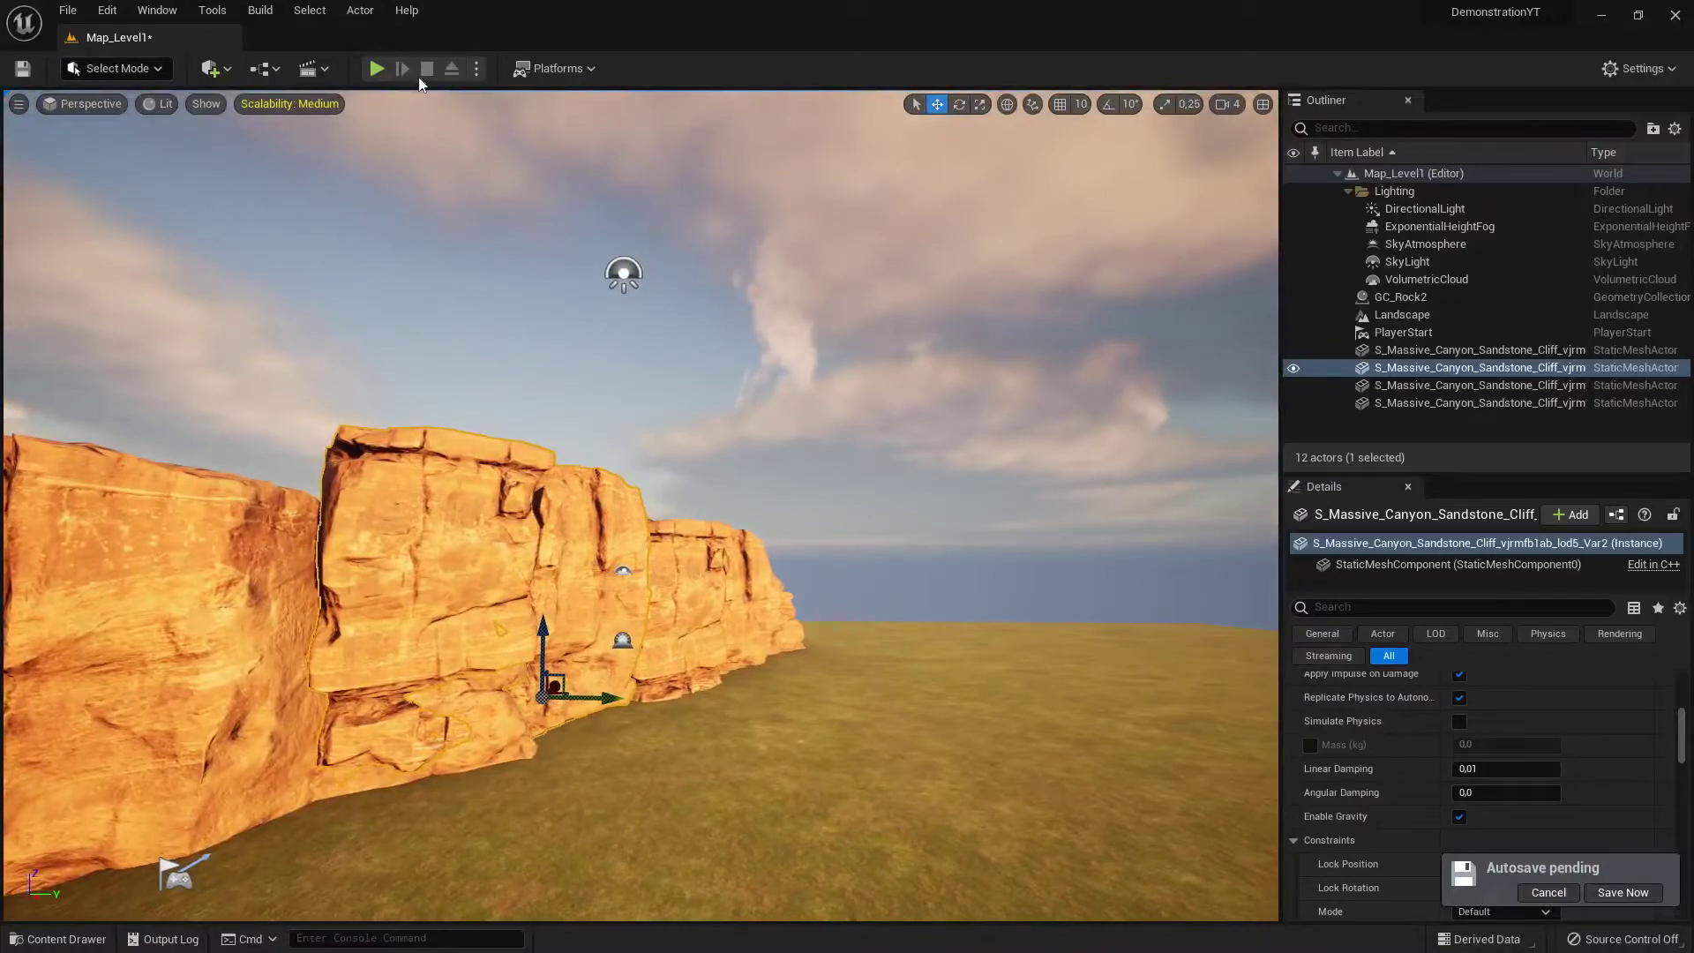
left_click(378, 67)
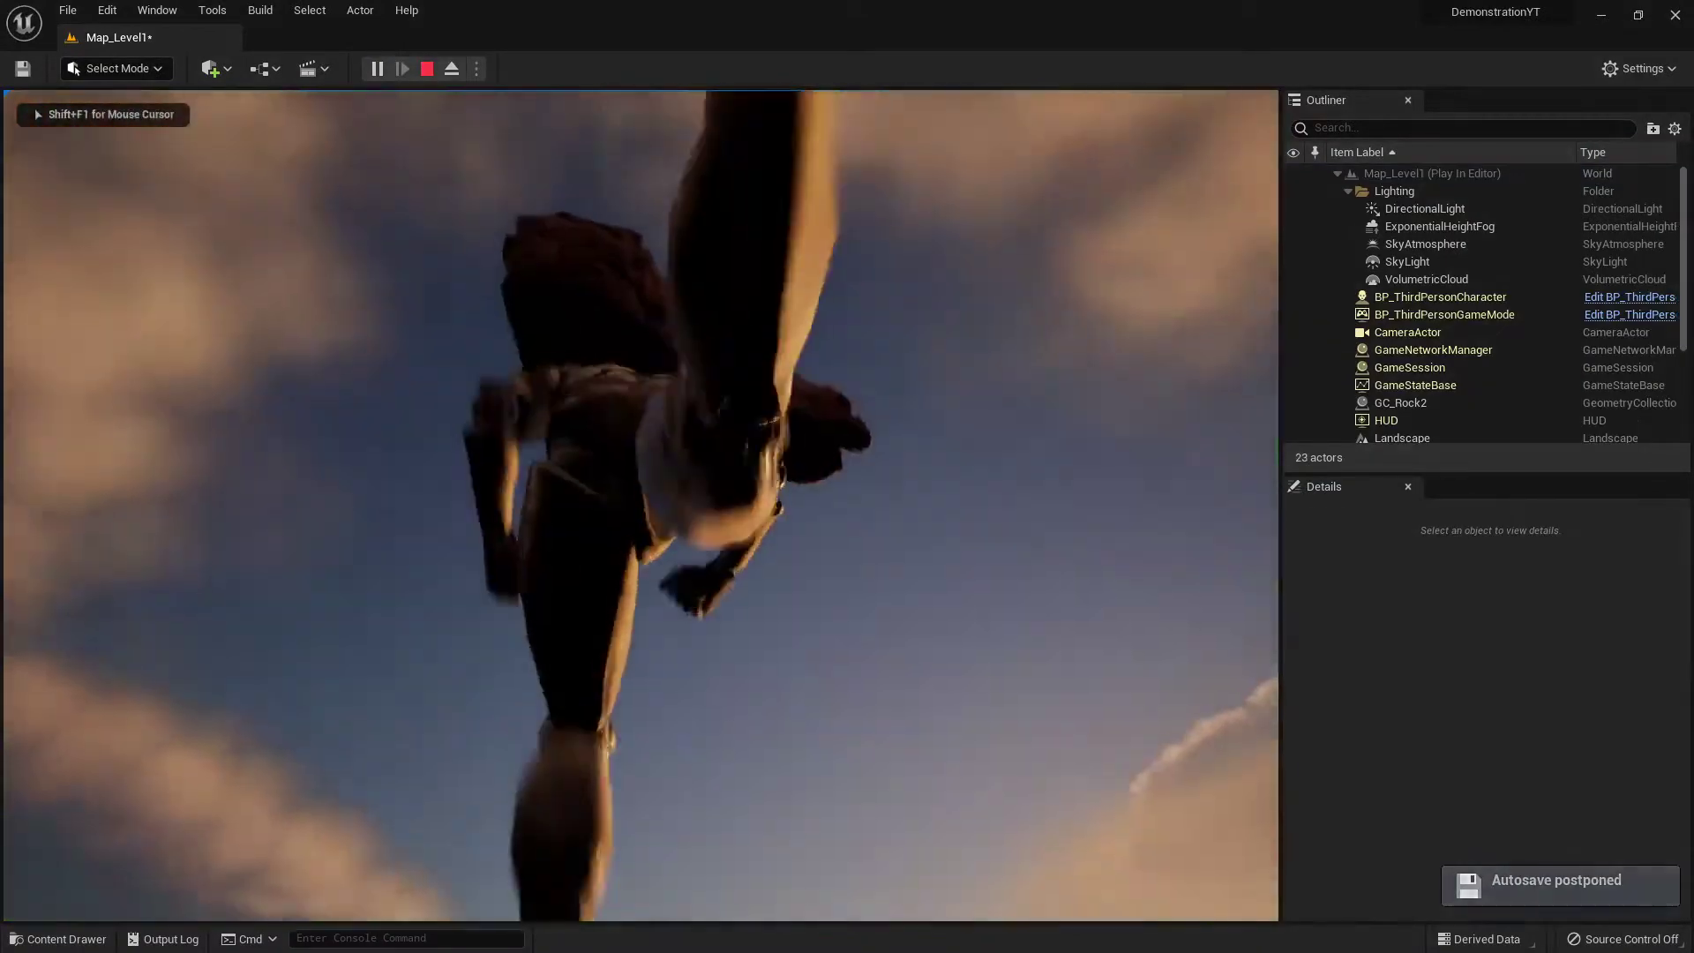
key("w")
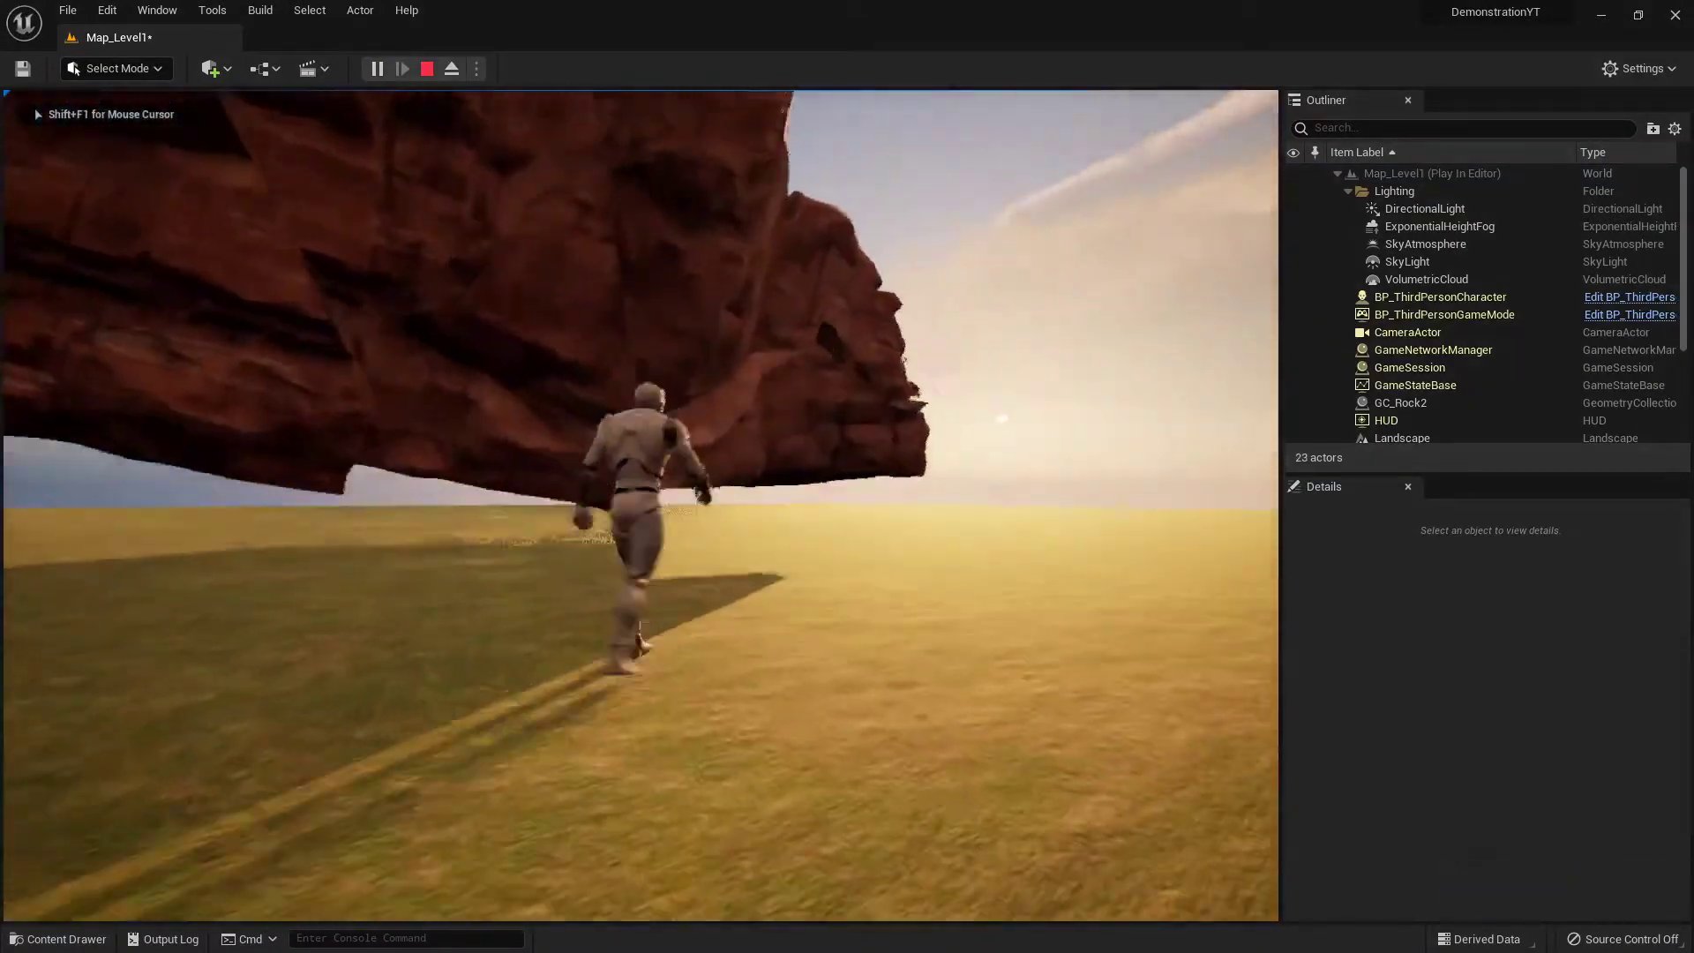
key("d")
key("a")
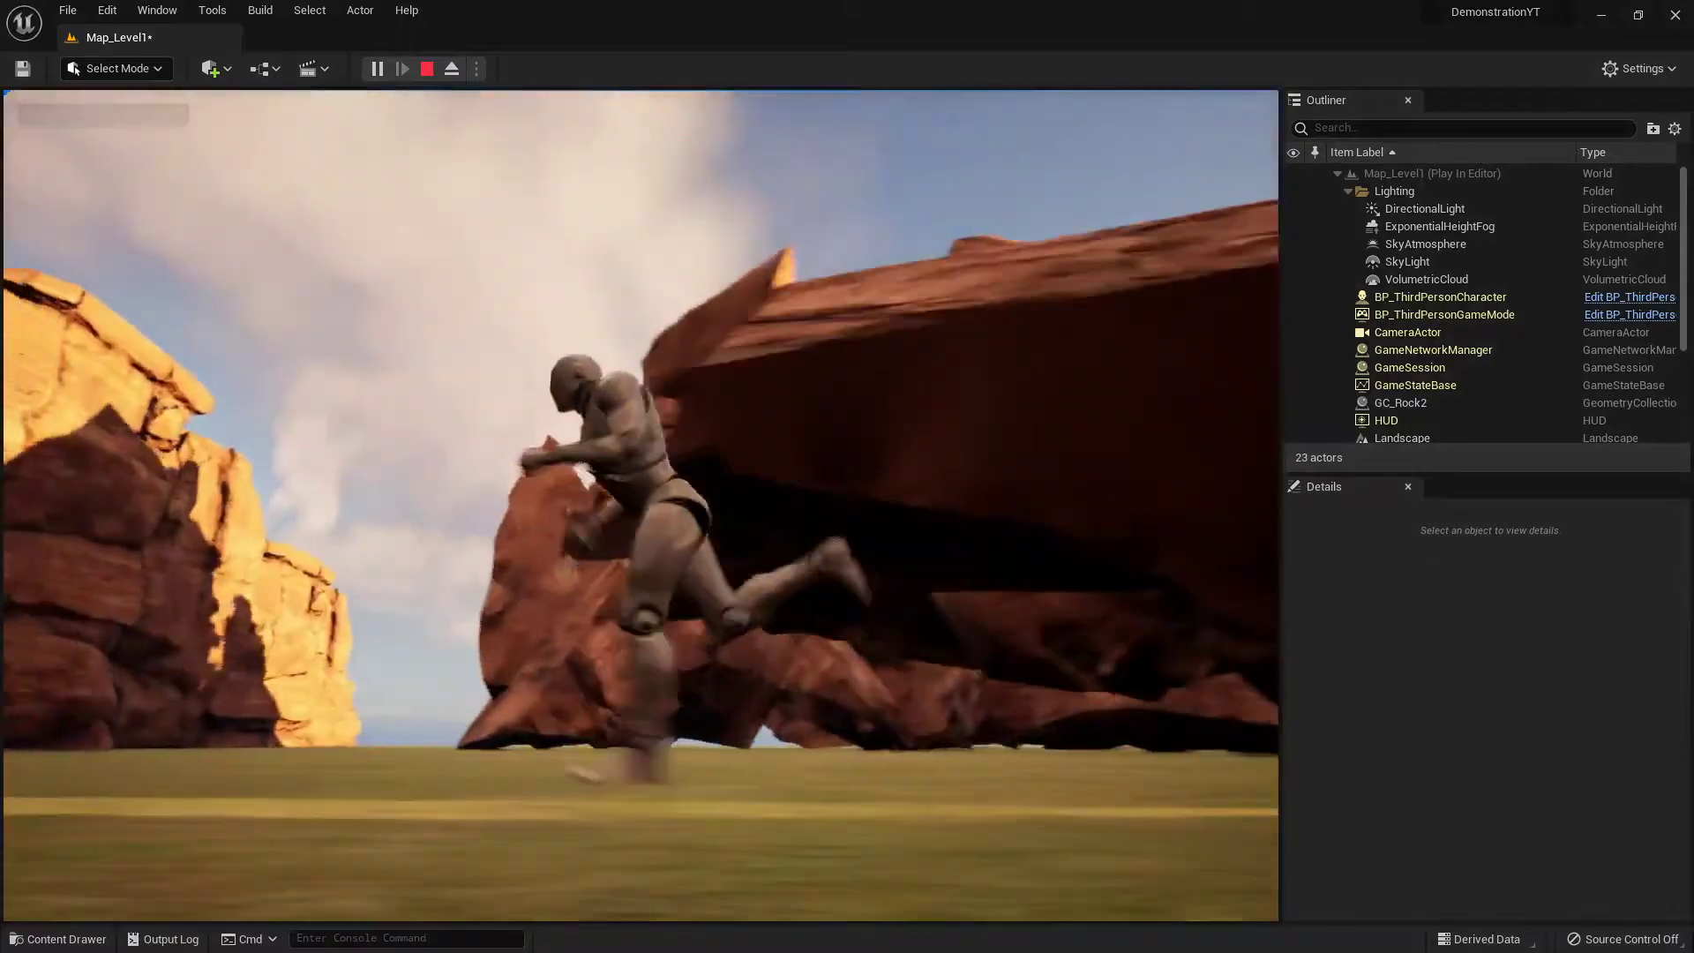
key("w")
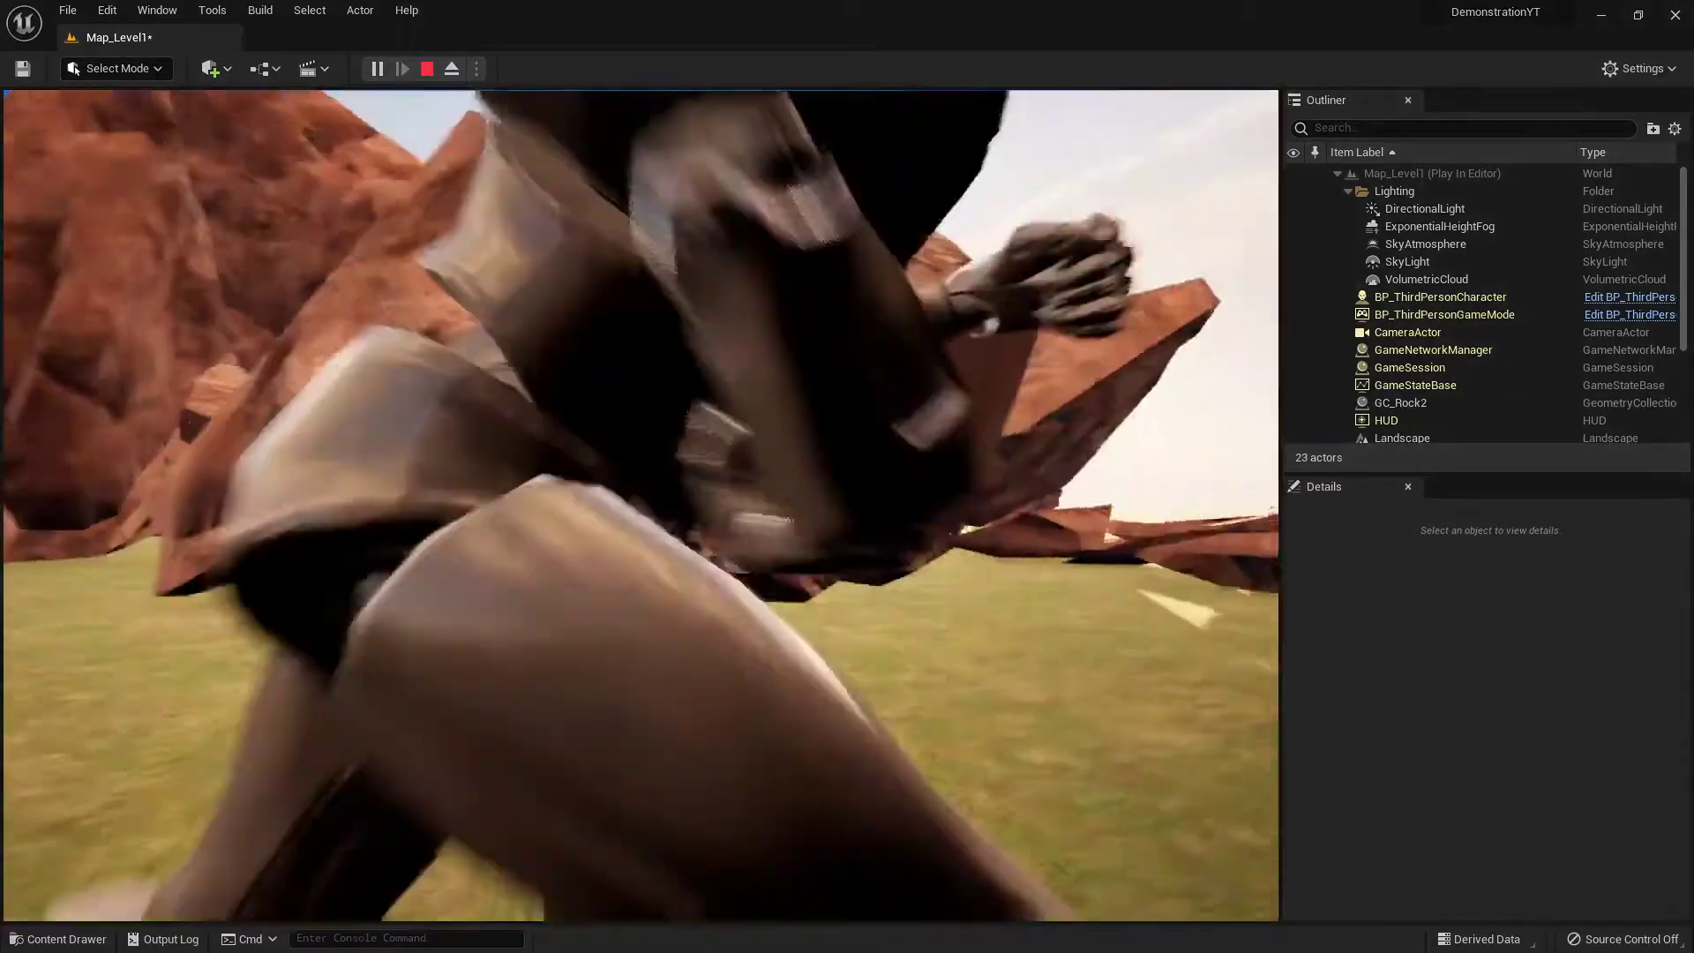
key("w")
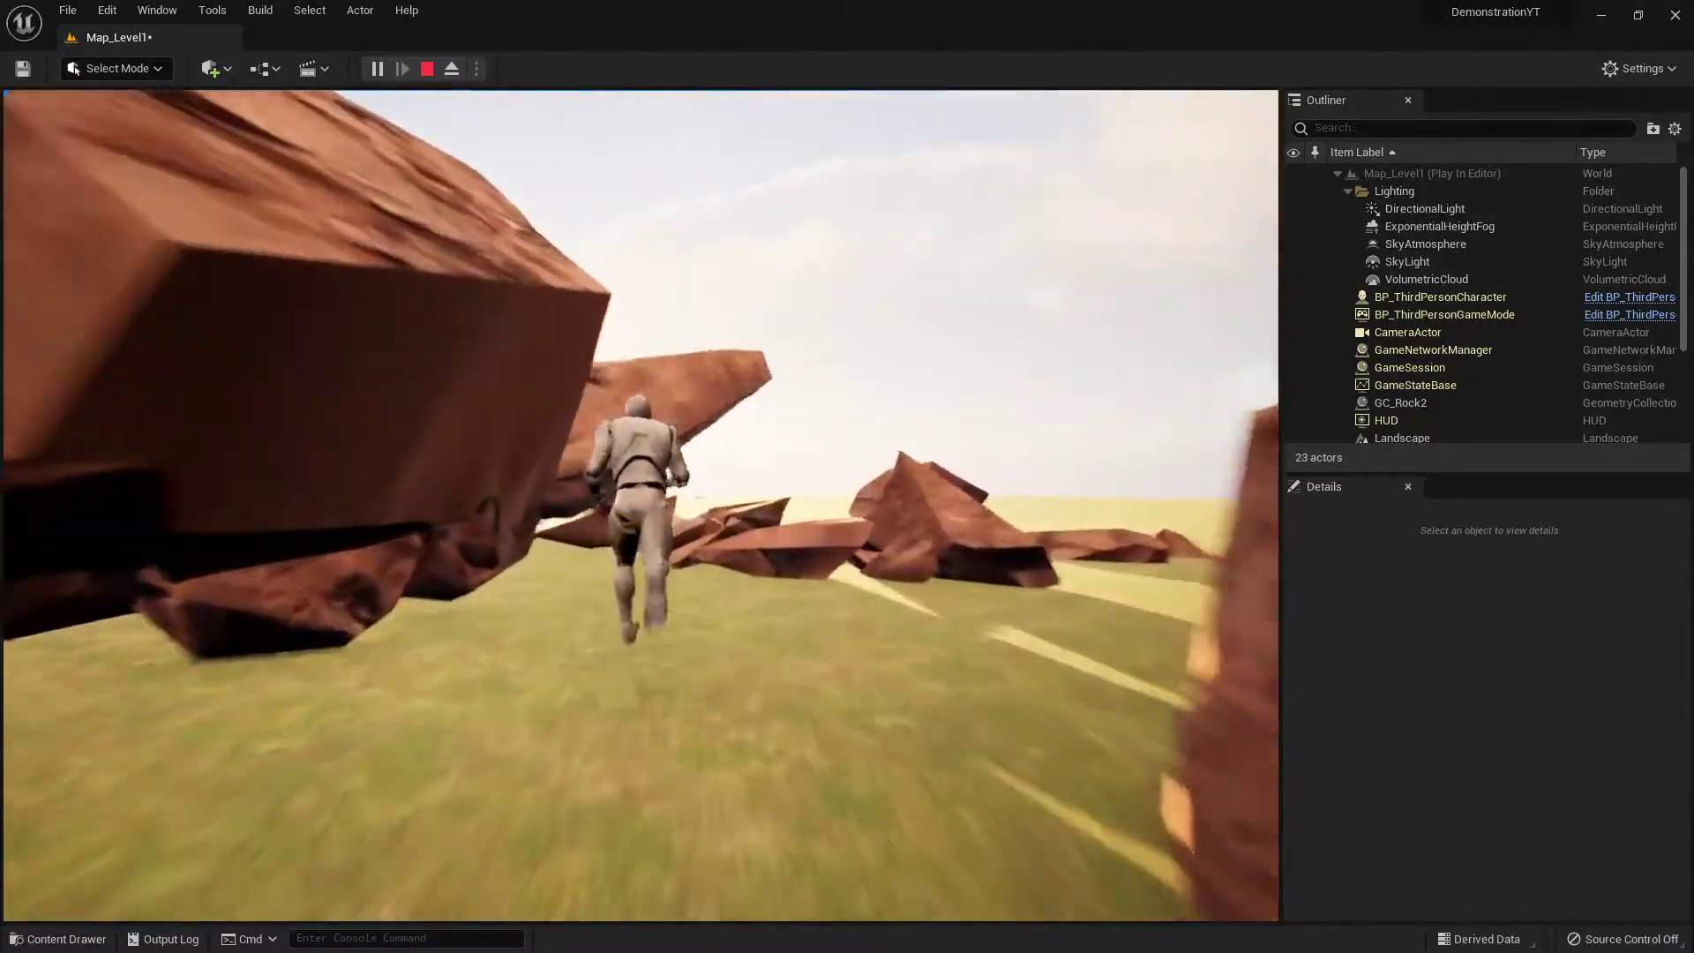
key("w")
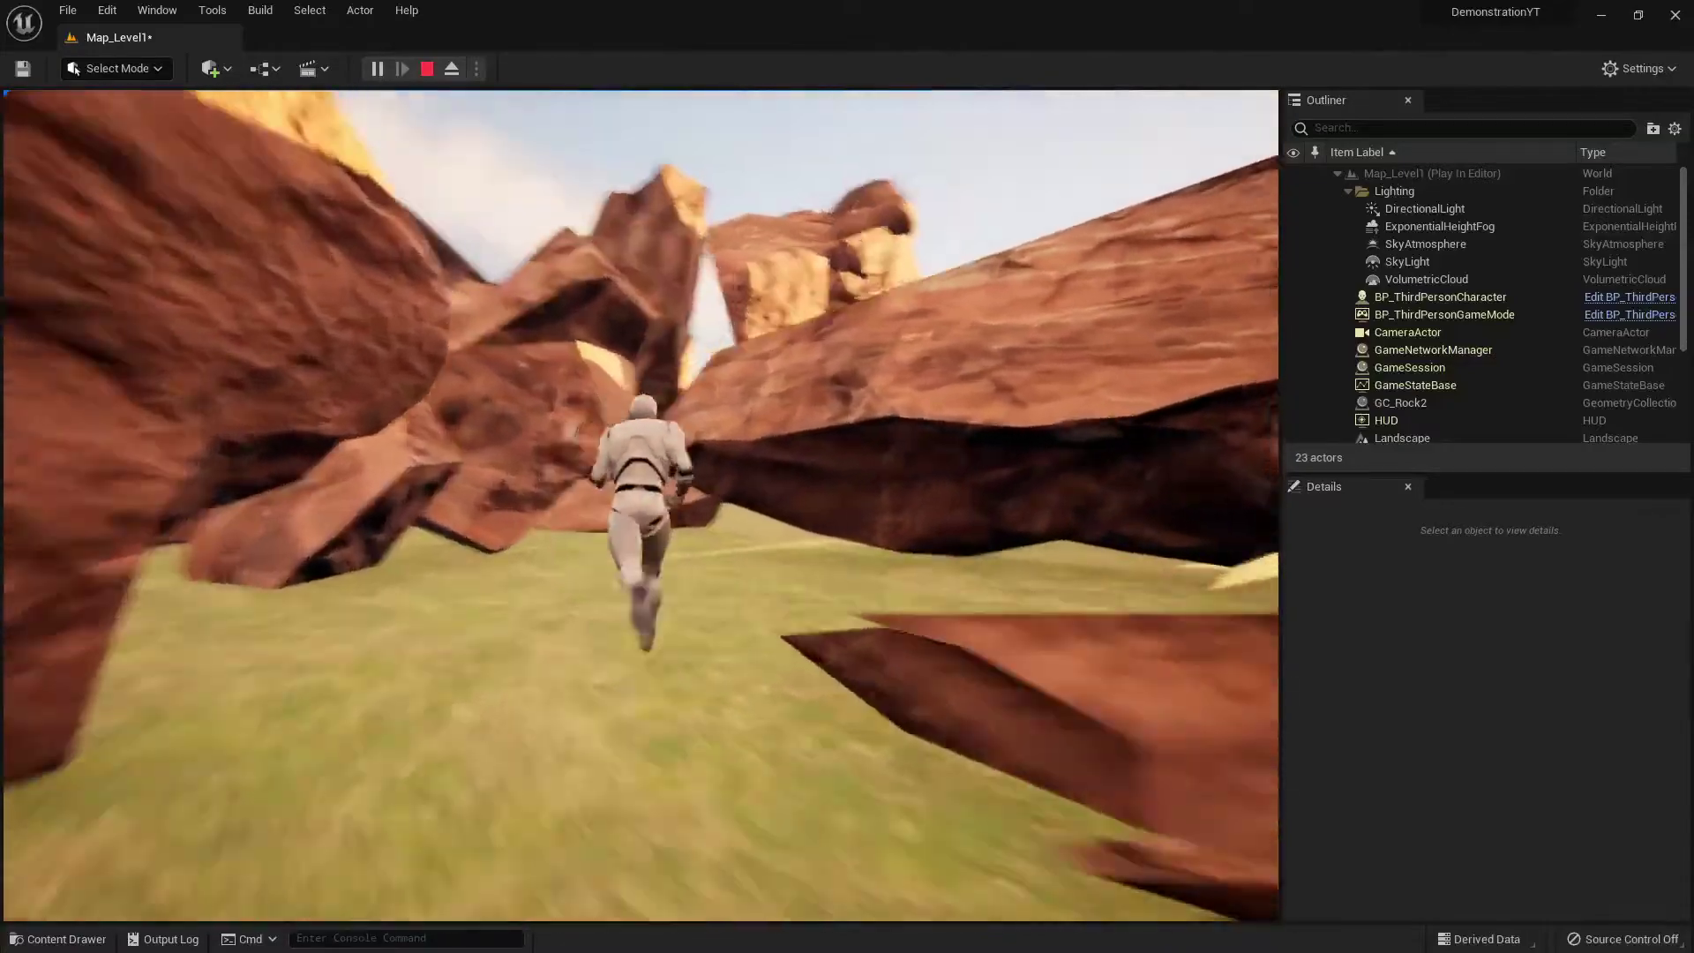
key("w")
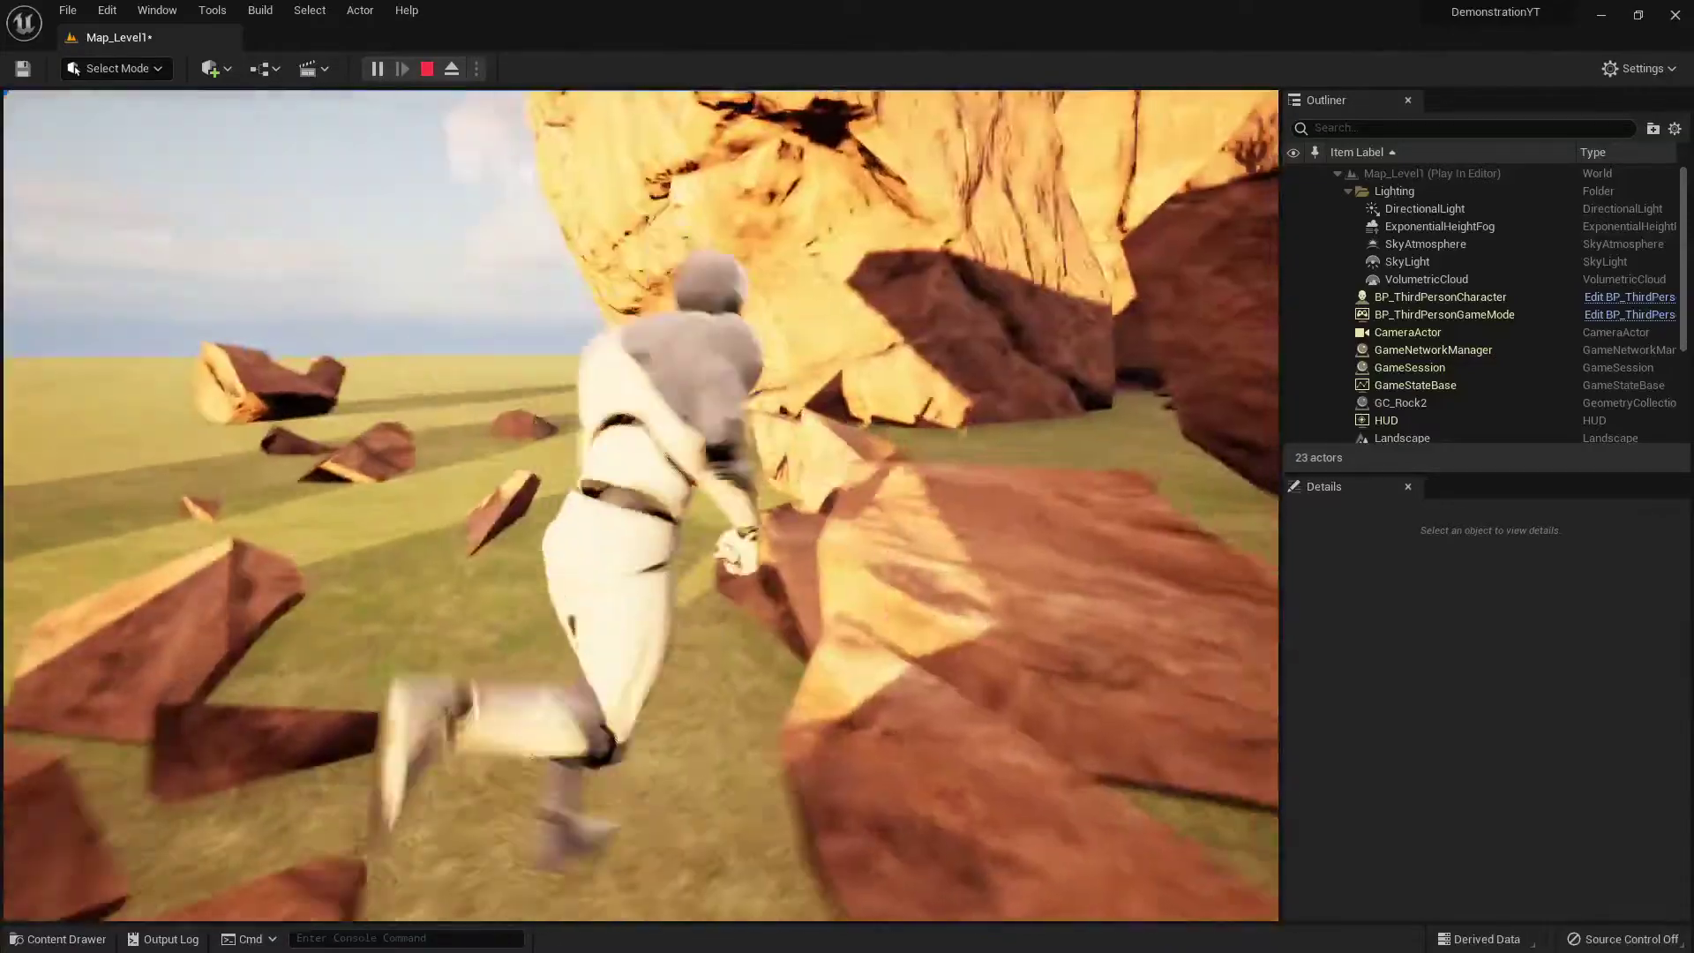
key("w")
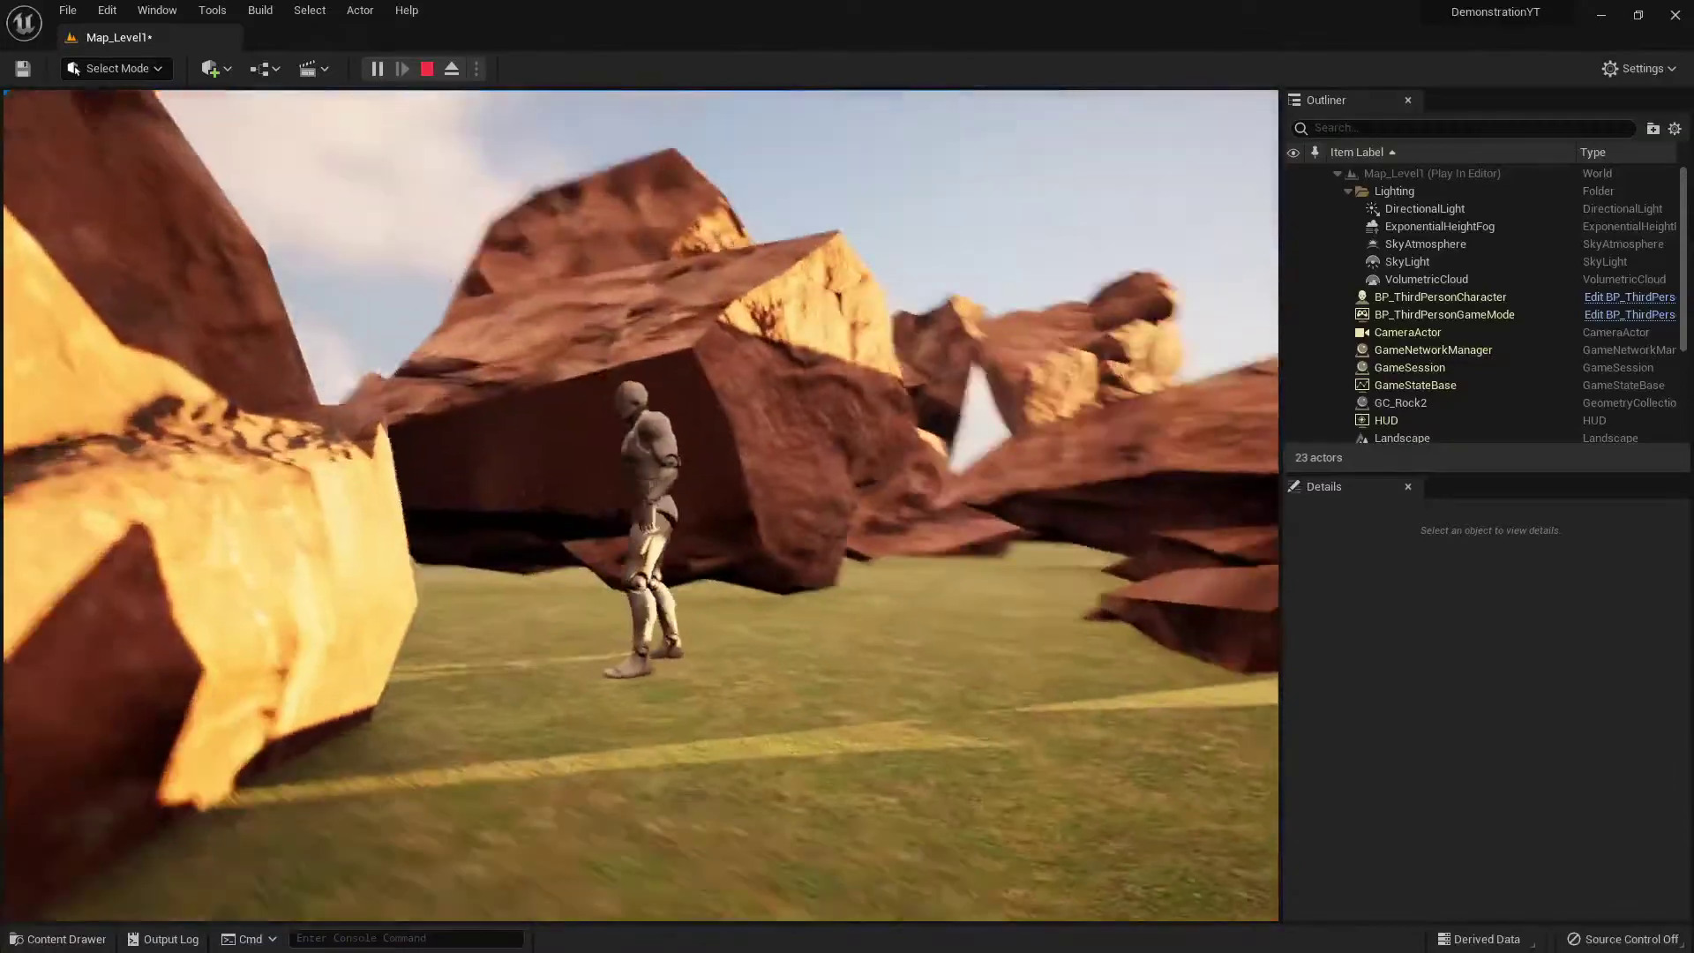
key("w")
key("Escape")
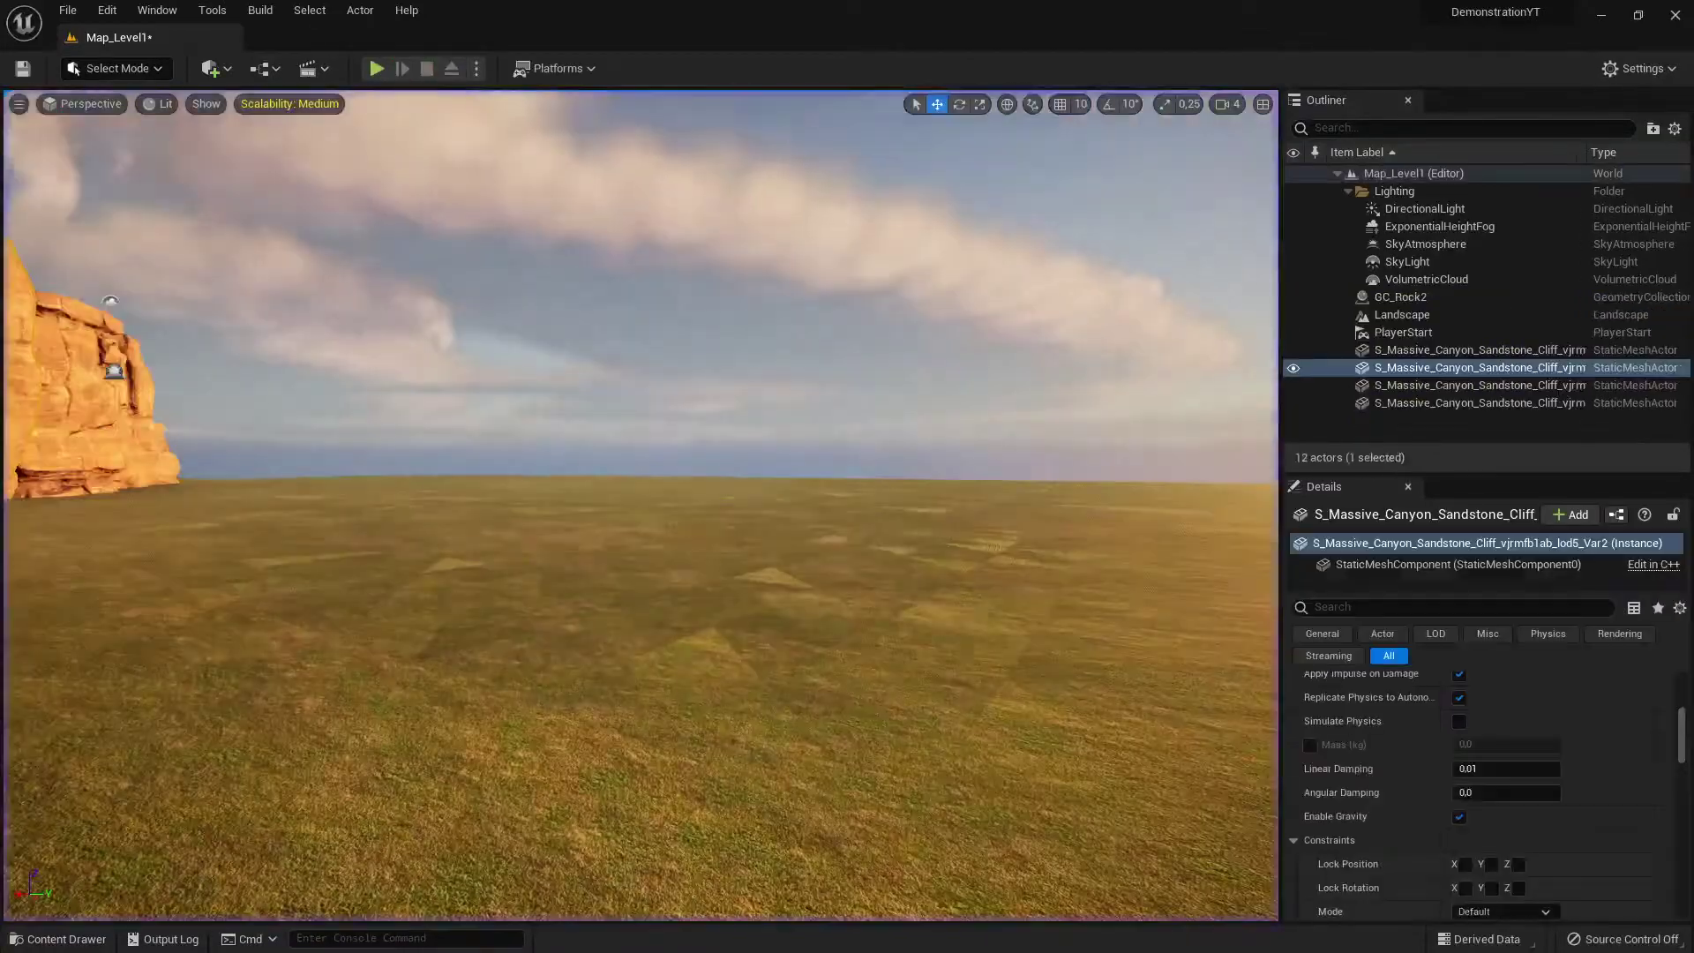
- Select the freestanding sandstone cliff at the near end of the rock wall and switch to Fracture mode
right_click_drag(776, 427, 540, 547)
key("s")
key("w")
key("s")
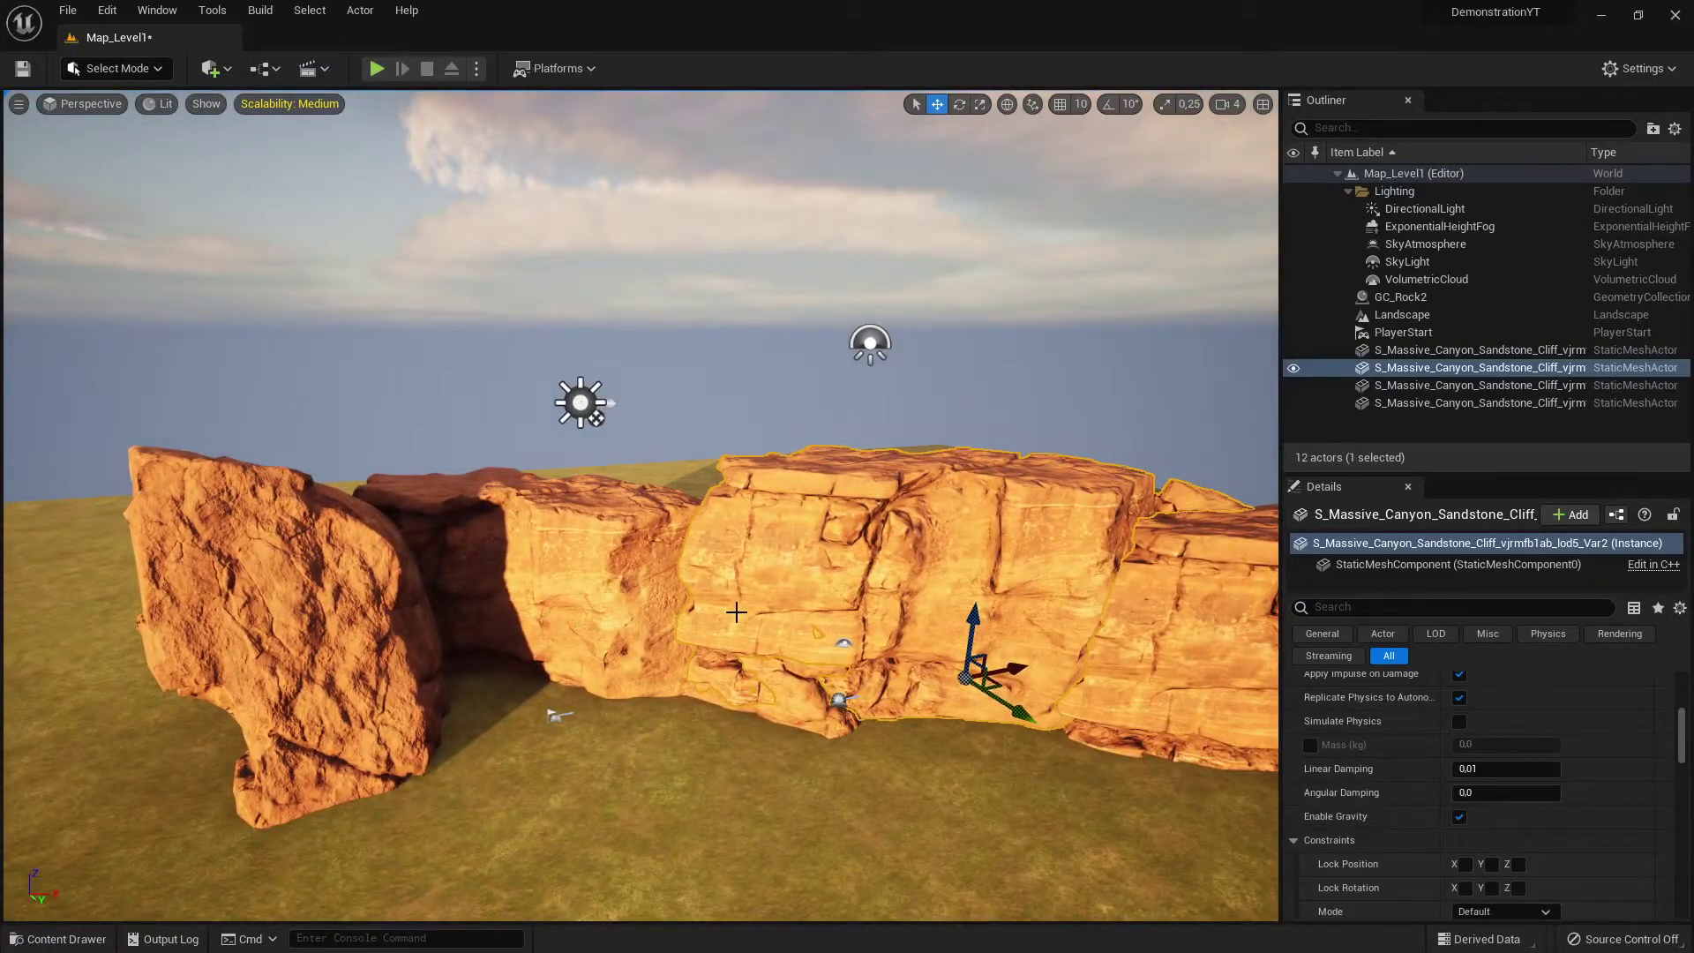
right_click_drag(737, 612, 854, 439)
left_click(530, 578)
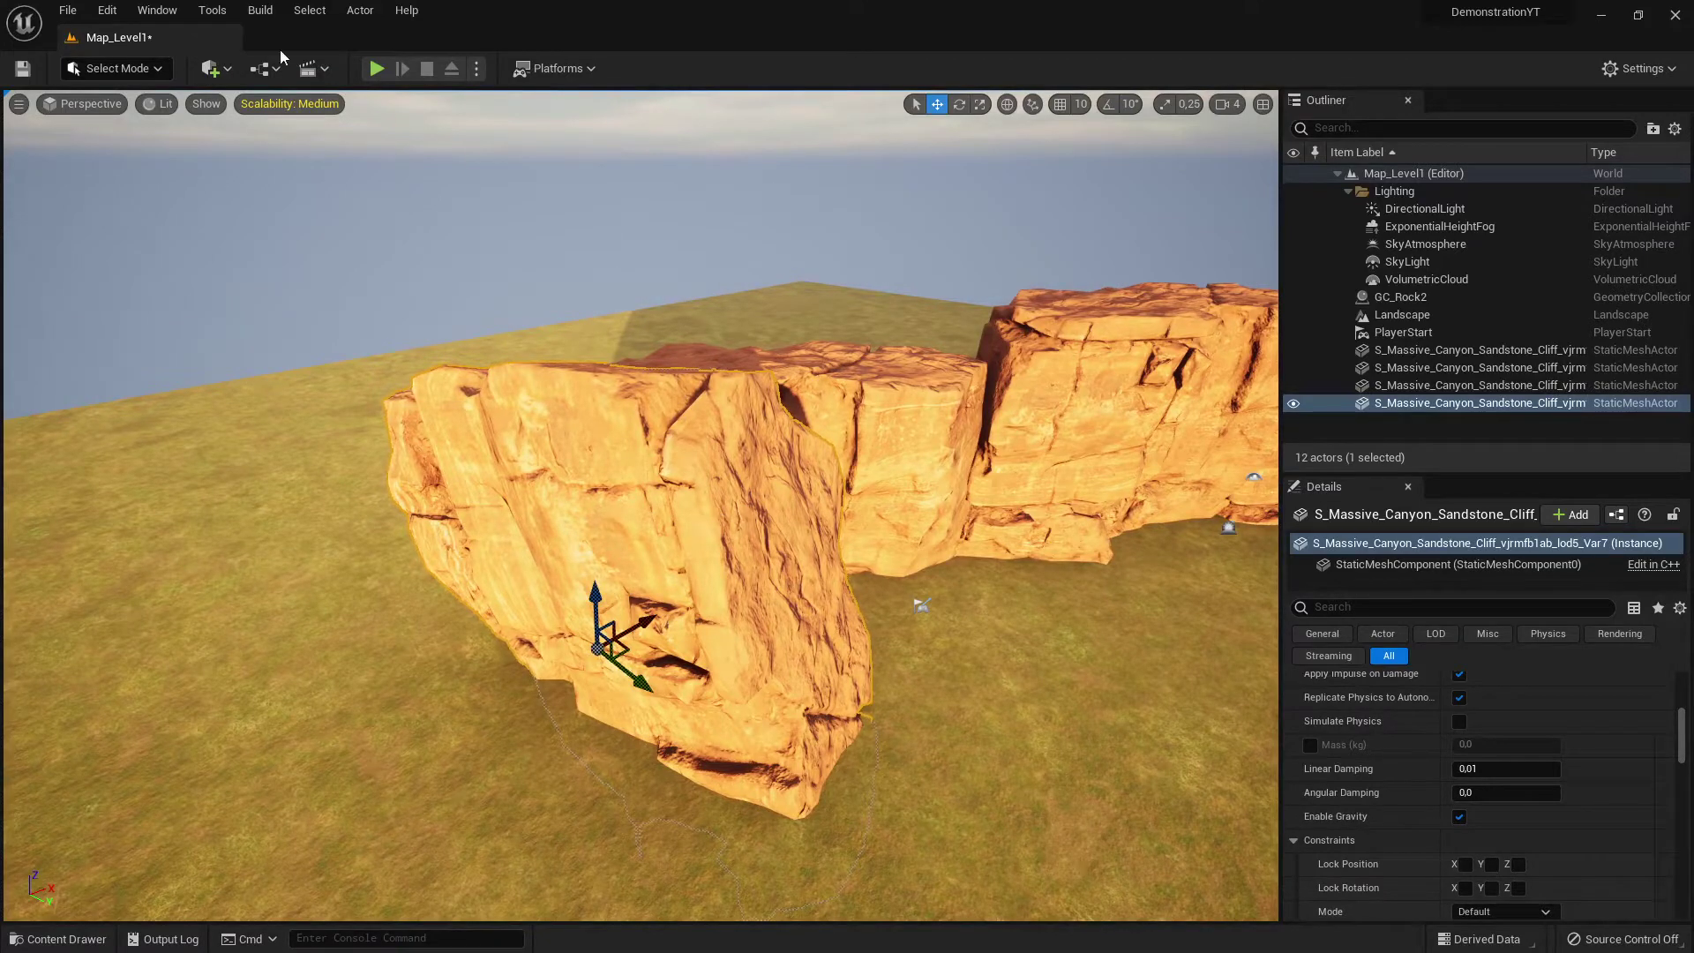
left_click(127, 70)
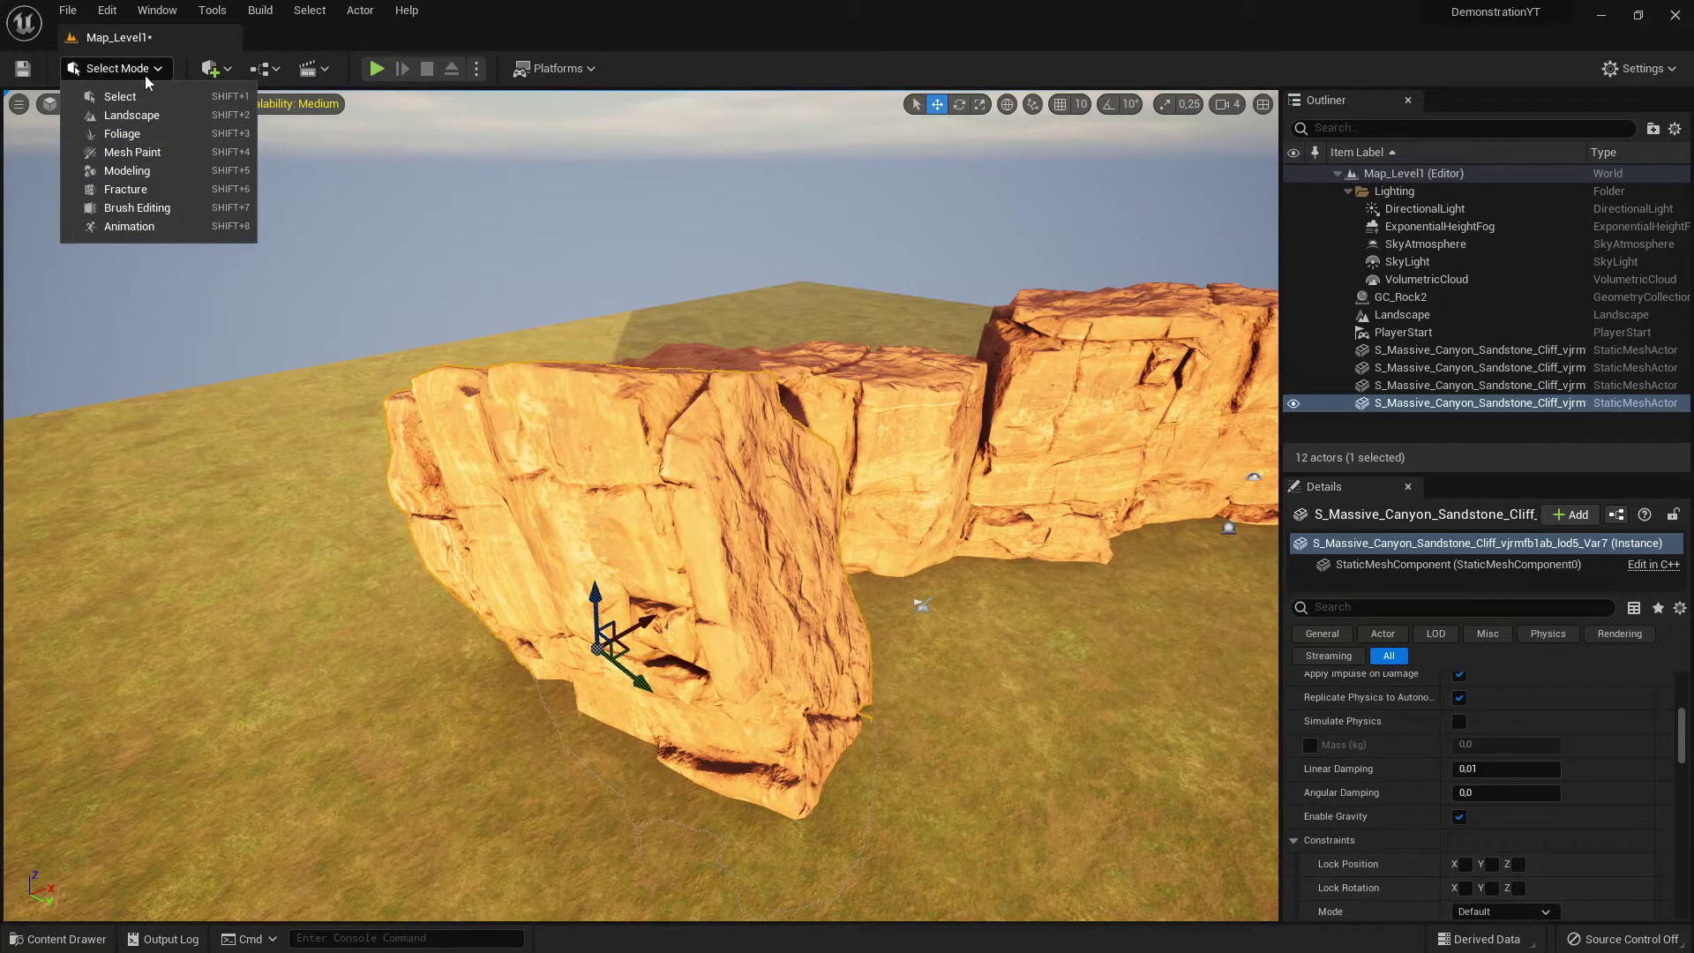
left_click(154, 191)
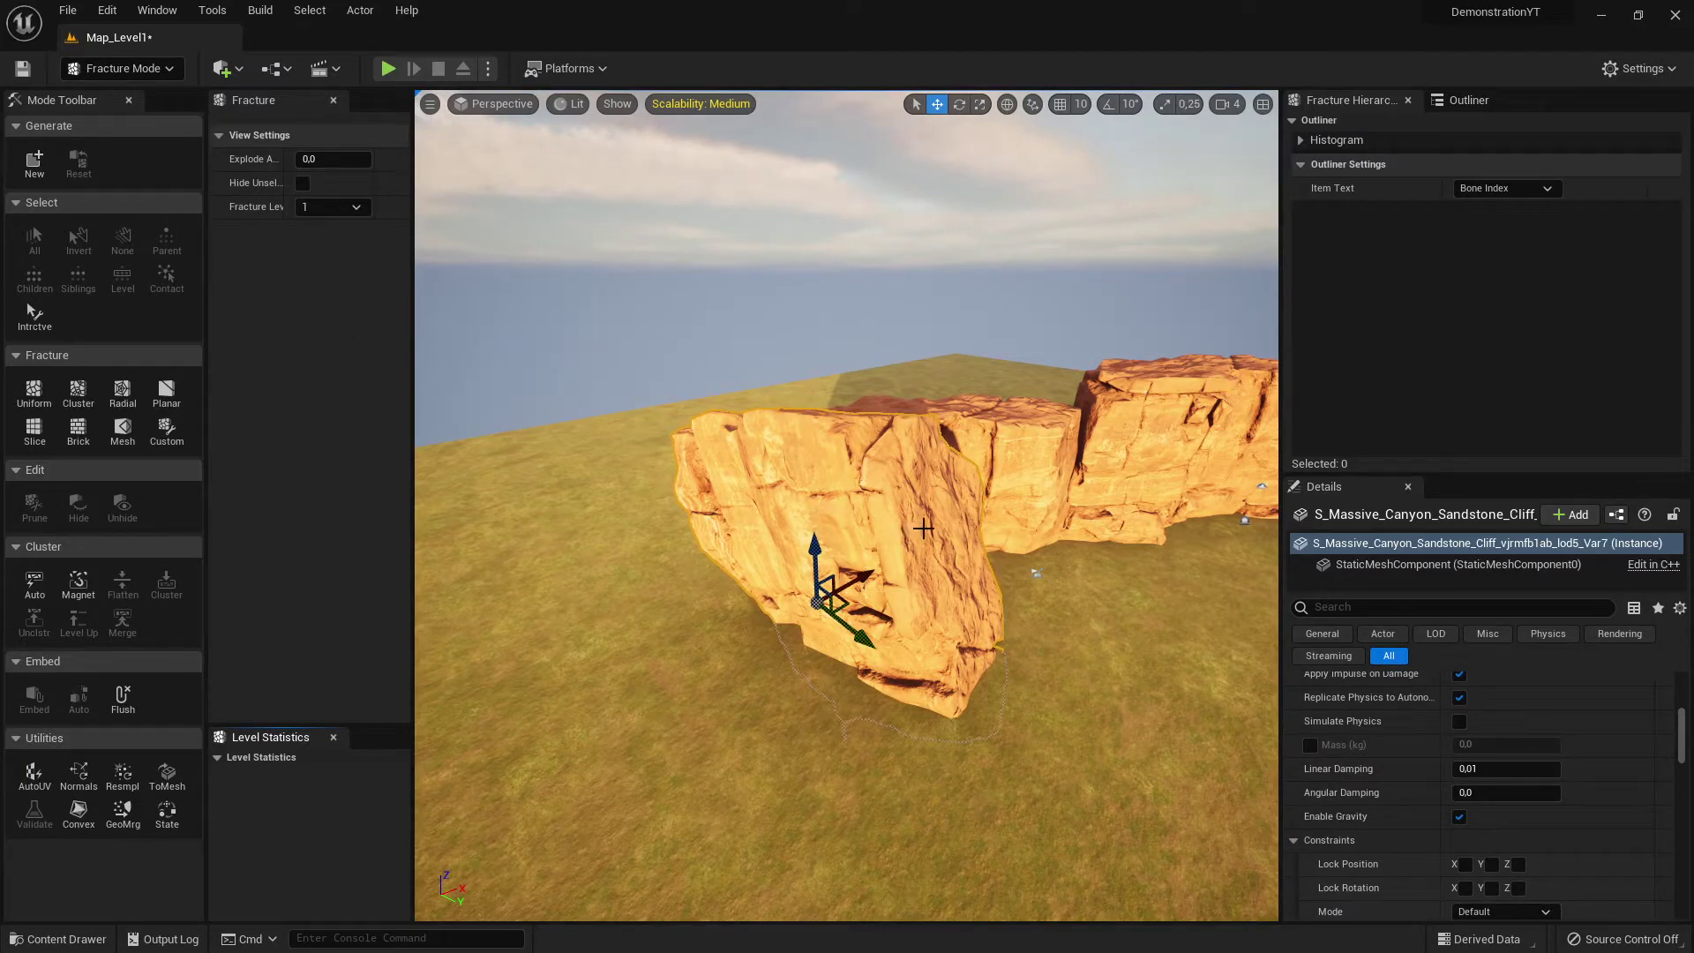
- Create a new geometry collection from the selected cliff, named GC_Rock3, in the FractureGeometry folder
left_click(43, 161)
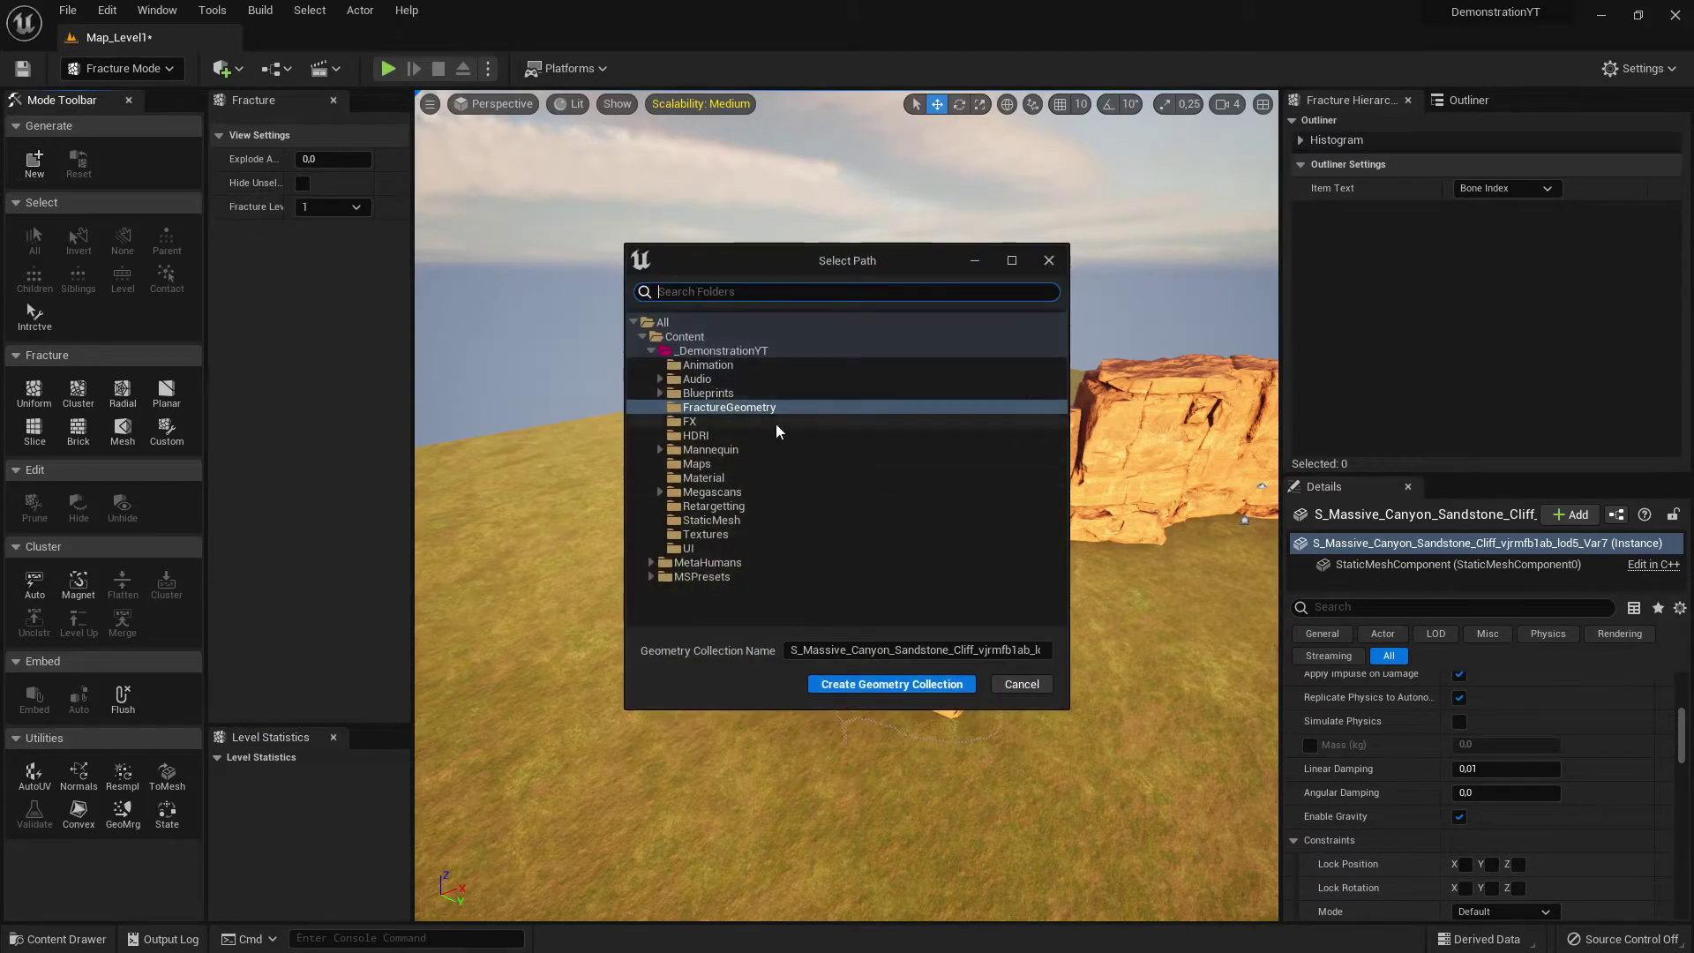
left_click(708, 361)
left_click(710, 351)
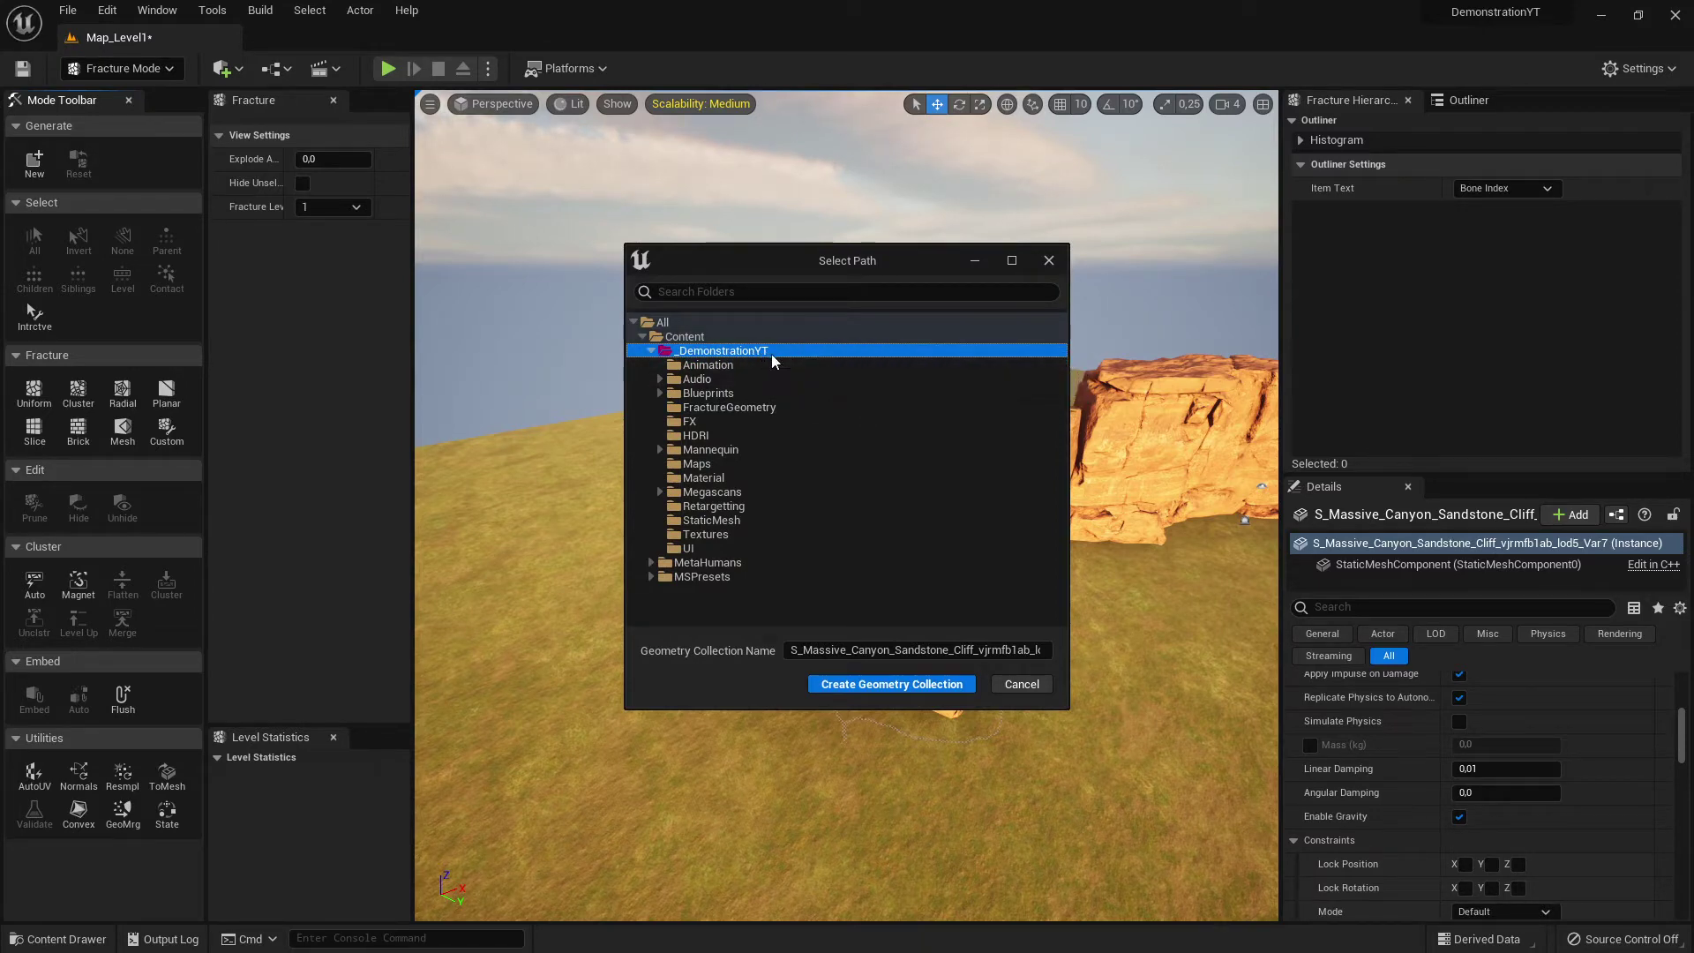
left_click(739, 407)
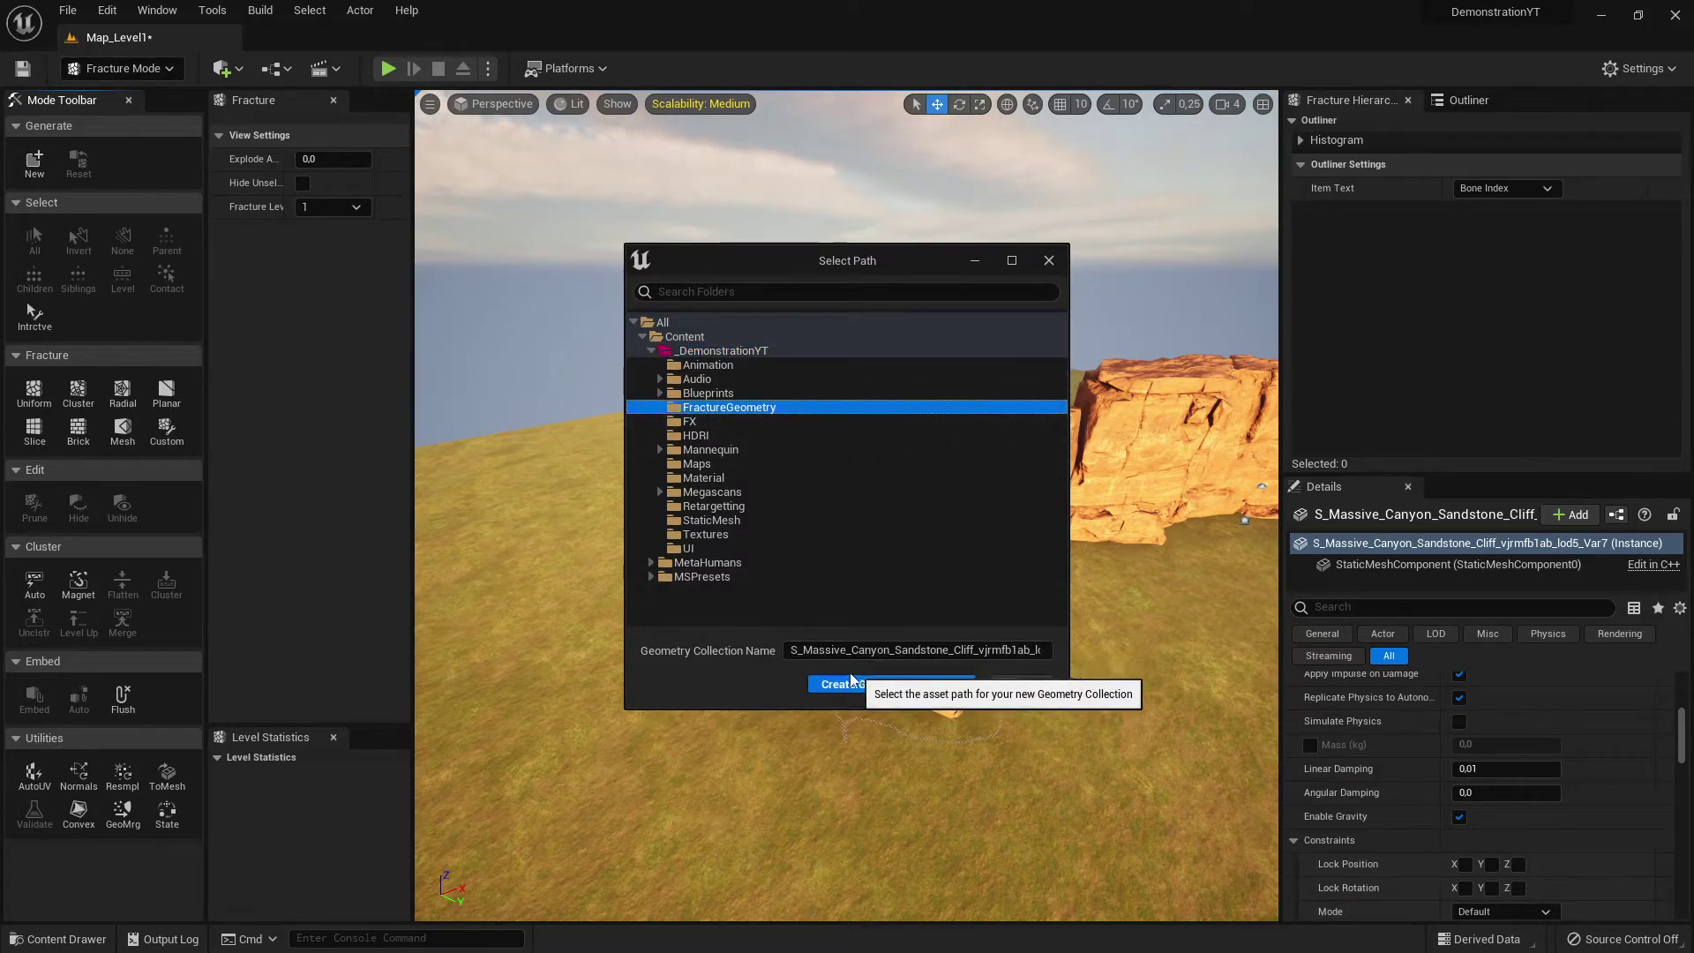
left_click(952, 651)
double_click(880, 651)
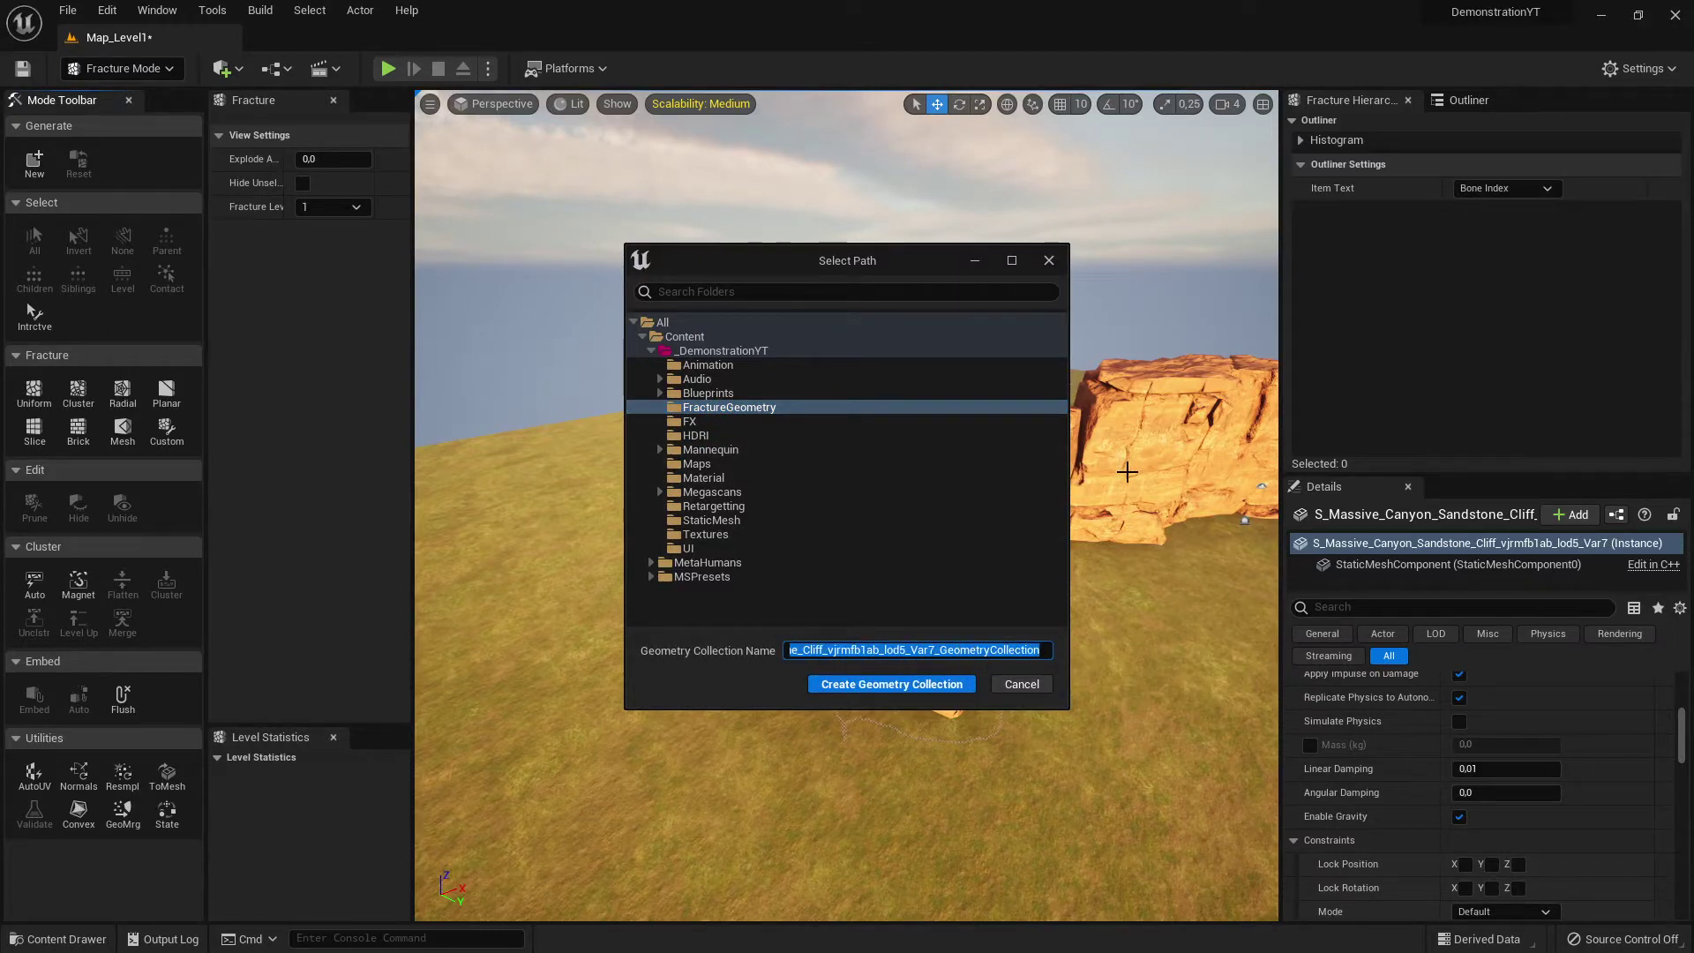
type("GC_")
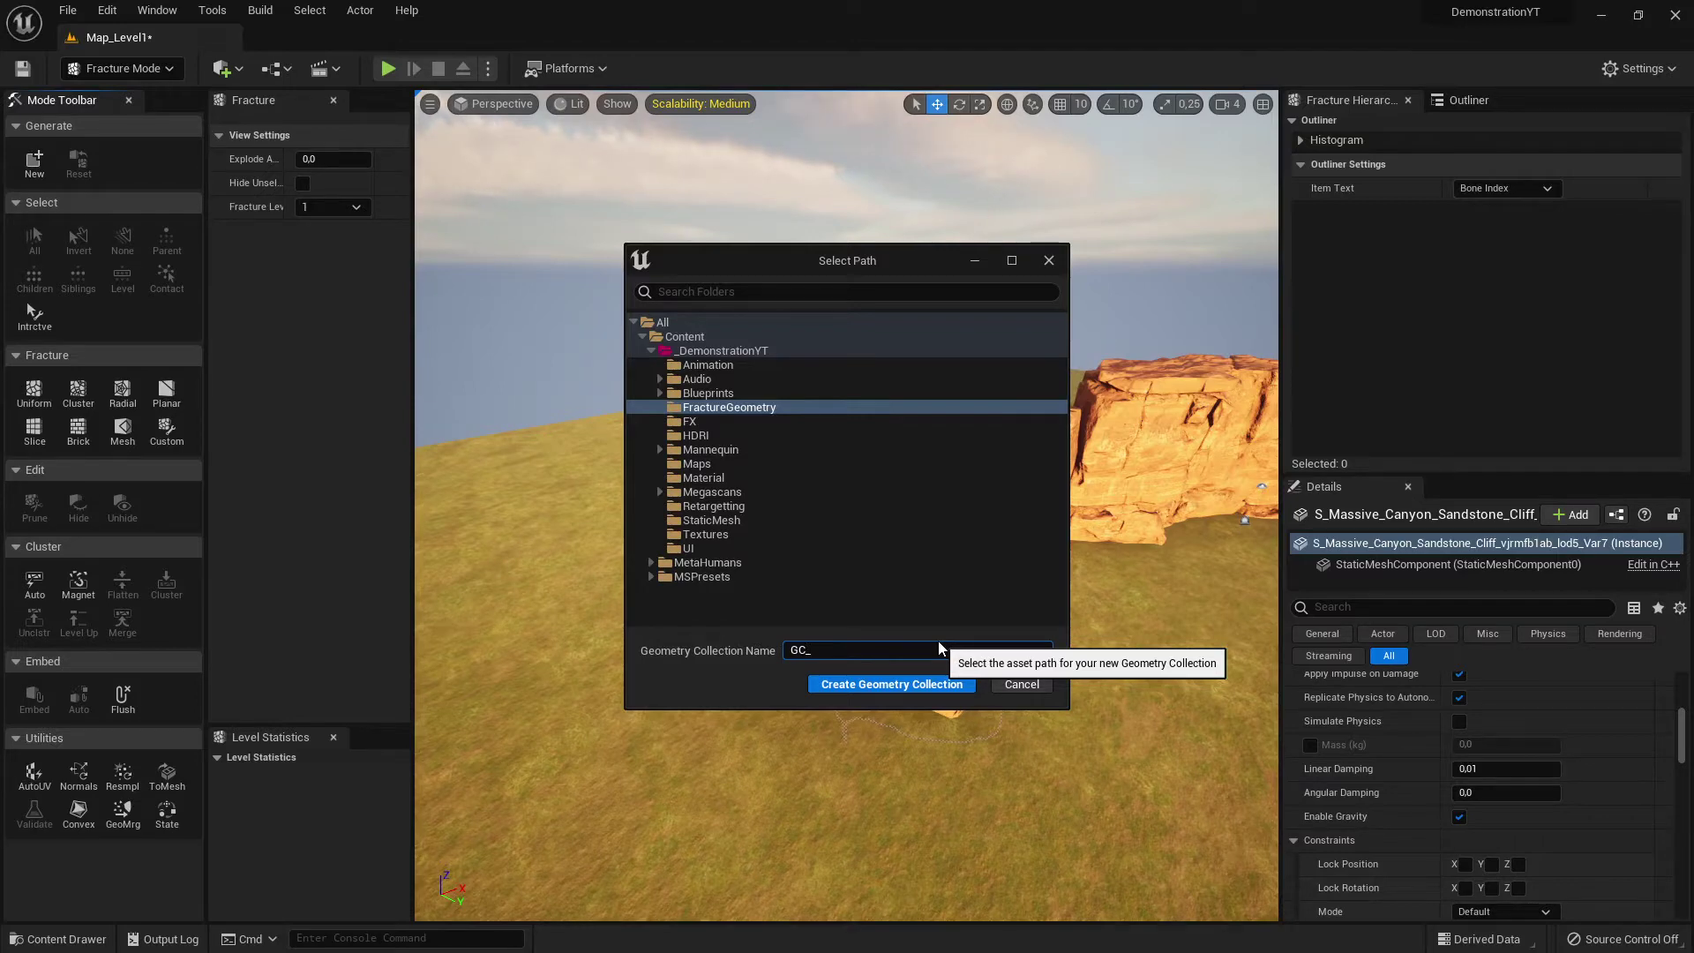
type("Rock2")
left_click(914, 686)
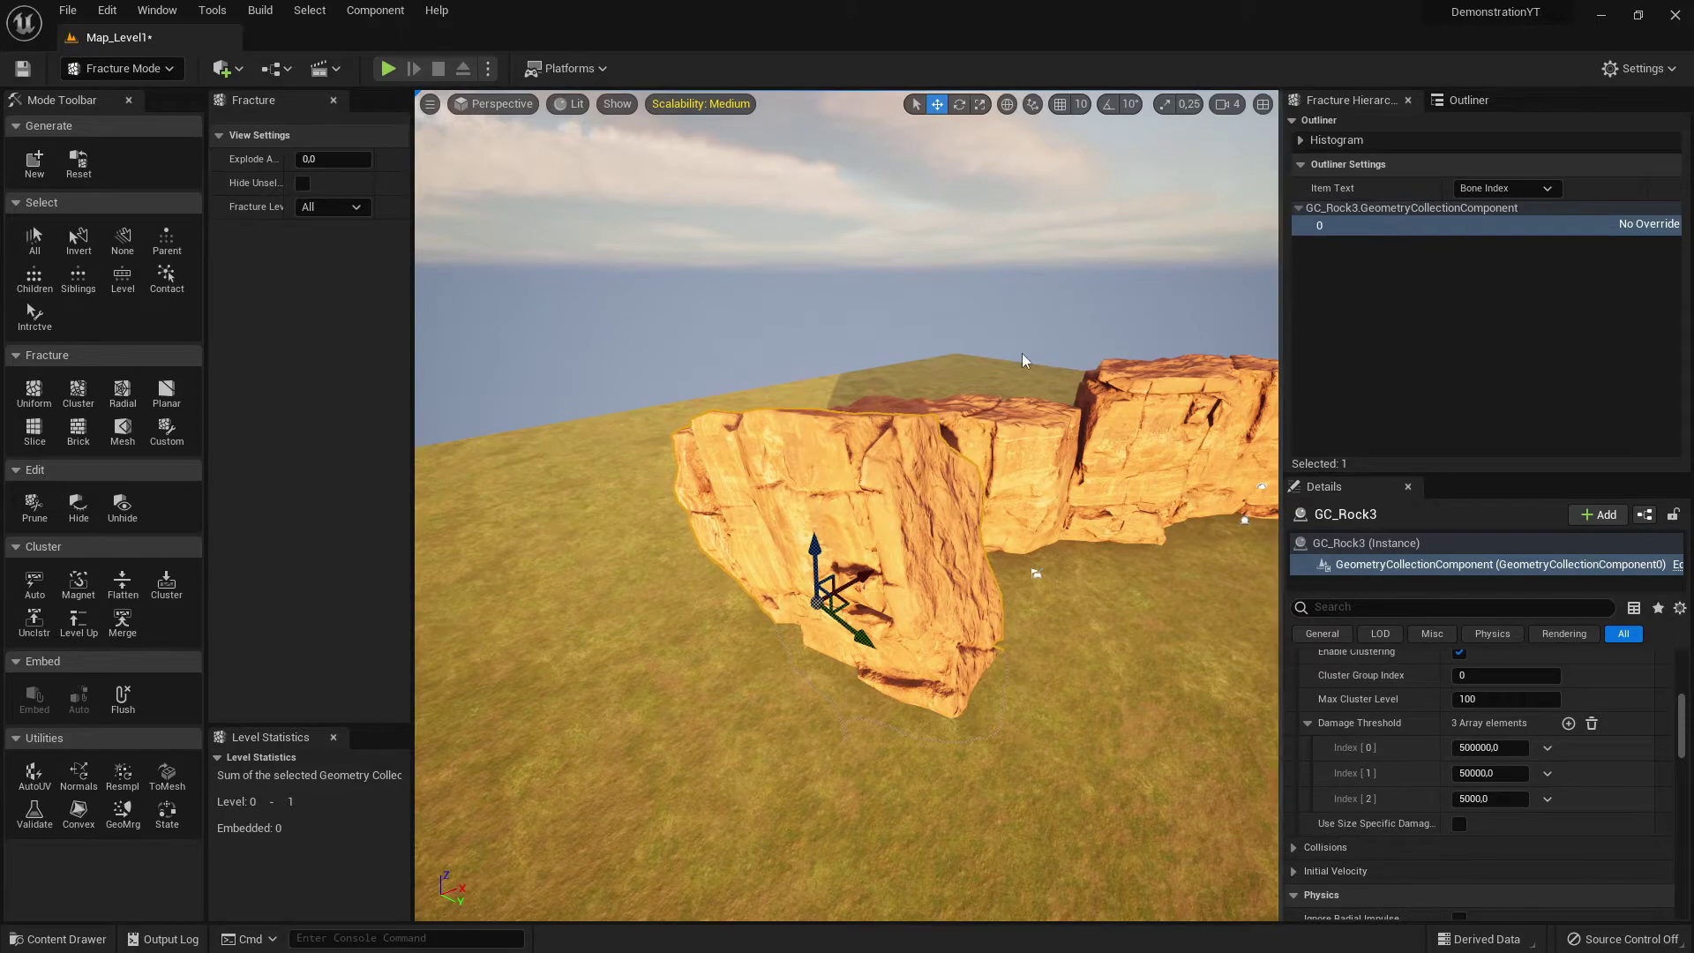
- Select bone 0 of GC_Rock3, move the rock away from the cliff wall, and raise it above the ground
right_click_drag(1023, 355, 1059, 361)
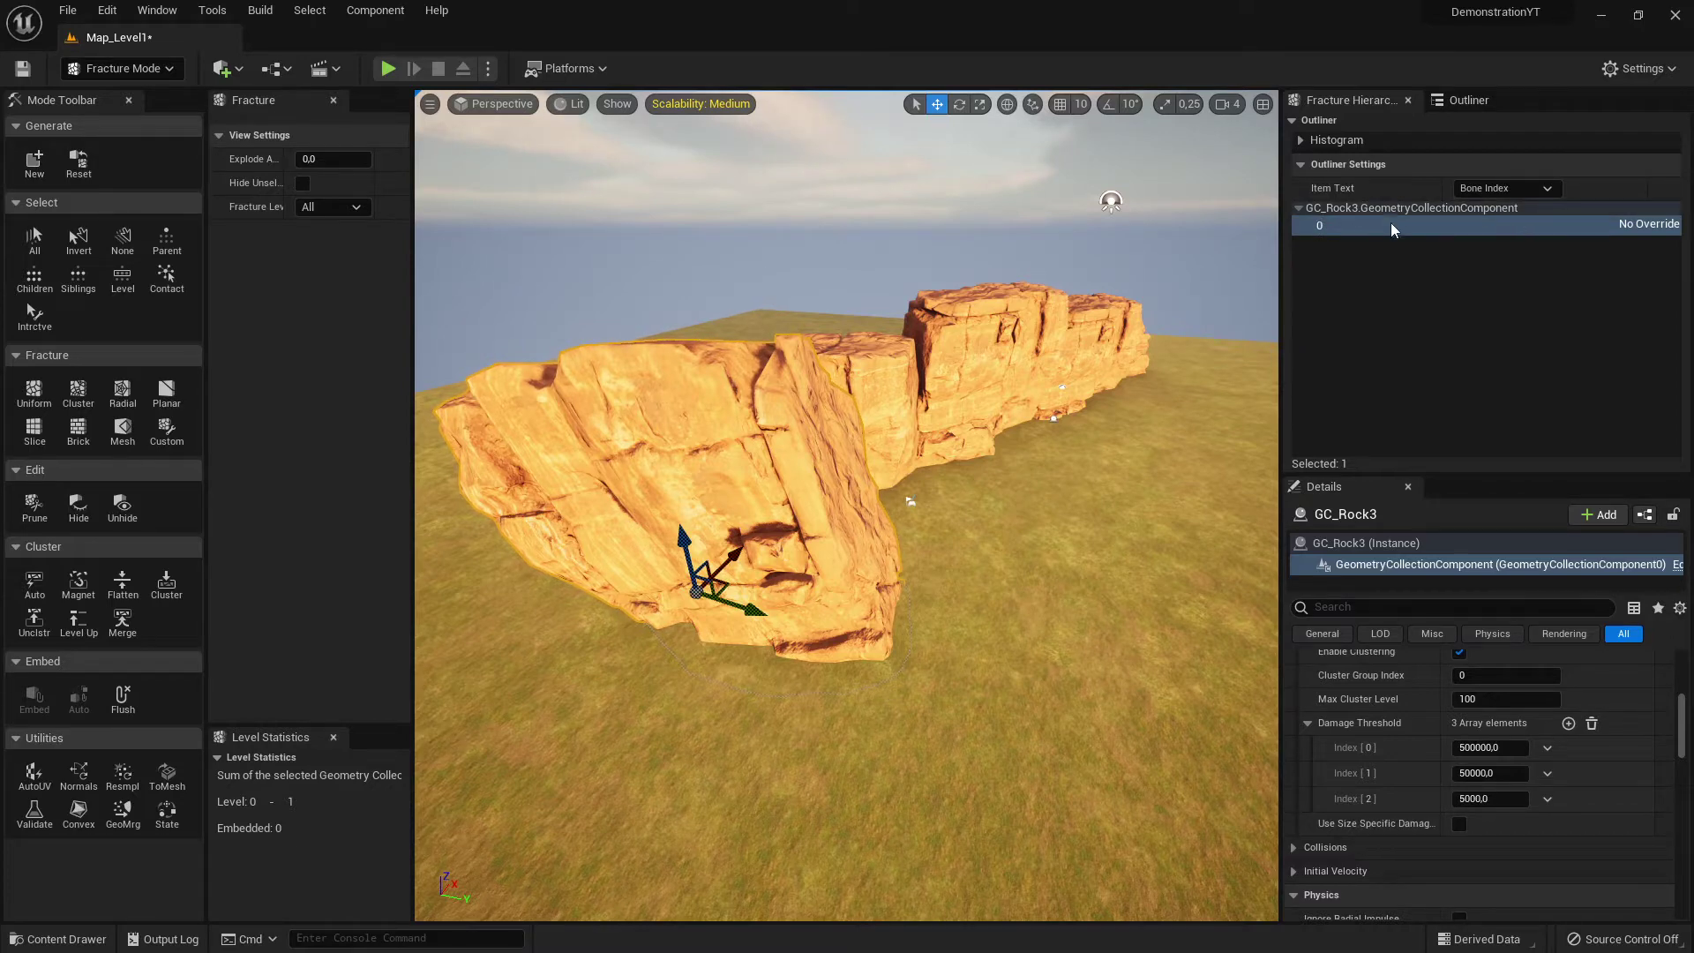
left_click(1321, 228)
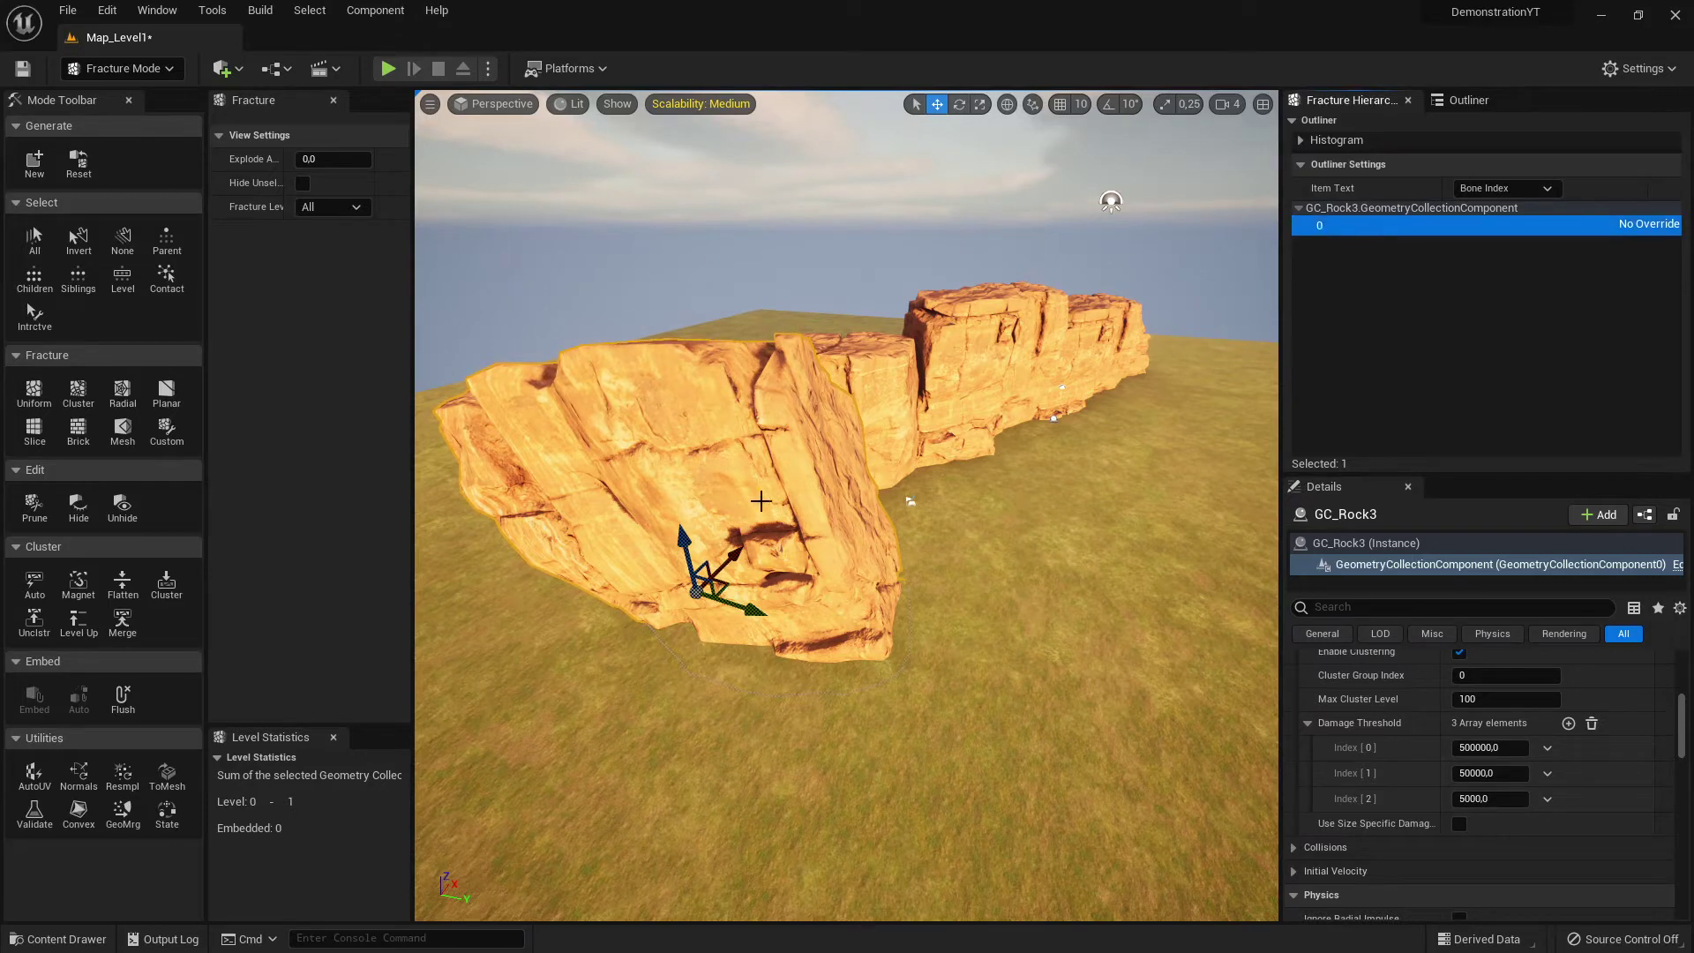
right_click_drag(741, 446, 741, 446)
right_click_drag(889, 464, 995, 554)
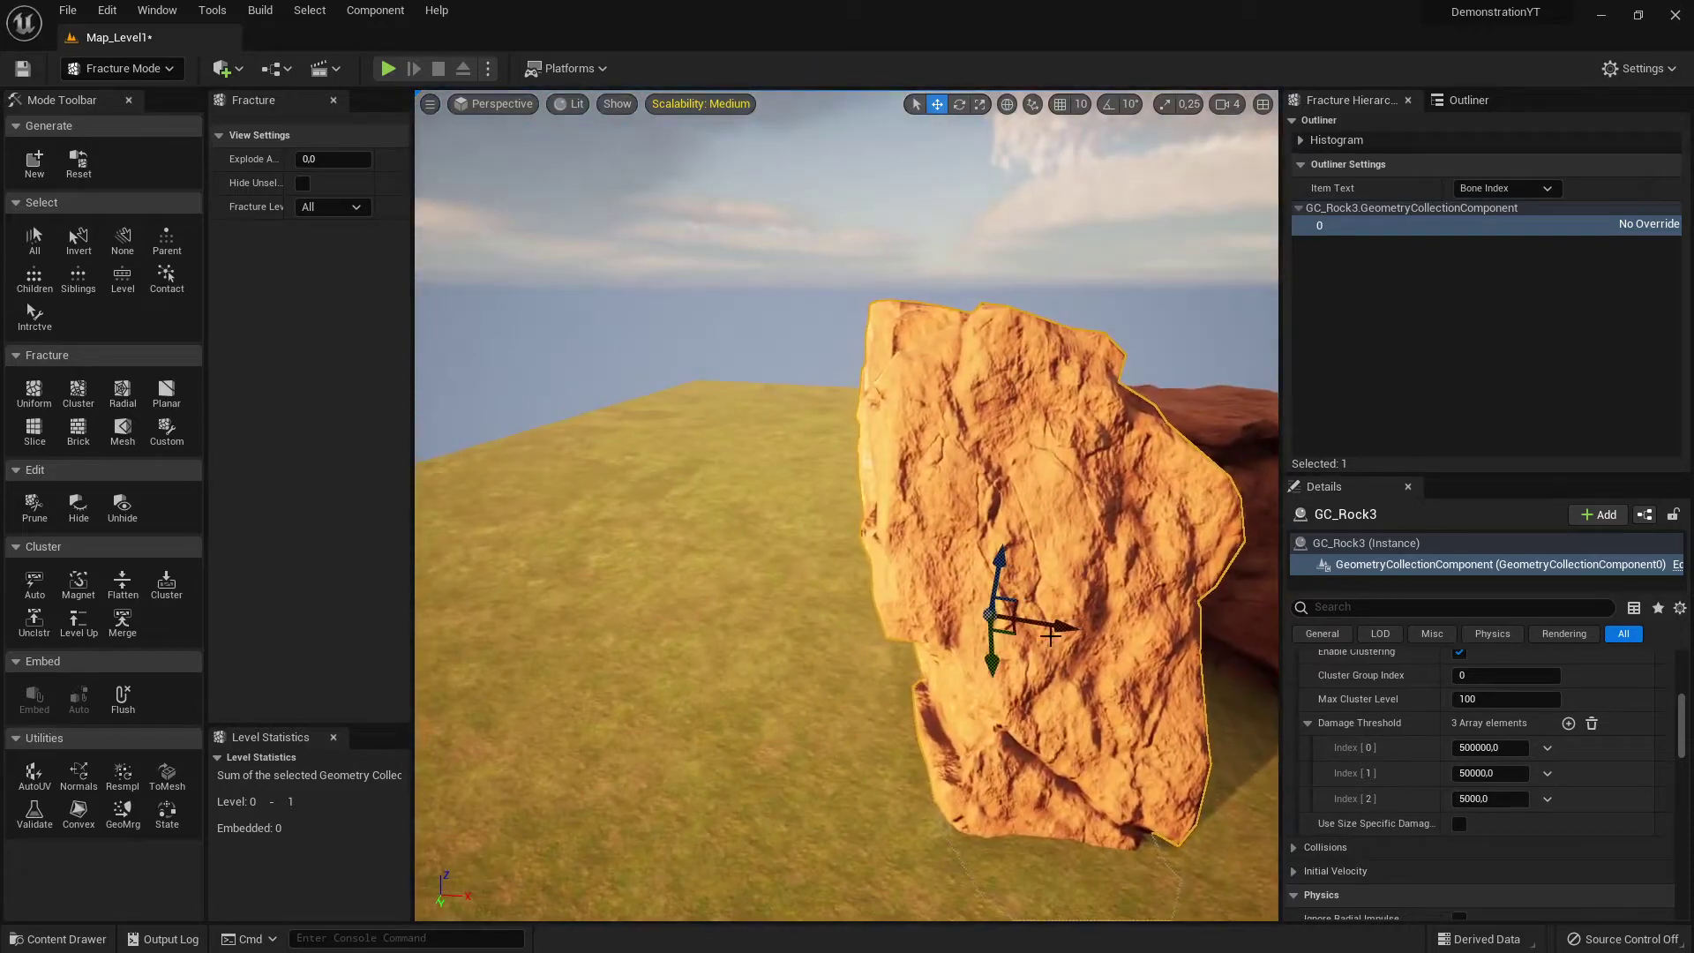
left_click_drag(1049, 630, 687, 575)
right_click_drag(870, 571, 870, 543)
left_click_drag(756, 530, 734, 238)
mouse_move(803, 533)
right_mouse_down()
mouse_move(661, 495)
mouse_move(574, 521)
mouse_move(821, 565)
mouse_move(847, 618)
mouse_move(794, 631)
mouse_move(732, 600)
mouse_move(847, 578)
mouse_move(830, 565)
mouse_move(521, 578)
mouse_move(428, 542)
mouse_move(495, 613)
mouse_move(547, 582)
mouse_move(734, 346)
right_mouse_up()
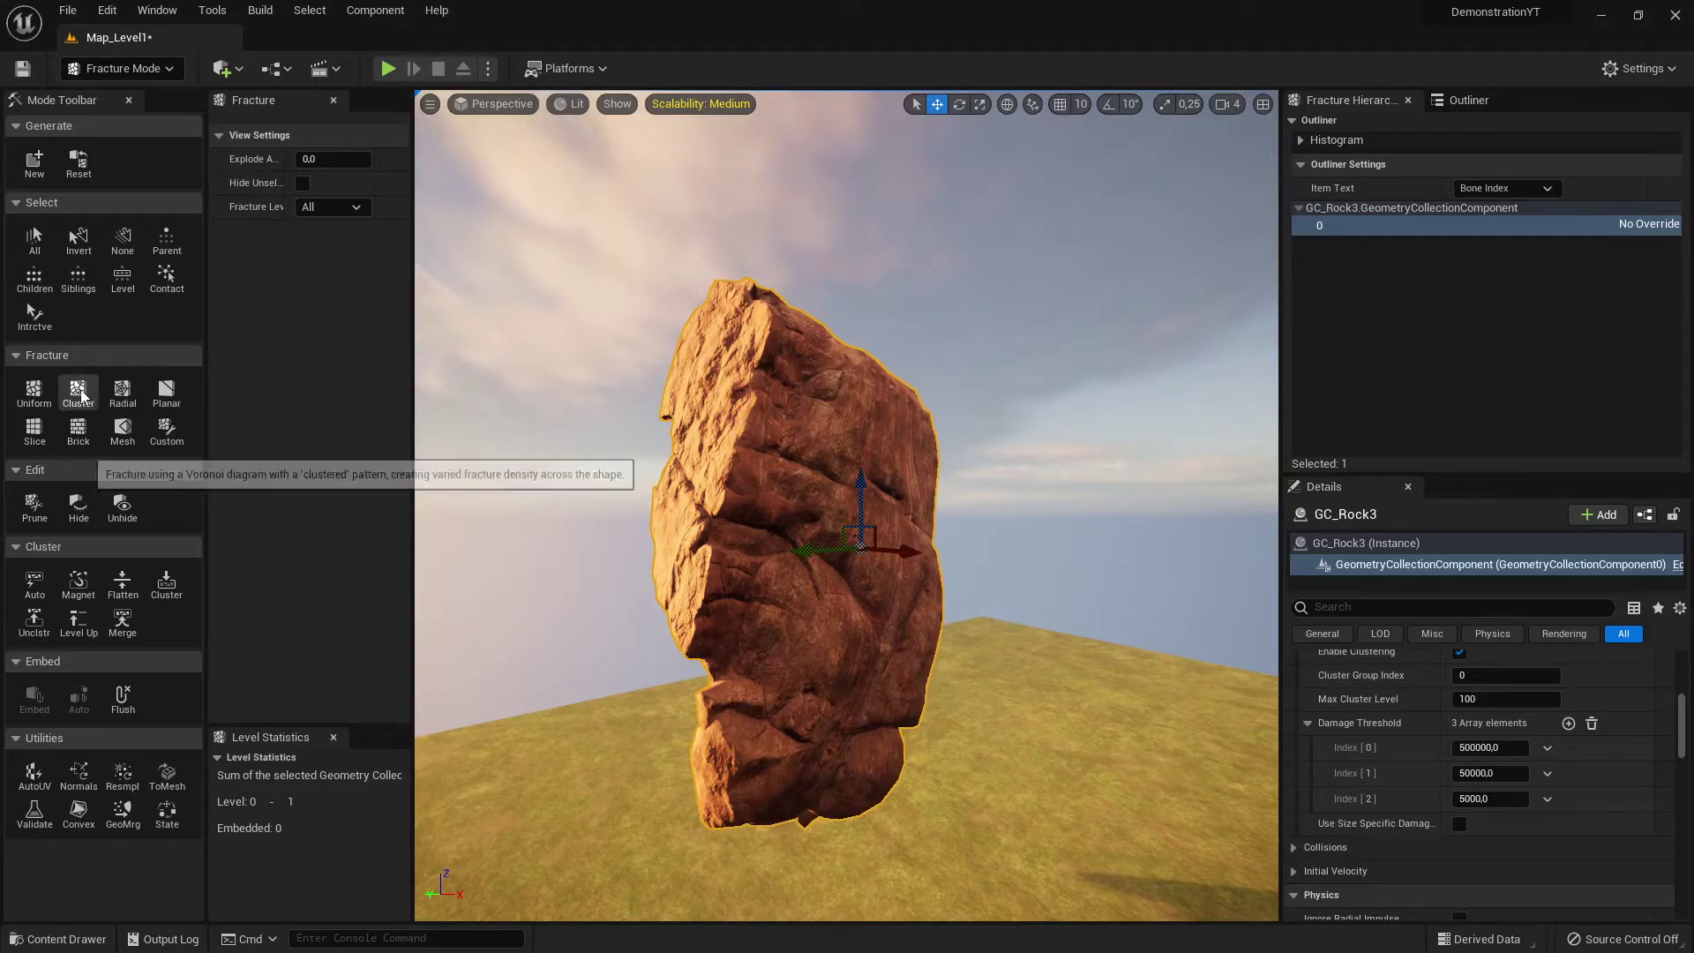
- Set up a Uniform fracture for the raised rock with both the minimum and maximum Voronoi sites at 30
left_click(35, 395)
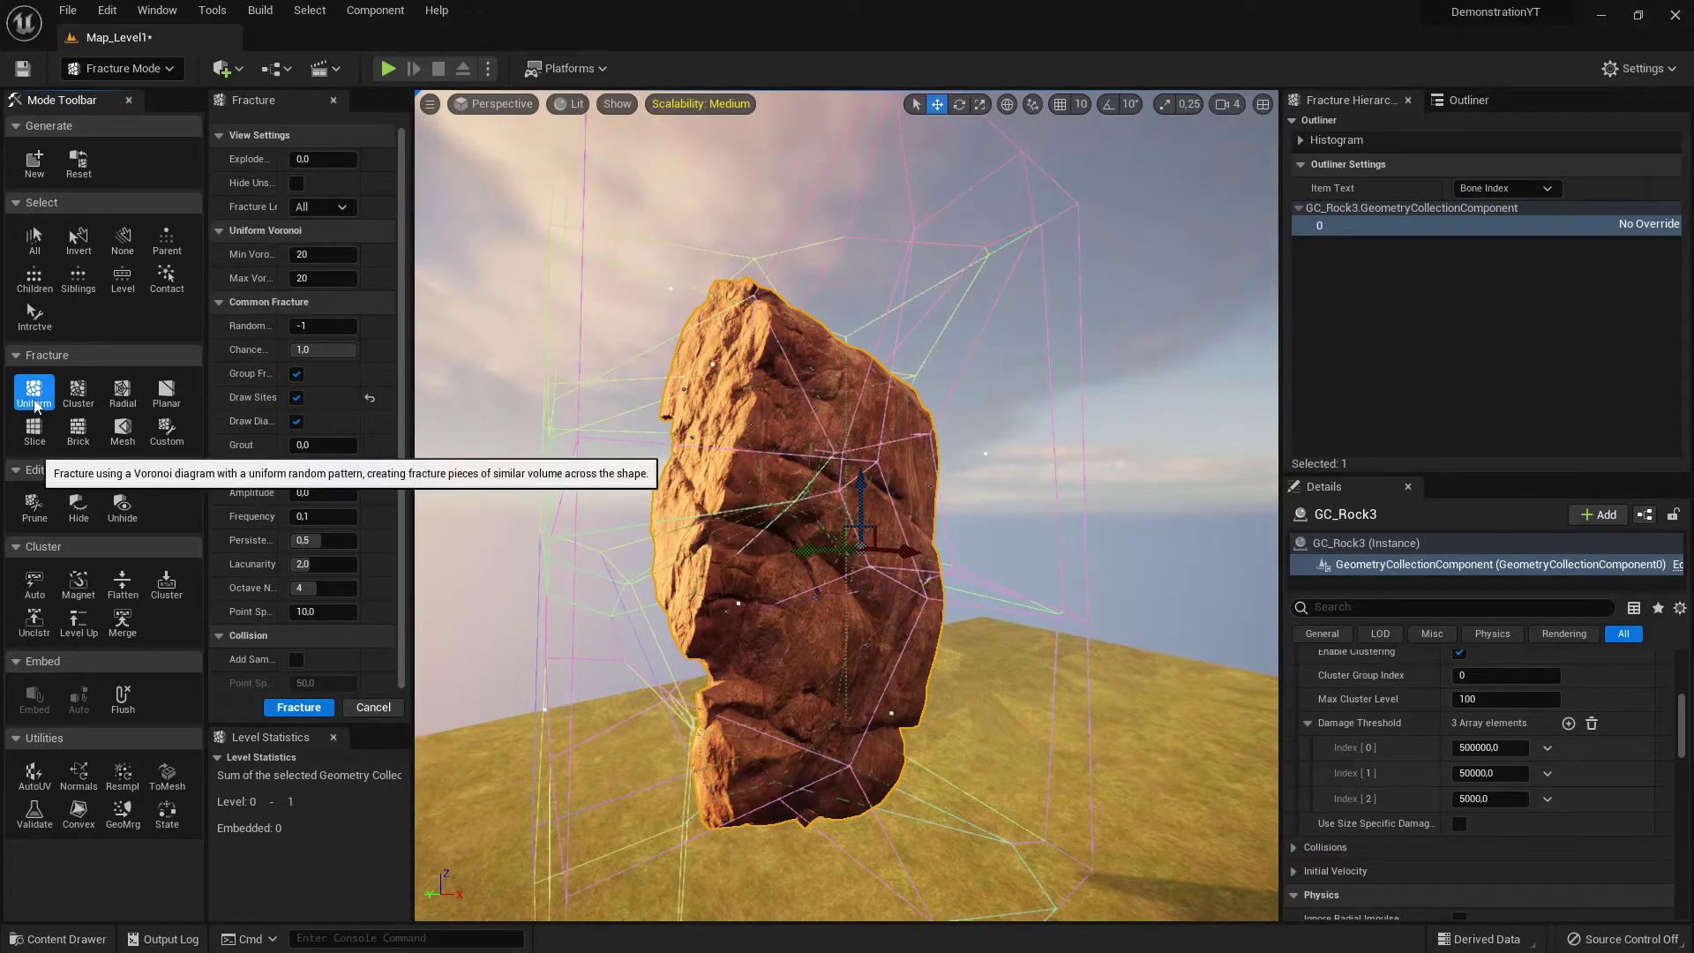
right_click_drag(590, 528, 688, 507)
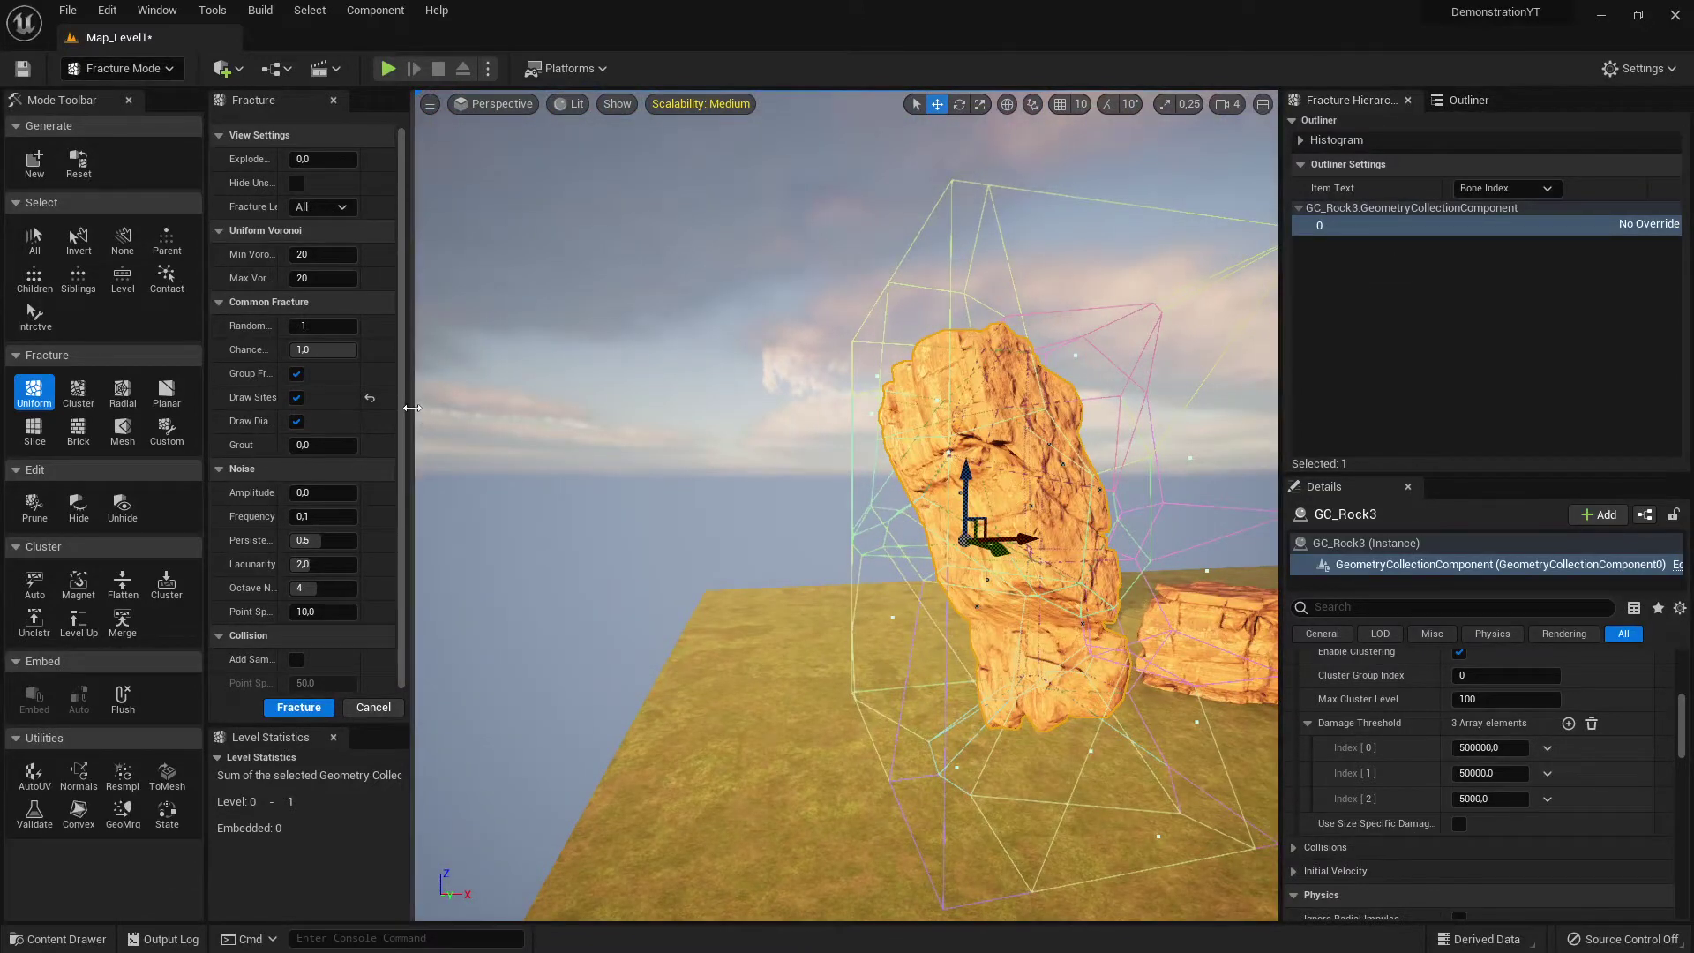
left_click_drag(412, 408, 551, 410)
right_click_drag(632, 412, 581, 374)
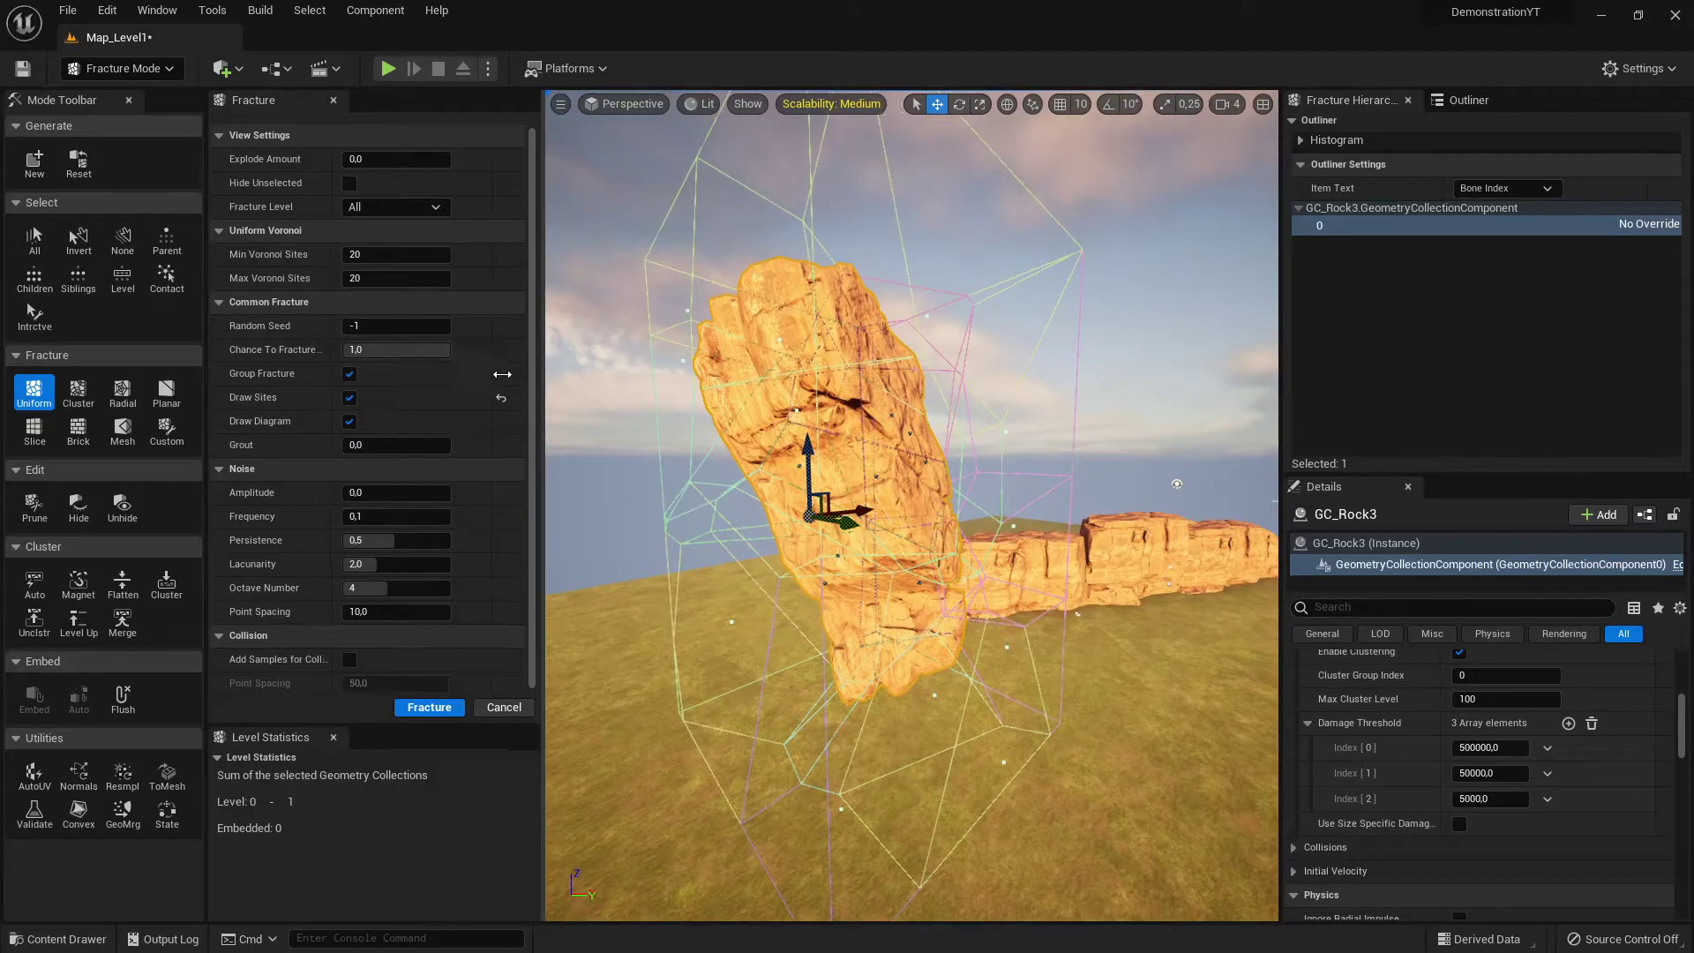
left_click_drag(544, 374, 476, 377)
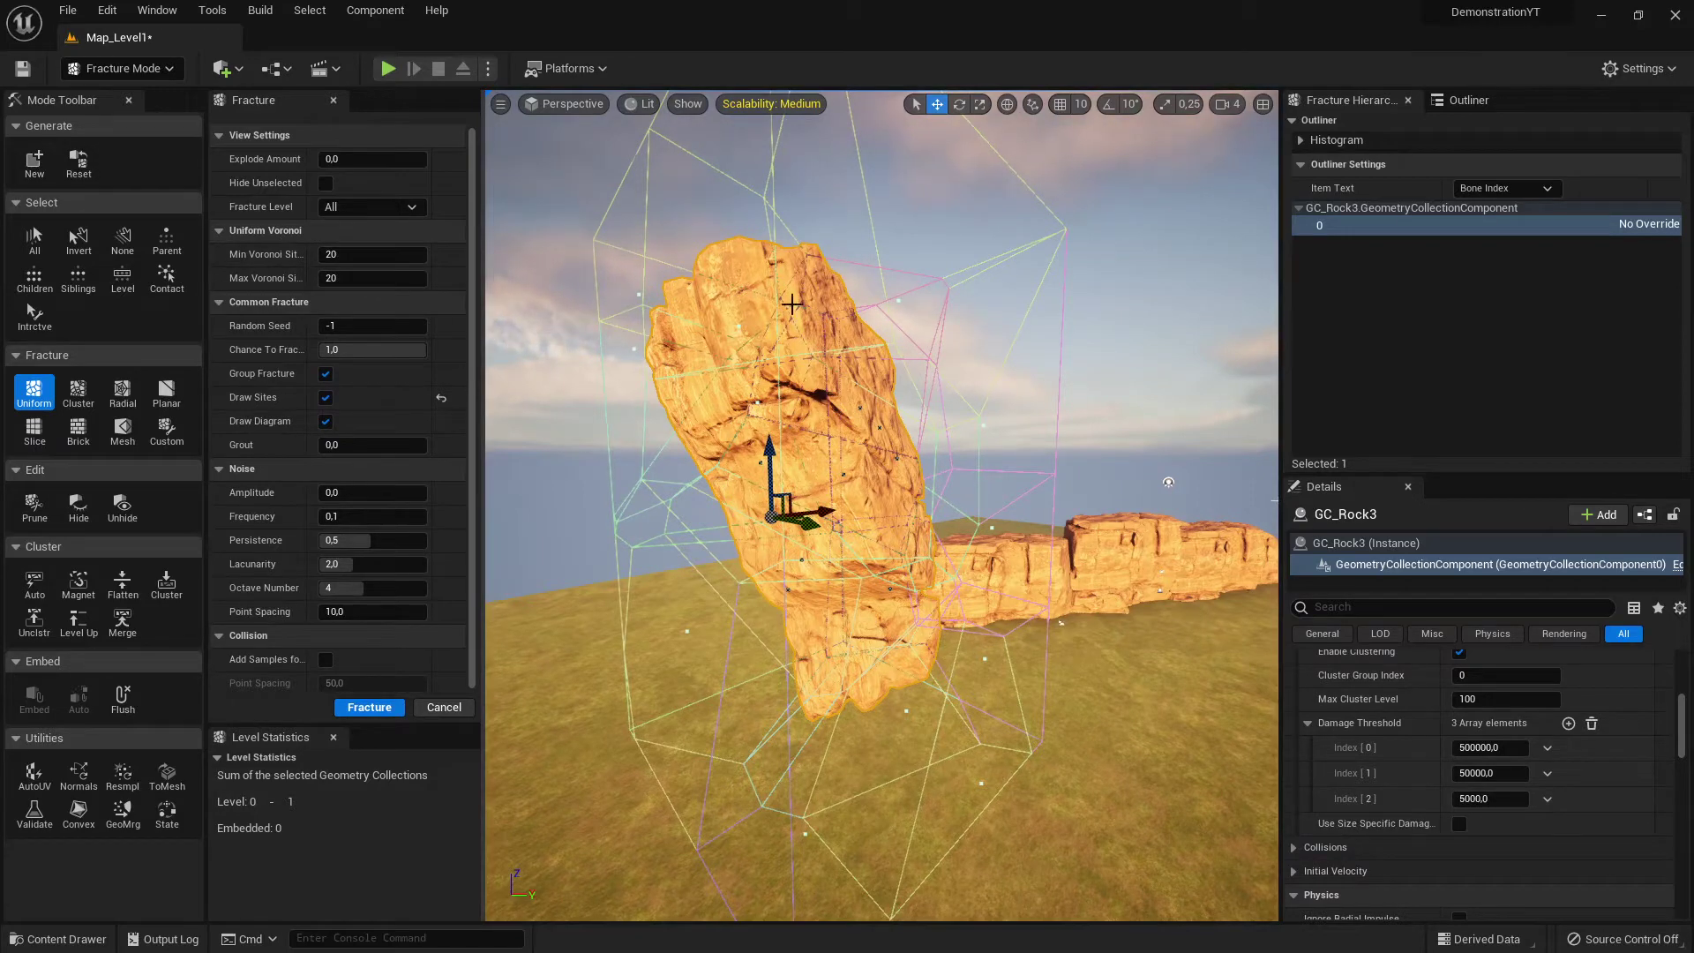
left_click(371, 254)
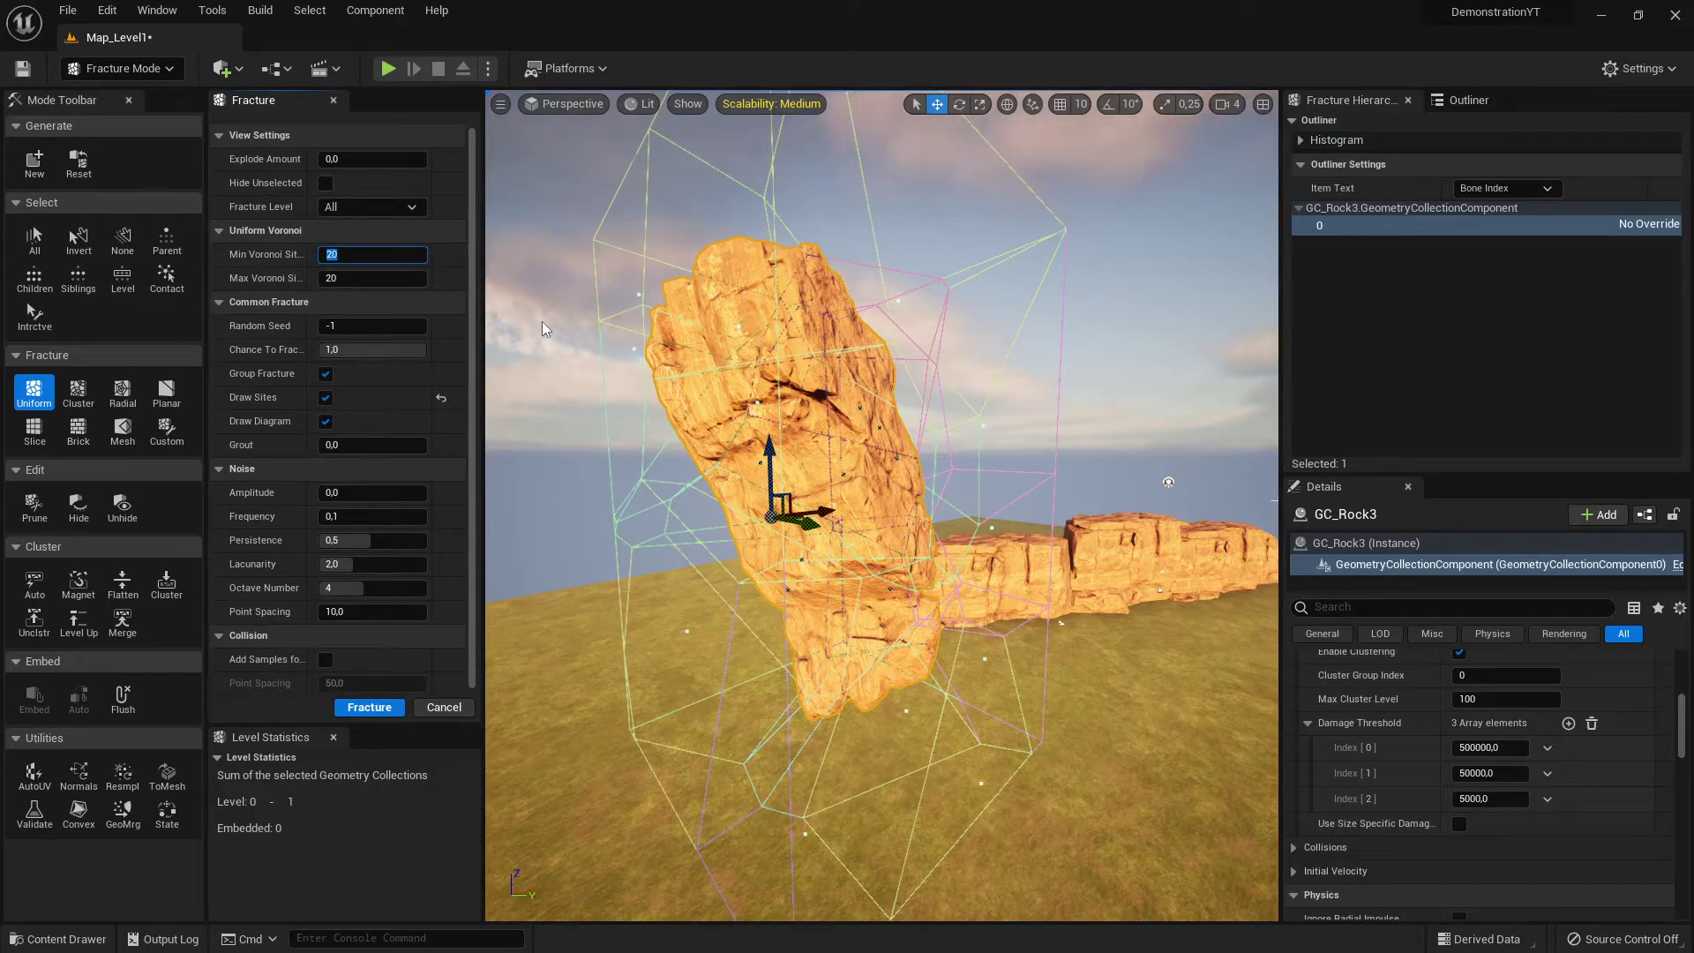
type("30")
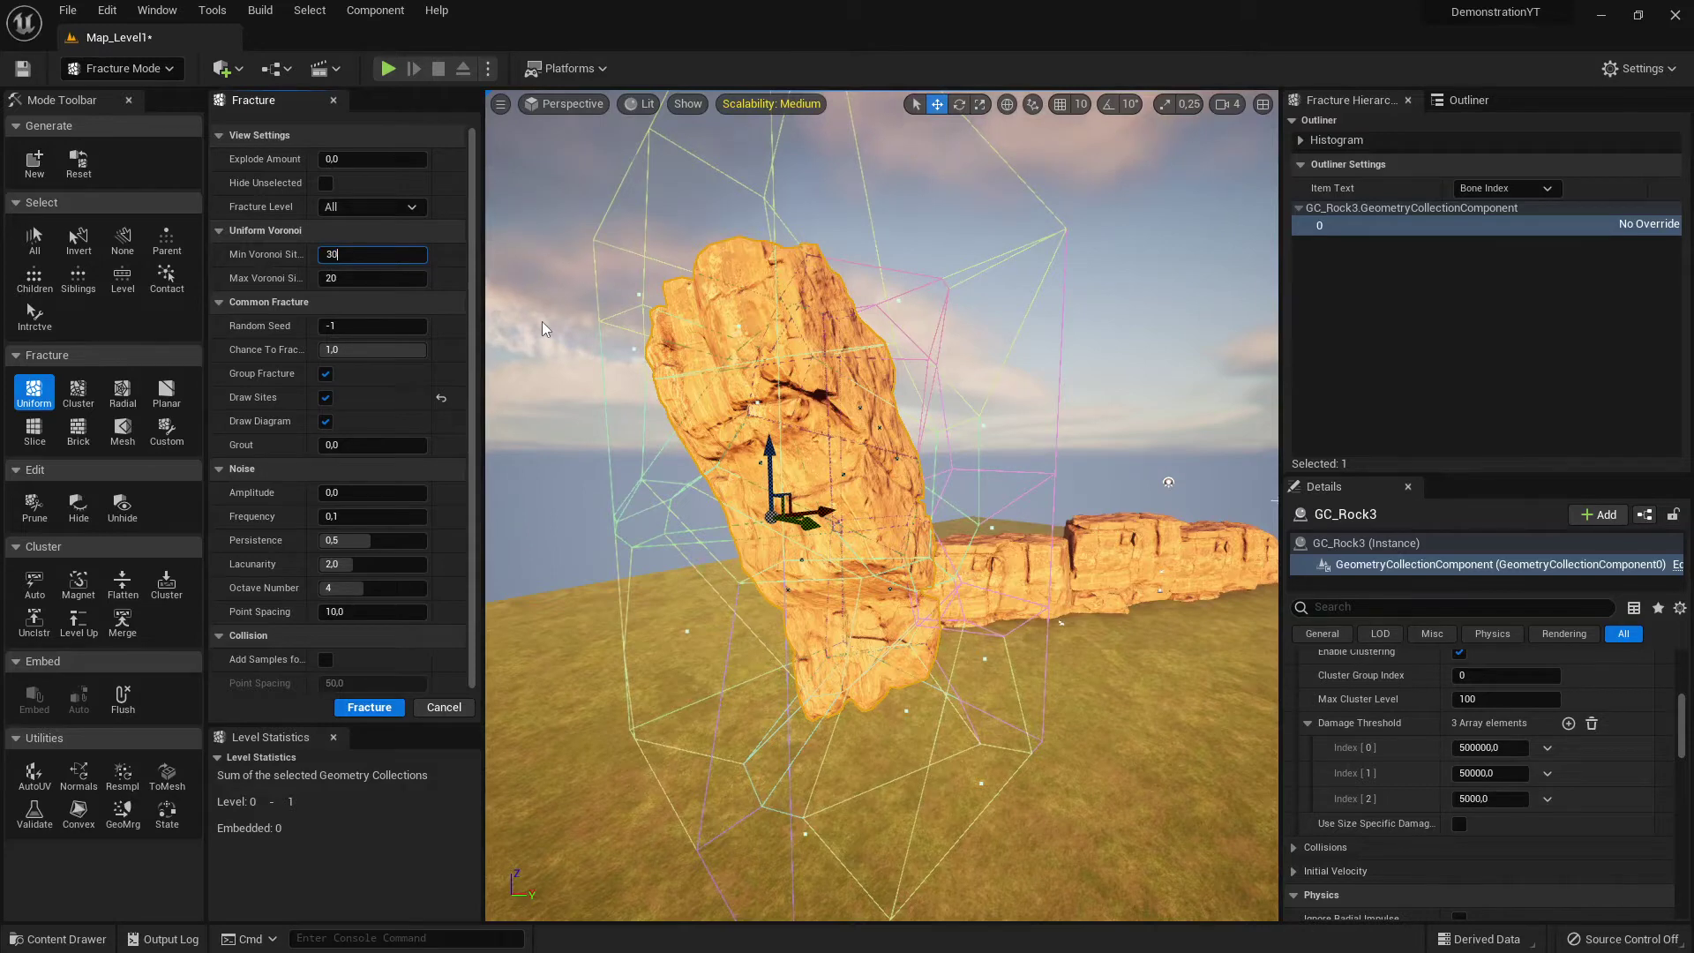
key("Tab")
type("30")
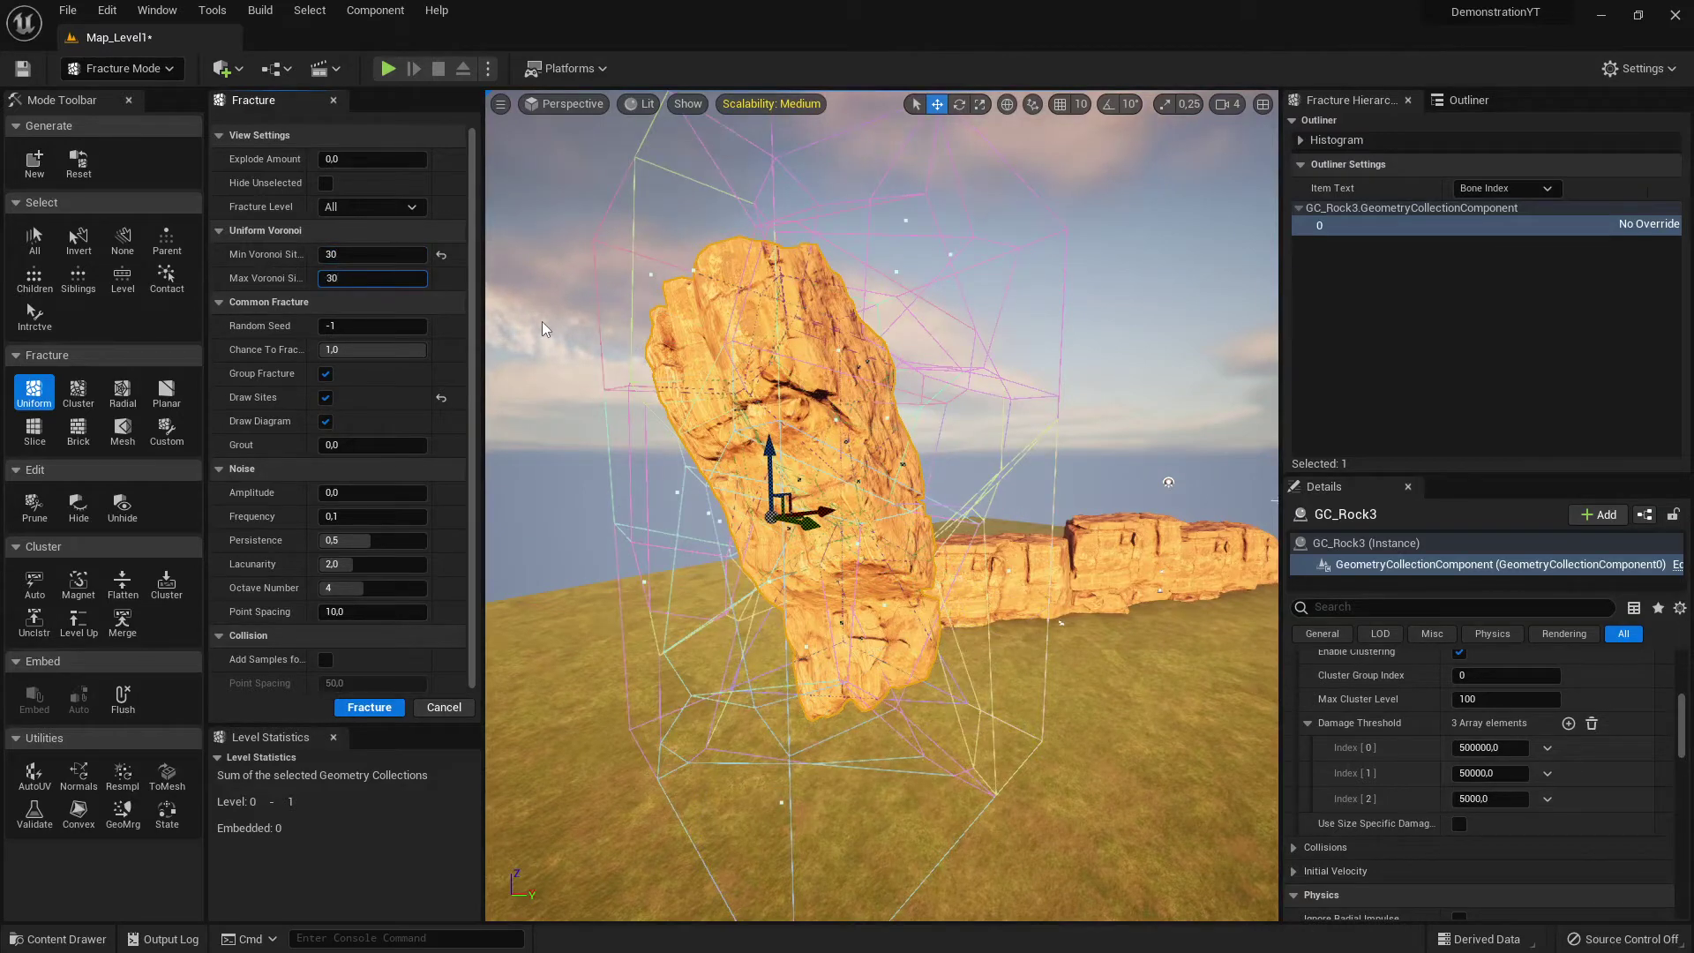
key("Return")
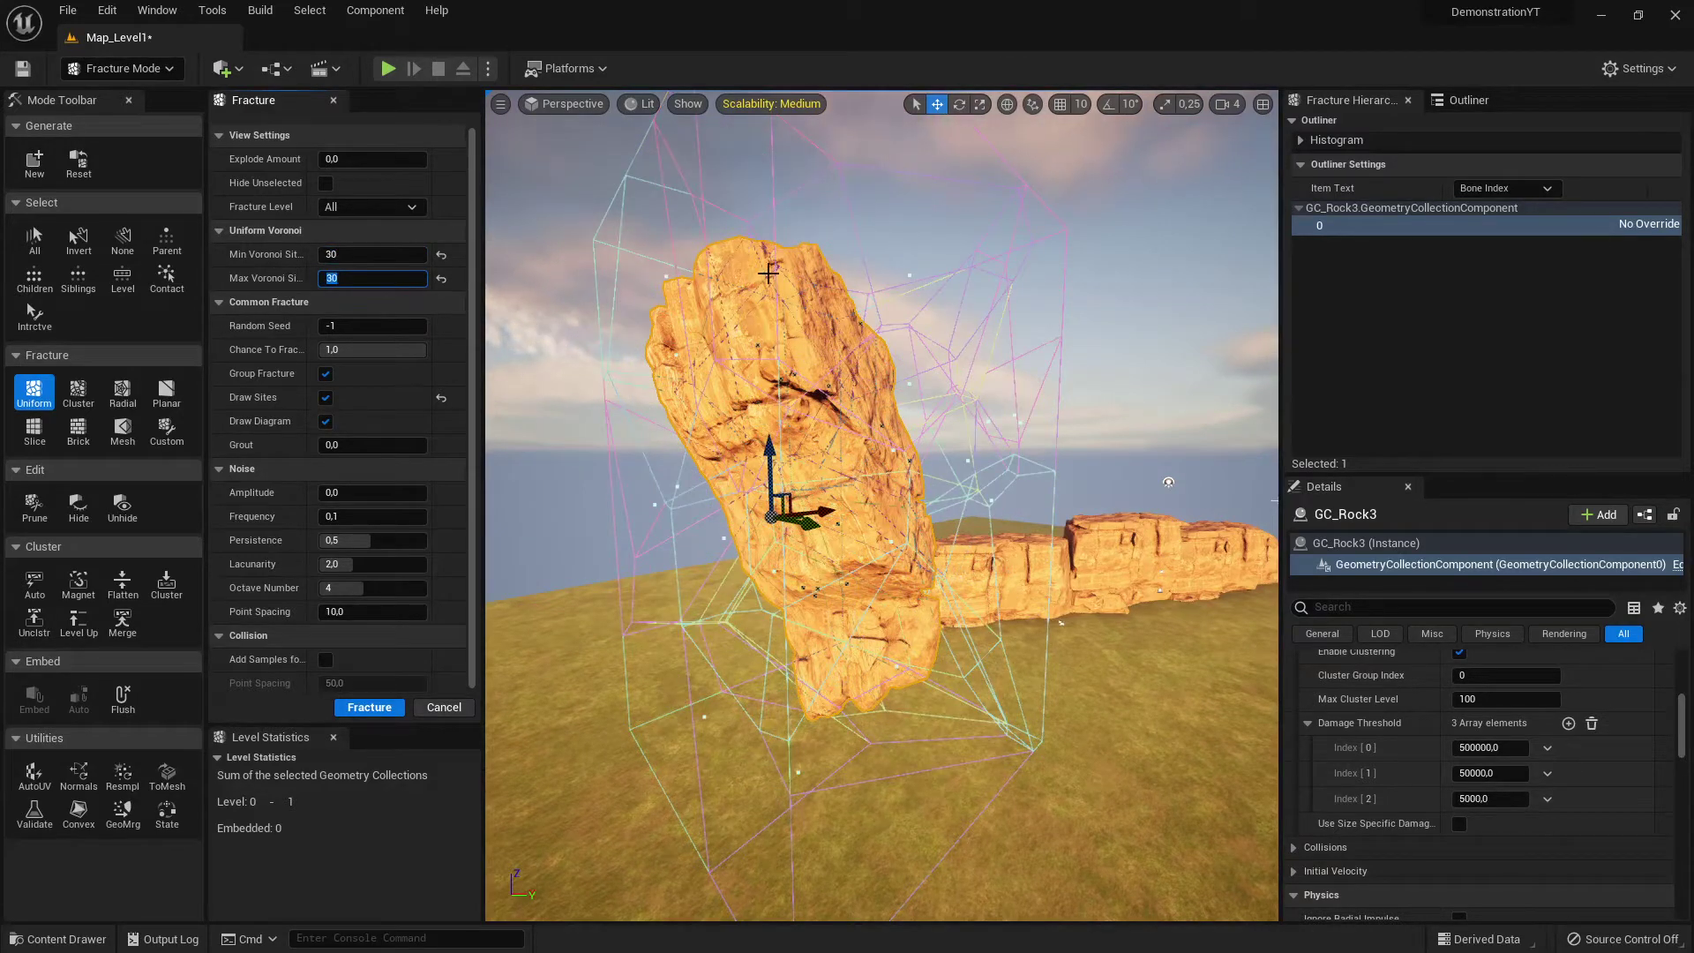
- Switch Draw Sites off and back on to compare the fracture preview around the rock
right_click_drag(689, 251, 593, 296)
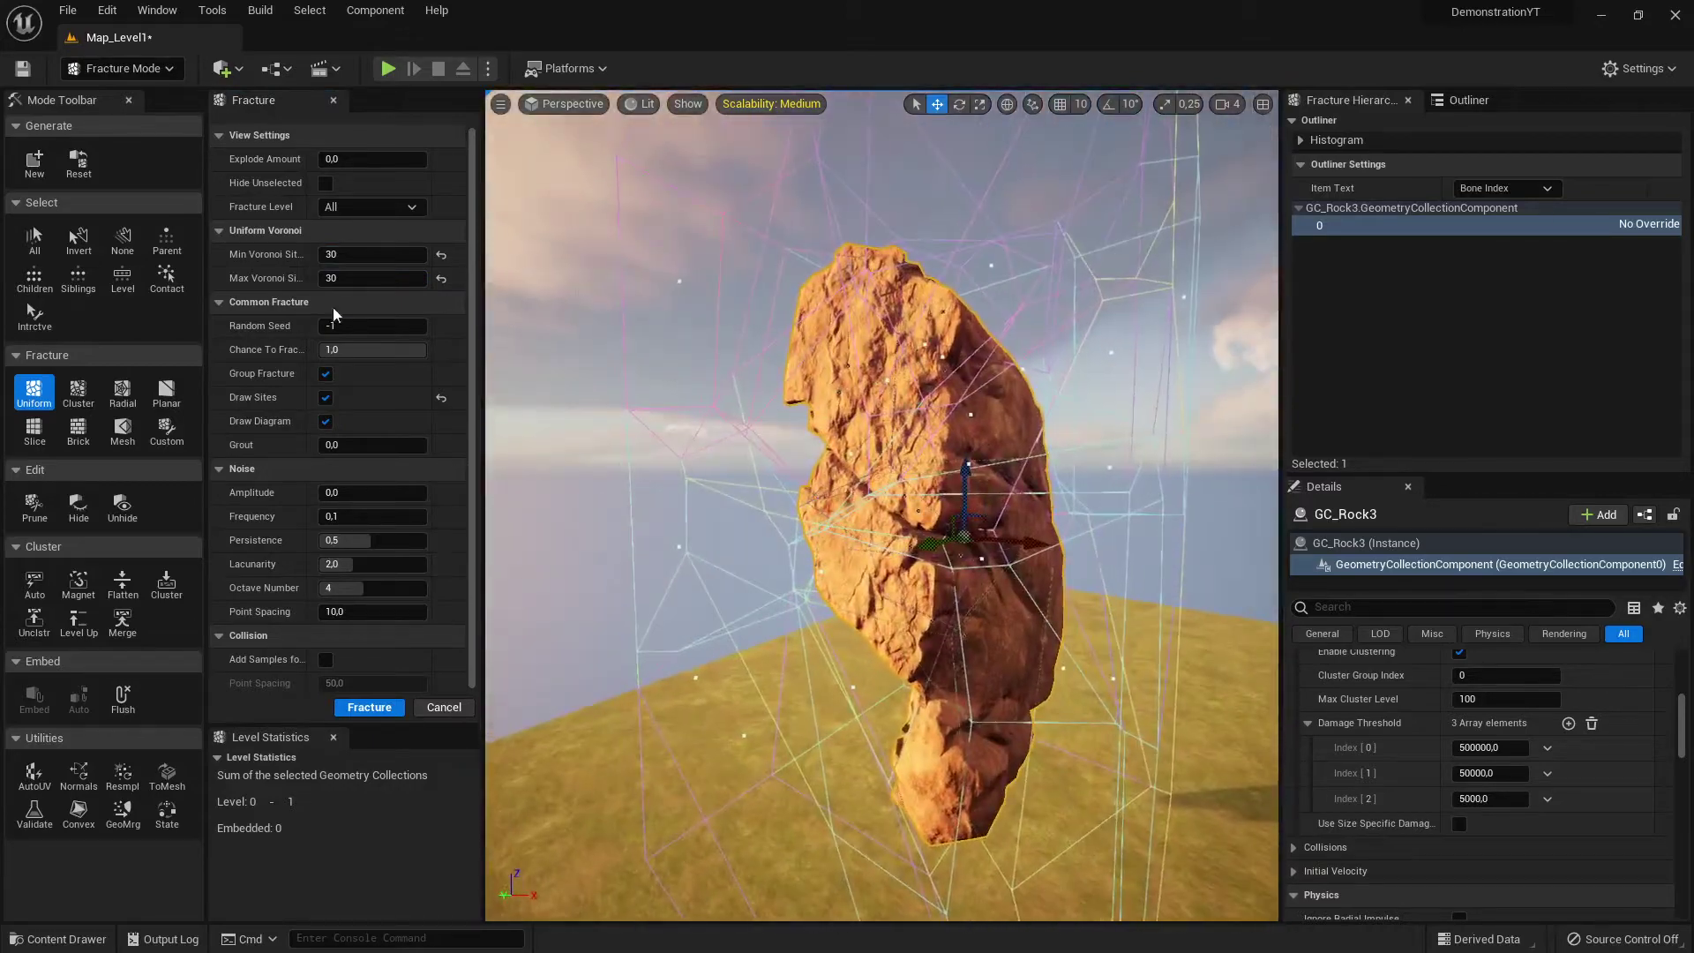
left_click(327, 399)
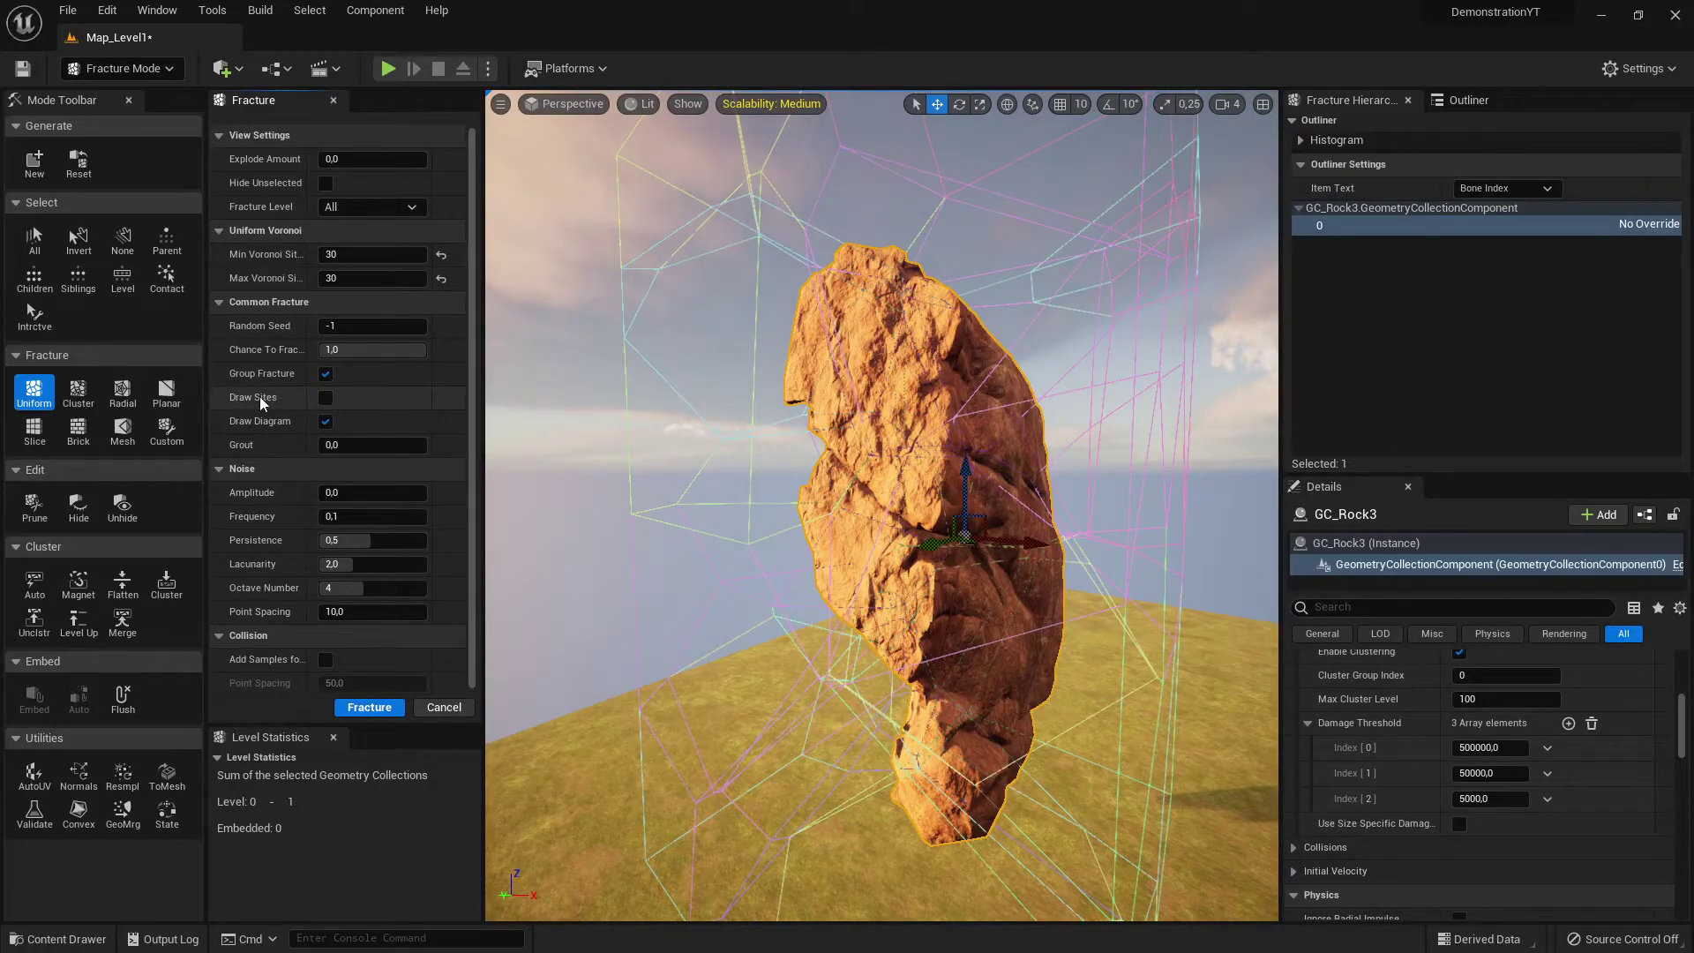
left_click(327, 399)
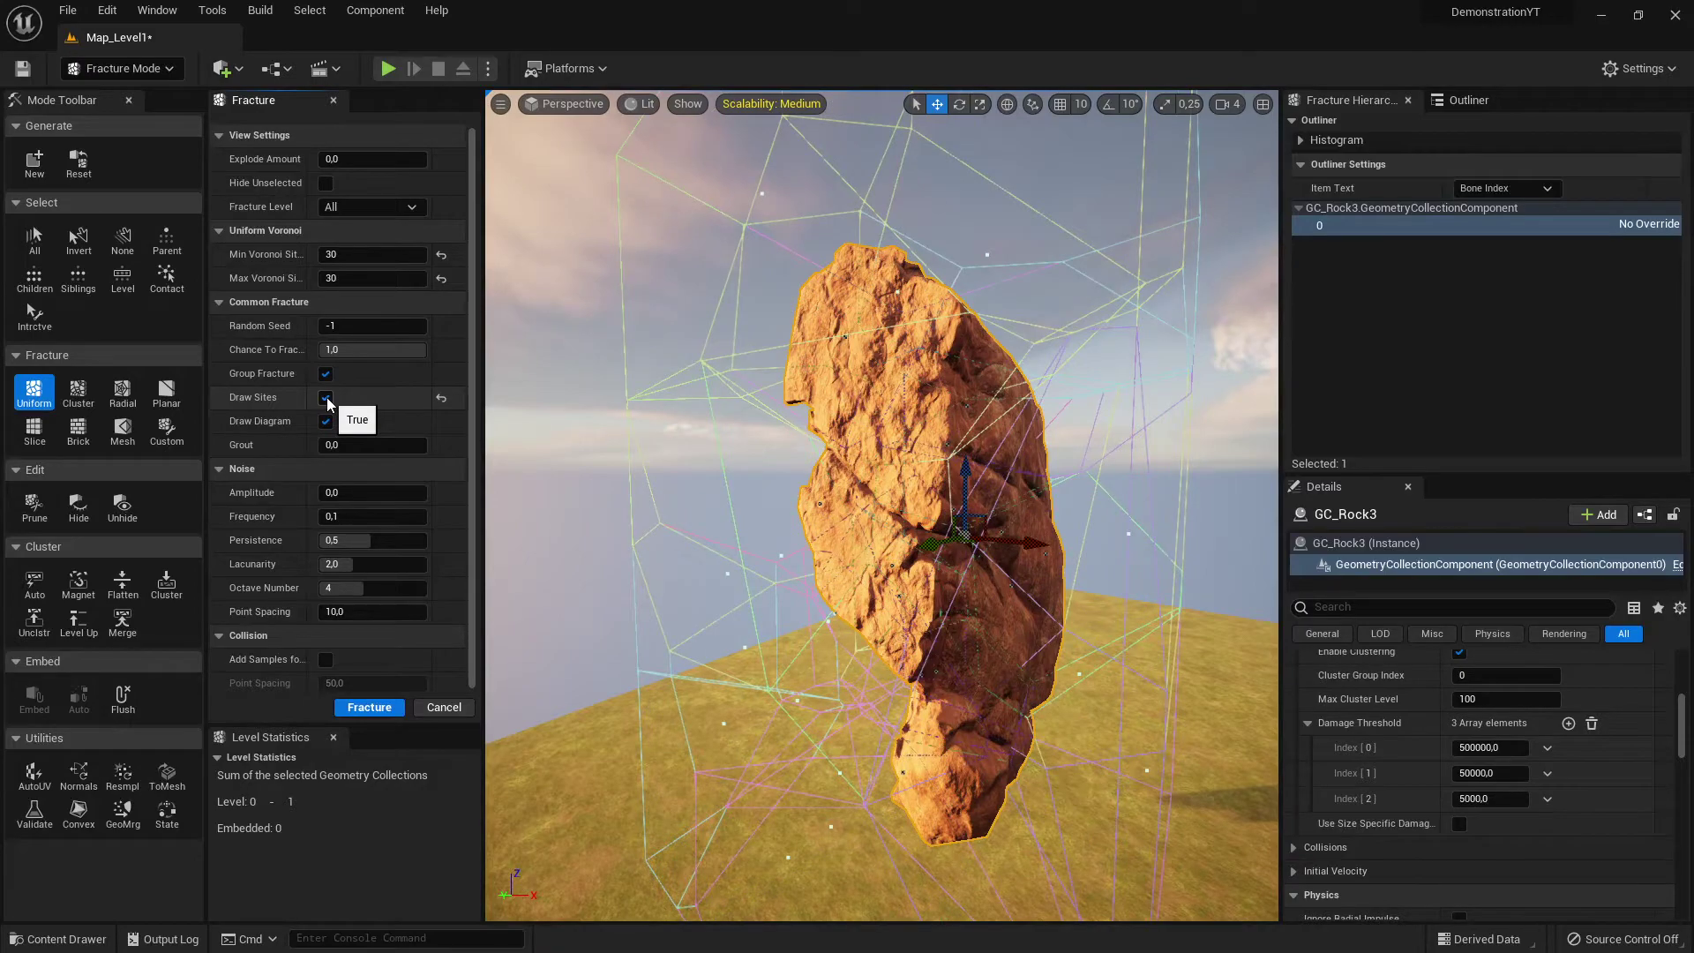
- Inspect the Voronoi cells around the raised rock from several sides, toggling Draw Sites off and on twice to compare random patterns
key("a")
right_click_drag(1052, 231, 1244, 250)
left_click_drag(795, 284, 839, 287)
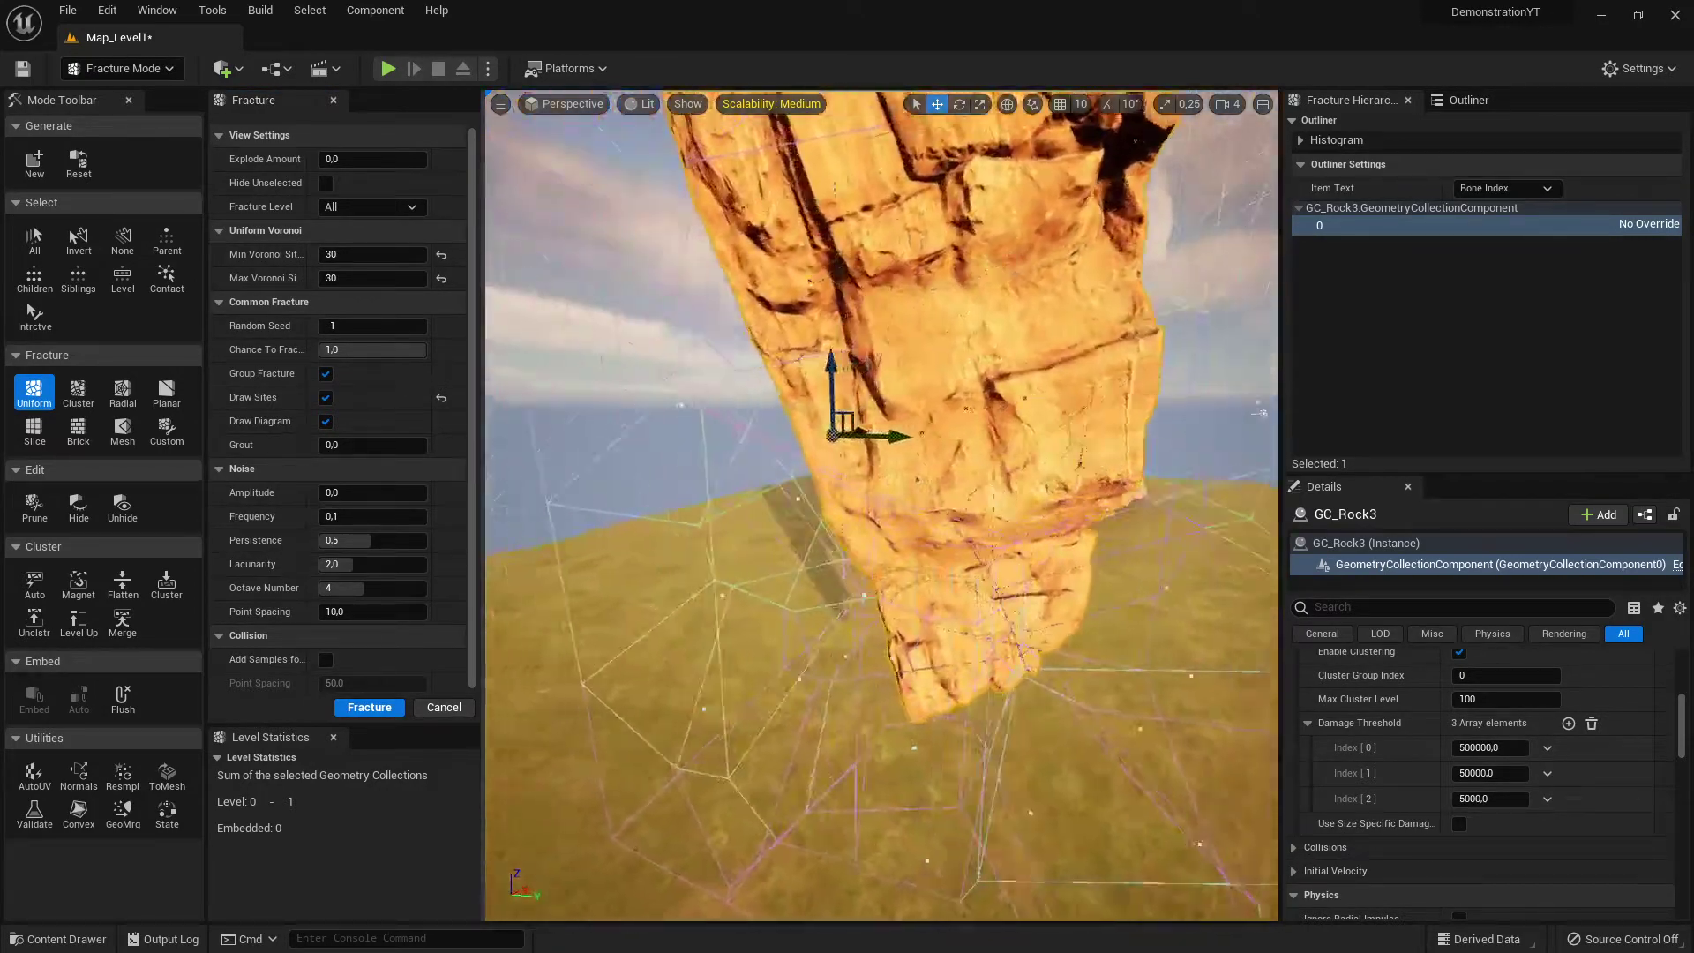
right_click_drag(838, 288, 935, 295)
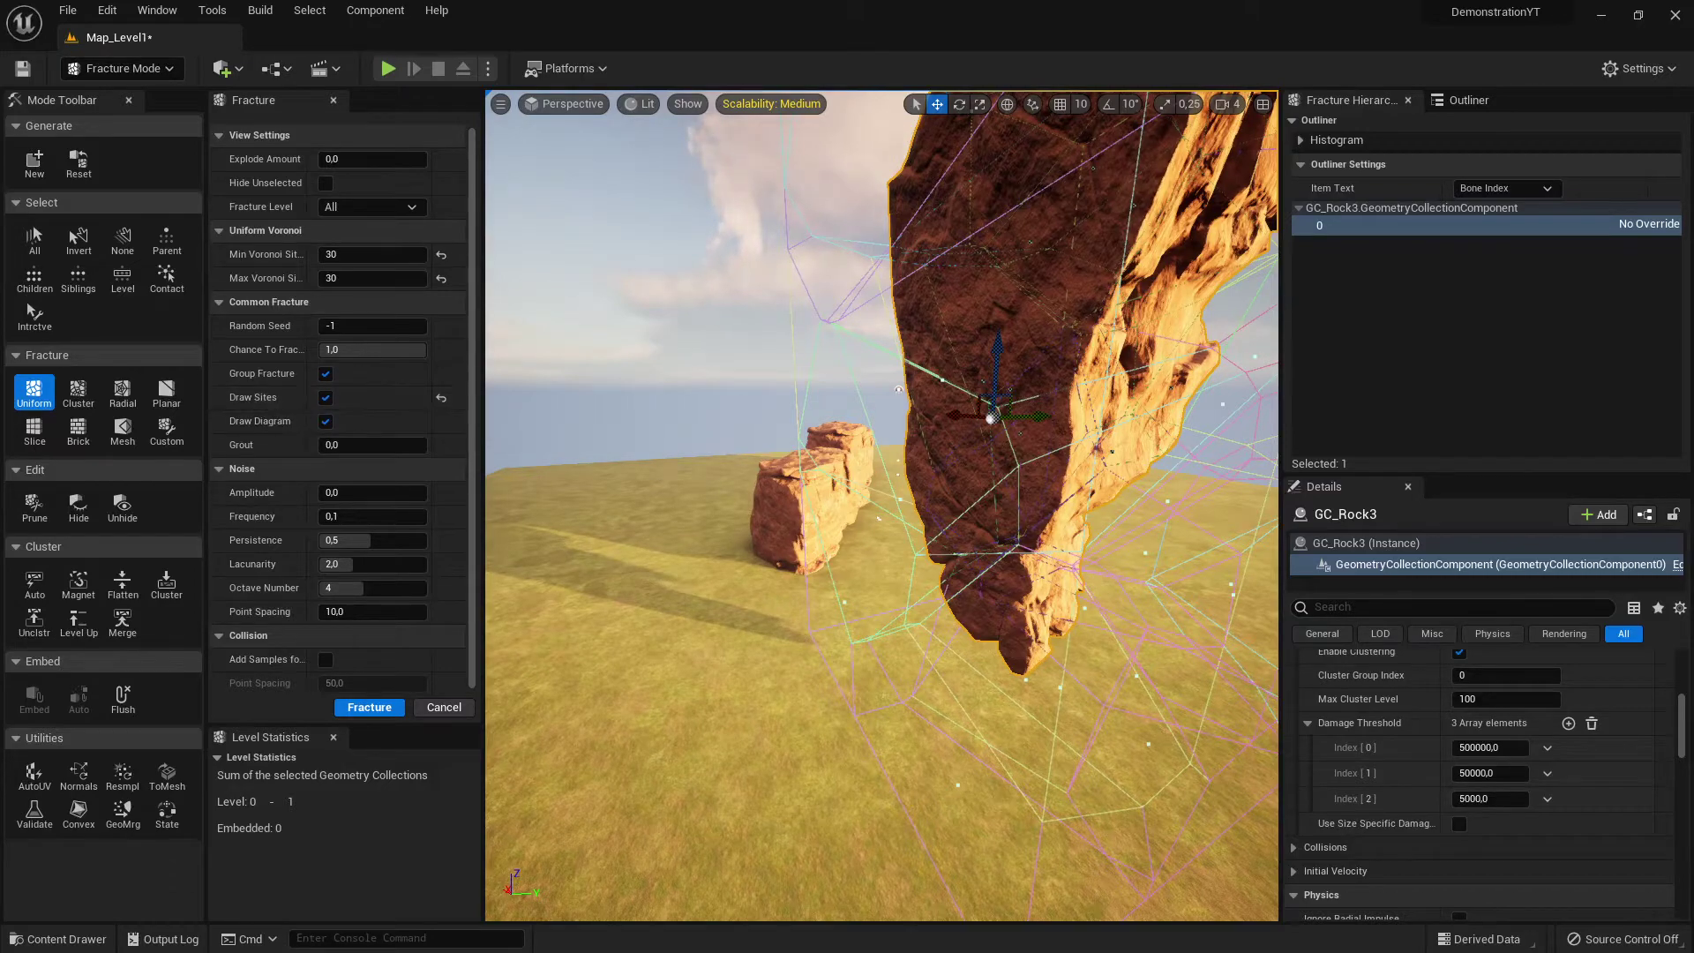
mouse_move(700, 314)
right_mouse_down()
mouse_move(795, 274)
mouse_move(750, 238)
mouse_move(670, 304)
mouse_move(519, 326)
mouse_move(654, 301)
mouse_move(609, 340)
mouse_move(574, 340)
mouse_move(724, 274)
mouse_move(794, 291)
mouse_move(759, 300)
mouse_move(864, 238)
mouse_move(776, 287)
mouse_move(741, 340)
mouse_move(759, 327)
mouse_move(869, 357)
mouse_move(812, 323)
right_mouse_up()
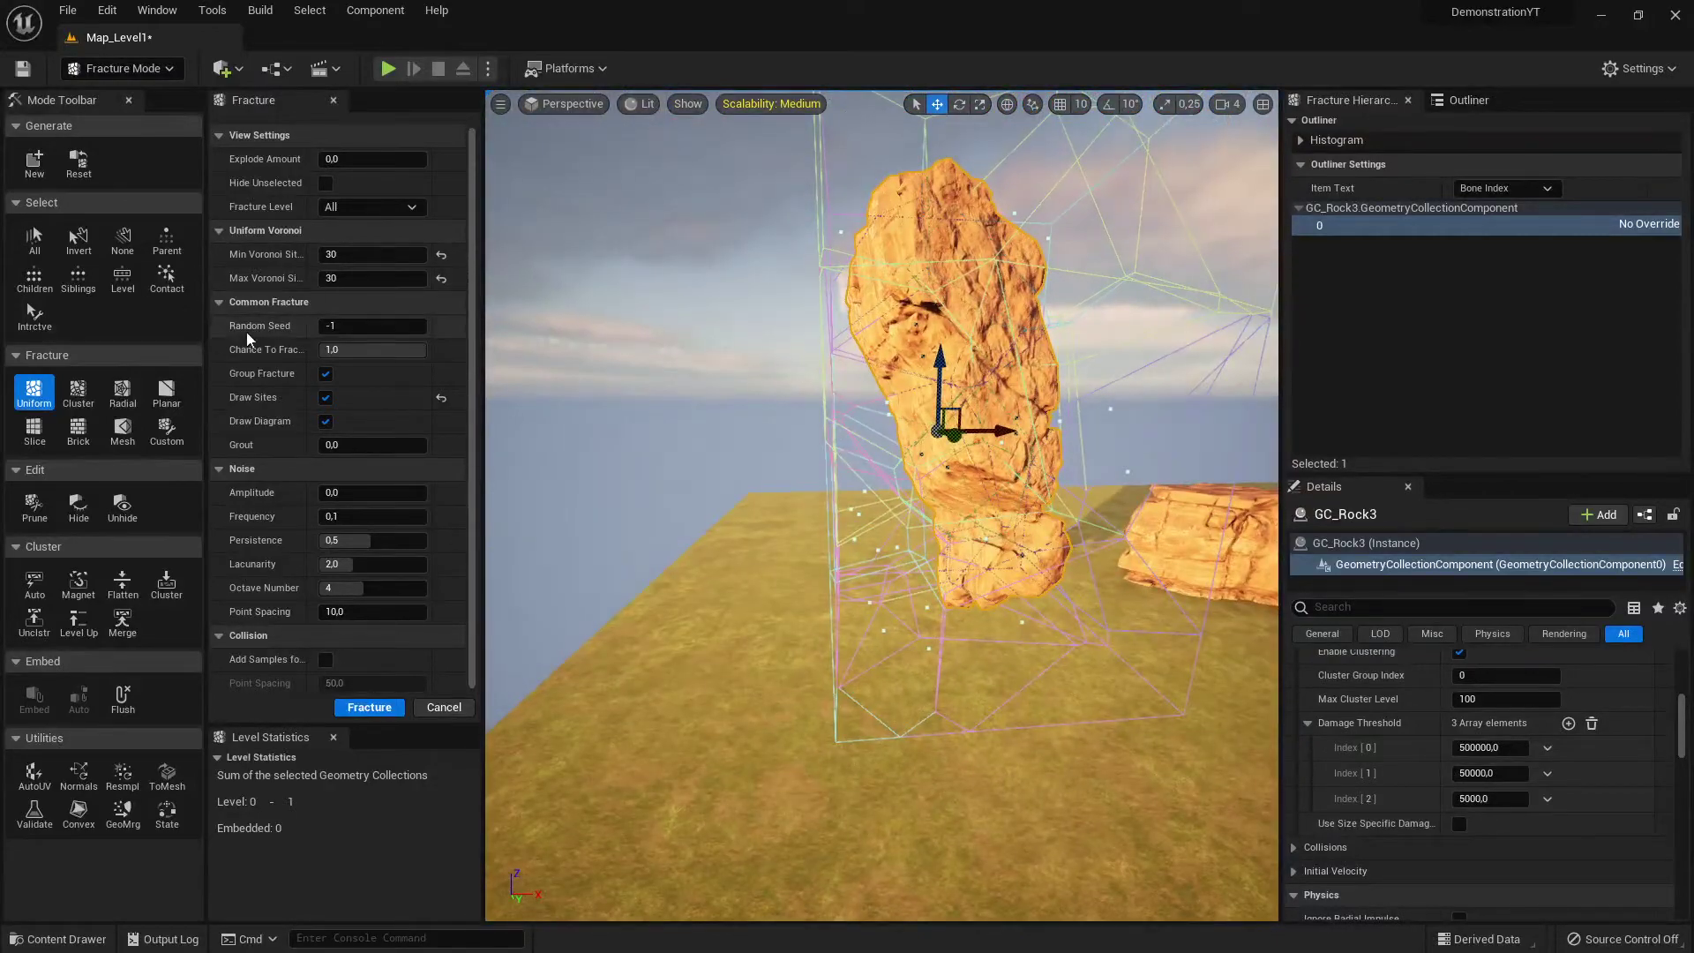
left_click(338, 328)
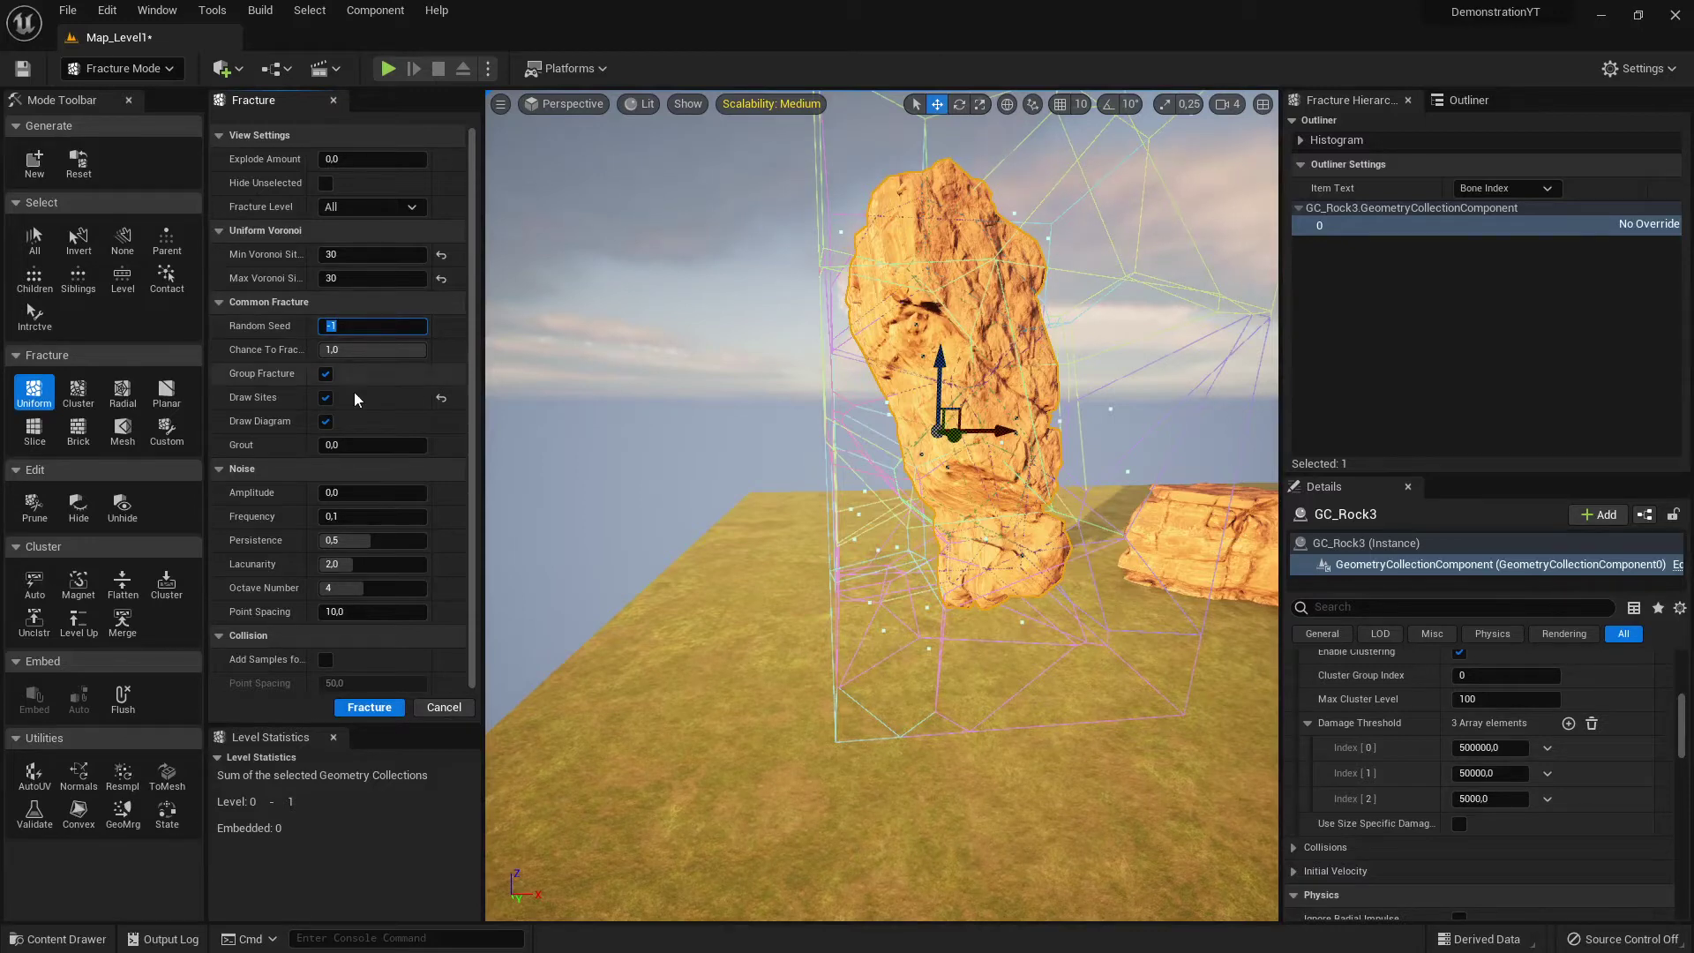
left_click(327, 400)
left_click(326, 400)
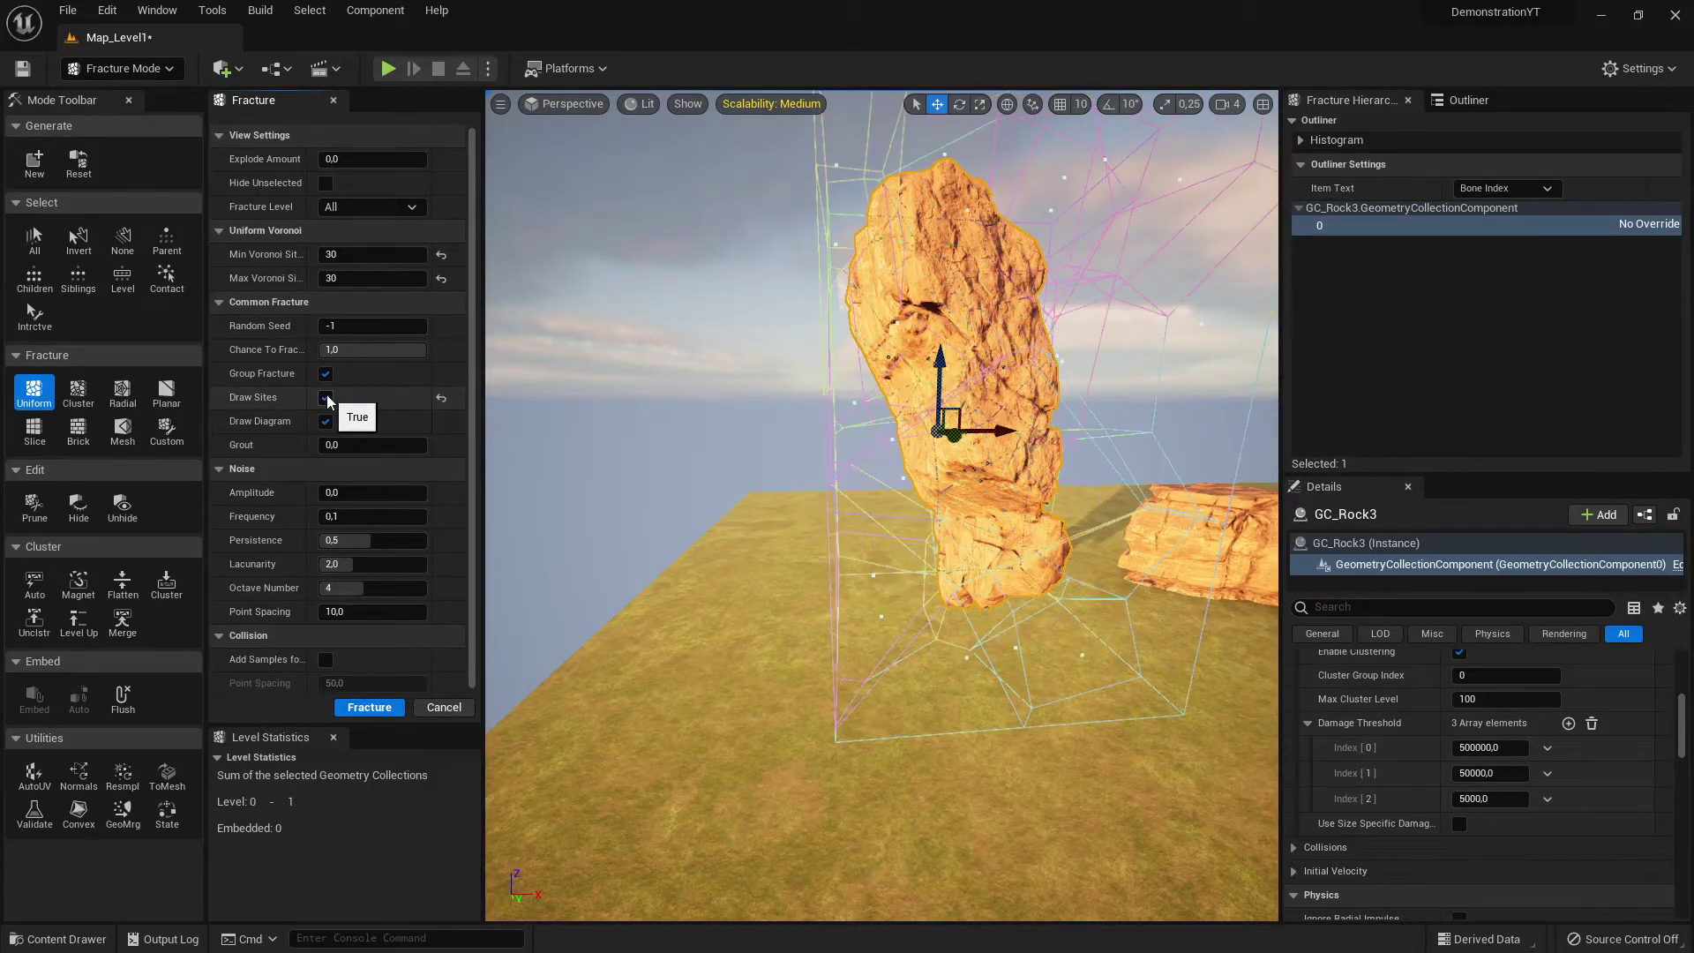
right_click_drag(1174, 427, 1178, 427)
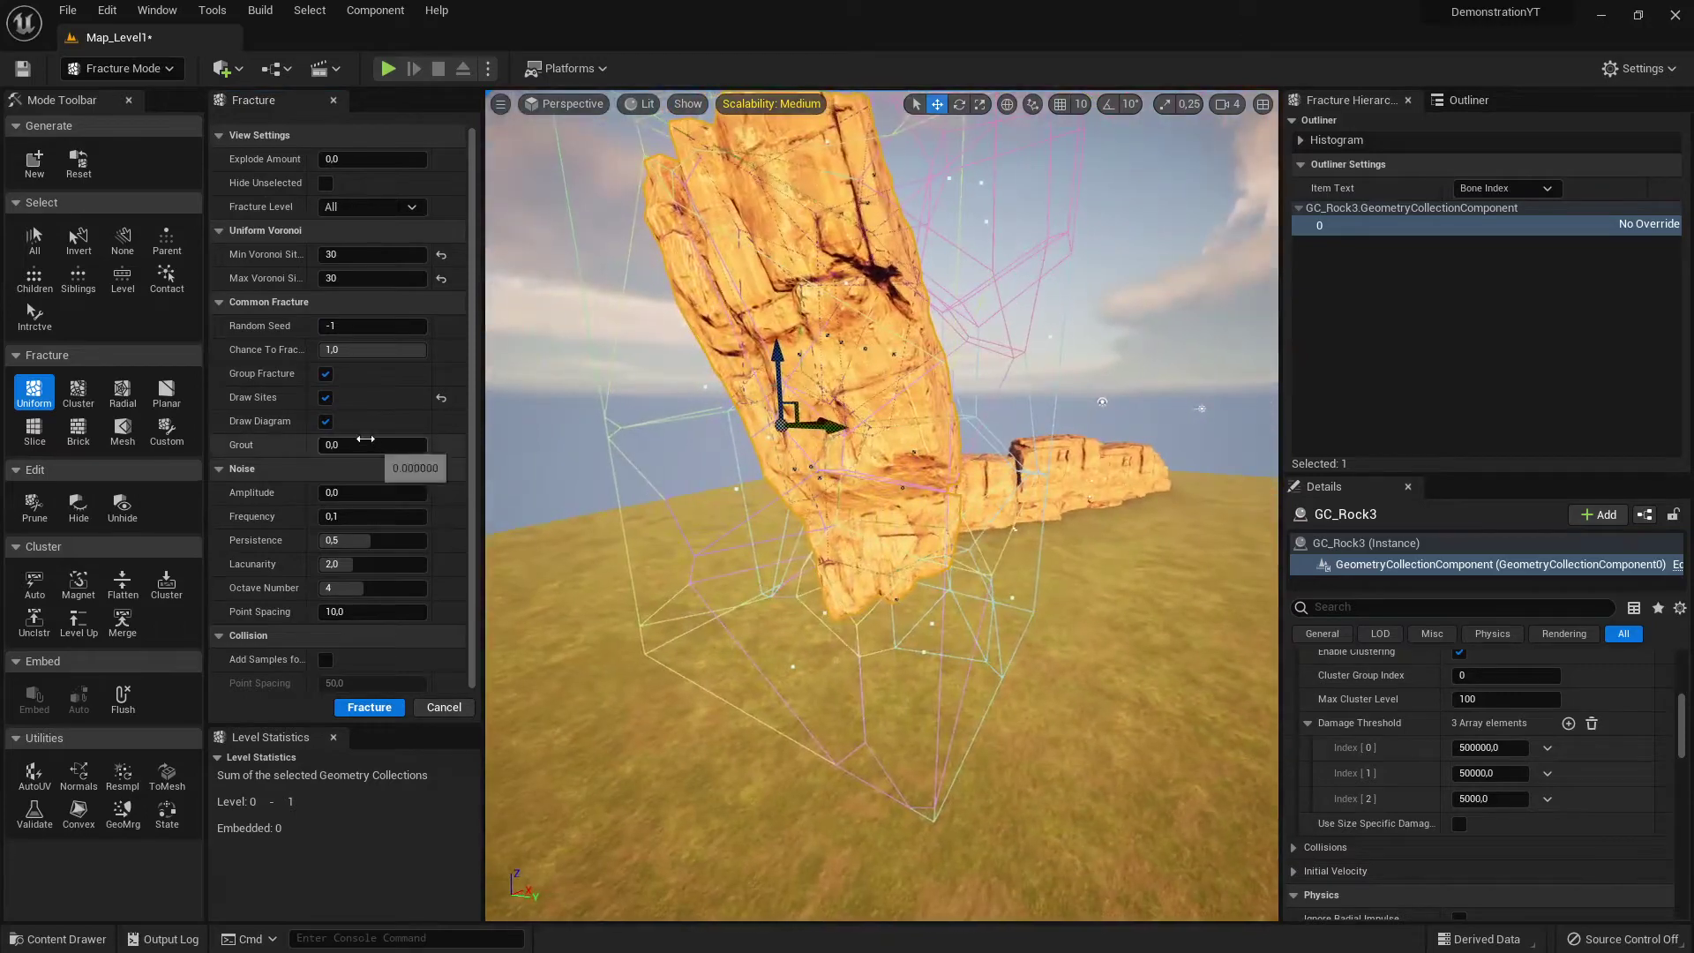
left_click(326, 398)
left_click(325, 397)
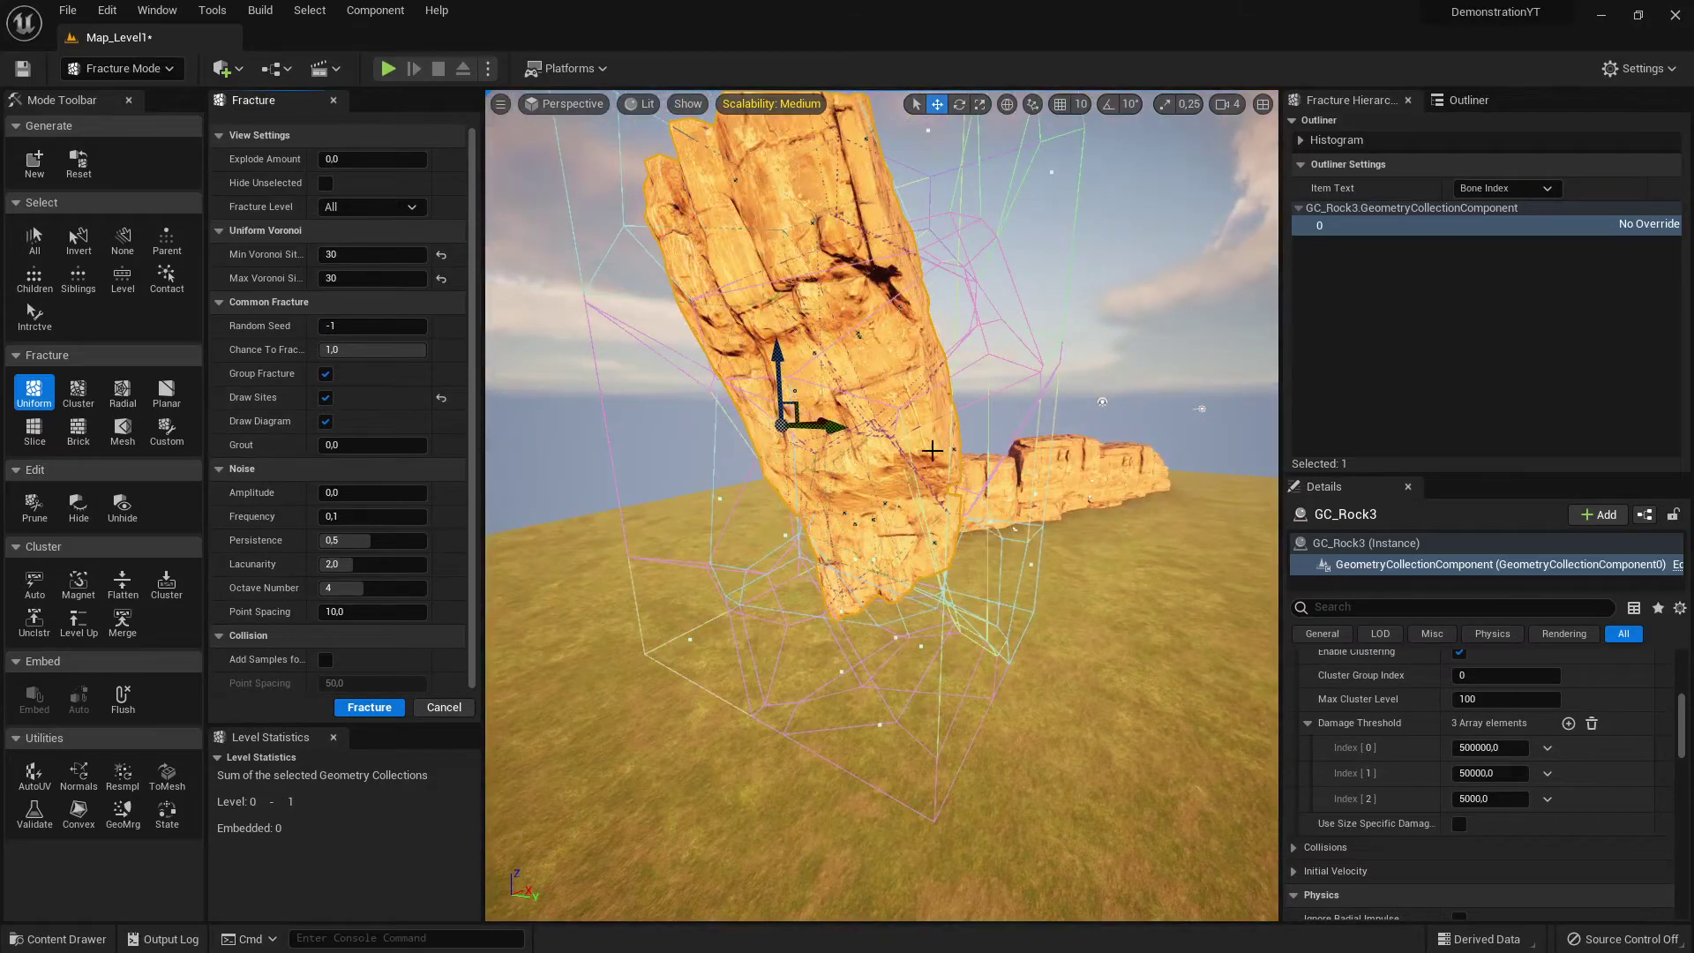
right_click_drag(933, 450, 926, 473)
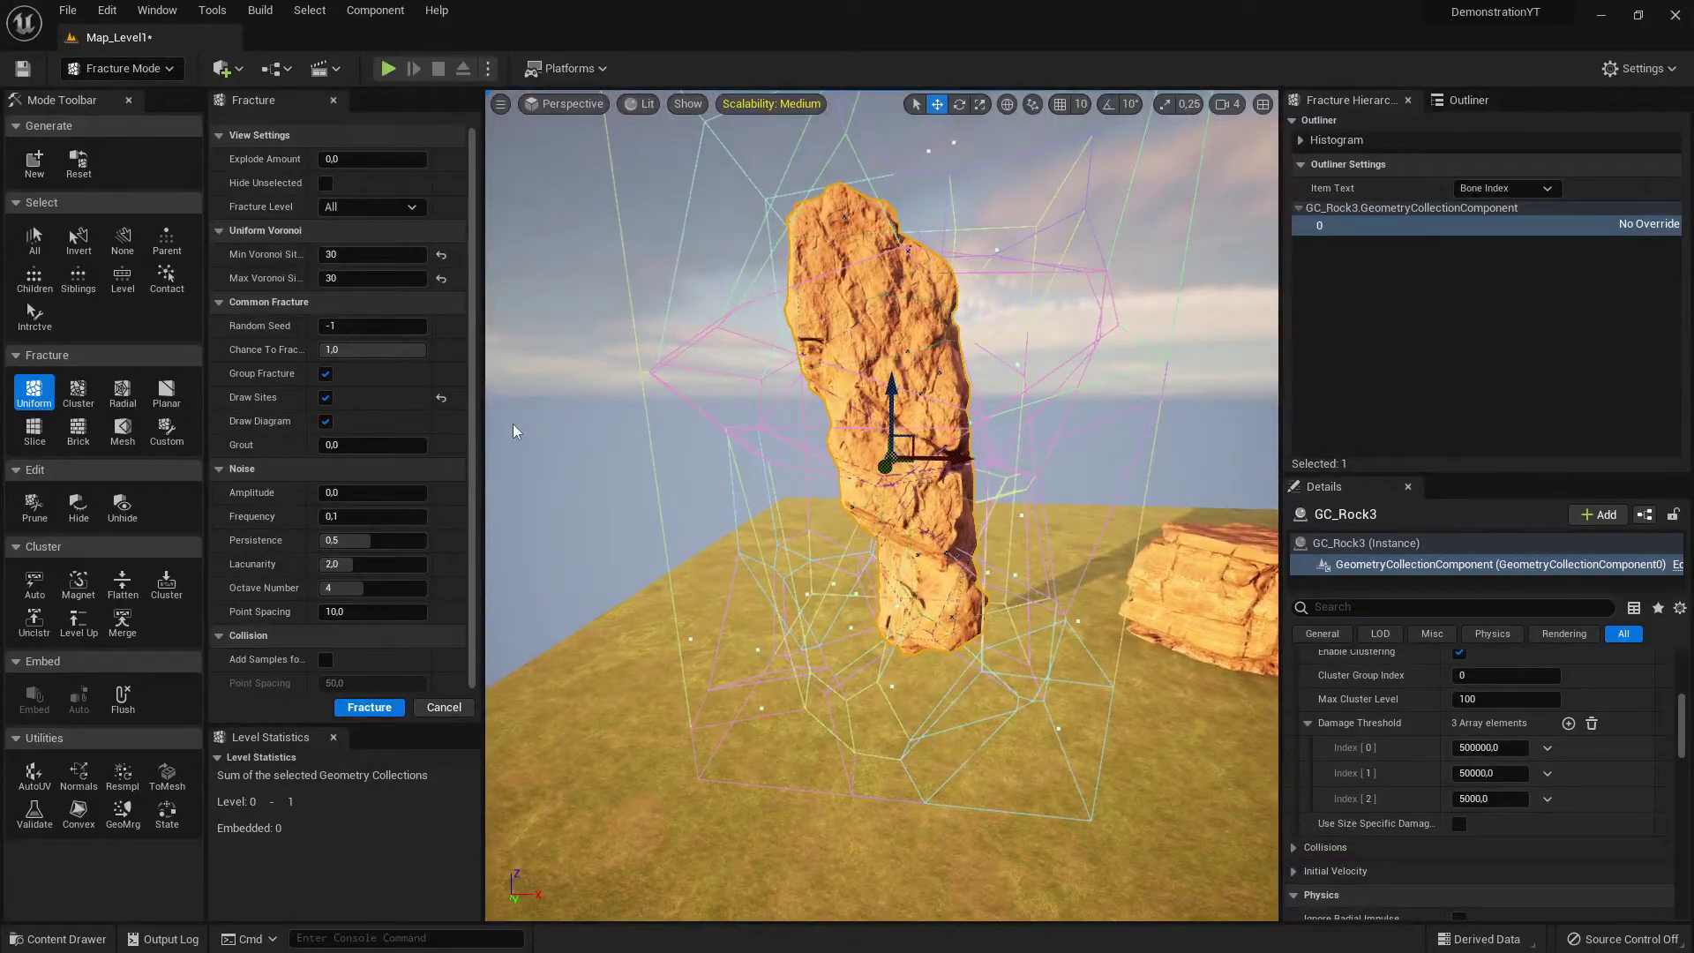
- Fracture bone 0 of GC_Rock3 with the Uniform settings of 30 minimum and maximum Voronoi sites
scroll(411, 361, "down", 2)
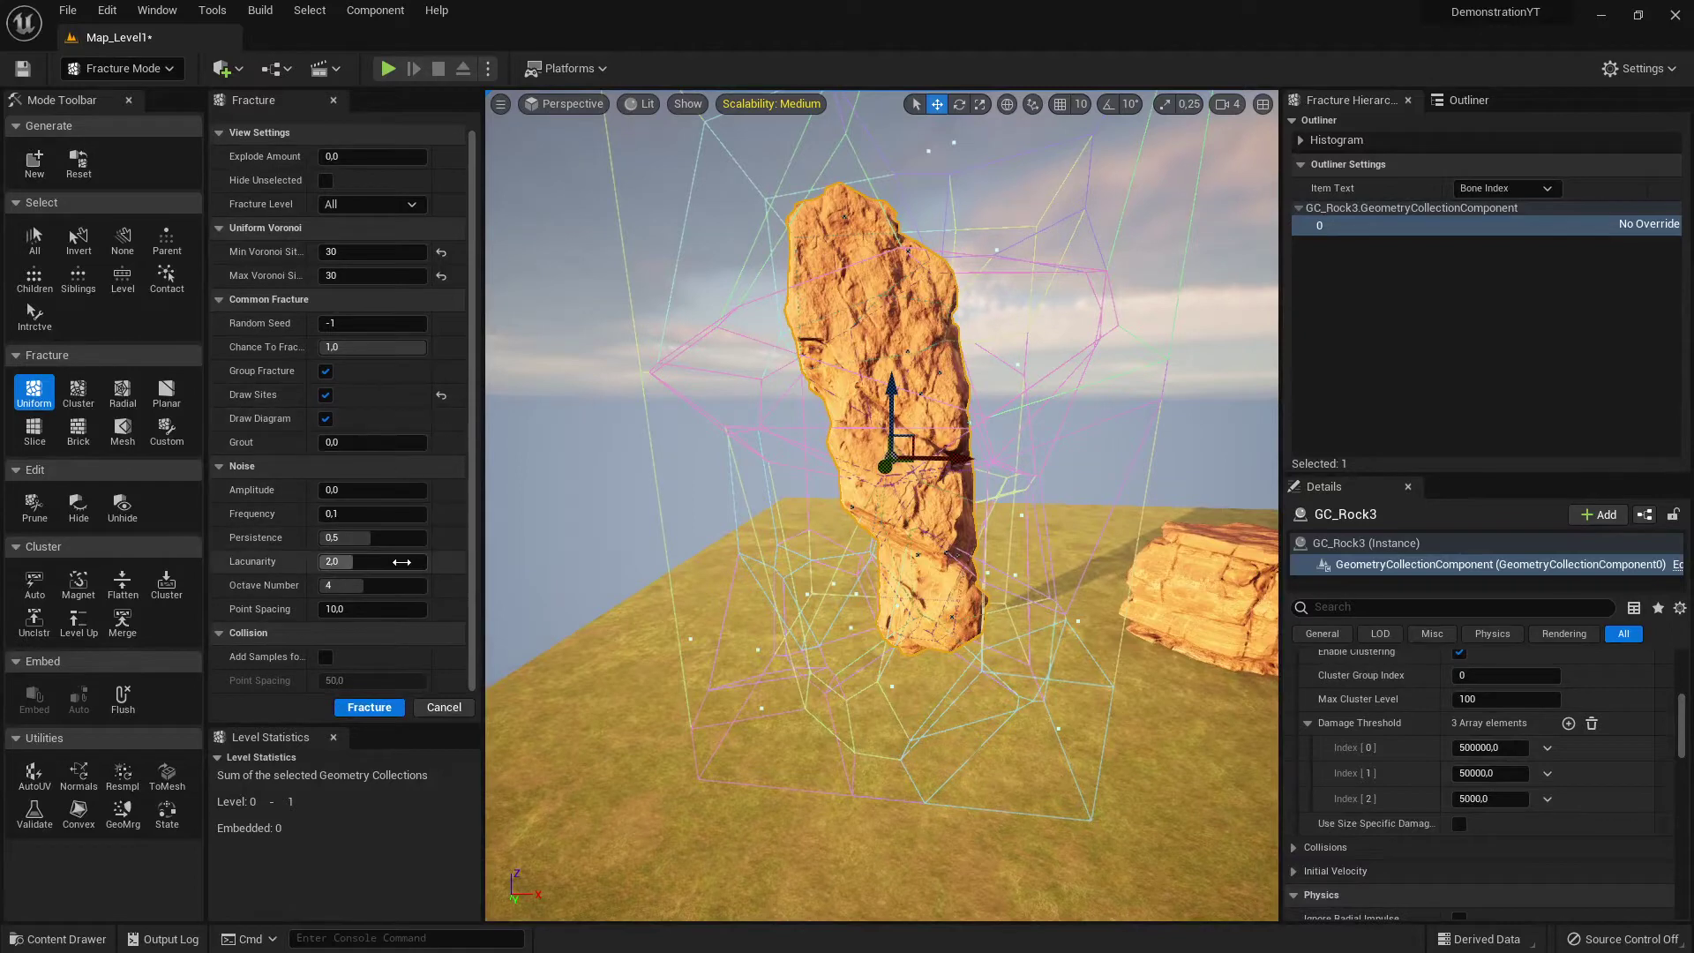
scroll(397, 561, "up", 1)
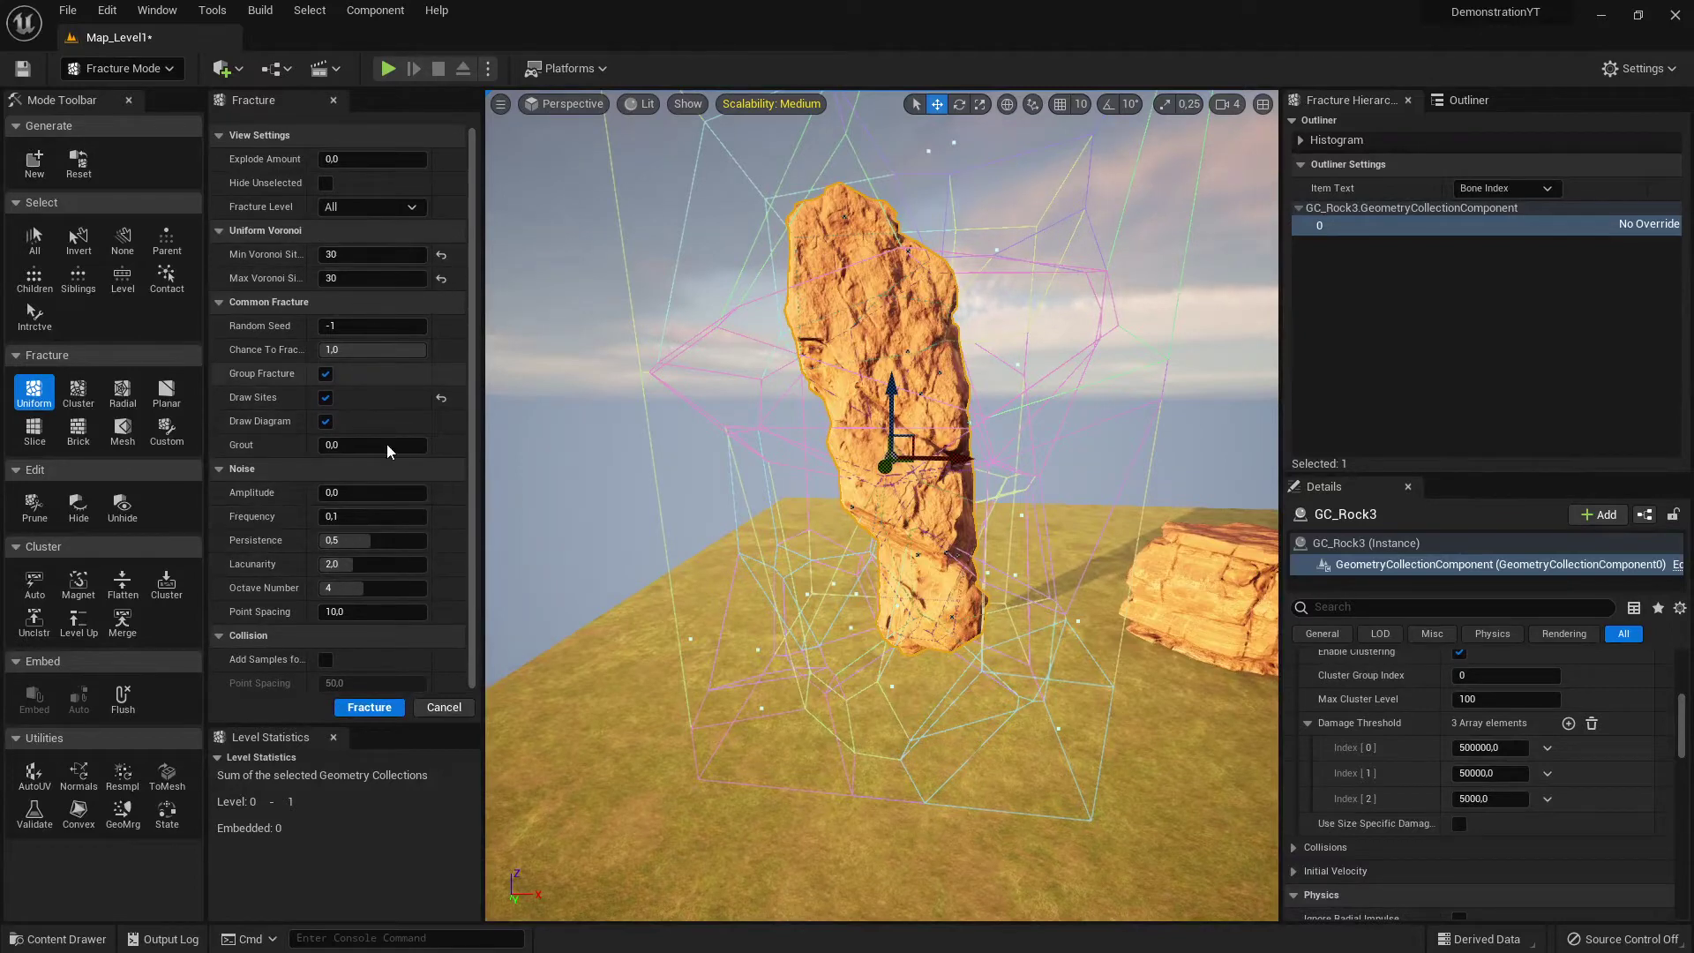
right_click_drag(1015, 697, 1028, 661)
mouse_move(1165, 667)
right_mouse_down()
mouse_move(1156, 719)
mouse_move(1178, 688)
mouse_move(1164, 667)
right_mouse_up()
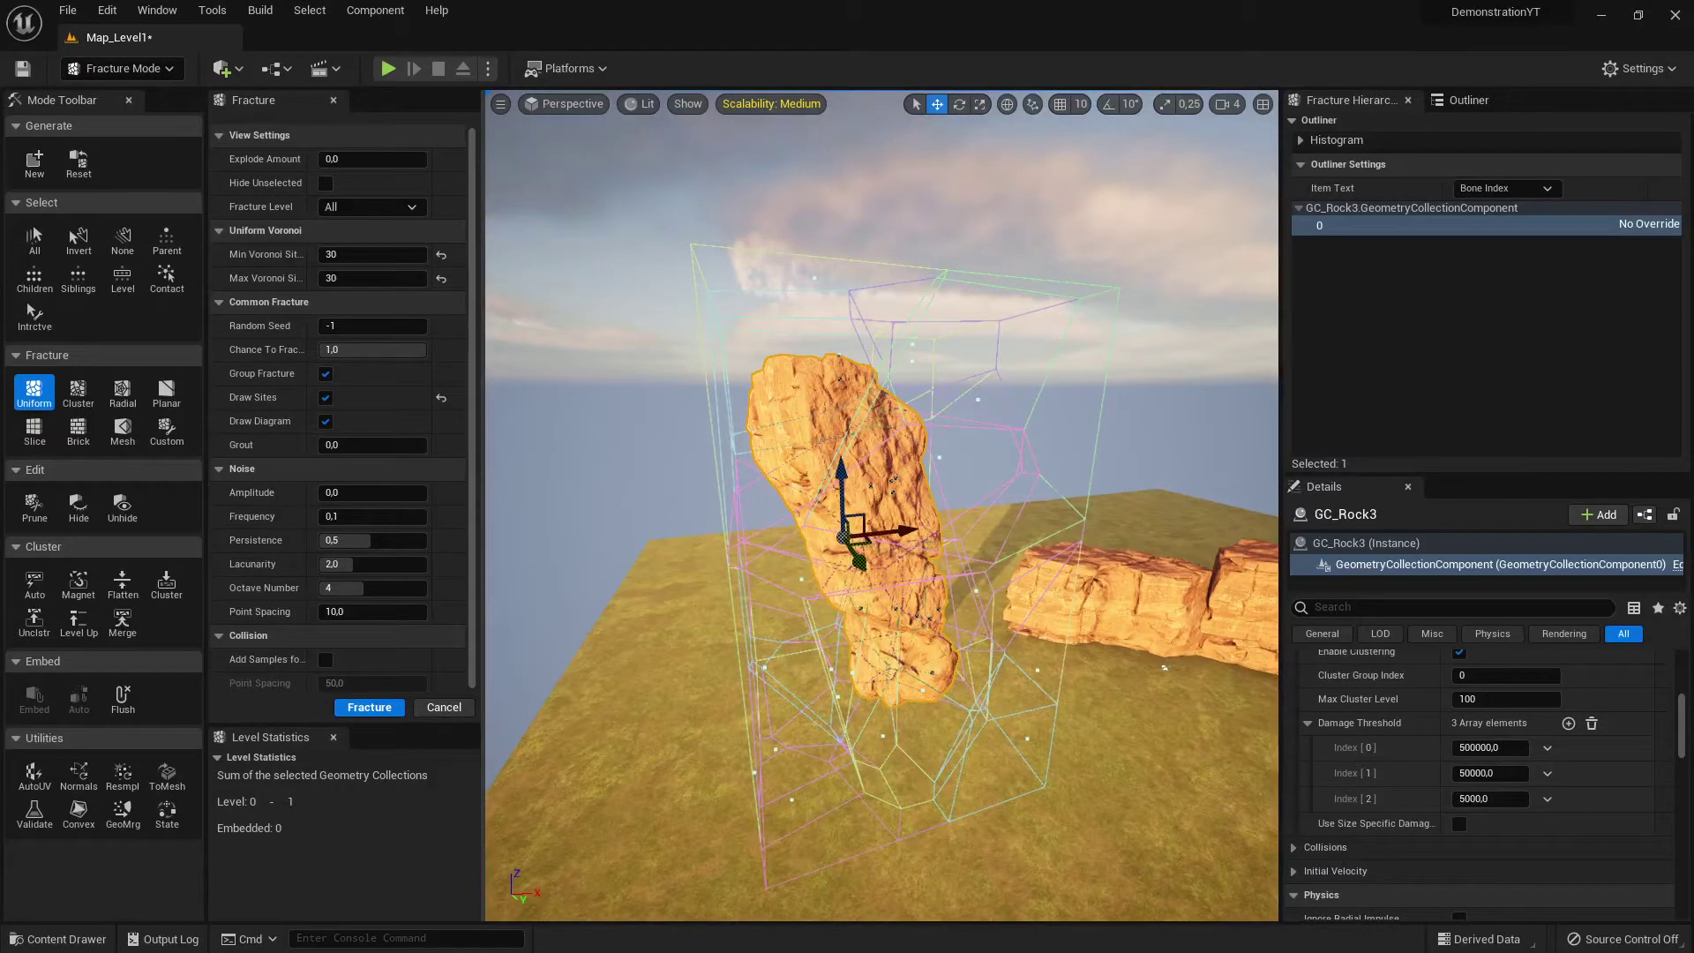
left_click(369, 710)
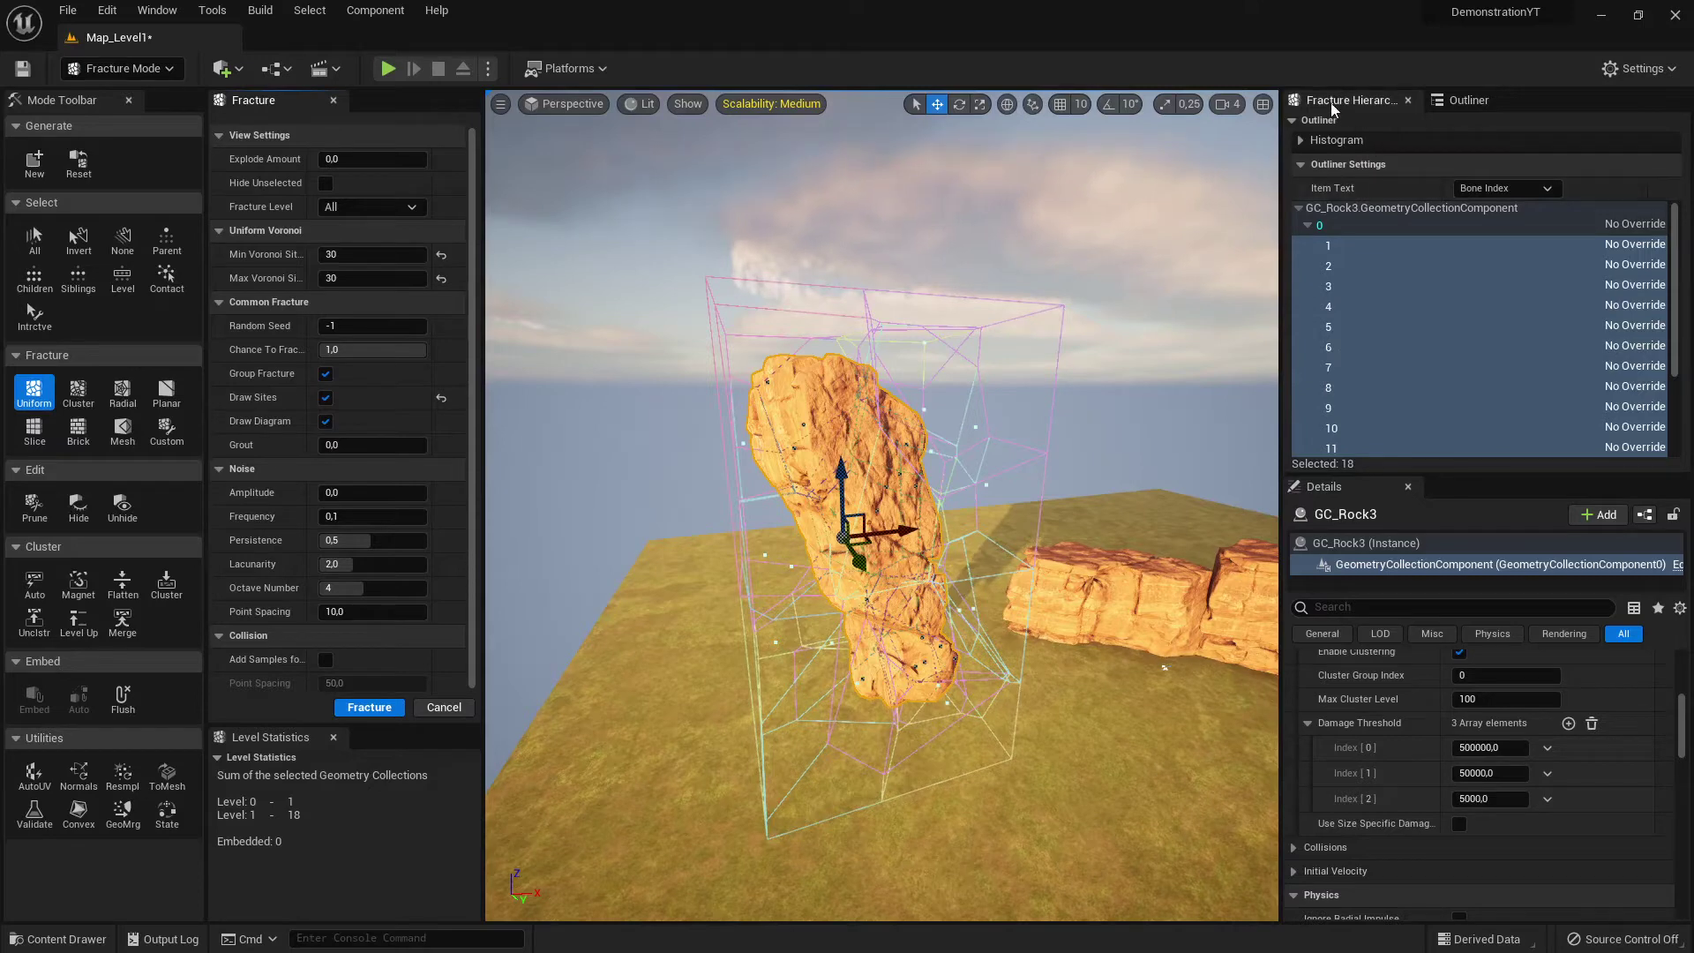
- Examine the fractured bones in the hierarchy, selecting the GC_Rock3 component, bone 0 and bone 1 in turn
left_click(1367, 210)
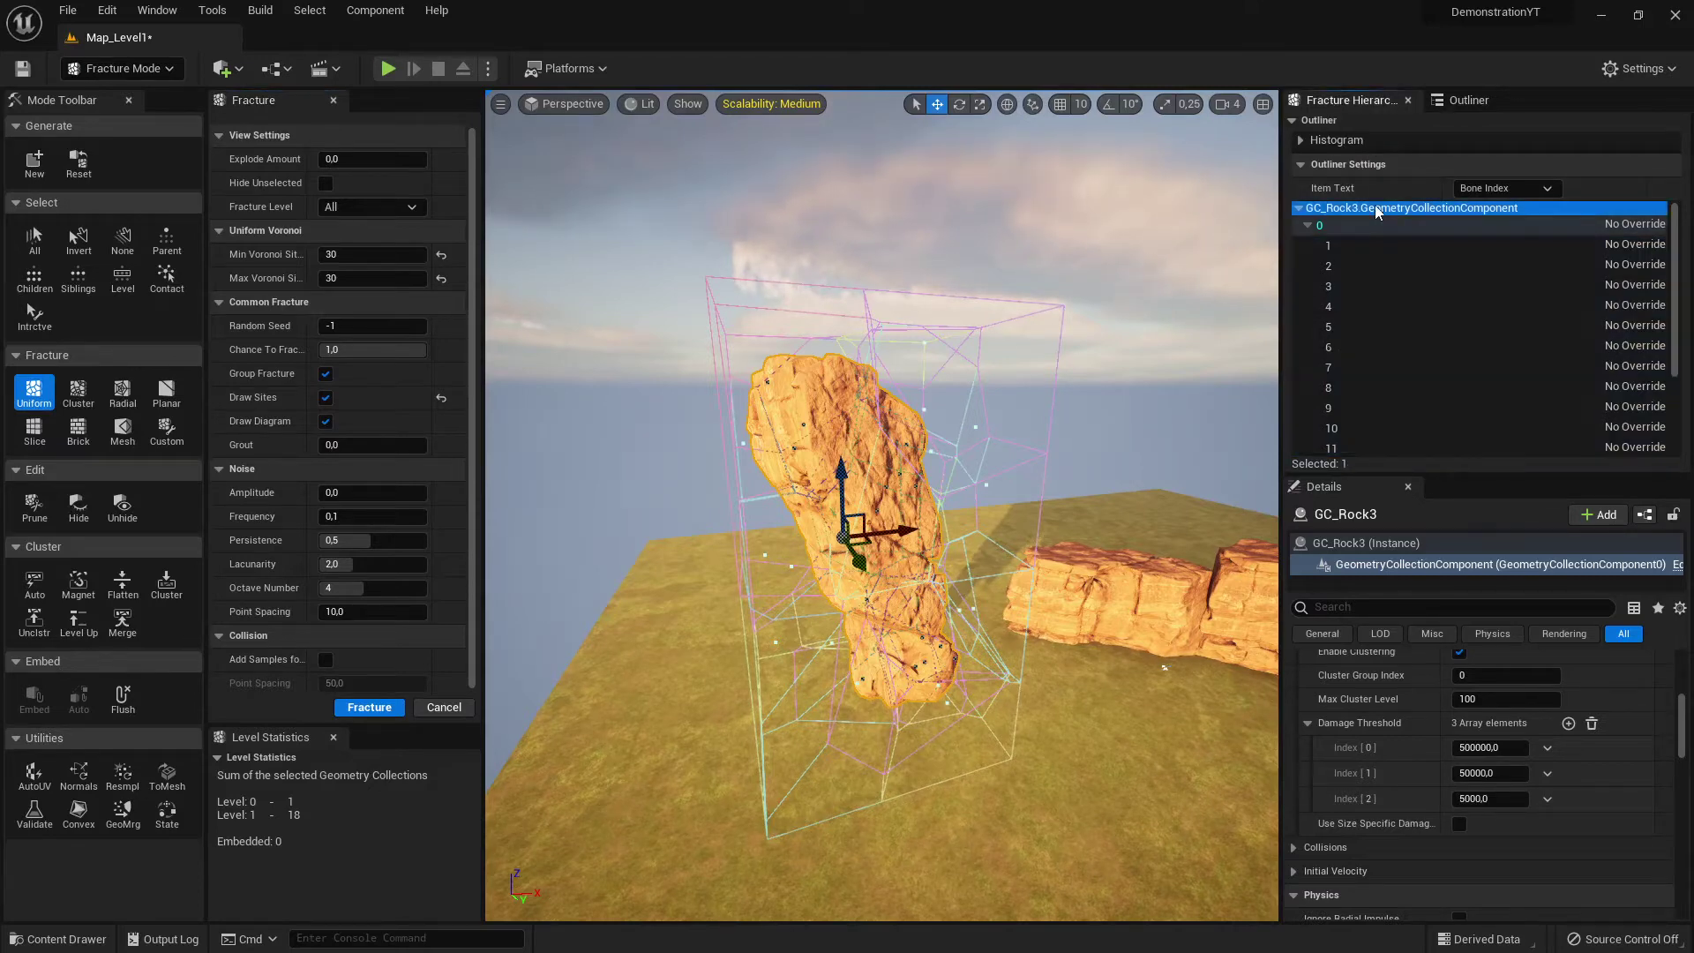
left_click(1364, 225)
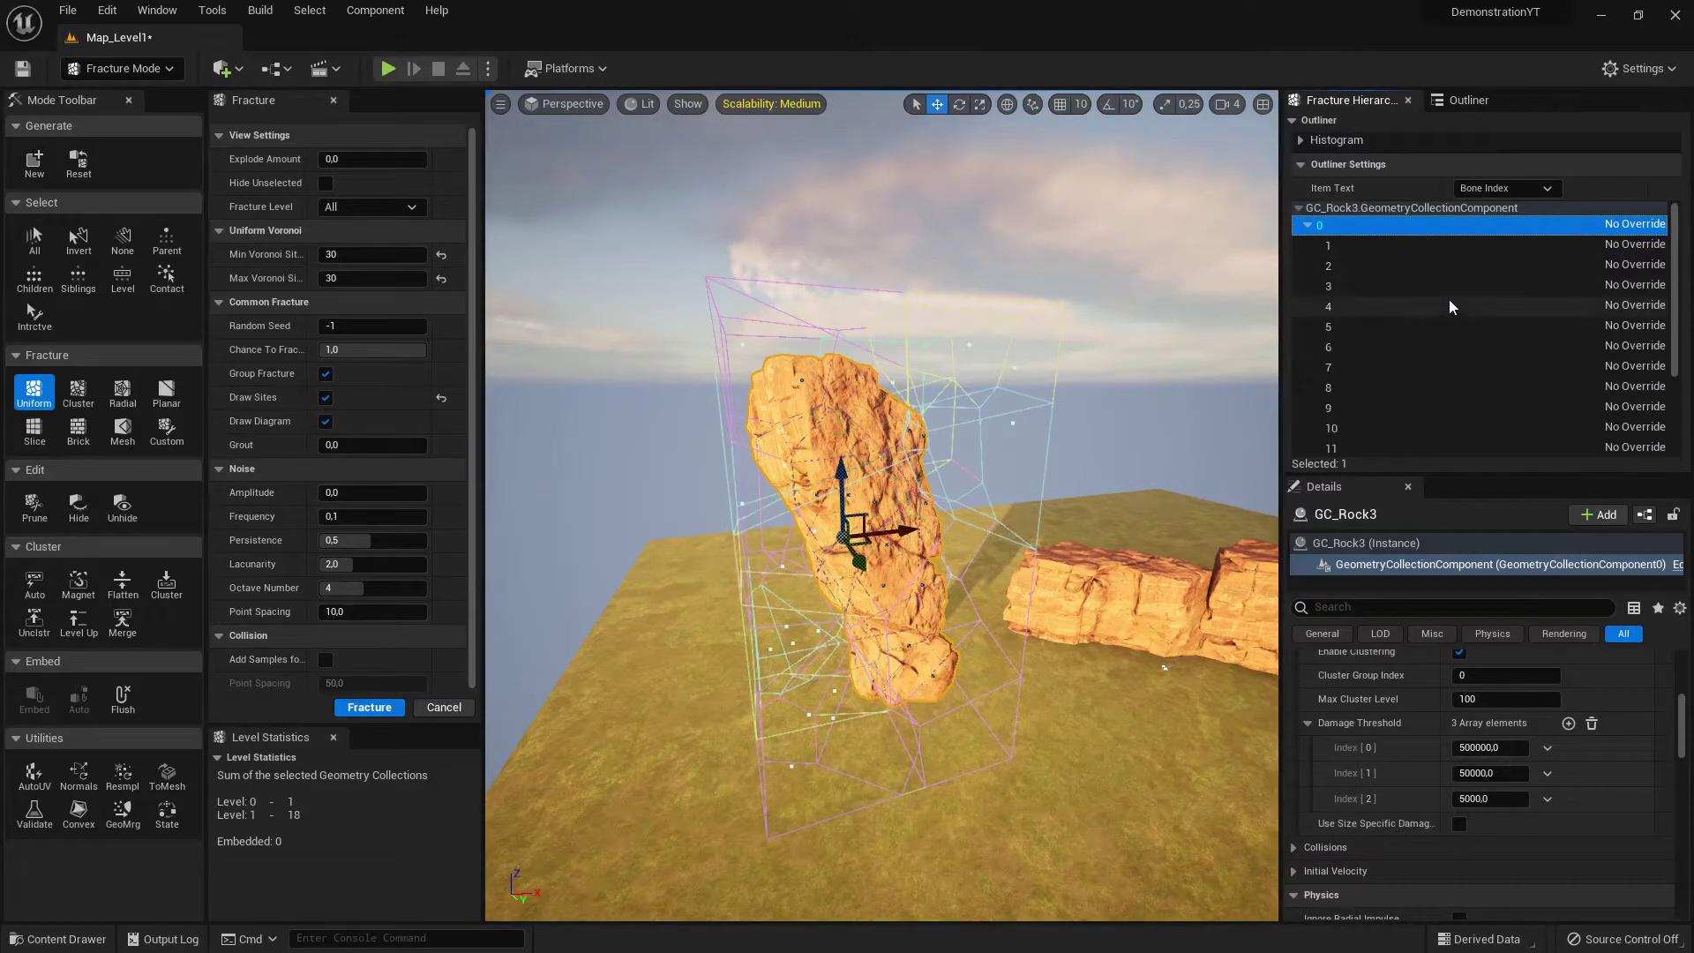
scroll(1394, 272, "down", 3)
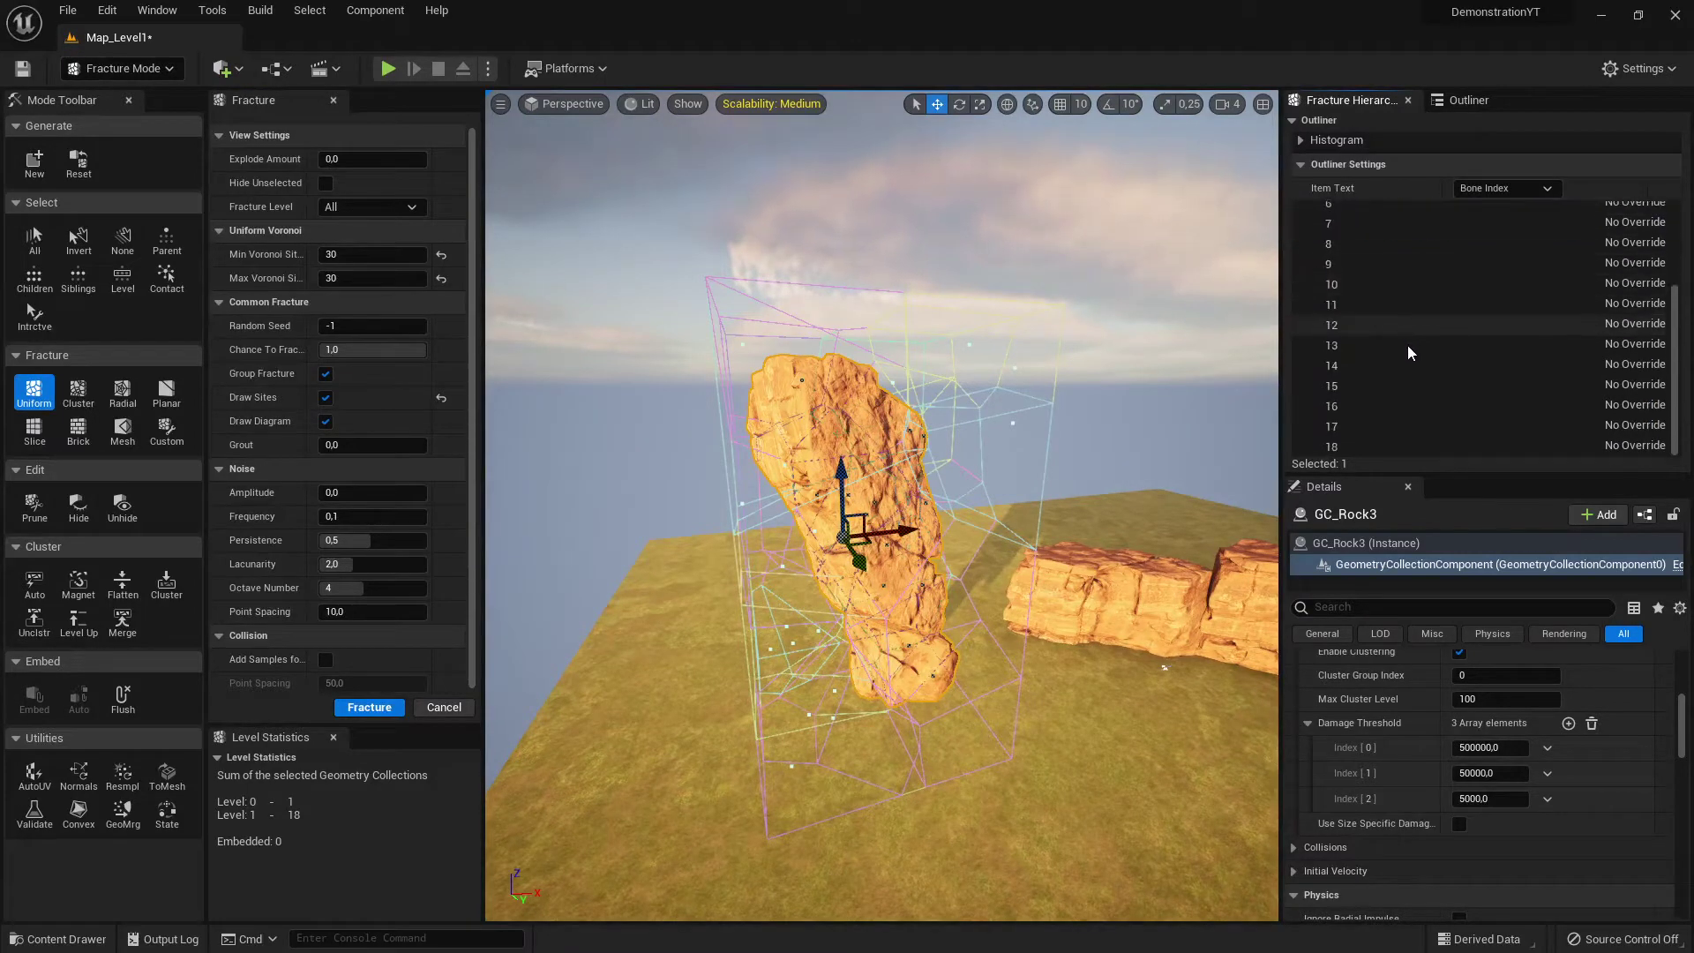
right_click_drag(918, 460, 838, 458)
scroll(1395, 411, "up", 3)
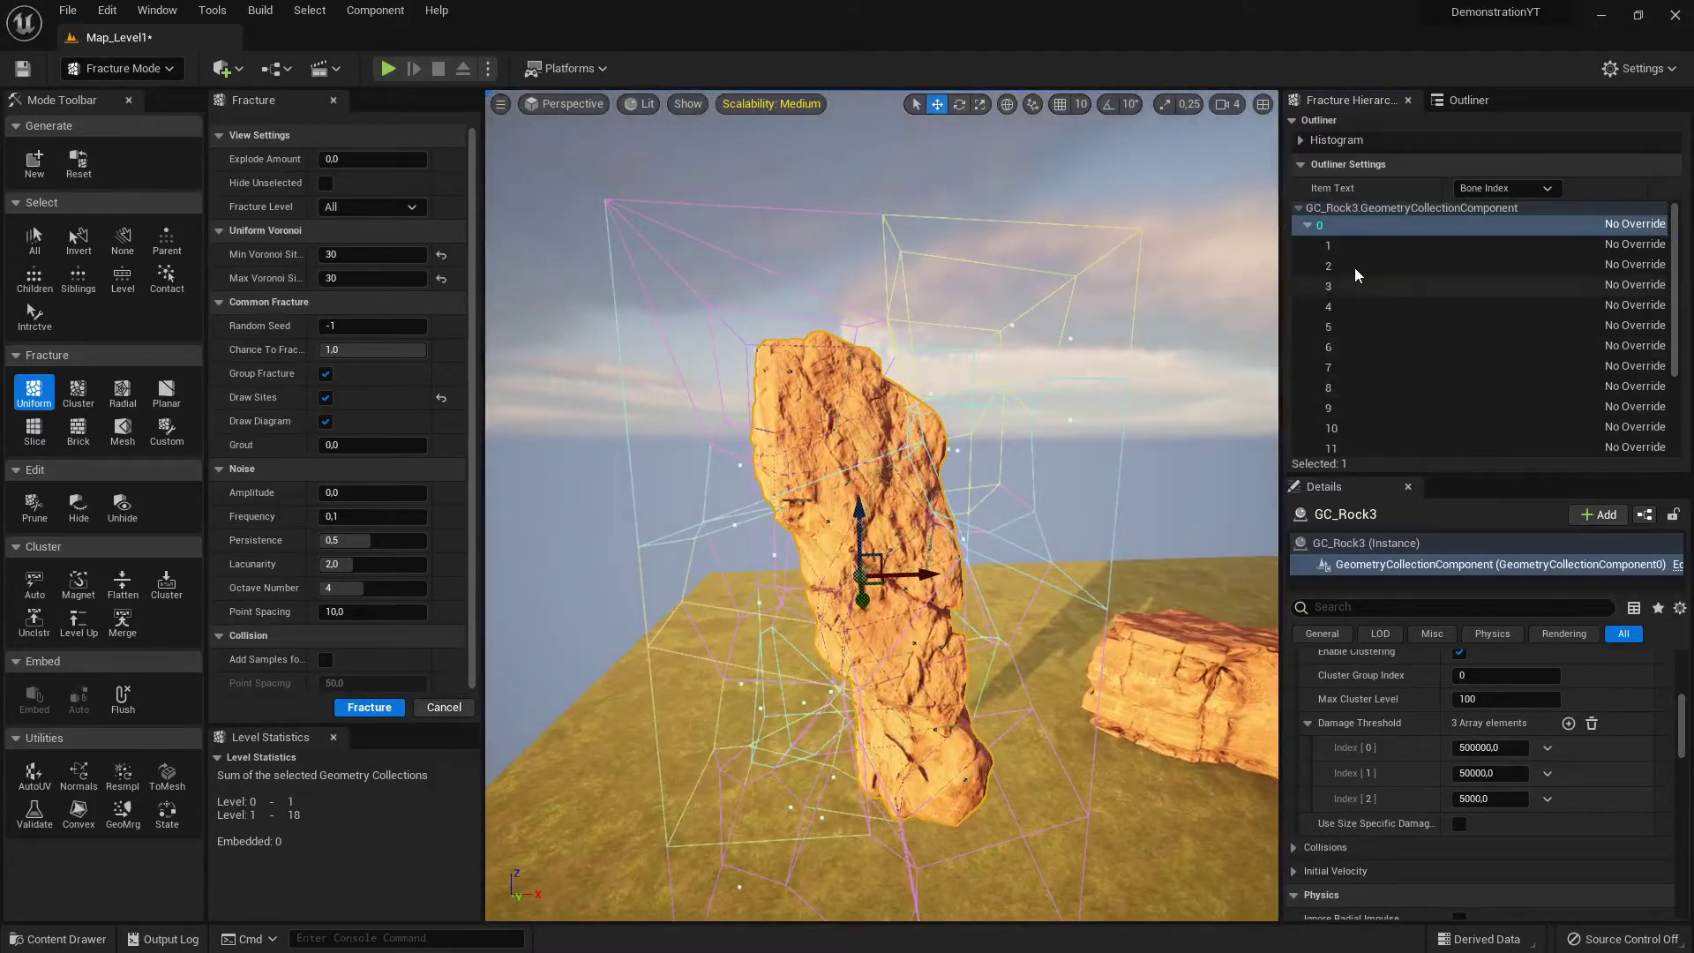
left_click(1343, 245)
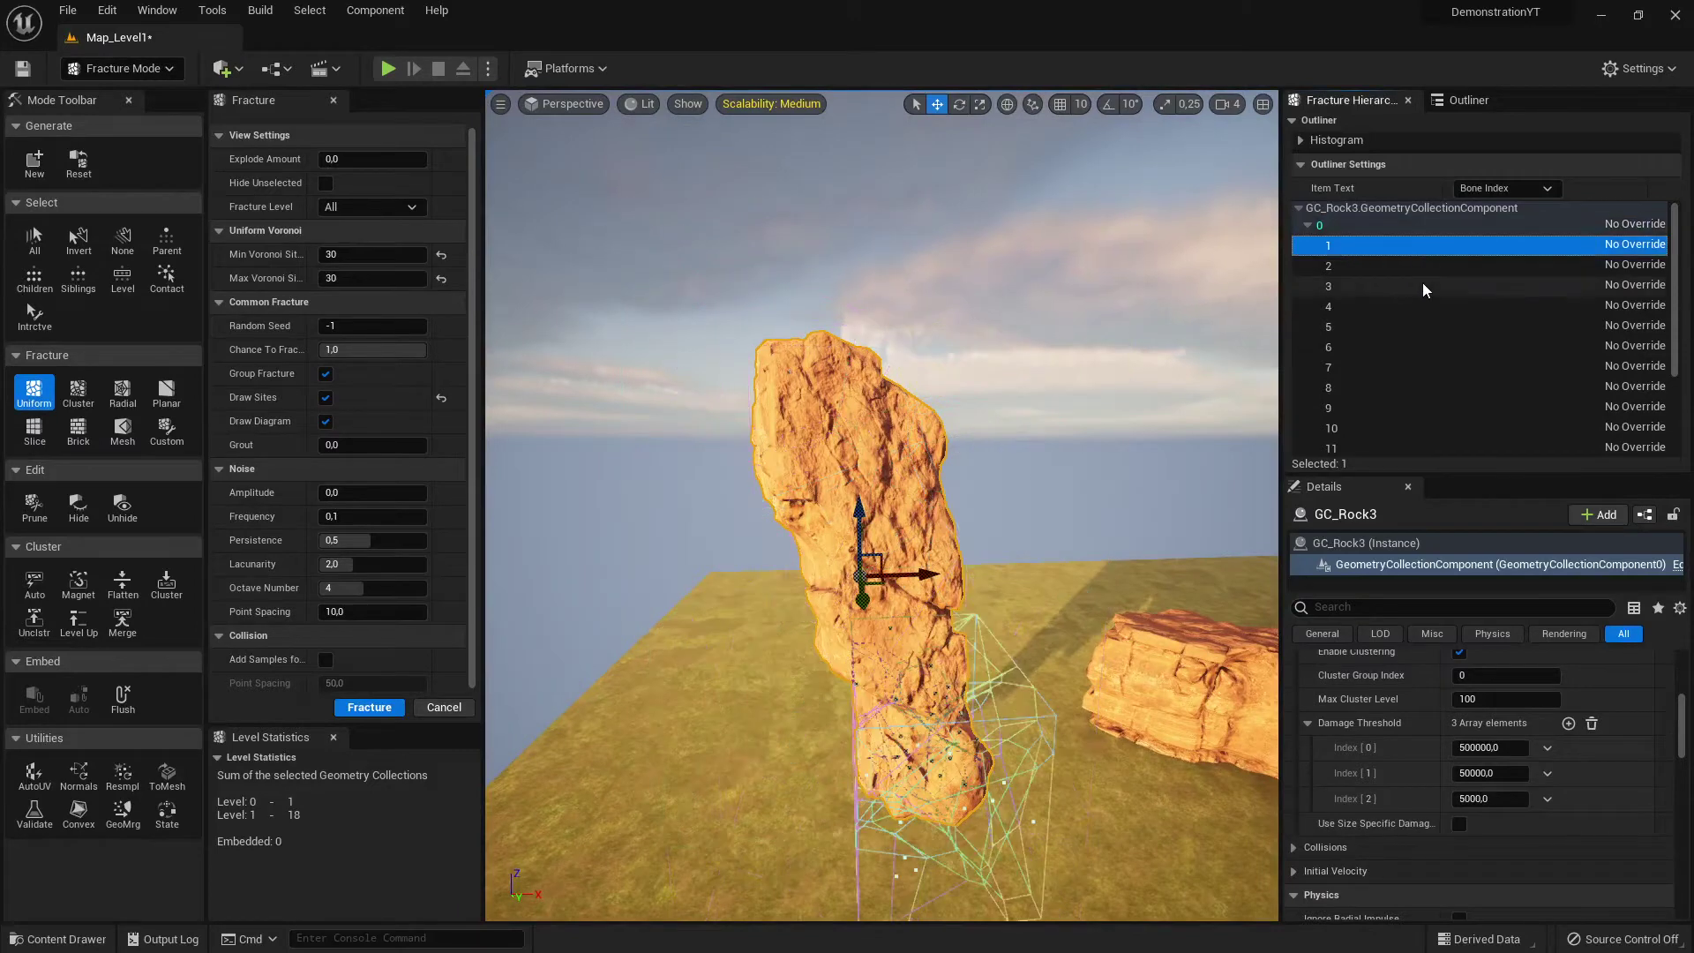
left_click(1328, 226)
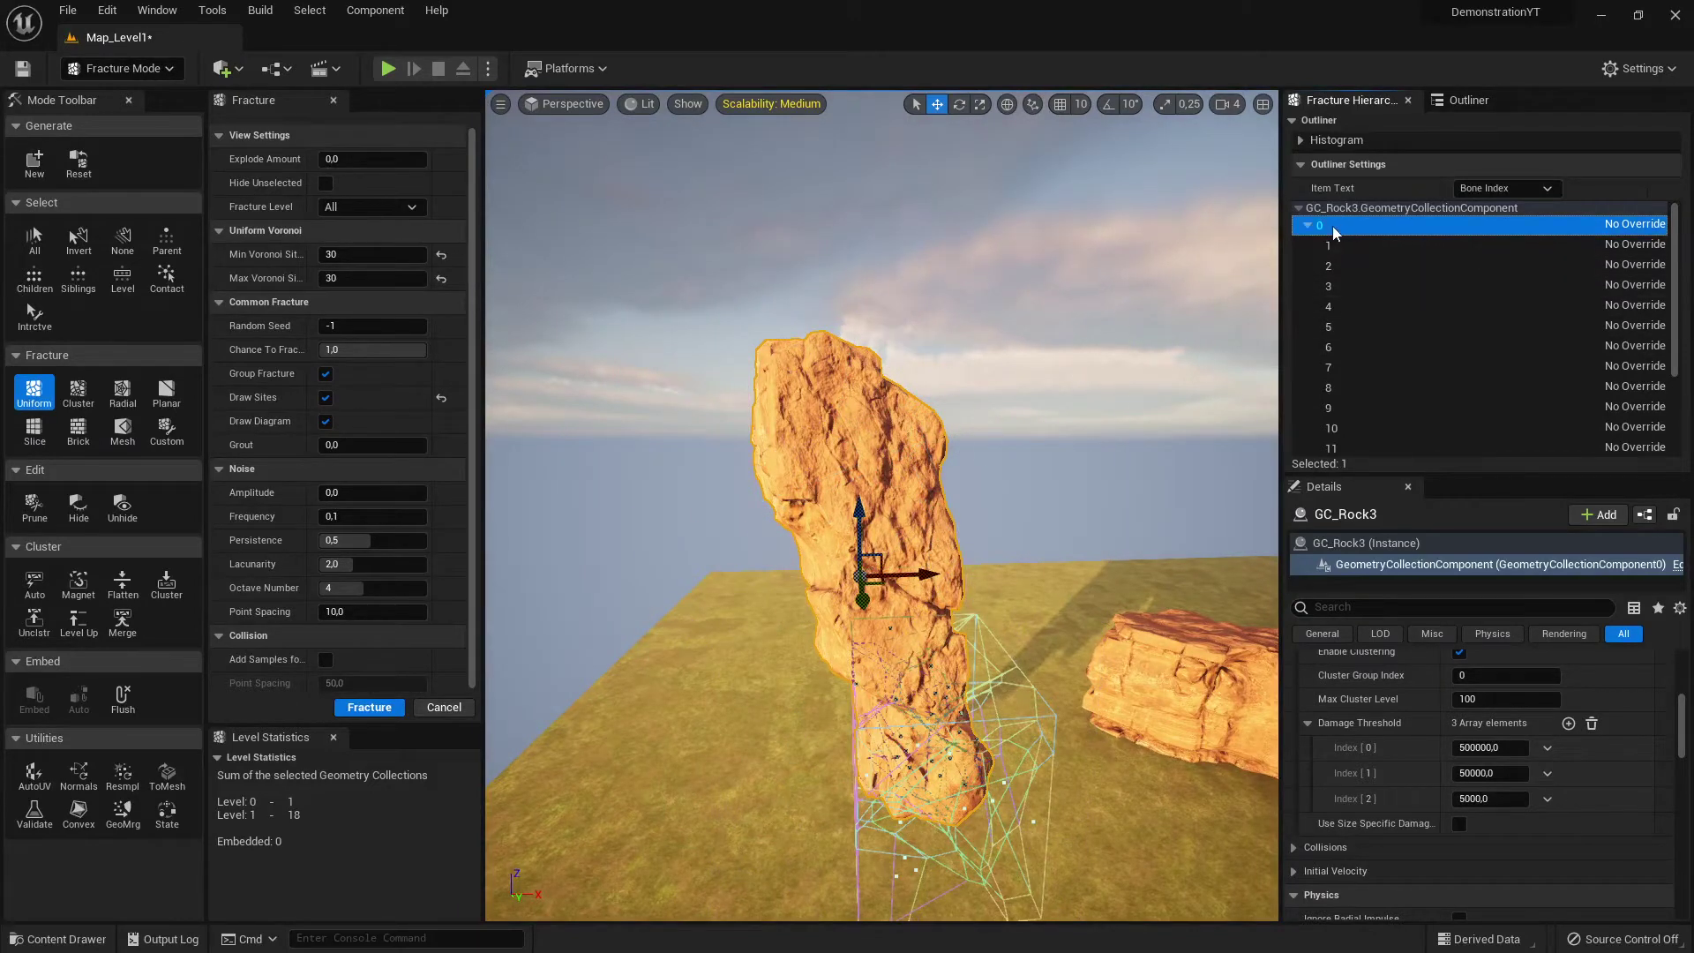
left_click(1368, 212)
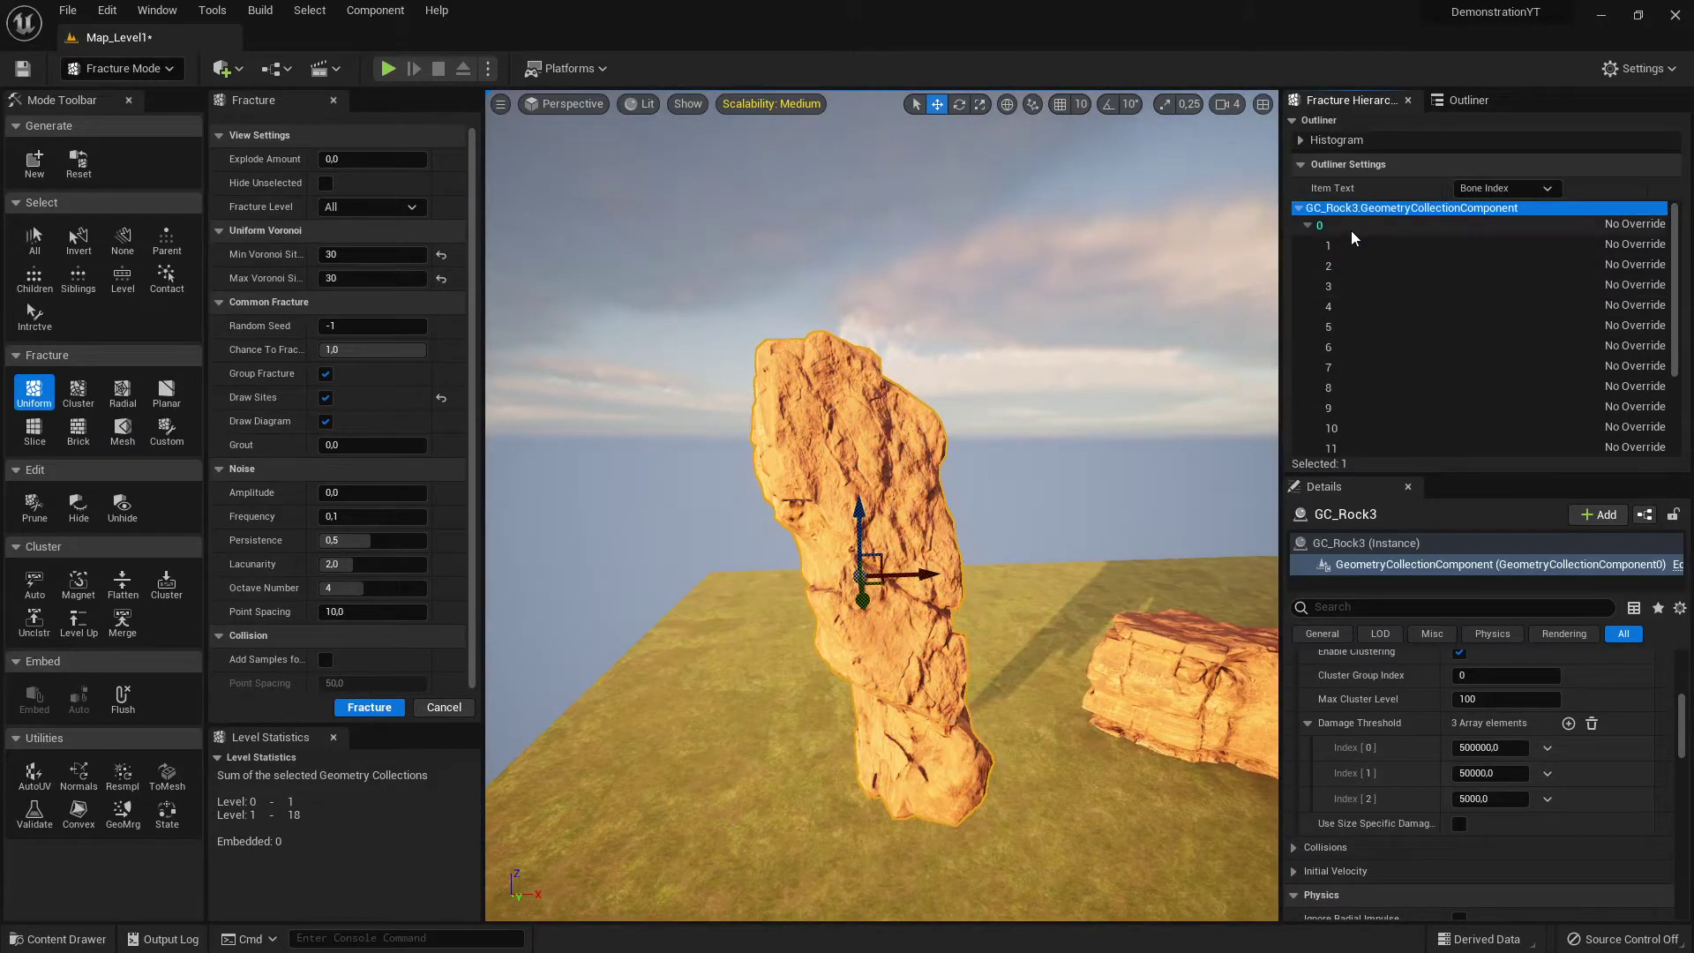
- Select bones 0 through 18 of GC_Rock3 and spread the pieces apart with an Explode Amount of 1.0
left_click(1352, 227)
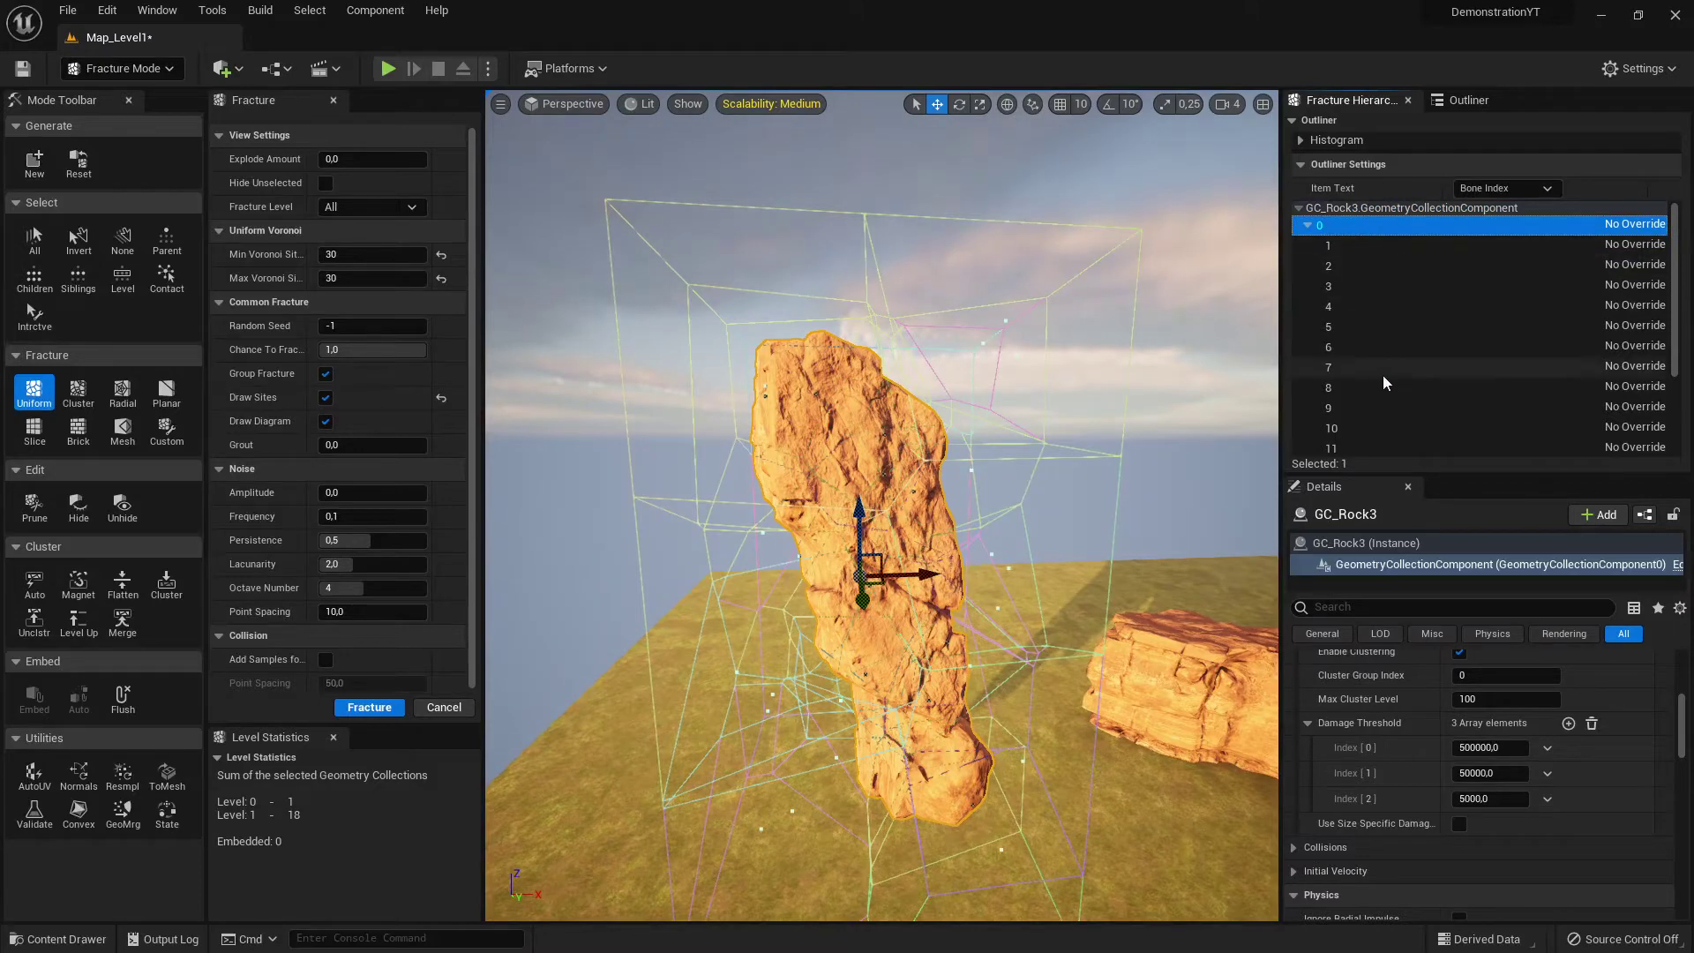
scroll(1466, 349, "down", 3)
left_click(1398, 441, "shift")
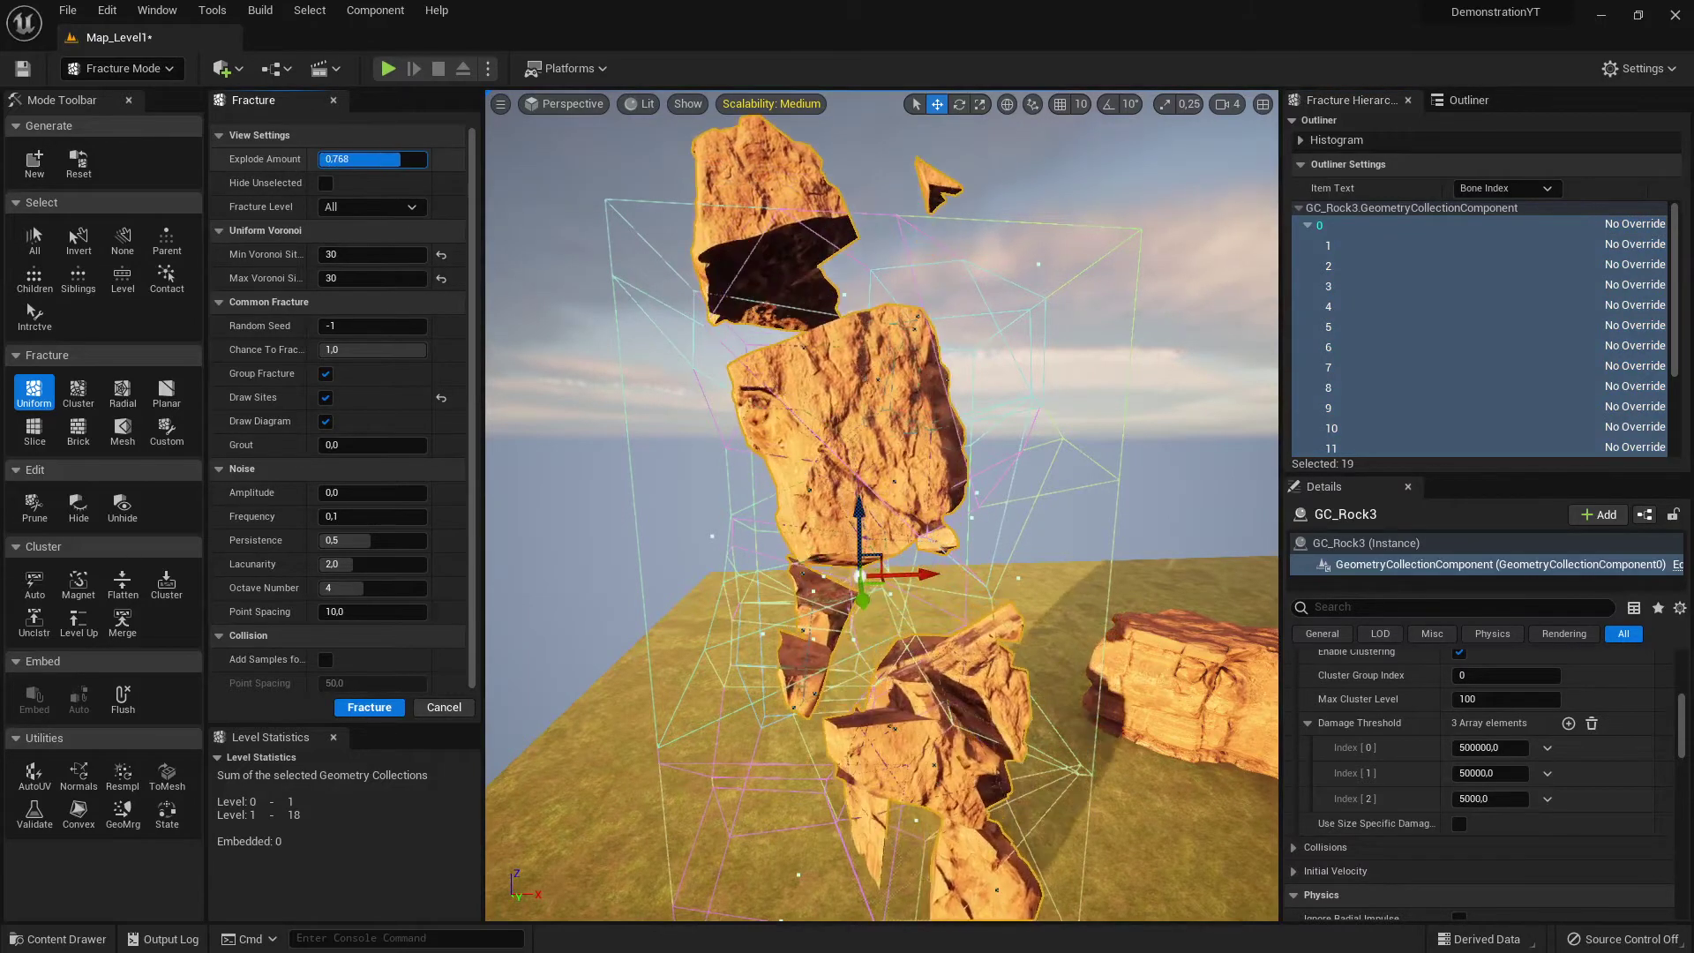
mouse_move(402, 159)
left_mouse_down()
mouse_move(339, 159)
mouse_move(427, 159)
mouse_move(320, 159)
mouse_move(427, 158)
left_mouse_up()
key("a")
right_click_drag(686, 282, 715, 305)
key("d")
key("a")
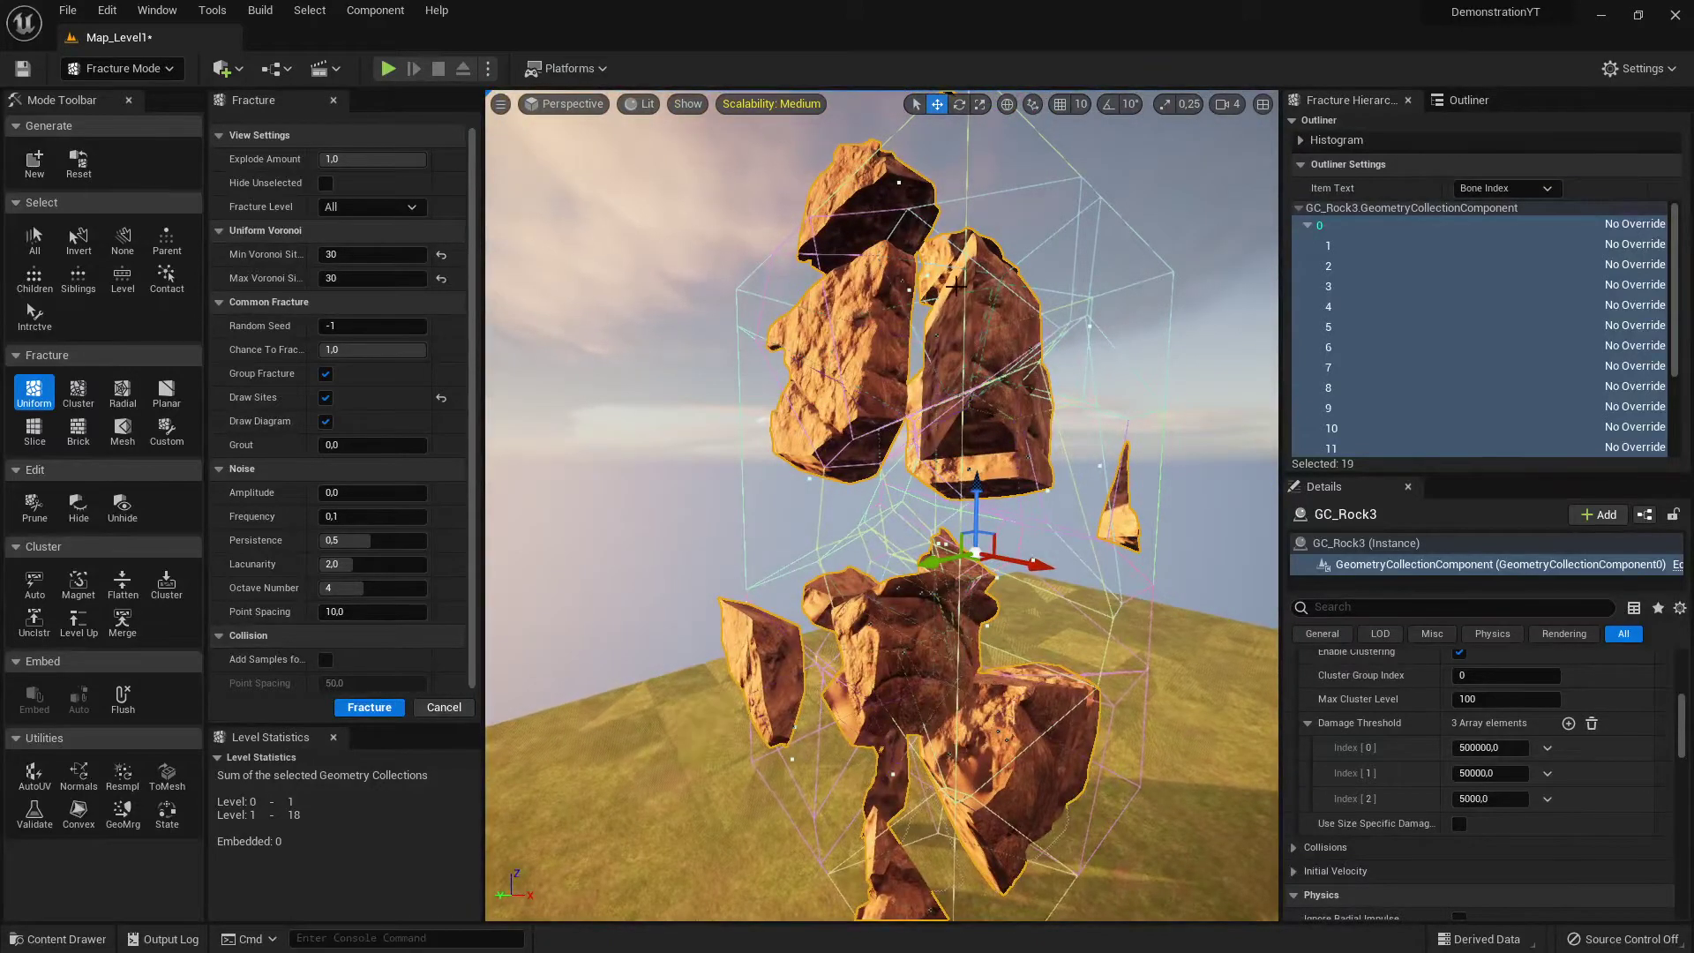
- Select bones 1, 7 and 9 in turn to locate their pieces in the exploded rock
left_click(1330, 246)
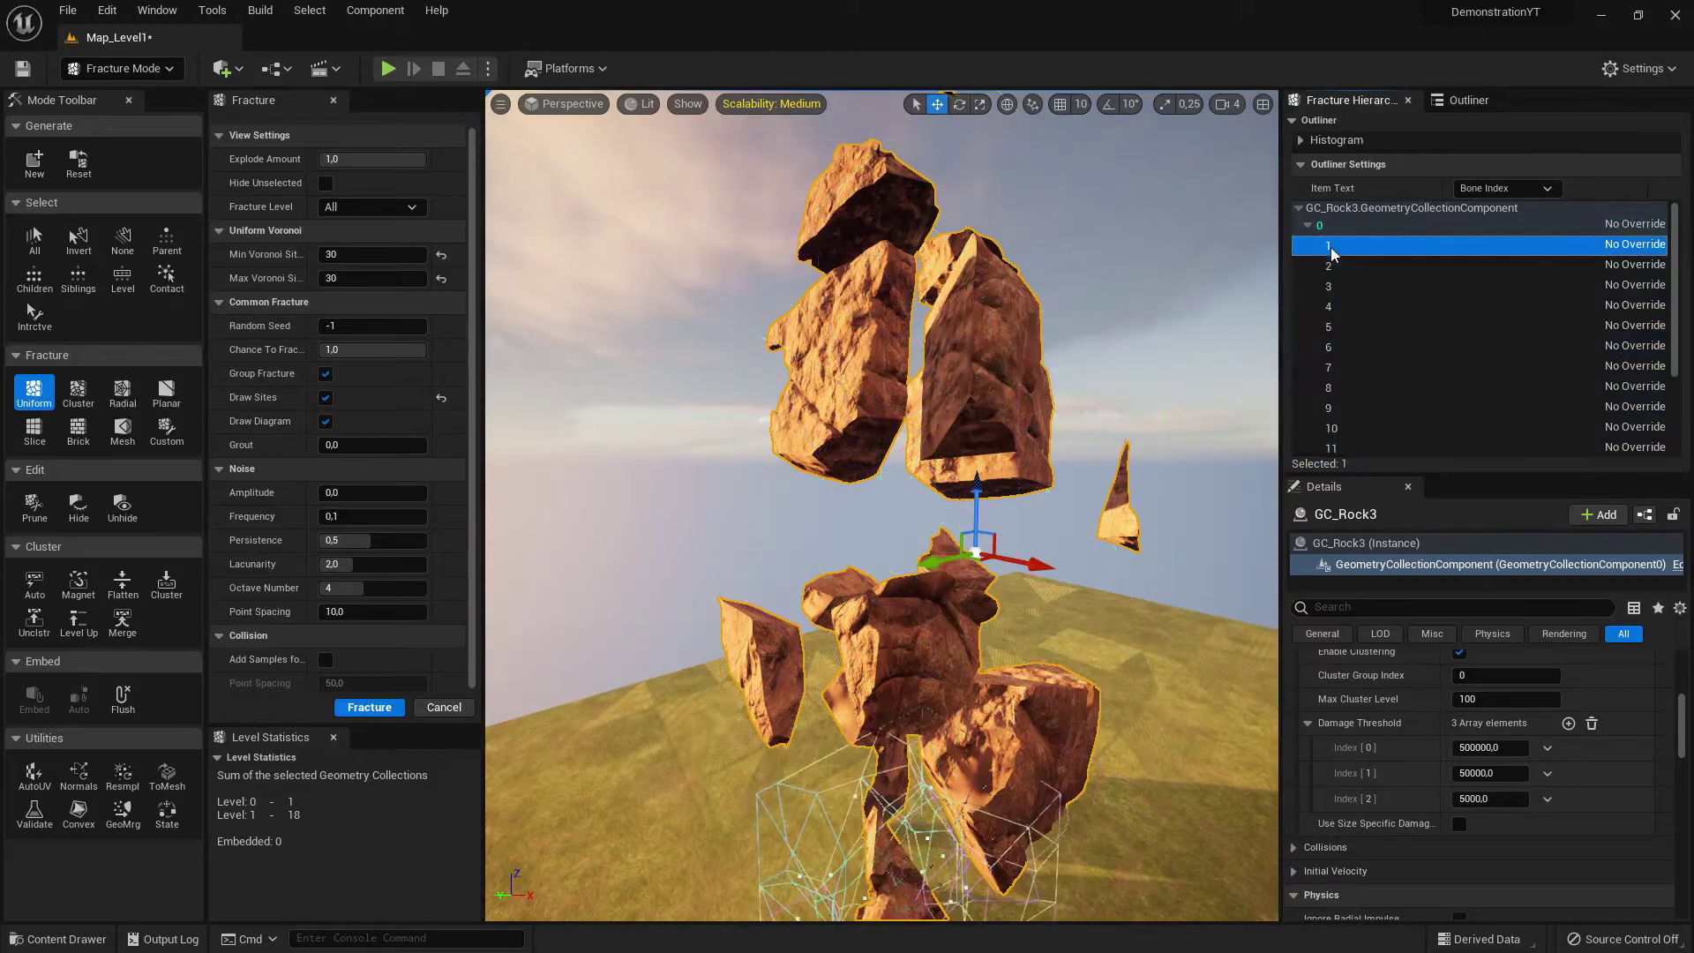
key("a")
right_click_drag(1020, 302, 1117, 305)
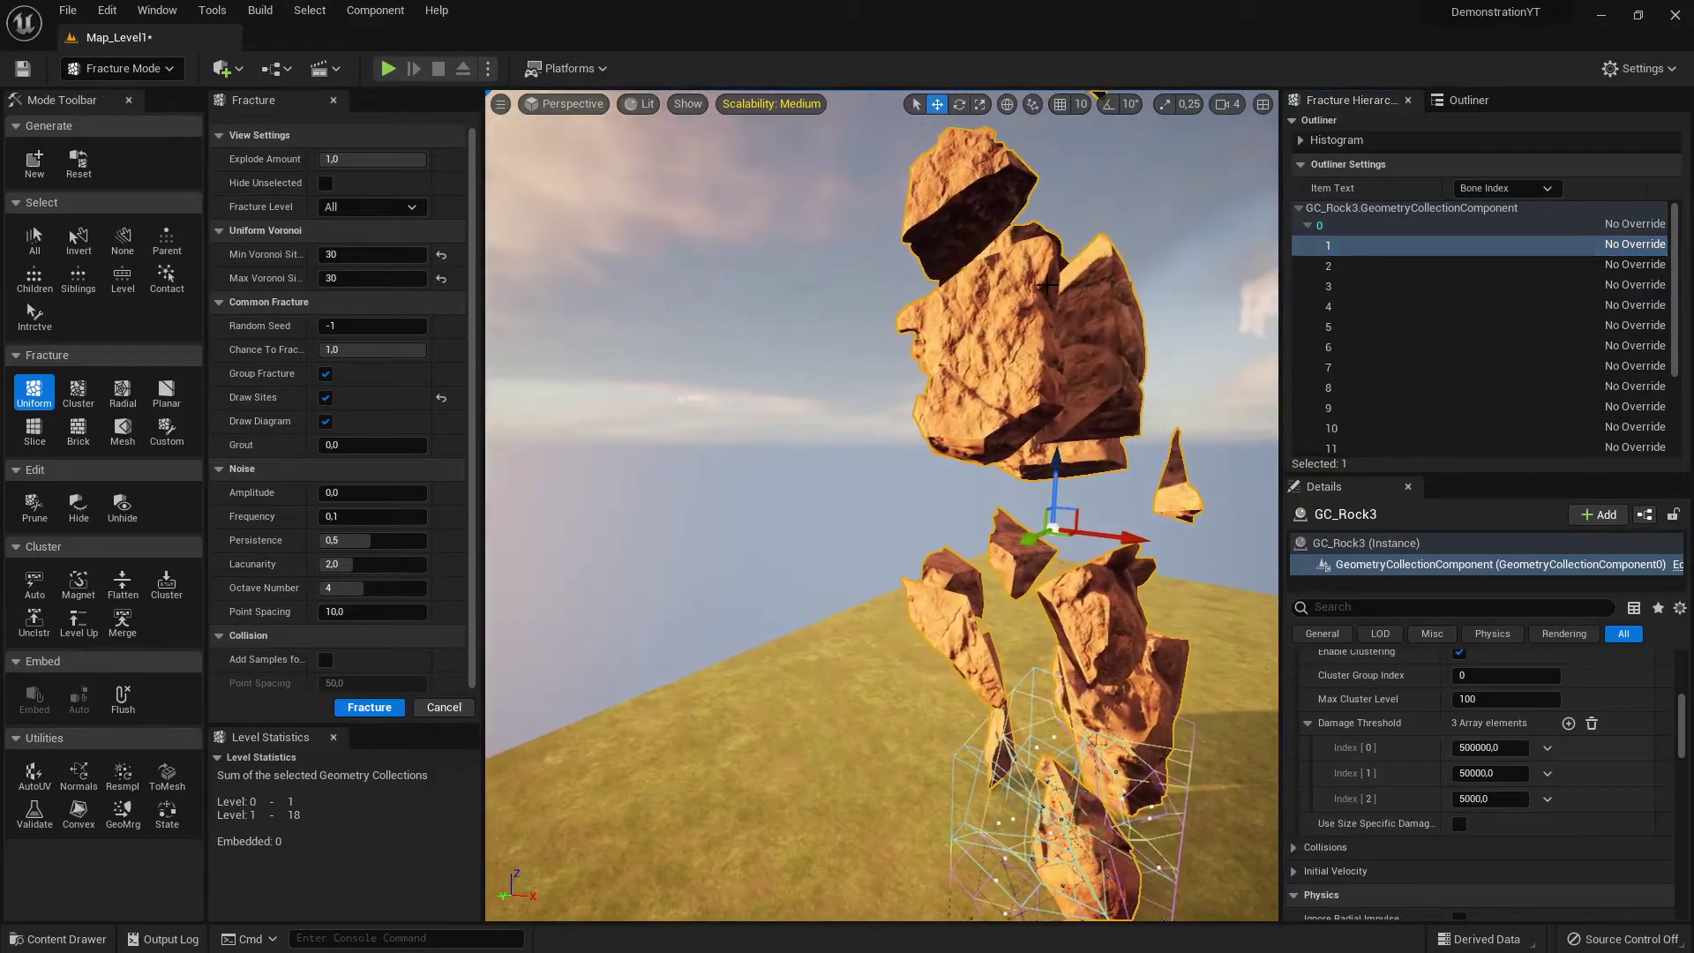
left_click(991, 340)
key("a")
right_click_drag(953, 359, 1129, 356)
right_click_drag(904, 253, 1044, 253)
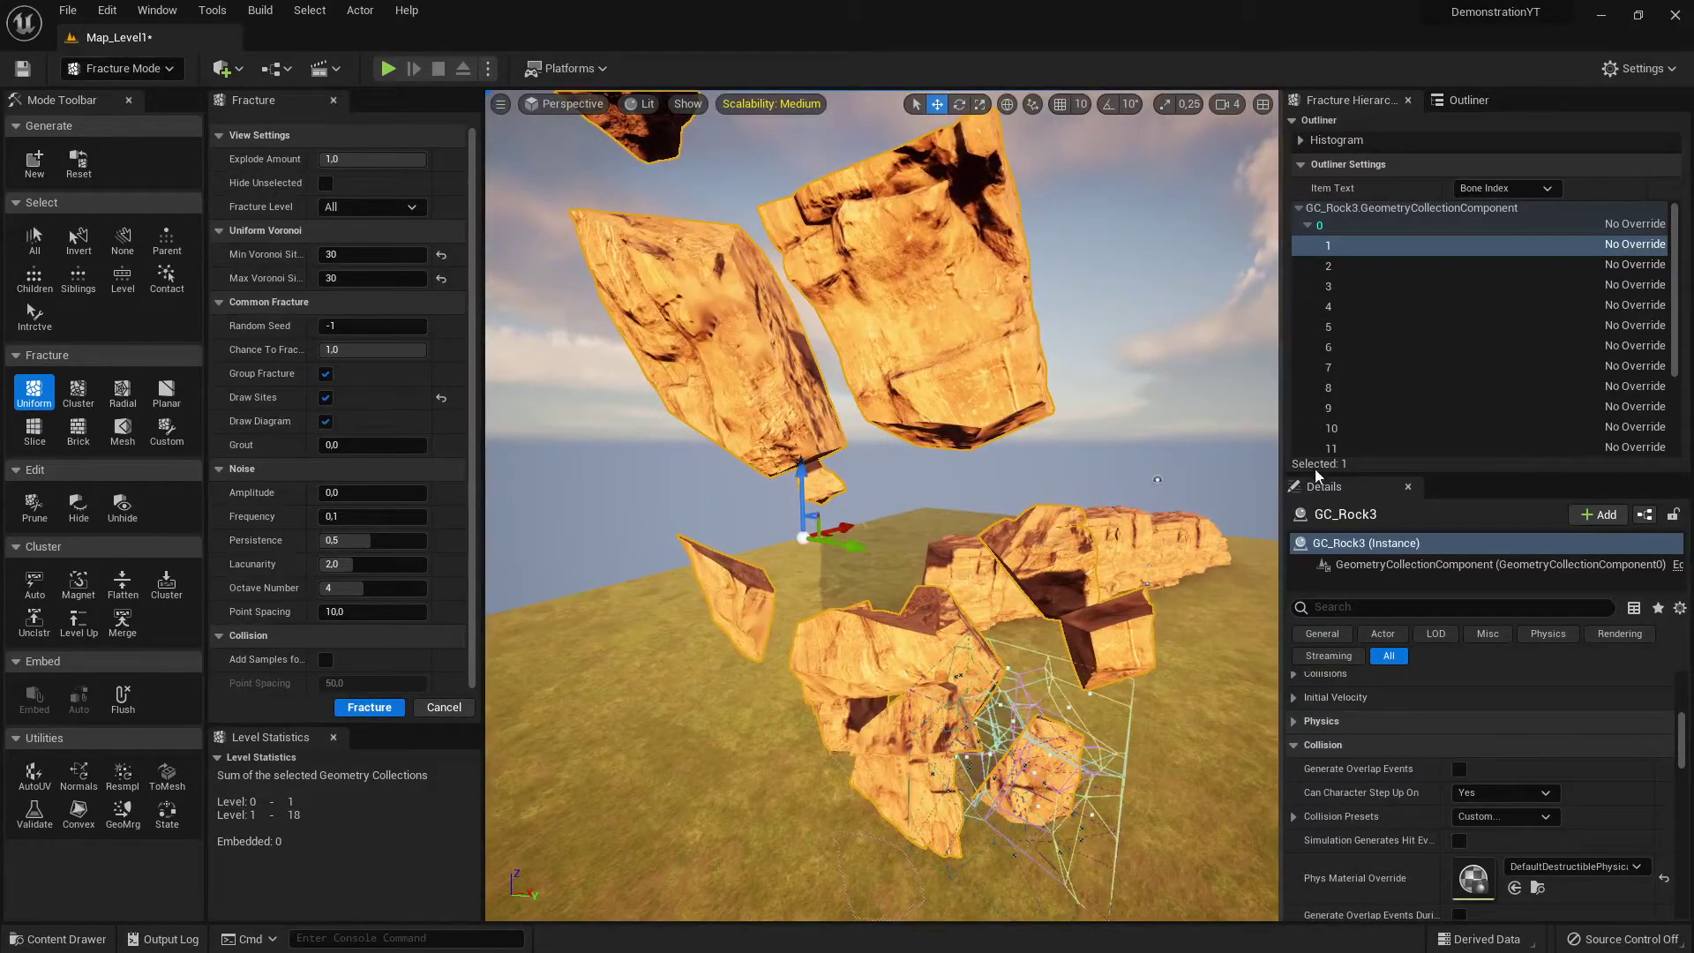
left_click(1416, 367)
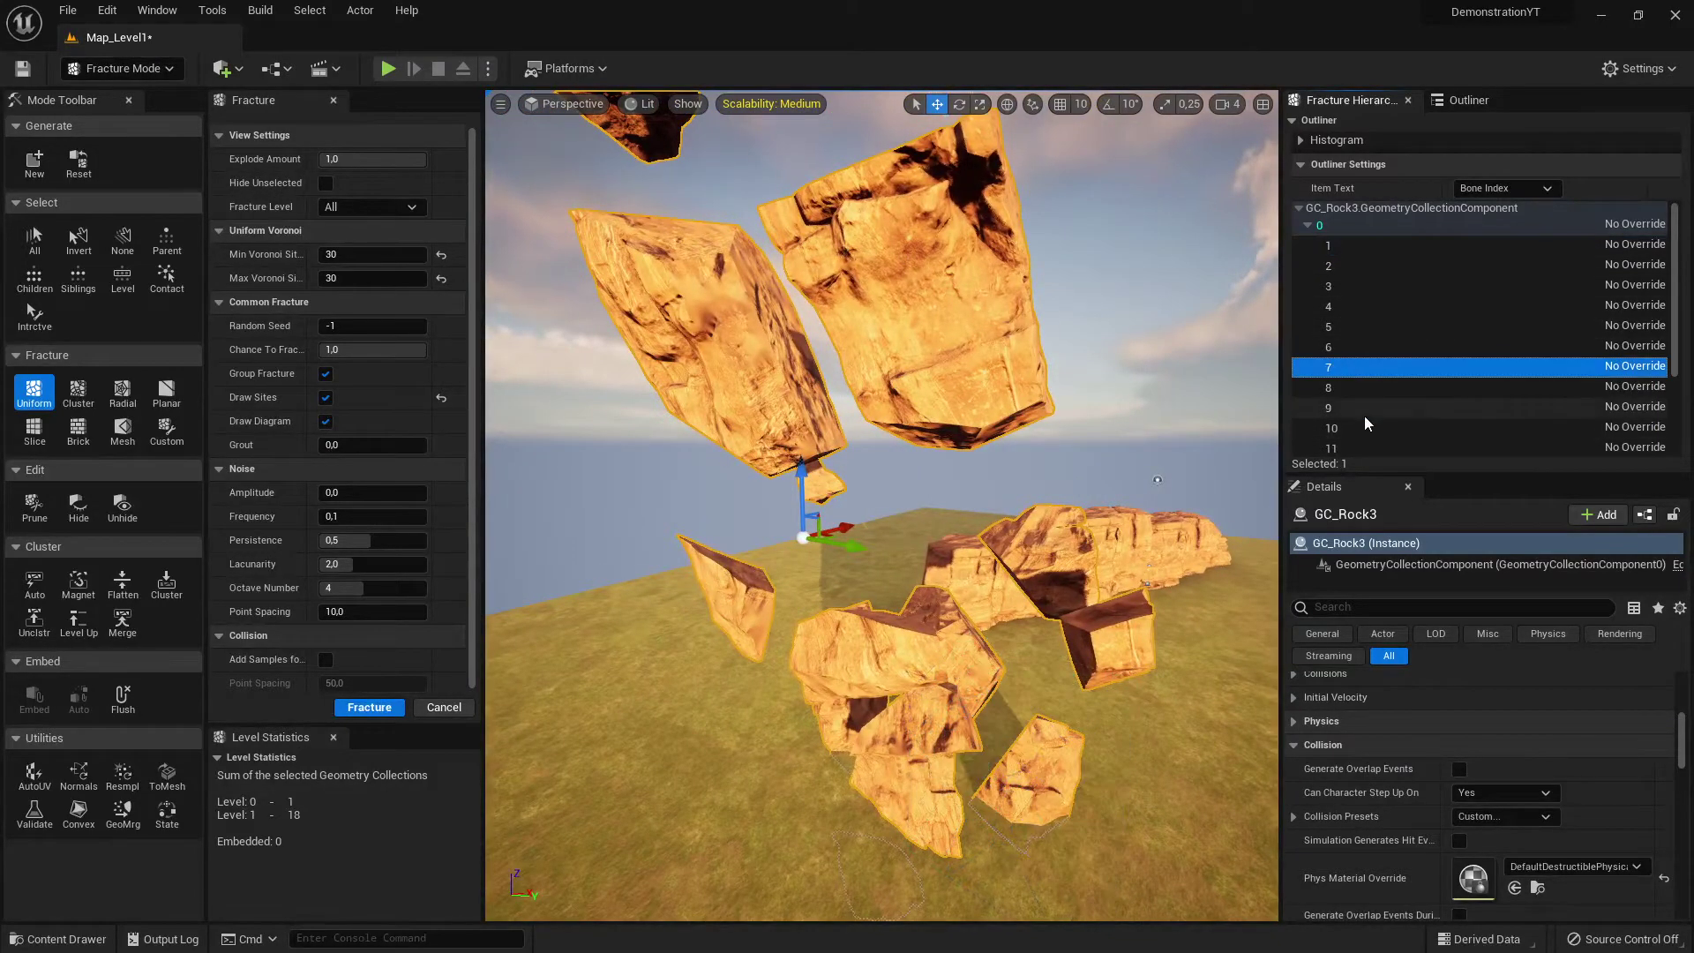
left_click(1364, 408)
left_click(1373, 366)
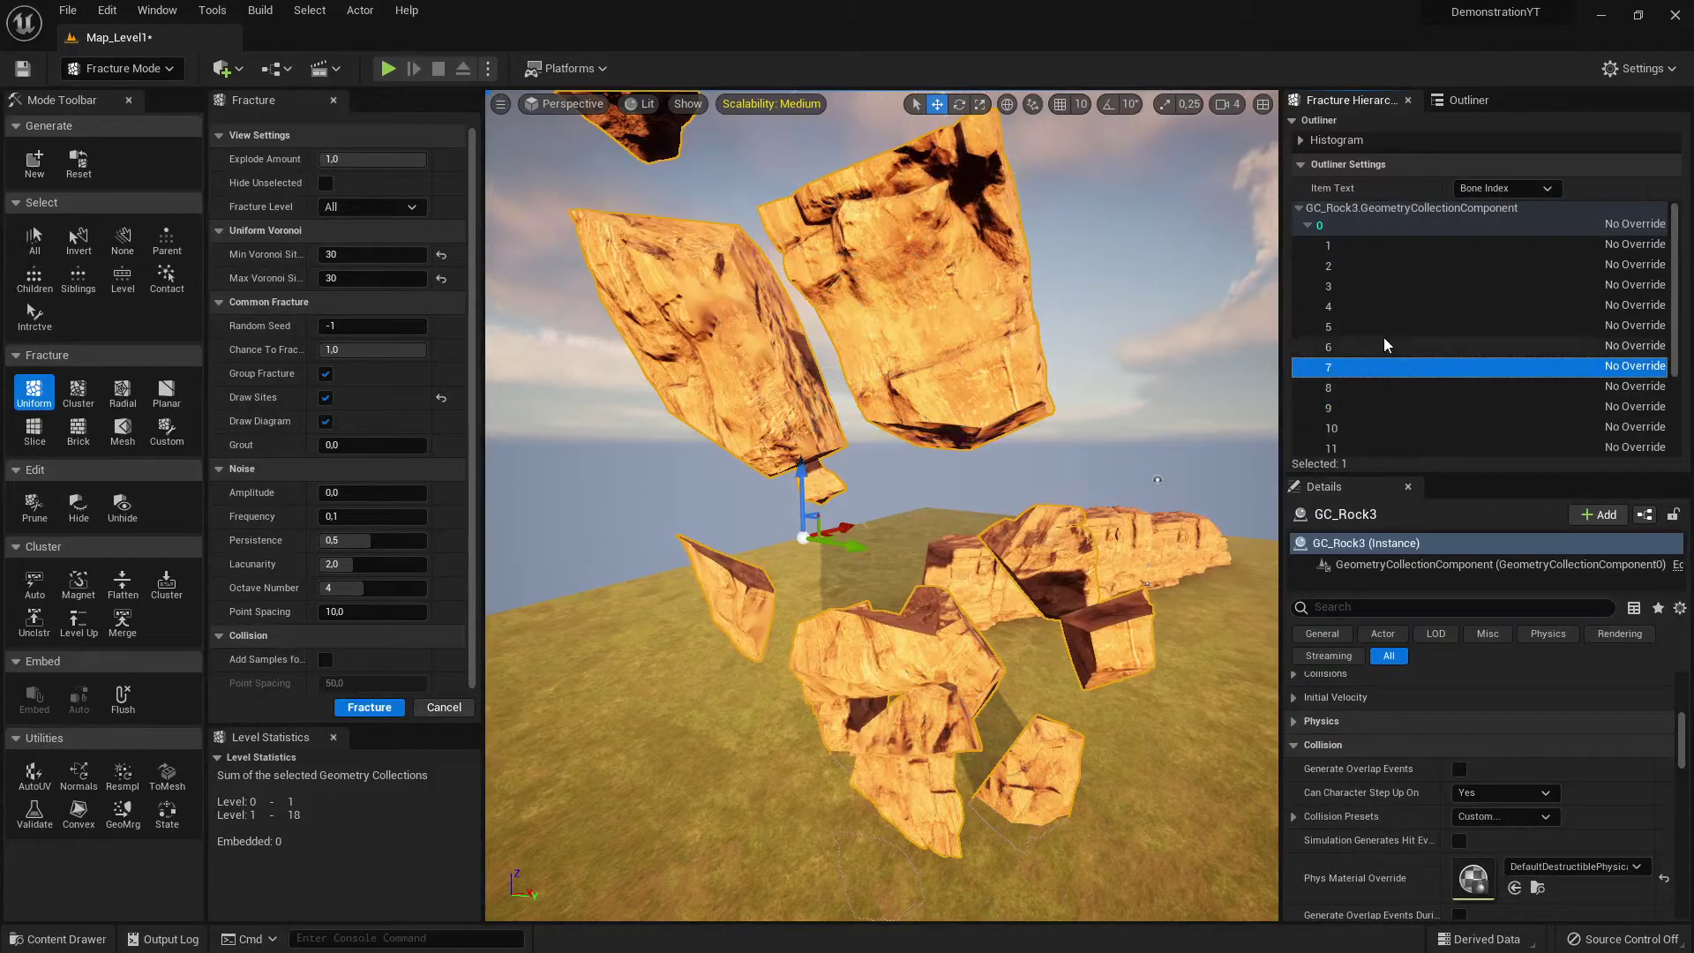
scroll(1380, 339, "down", 5)
scroll(1380, 340, "up", 4)
- Set the hierarchy's Item Text to Bone Name and select the pieces whose names end in Var1_4 and Var1_9
left_click(1503, 190)
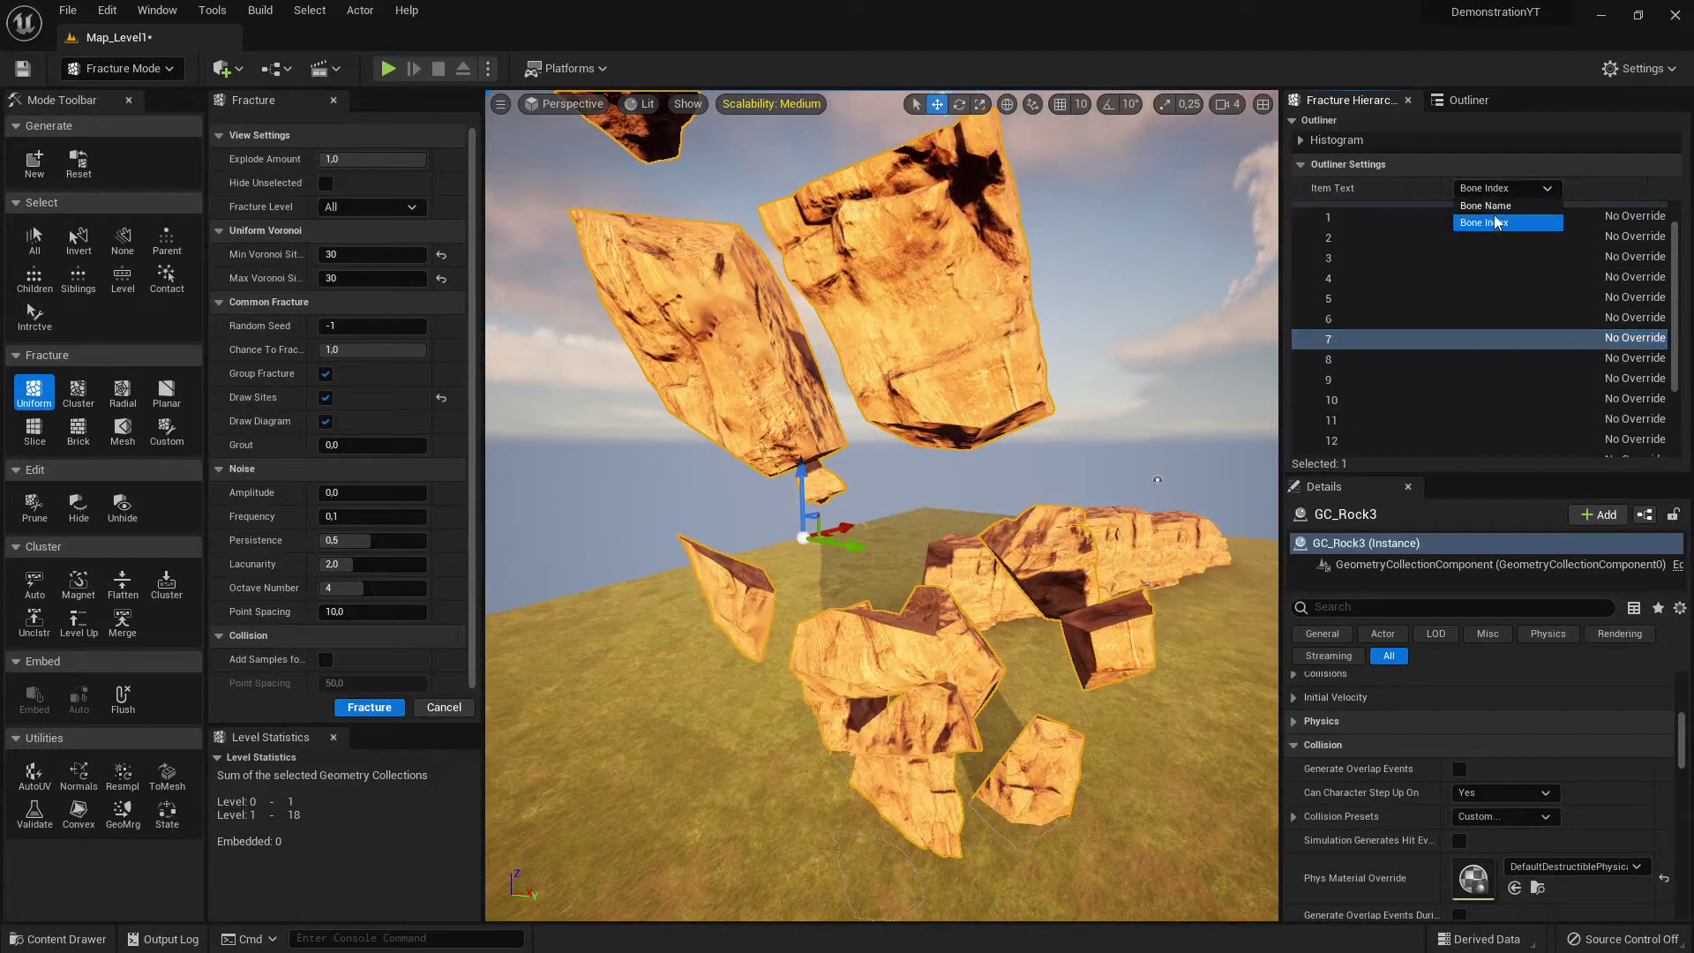
left_click(1485, 206)
left_click(1386, 302)
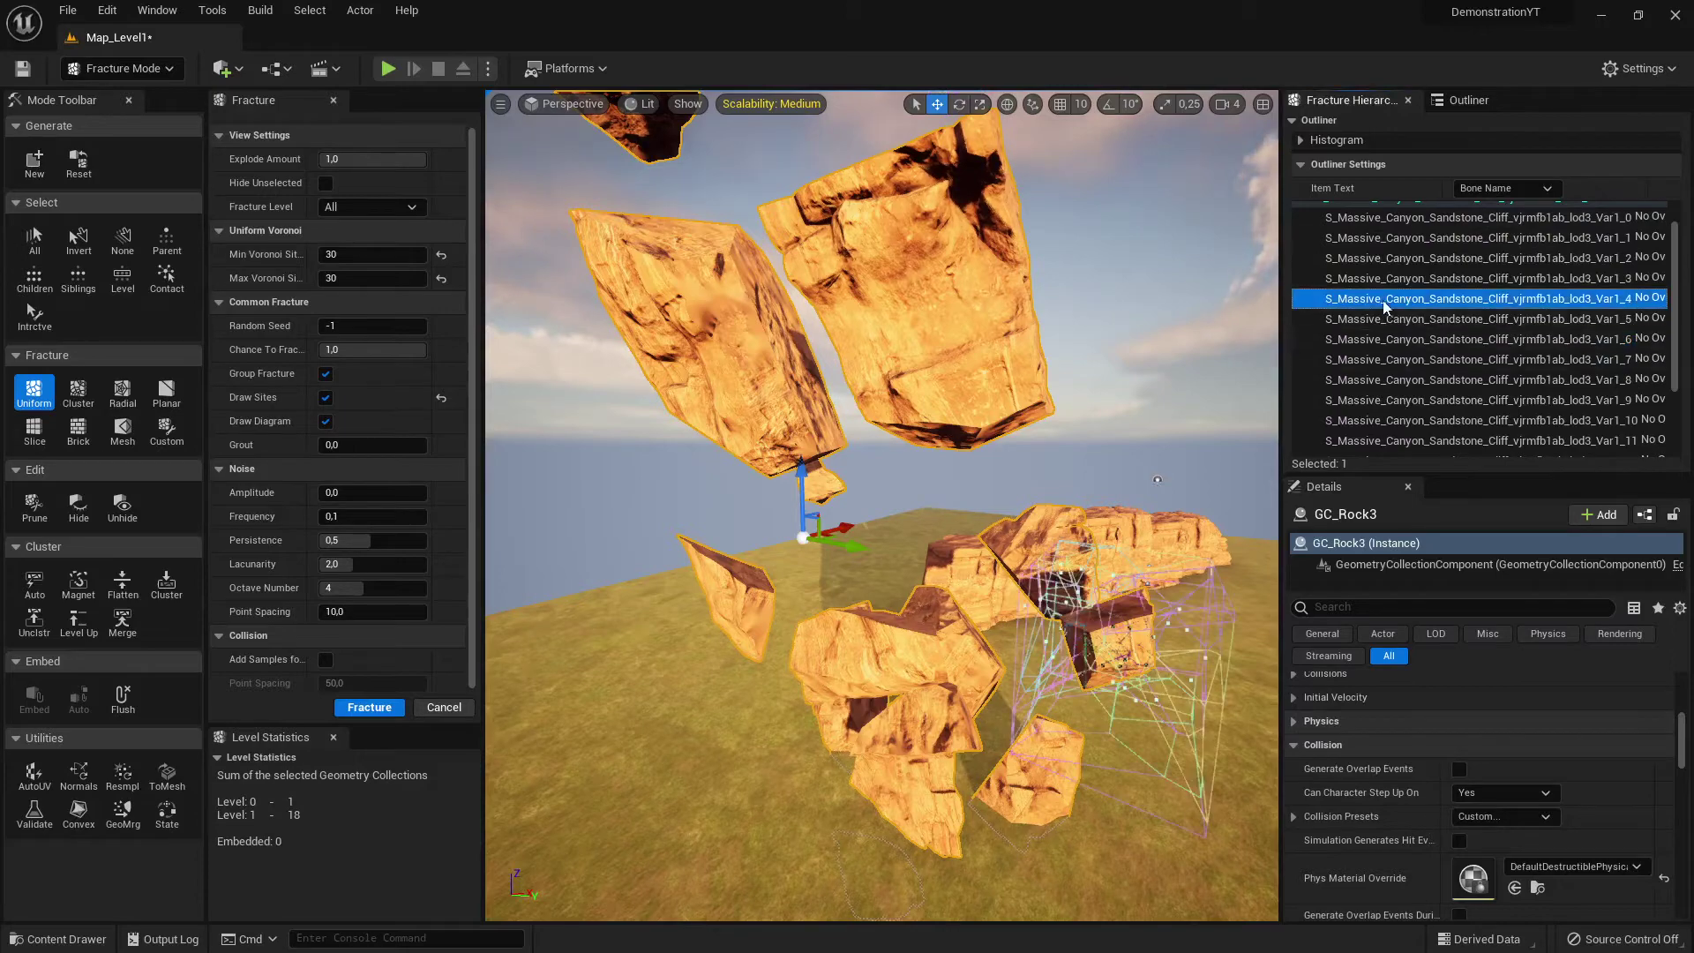
left_click(1403, 399)
right_click_drag(1190, 432, 776, 464)
key("d")
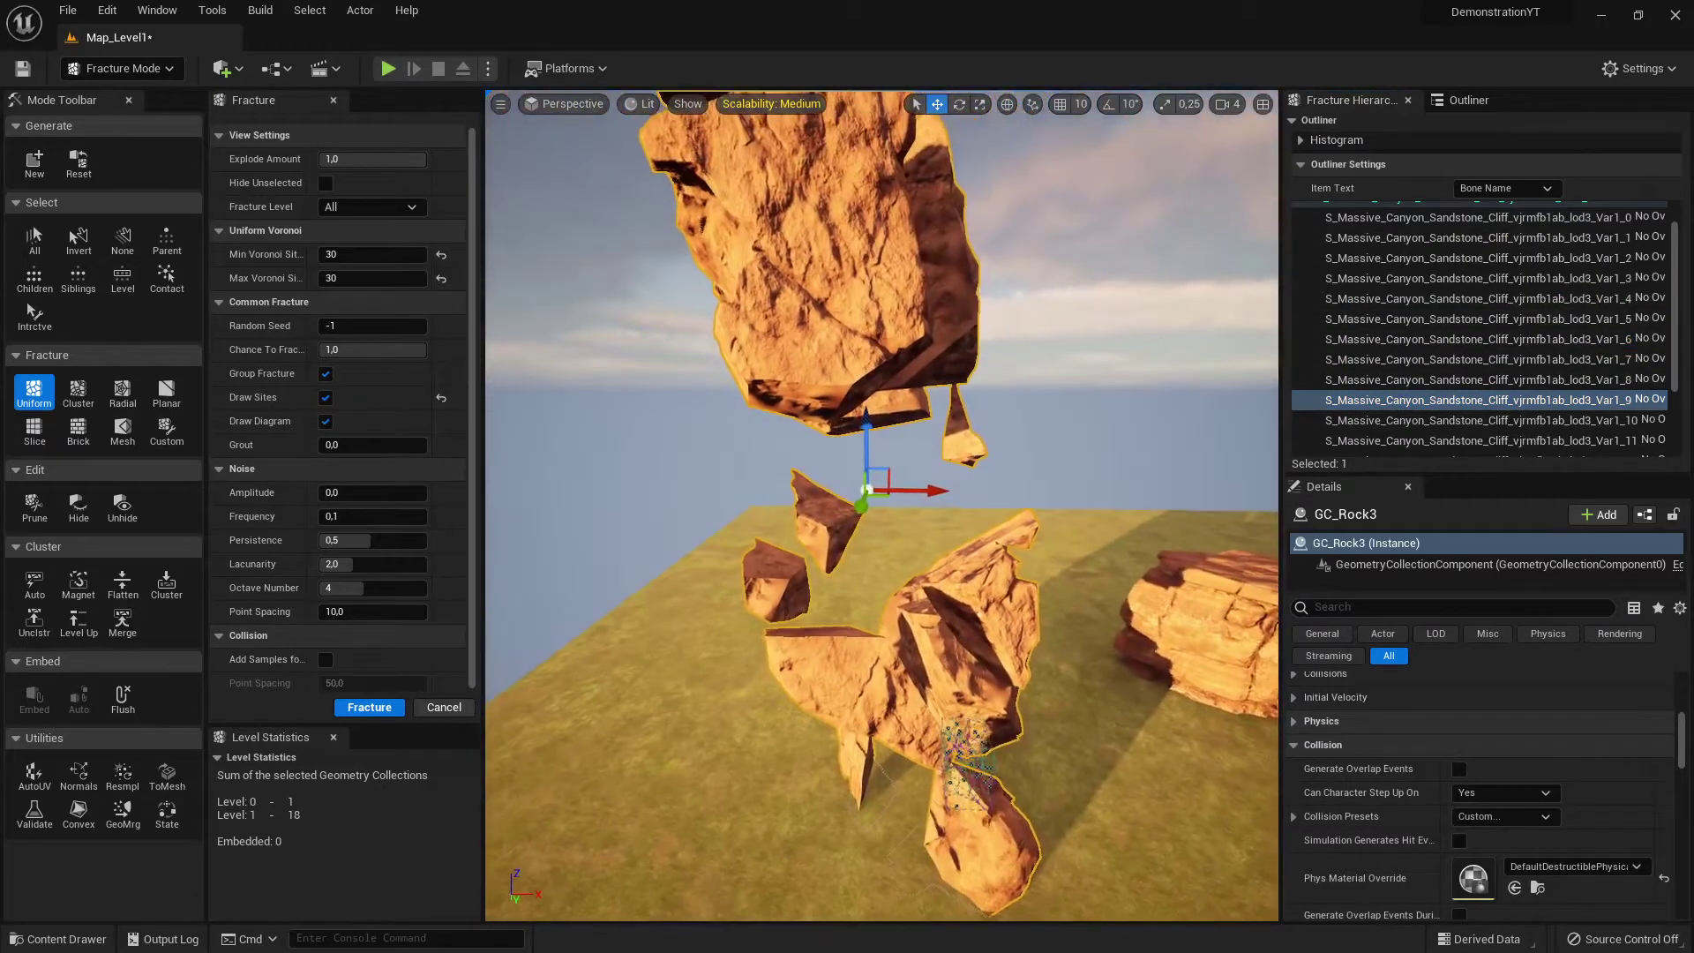
- Set the hierarchy's Item Text back to Bone Index
left_click(1491, 190)
left_click(1500, 190)
left_click(1499, 226)
scroll(1355, 336, "up", 2)
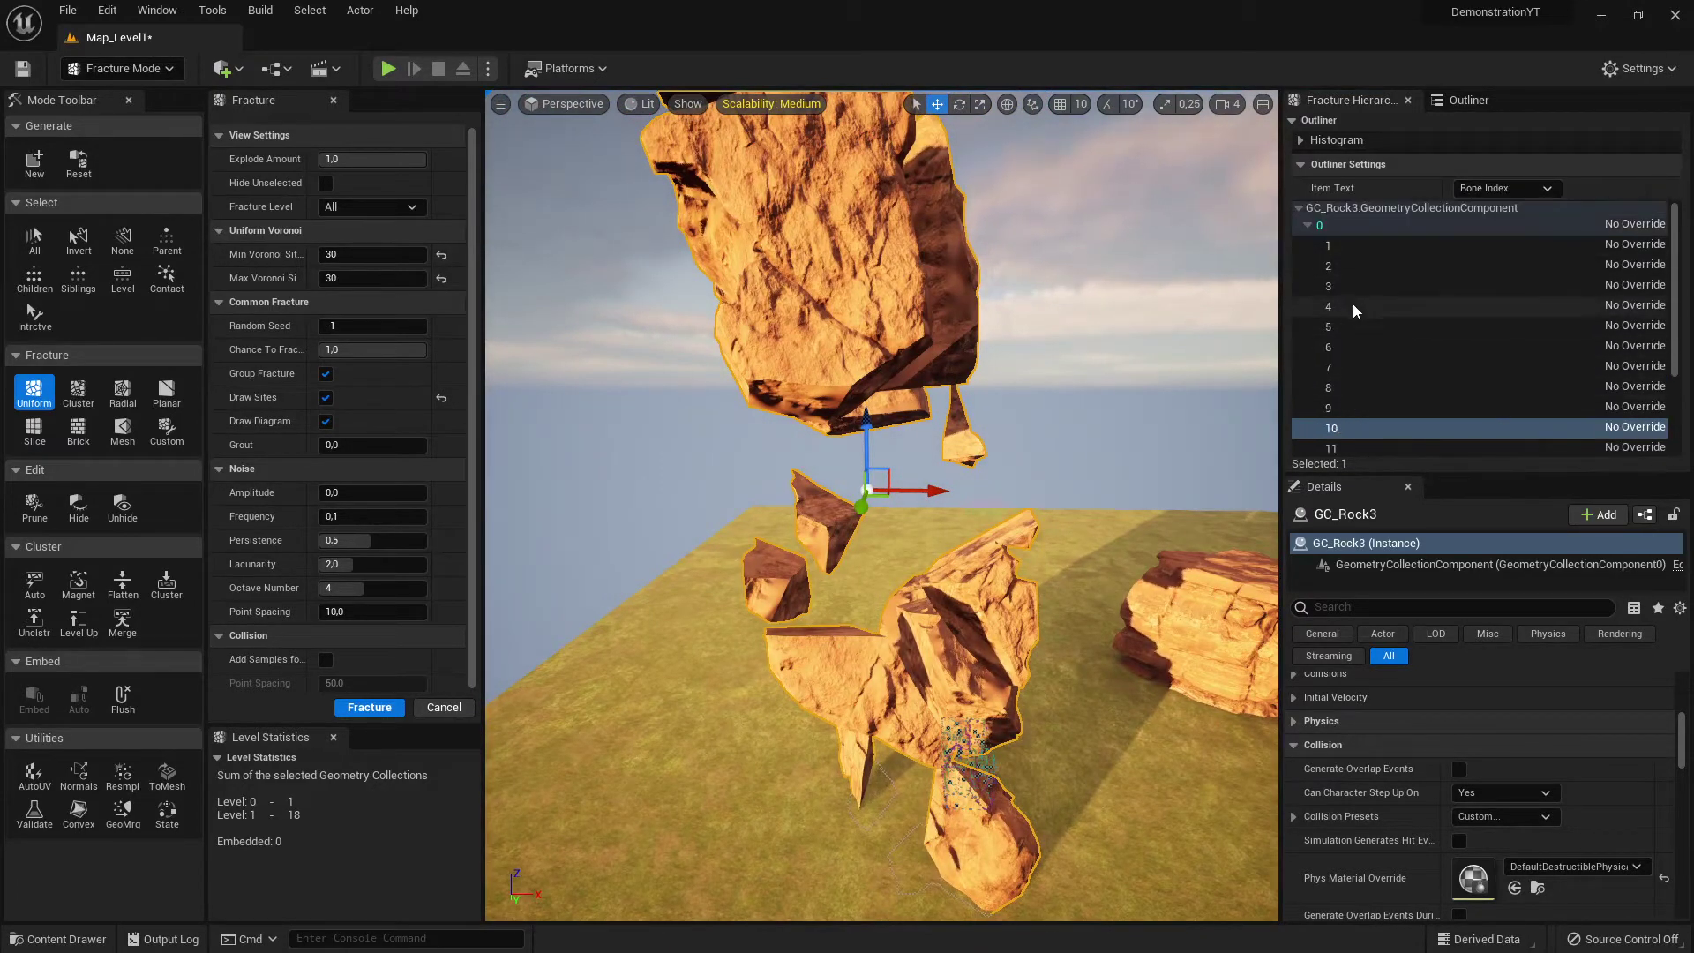
- Go through individual bones from 1 to 11 in the hierarchy to identify the matching rock pieces
left_click(1336, 246)
right_click_drag(1147, 353, 1232, 323)
key("w")
key("s")
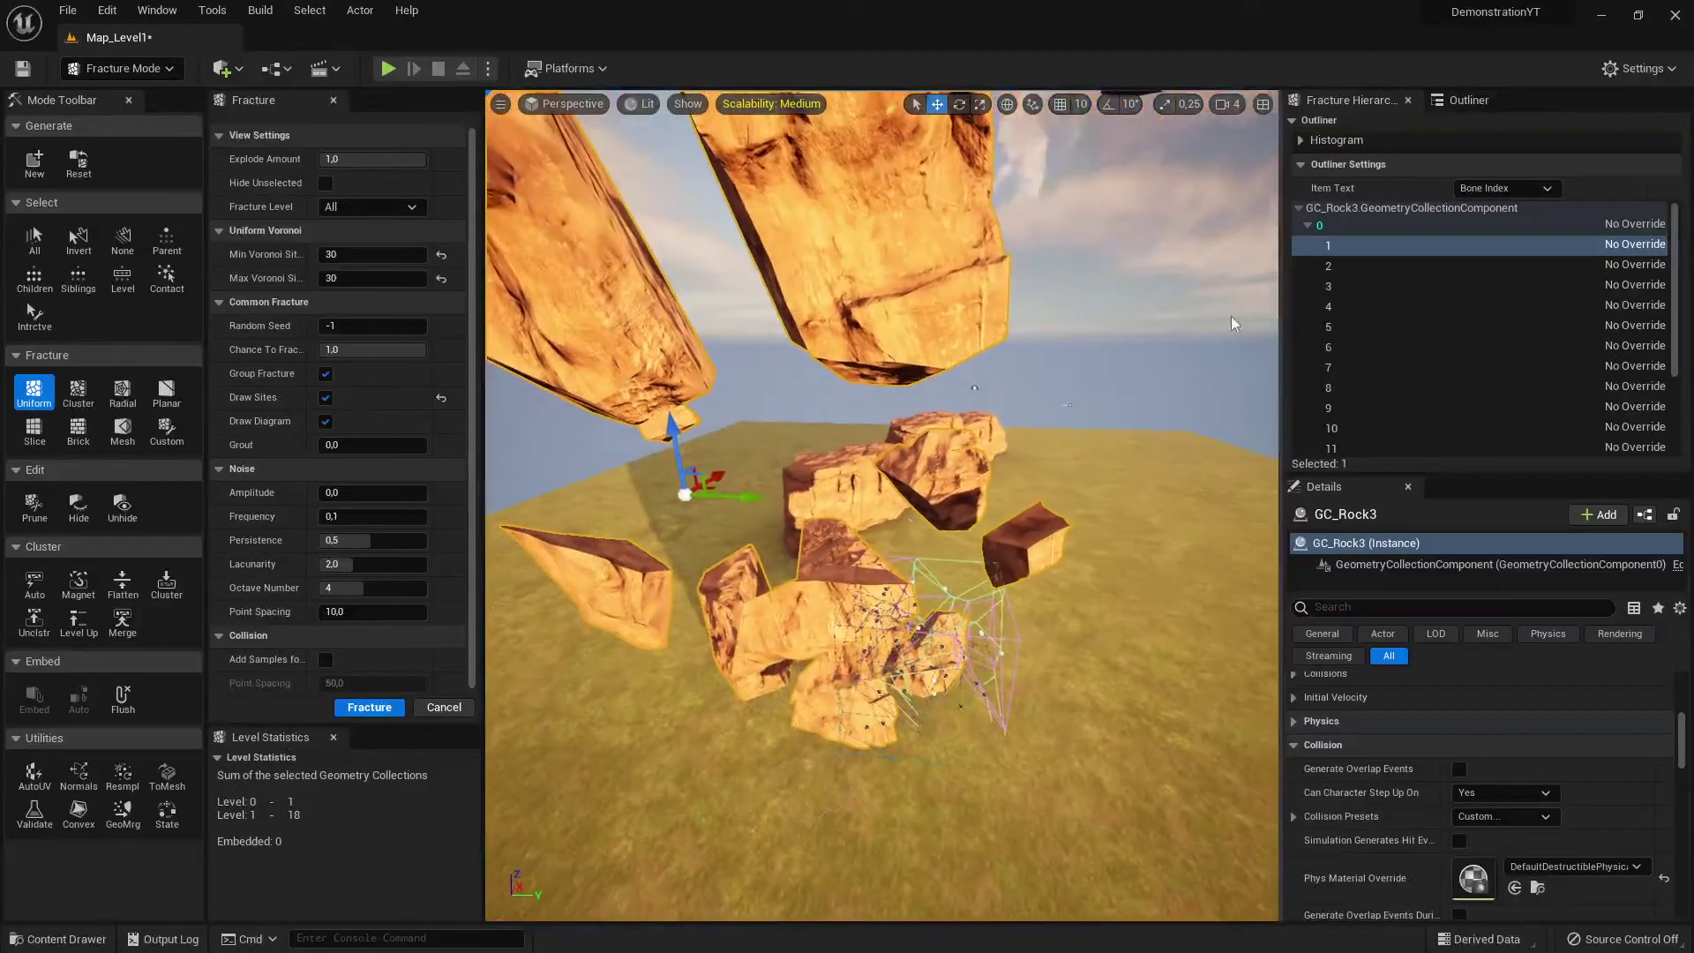
left_click(1339, 286)
left_click(1346, 348)
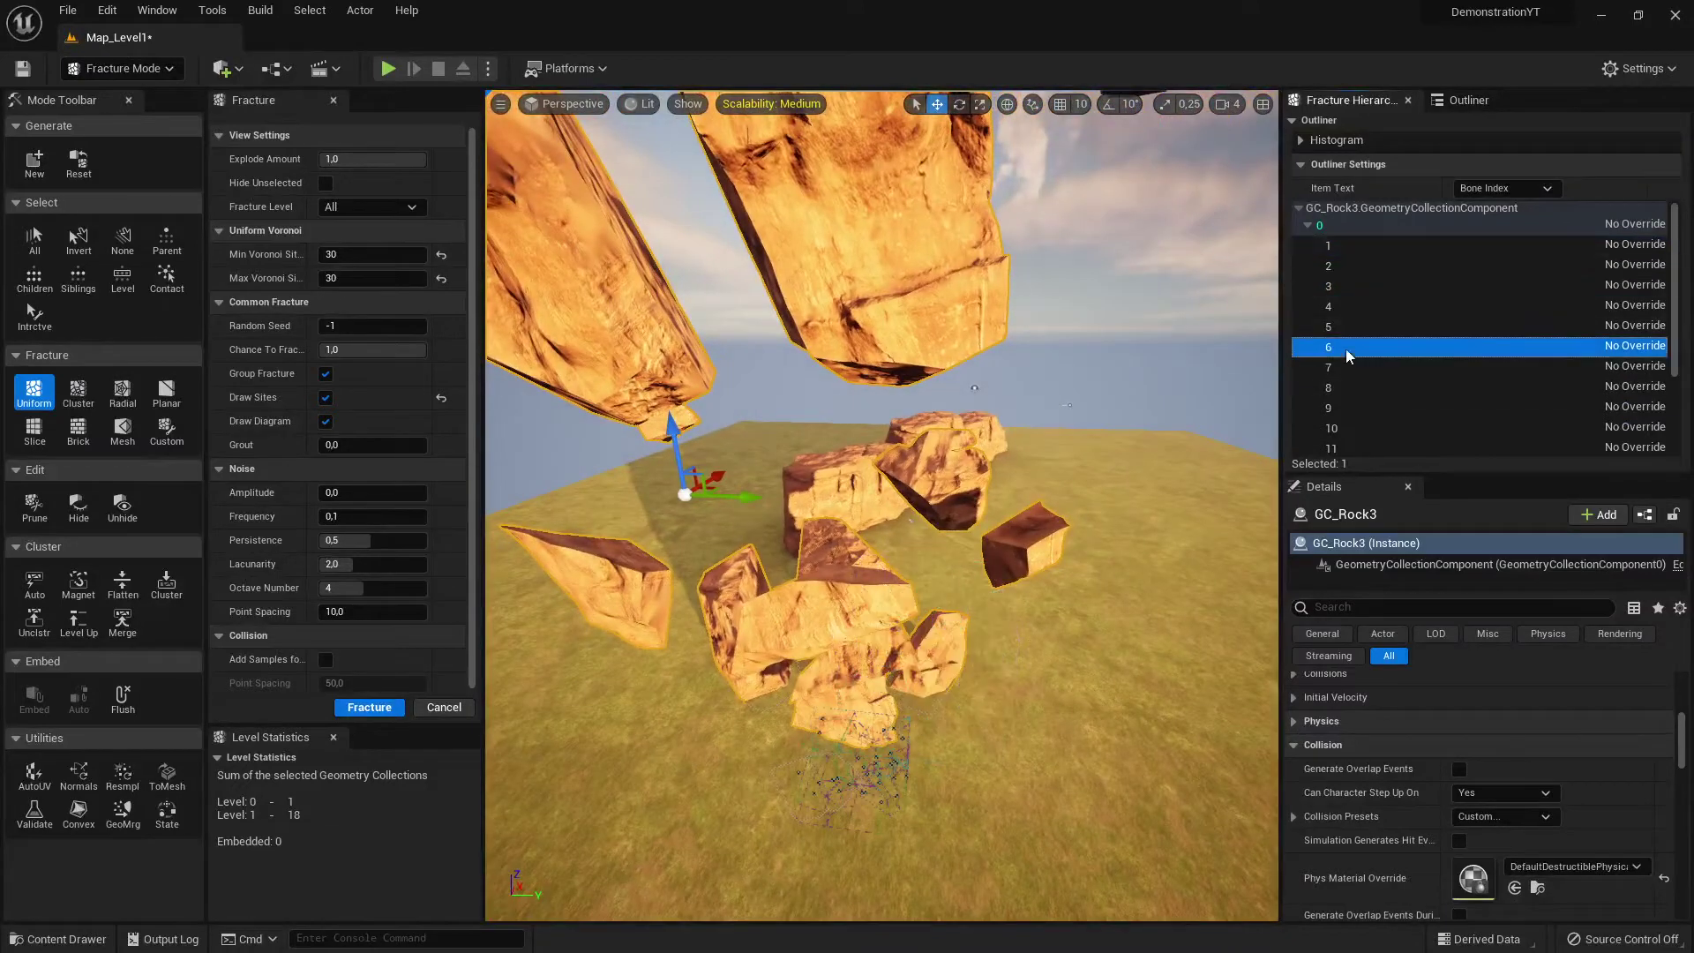
left_click(1353, 394)
left_click(1338, 430)
key("s")
right_click_drag(1187, 489, 1055, 393)
scroll(1362, 439, "down", 2)
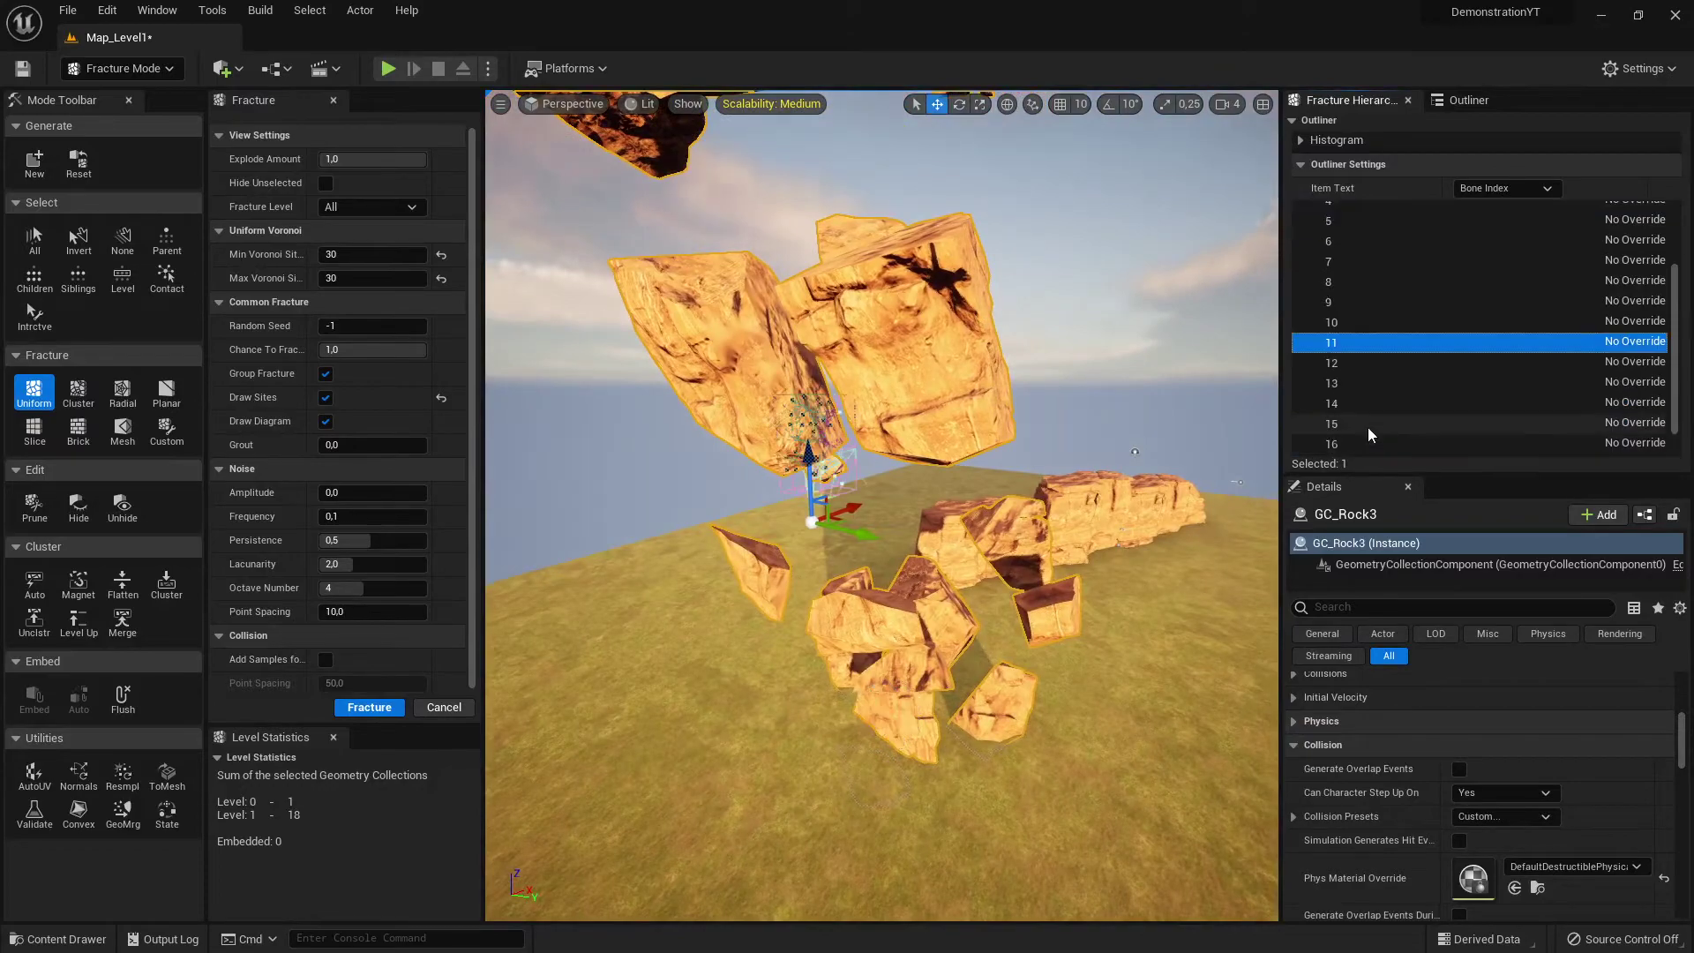
- Select bone 14 and examine its piece of the exploded rock from several angles
left_click(1394, 403)
key("a")
right_click_drag(1182, 446, 1130, 422)
key("w")
key("s")
key("d")
key("w")
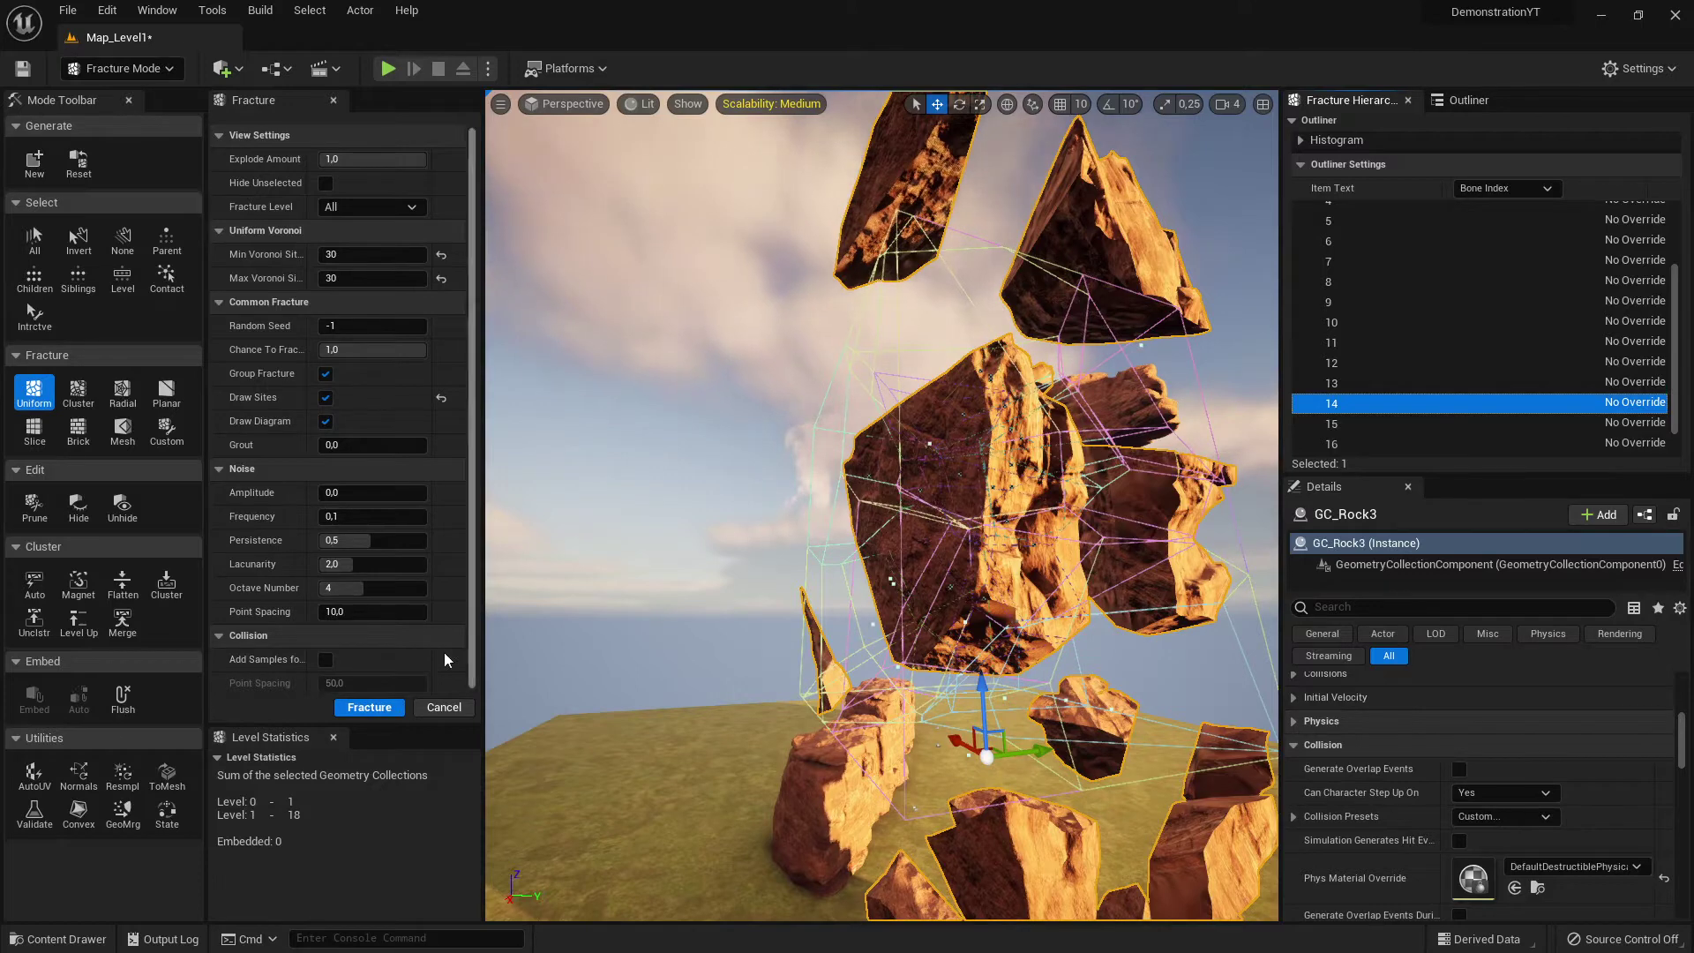
- Fracture bone 14 with Uniform Voronoi using 30 sites and check its new child pieces from several angles
left_click(363, 709)
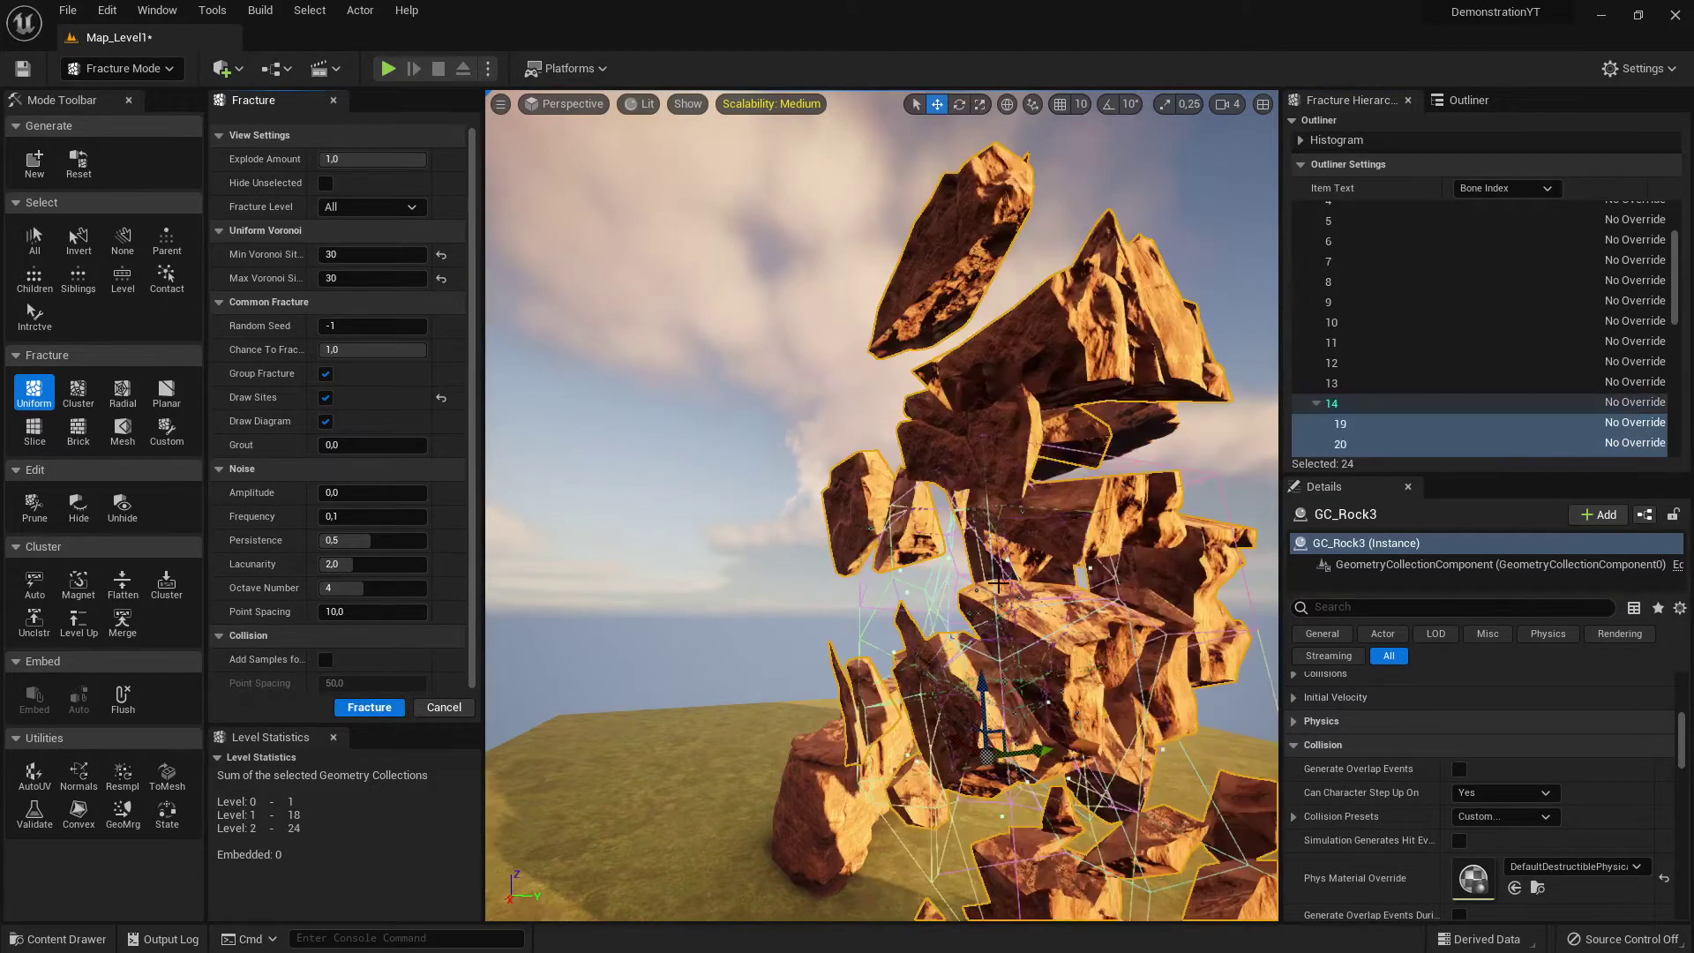
scroll(1470, 380, "down", 5)
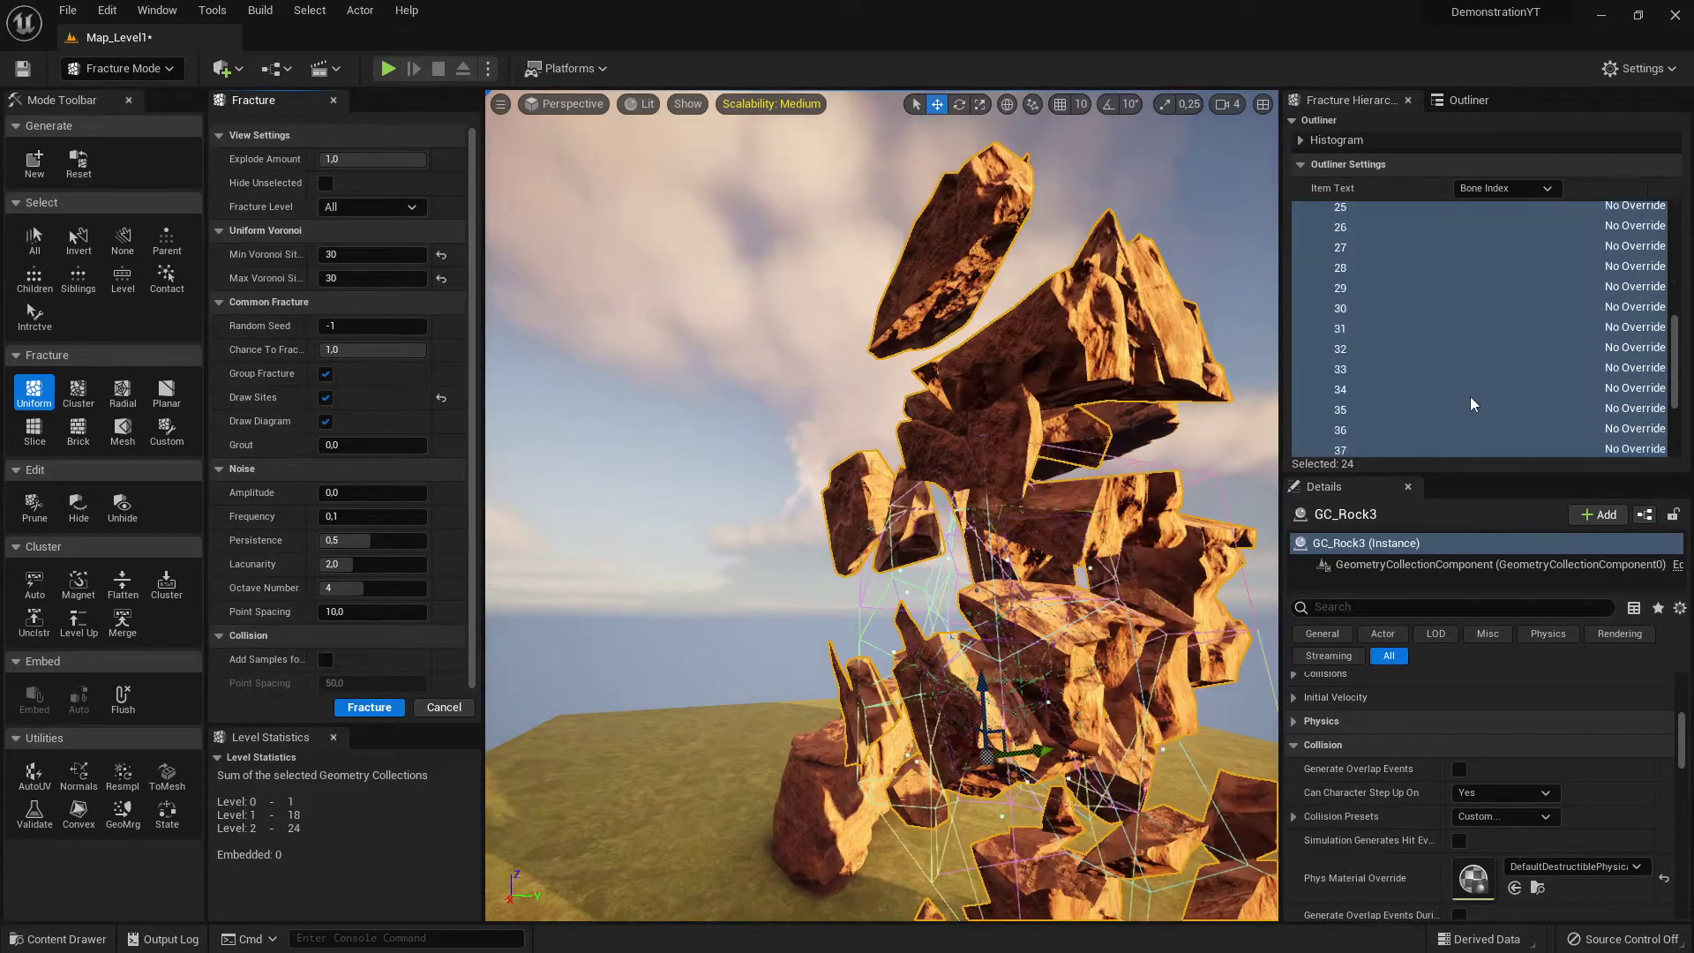
scroll(1470, 395, "up", 3)
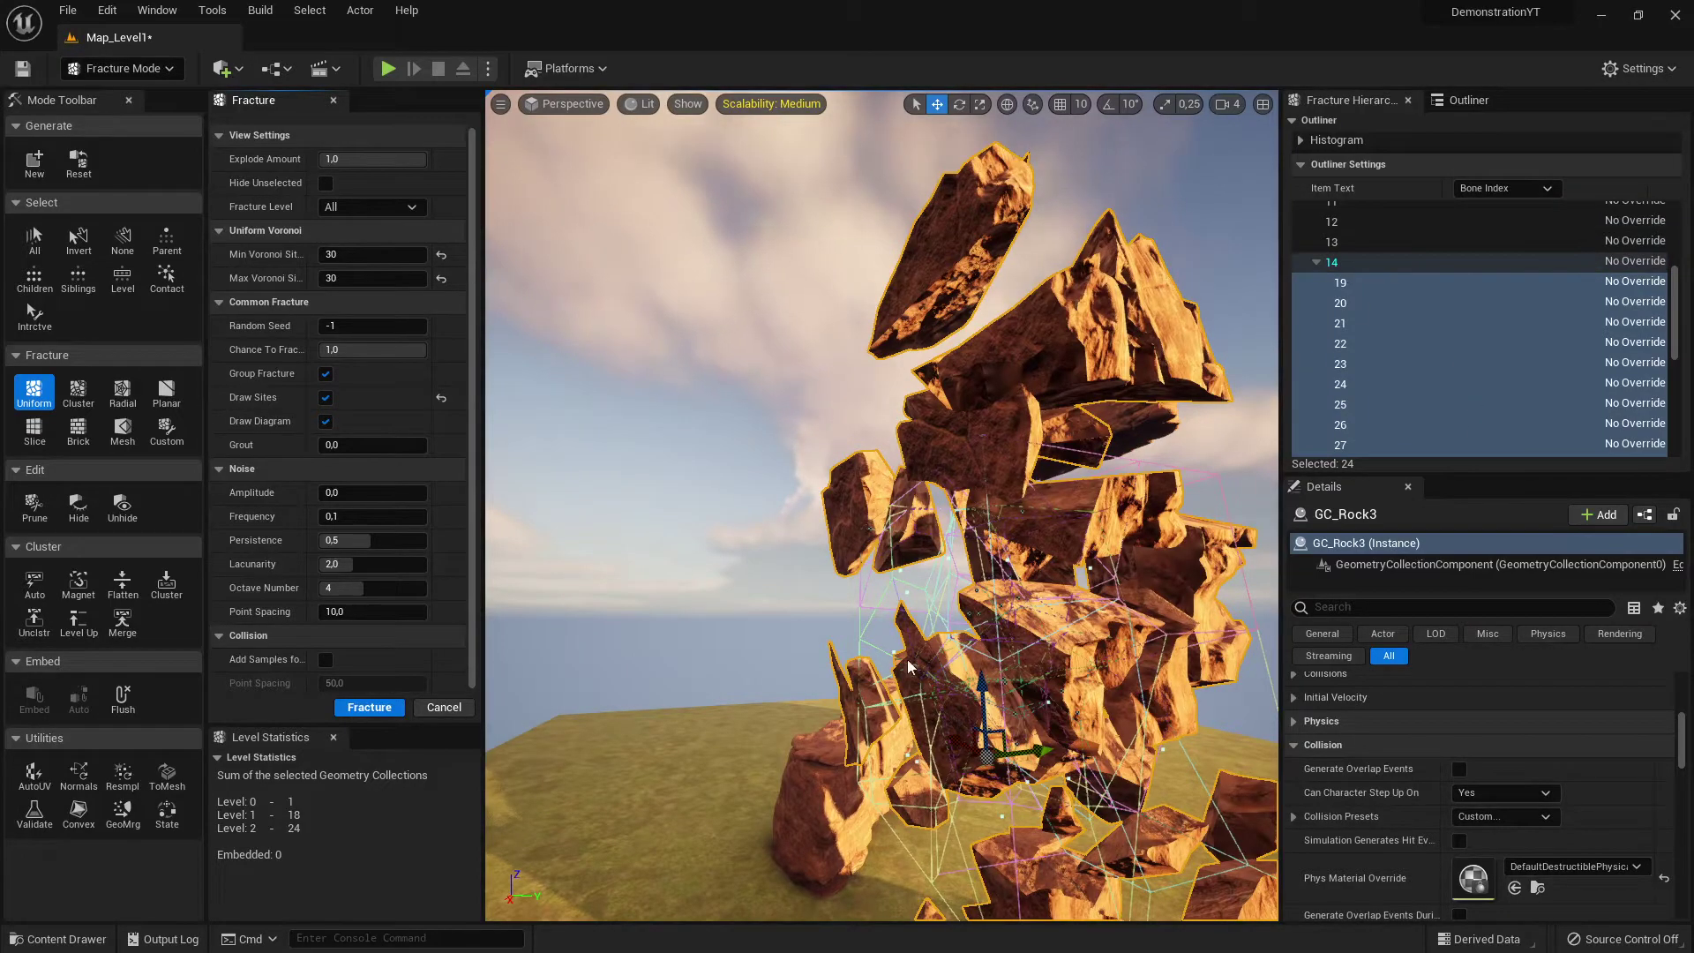
right_click_drag(967, 622, 904, 616)
right_click_drag(1147, 415, 1047, 419)
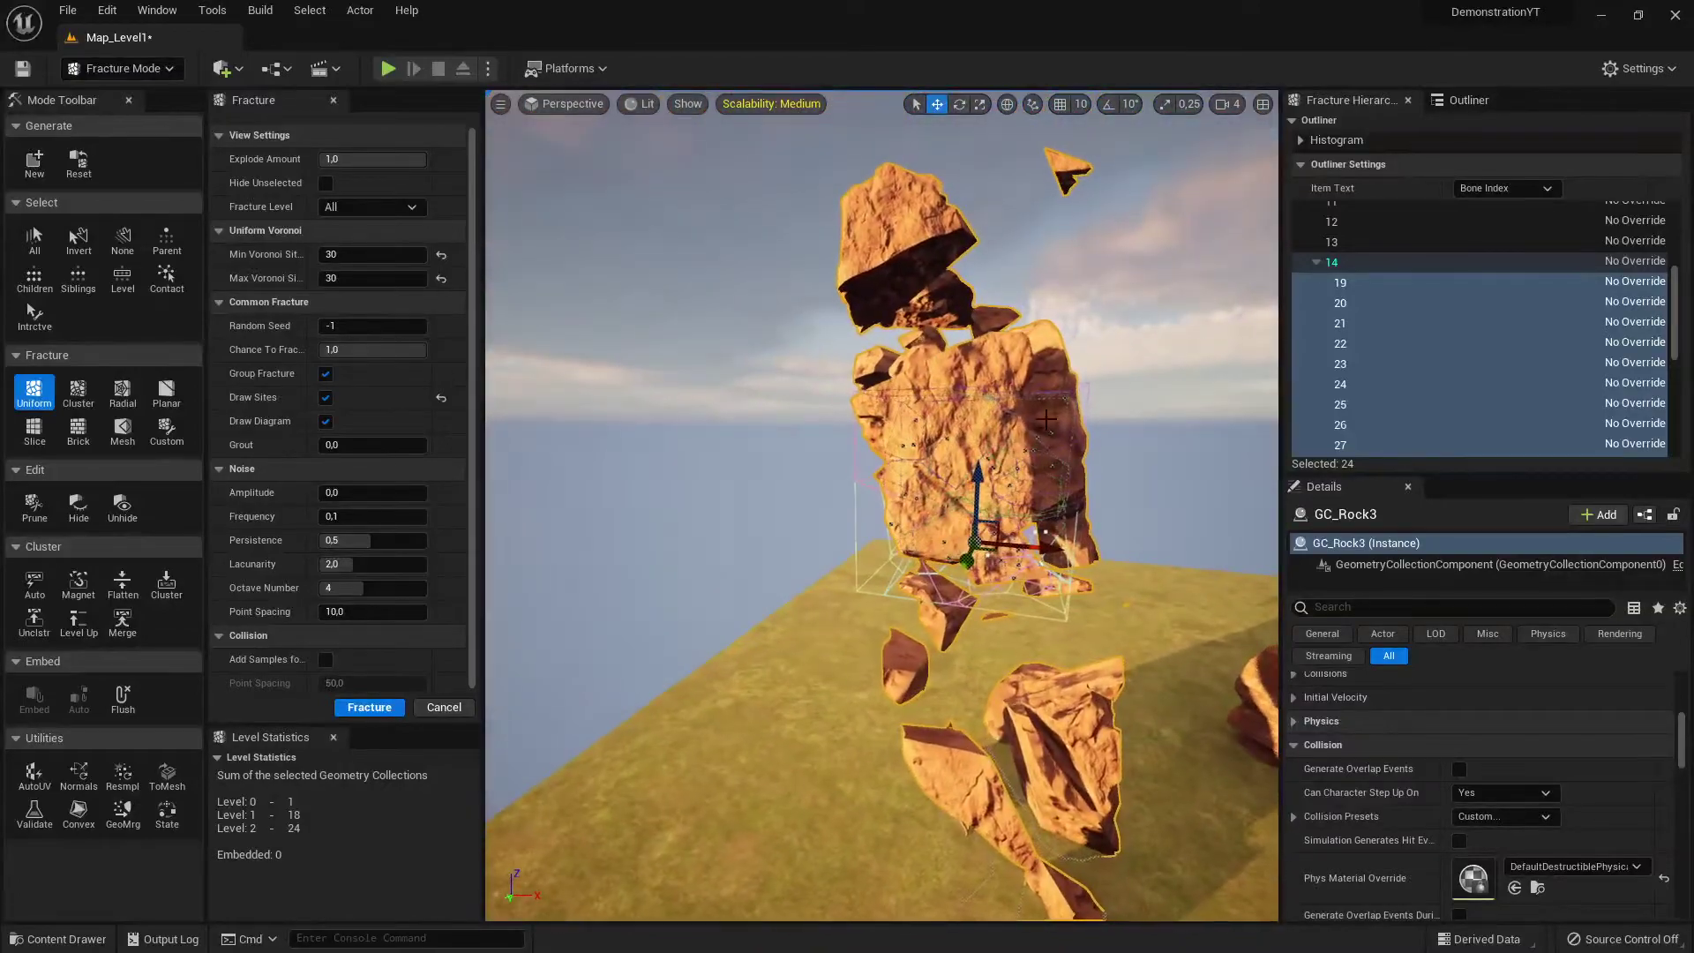
- Go through bone 13 and several child bones of bone 14, from 38 up to 29, to identify their rock pieces
left_click(1350, 244)
scroll(1437, 363, "down", 5)
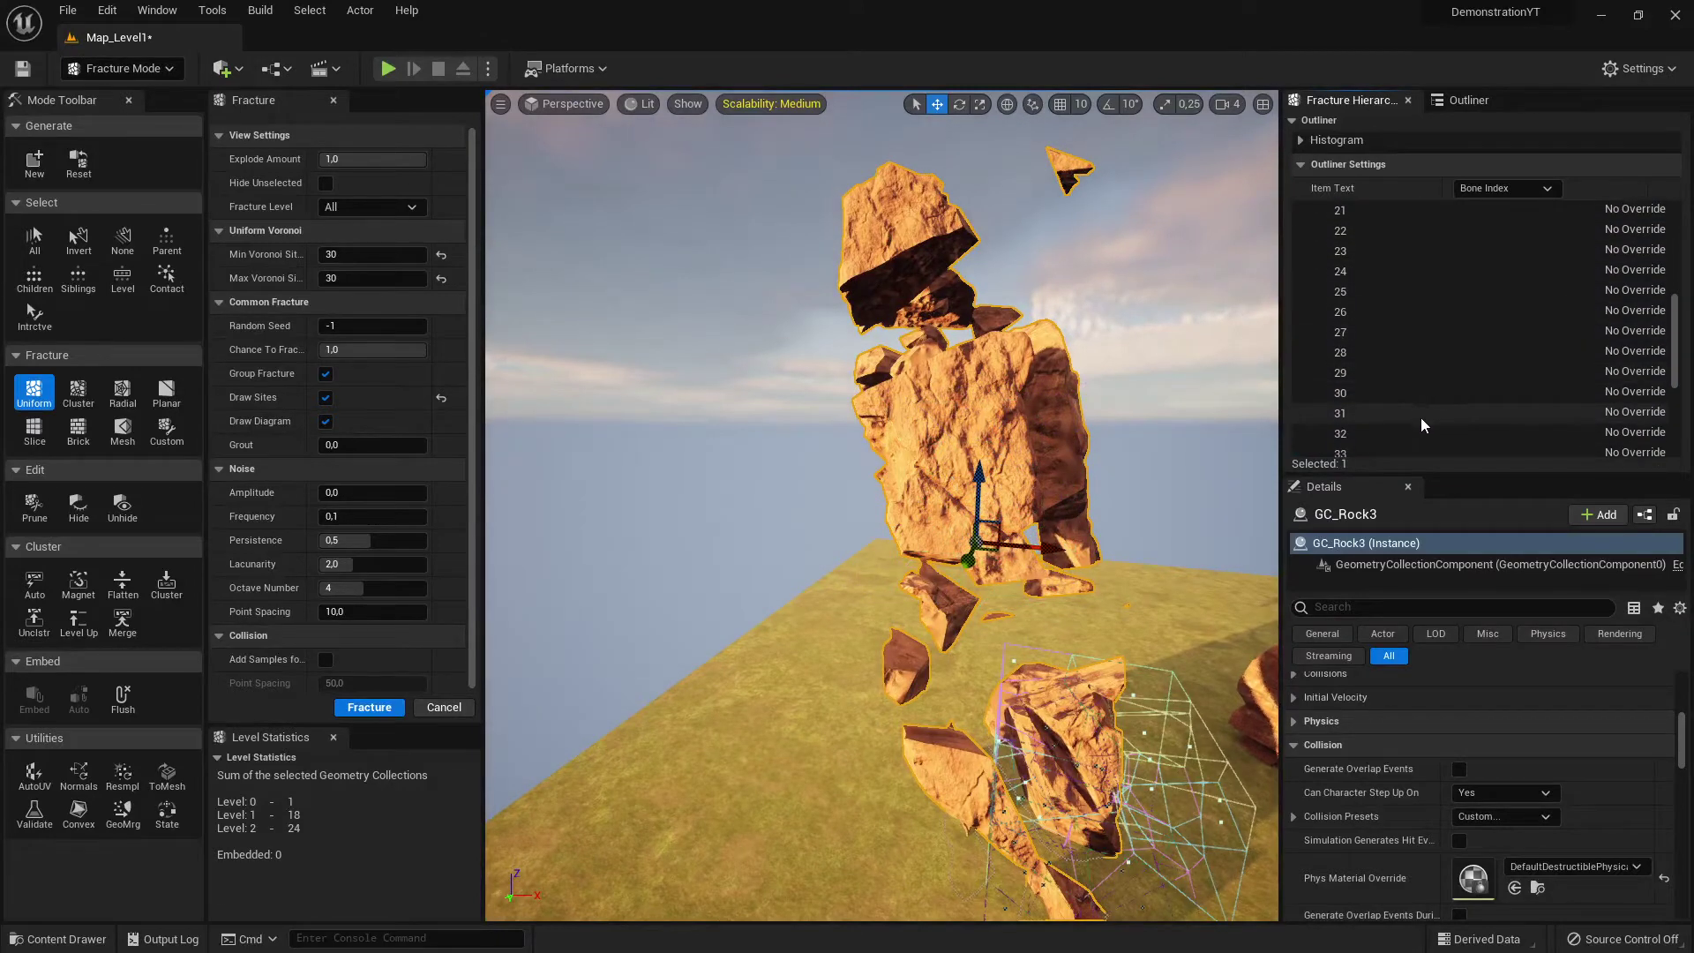
left_click(1367, 411)
left_click(1379, 440)
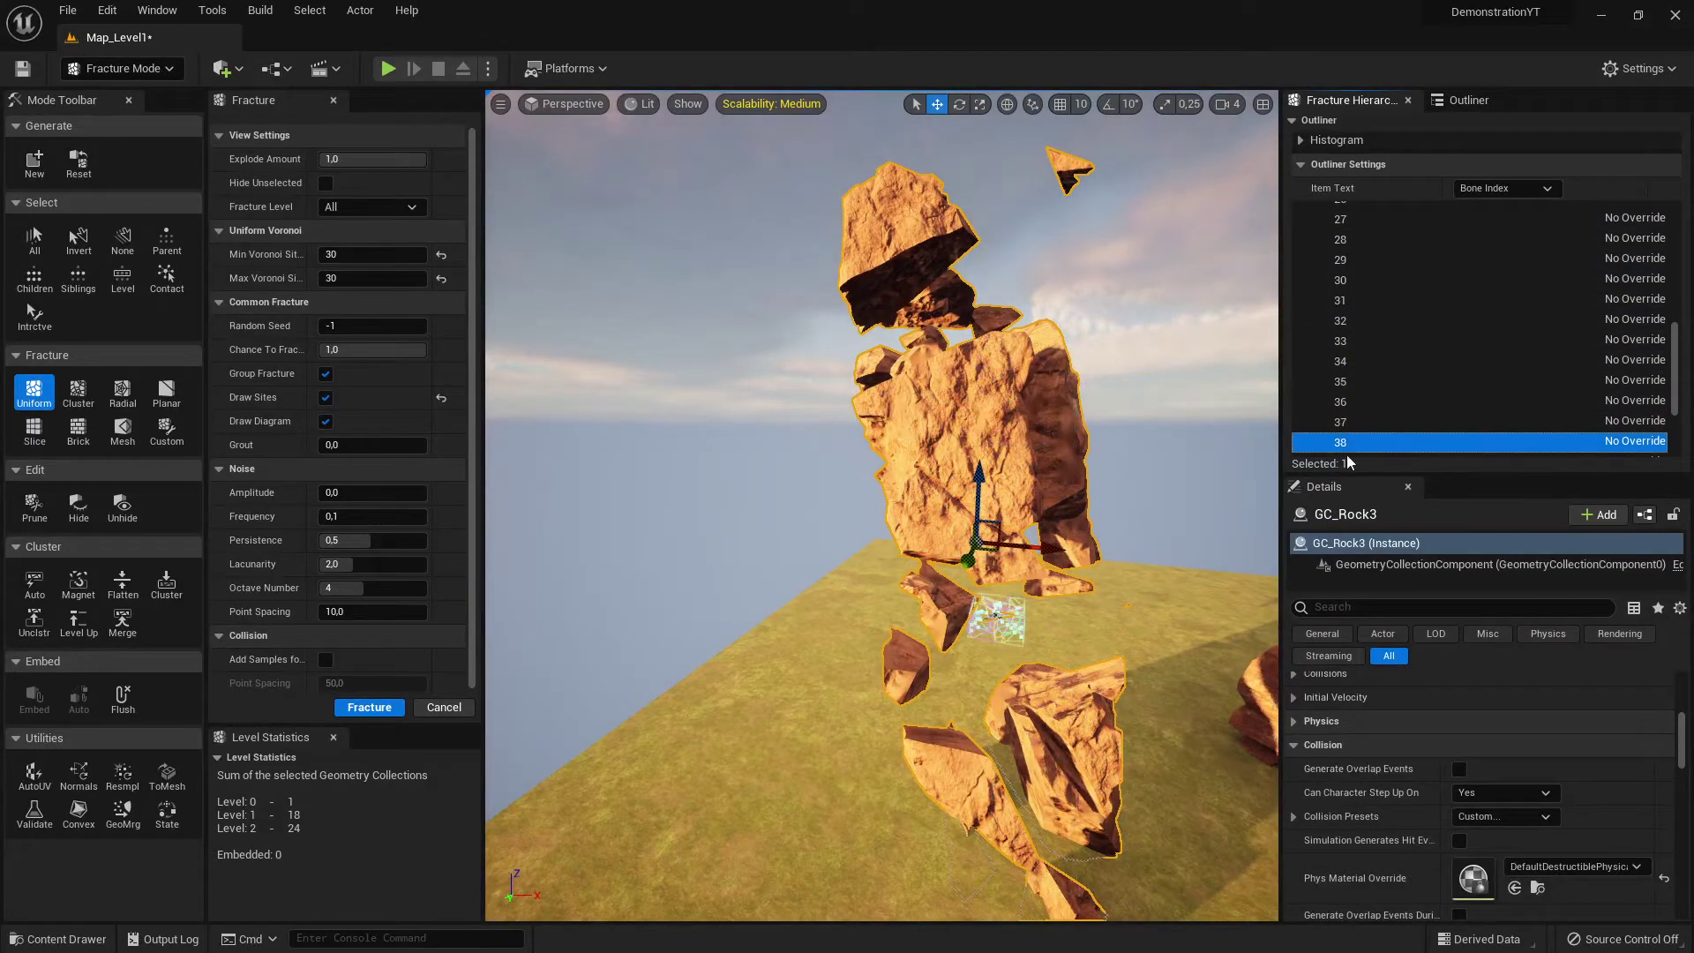
right_click_drag(1147, 480, 1240, 483)
left_click(1406, 402)
left_click(1383, 342)
left_click(1377, 302)
left_click(1374, 263)
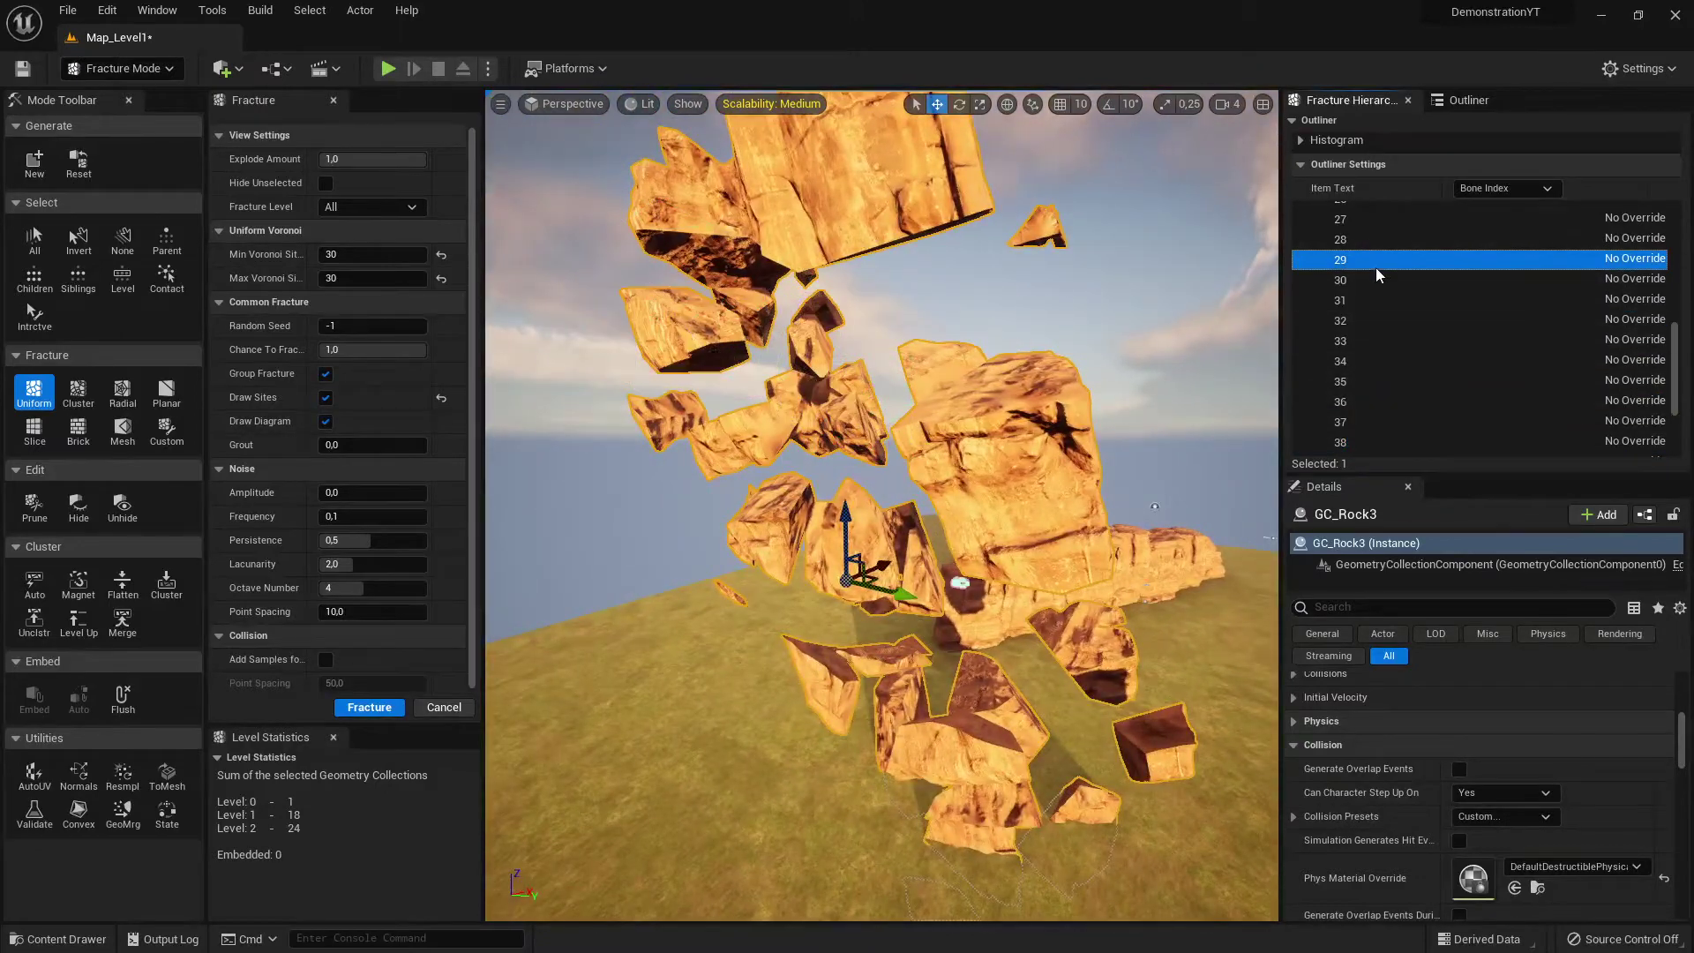
- Go through first-level bones between 4 and 10 in the hierarchy to locate their pieces in the exploded rock
scroll(1396, 281, "up", 7)
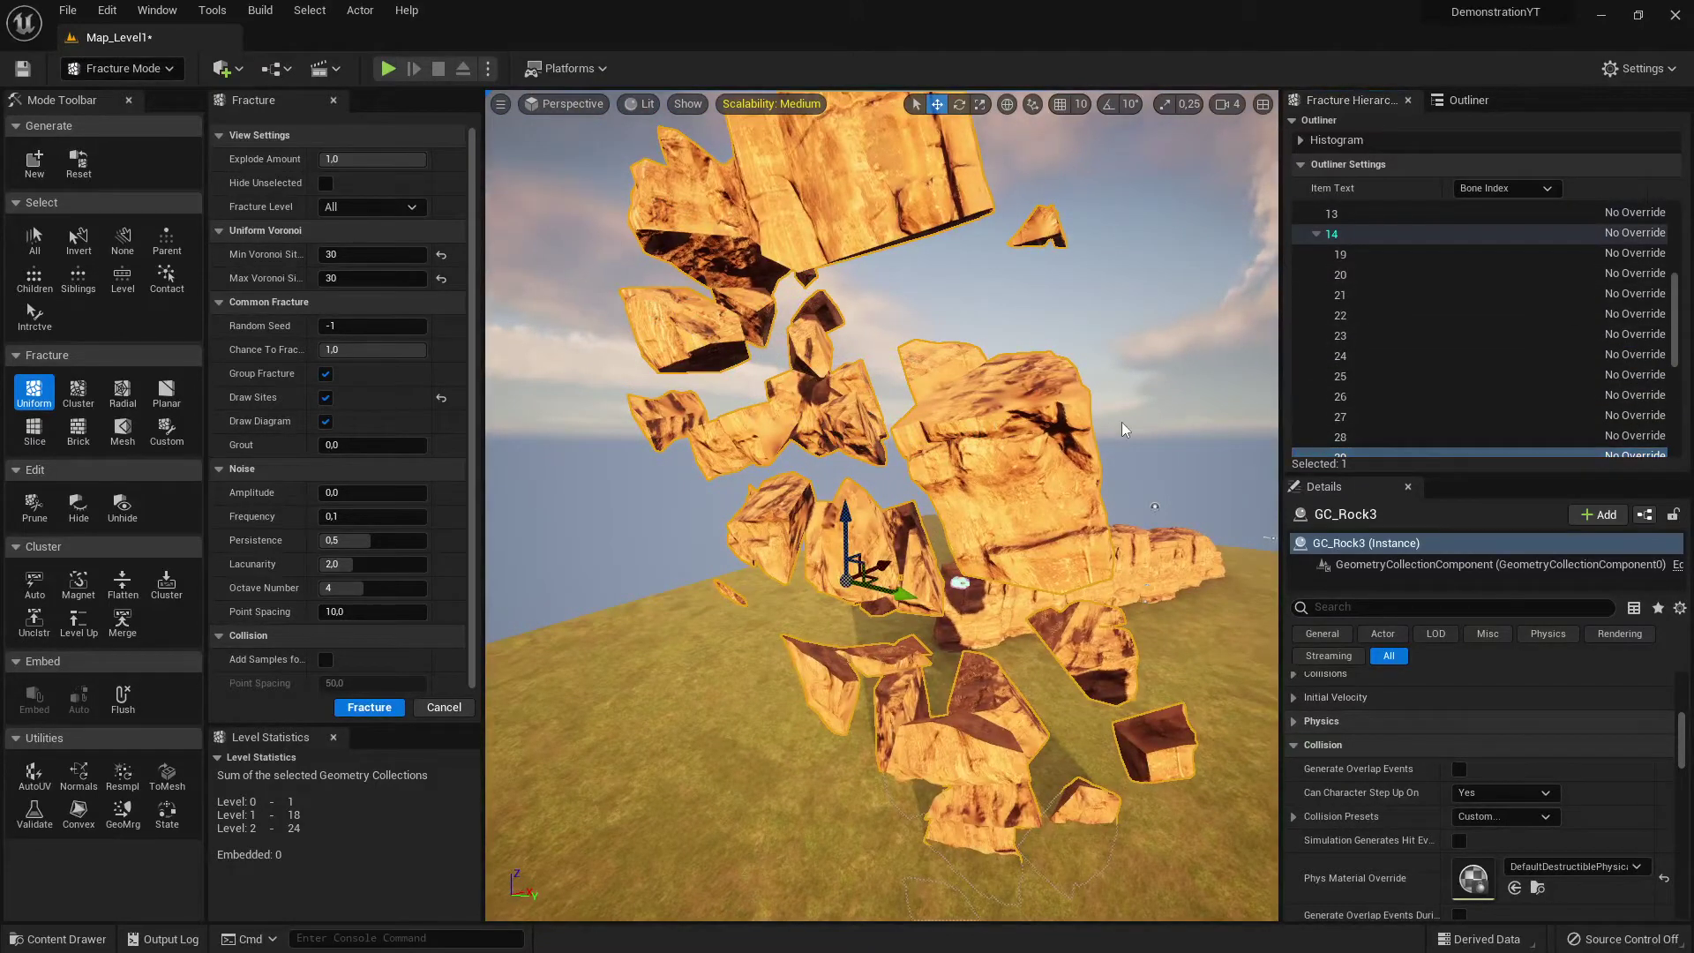
scroll(1353, 309, "up", 5)
left_click(1342, 289)
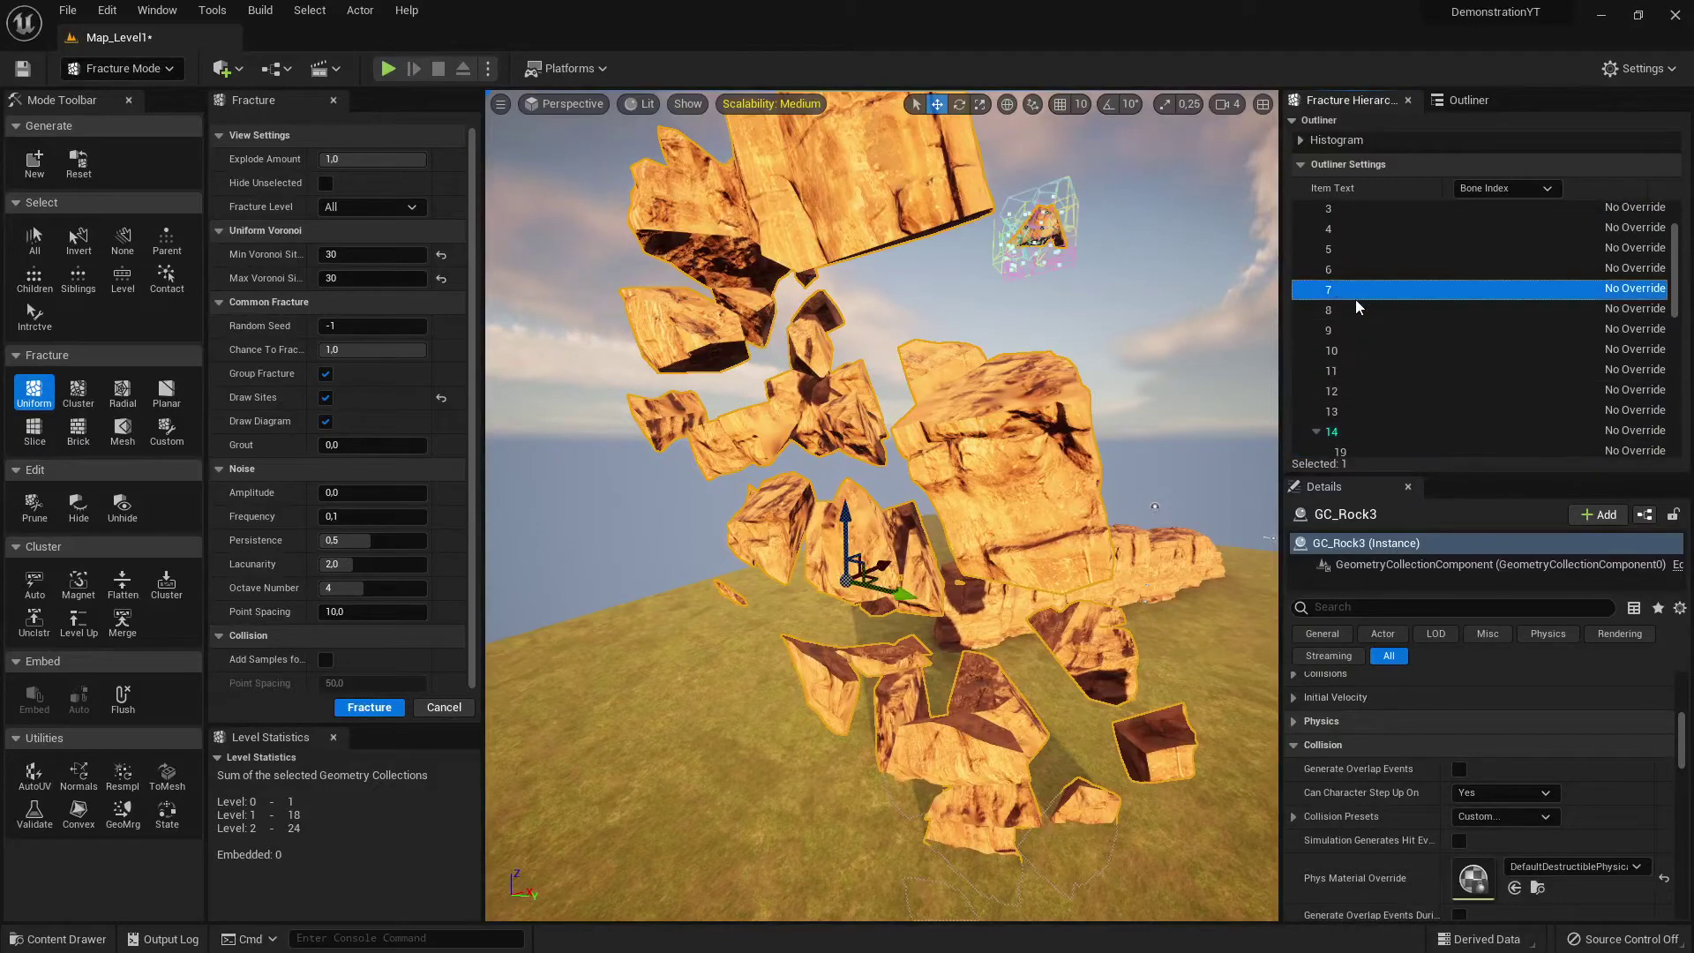
left_click(1365, 331)
right_click_drag(1046, 395, 1111, 395)
left_click(1337, 352)
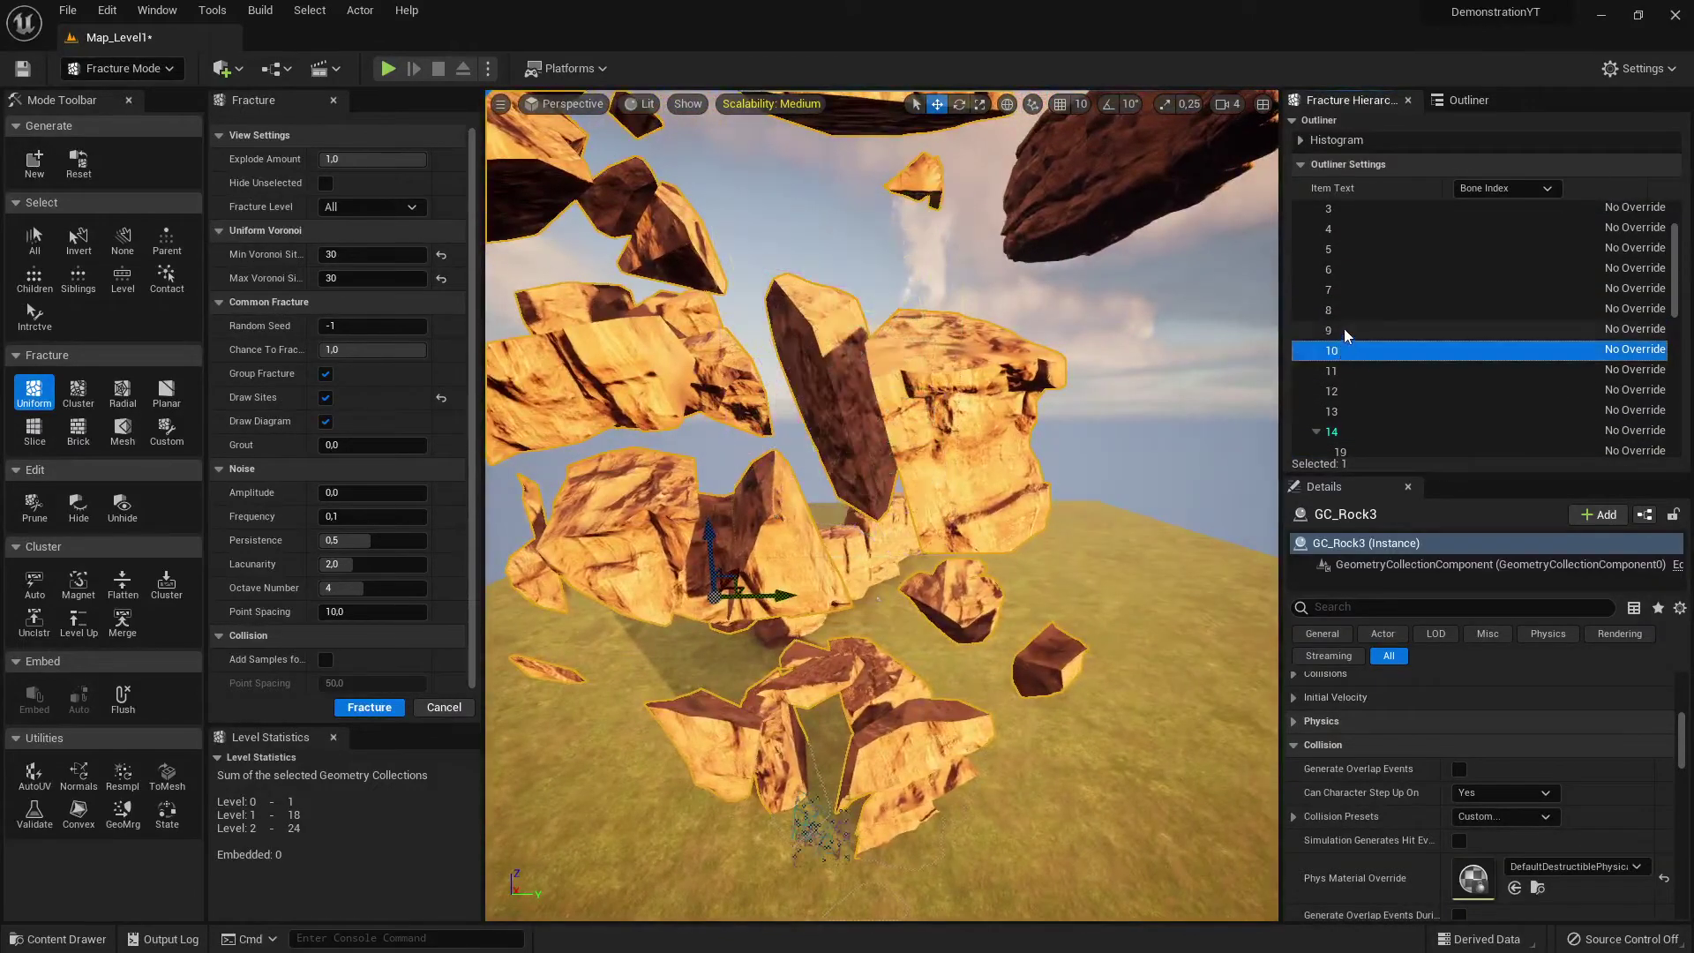
left_click(1345, 311)
left_click(1348, 288)
left_click(1357, 230)
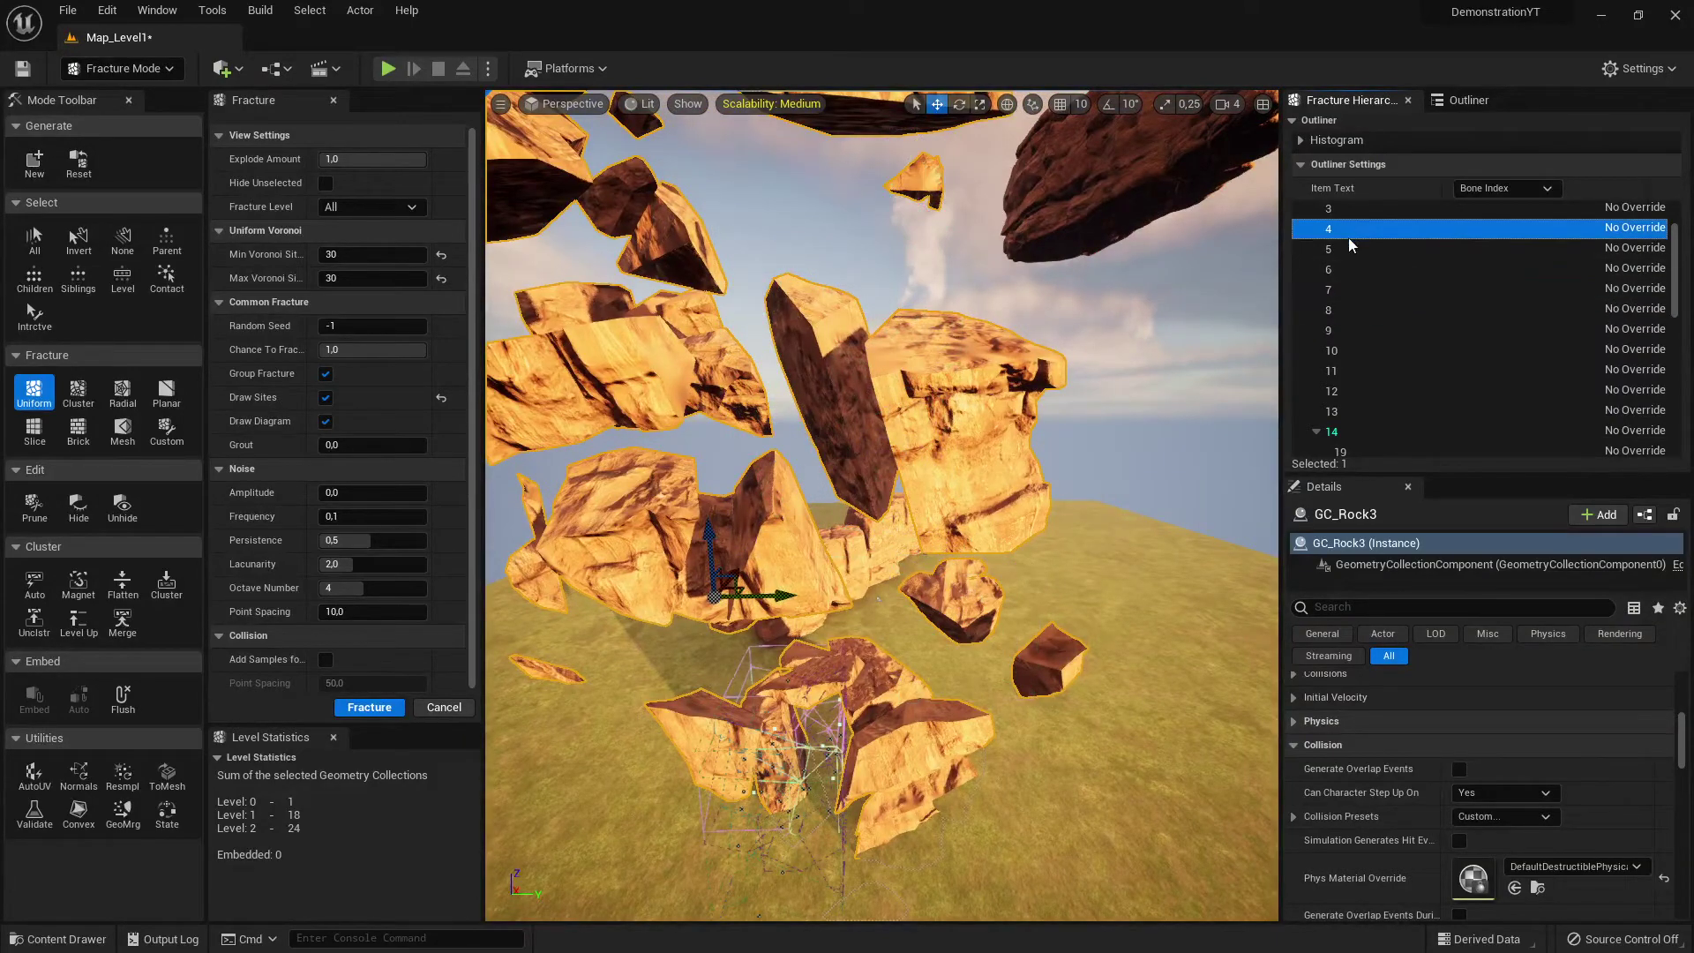
mouse_move(1066, 322)
right_mouse_down()
mouse_move(1015, 328)
mouse_move(1037, 295)
mouse_move(1066, 321)
right_mouse_up()
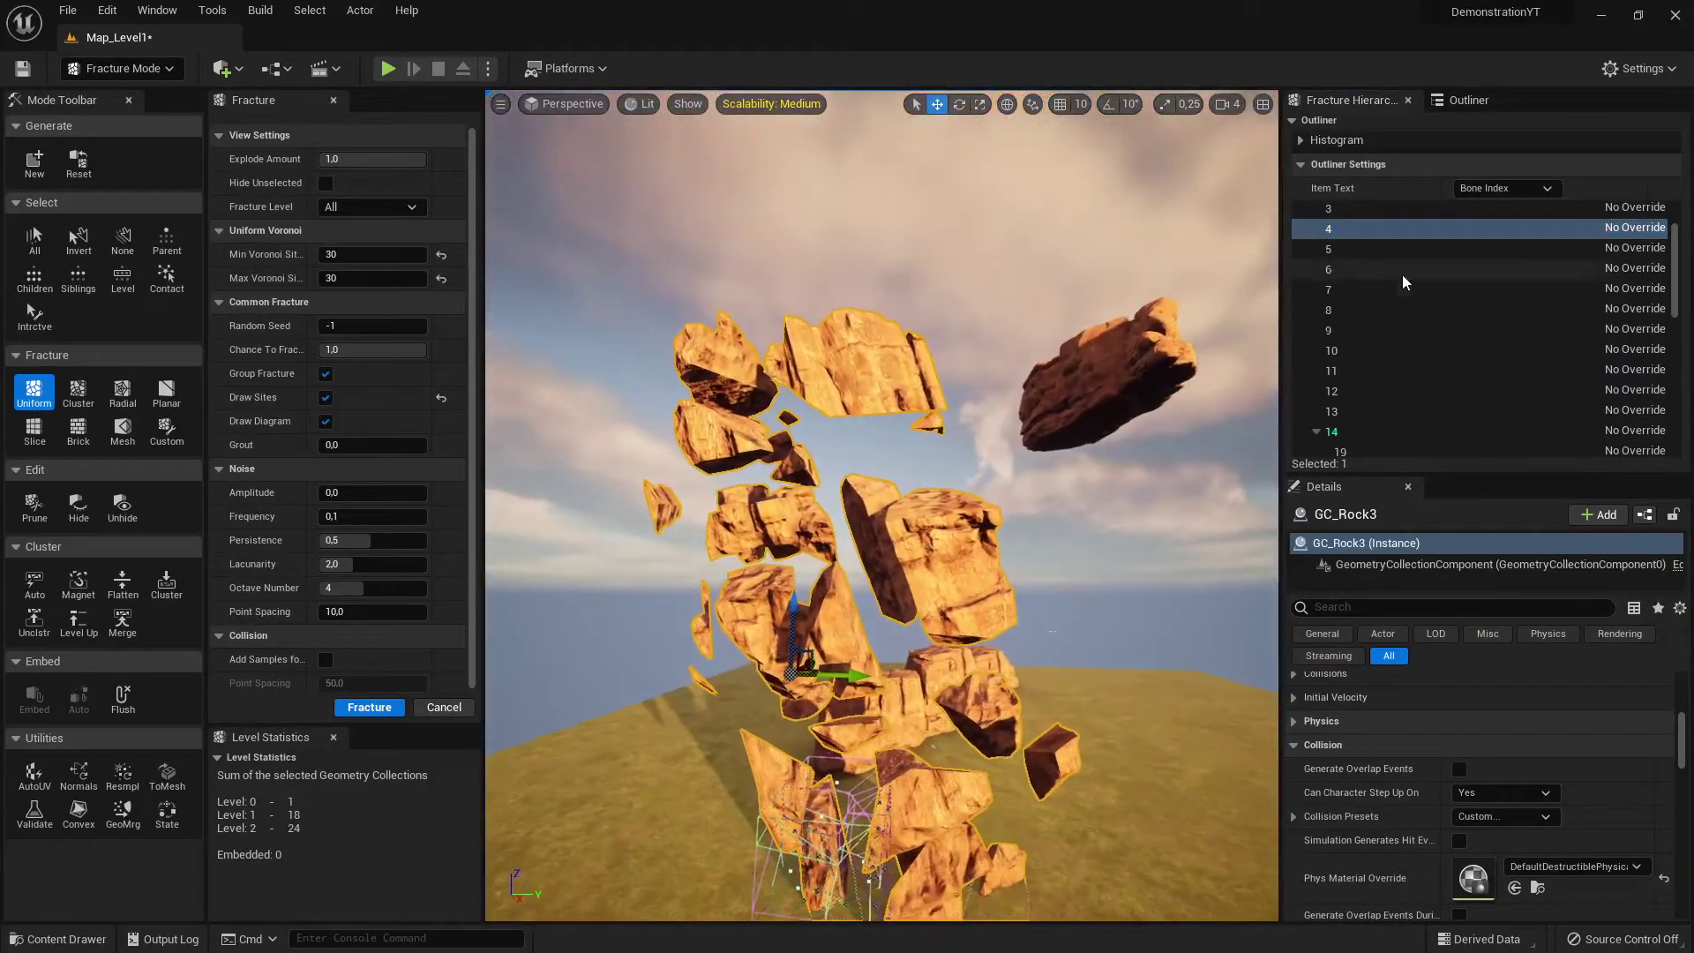
- Find bone 9 among the first-level bones and fracture it with Uniform Voronoi using 30 sites
scroll(1403, 275, "up", 3)
left_click(1348, 287)
left_click(1353, 269)
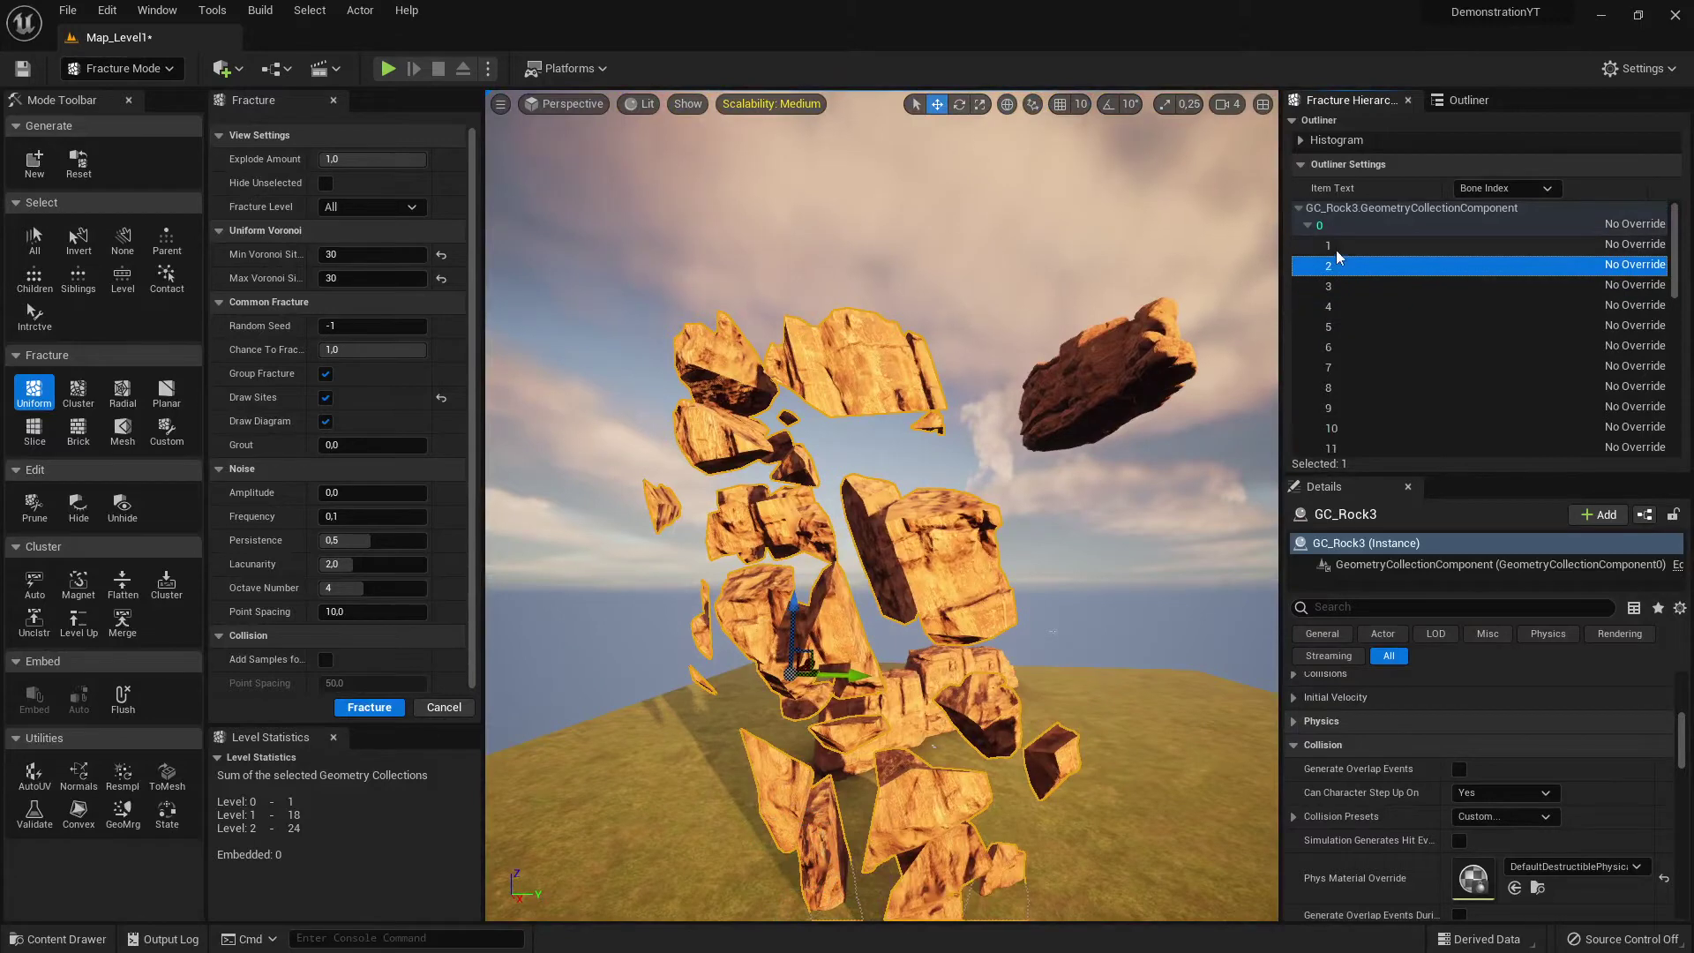
left_click(1334, 247)
left_click(1343, 286)
left_click(1351, 367)
left_click(1364, 406)
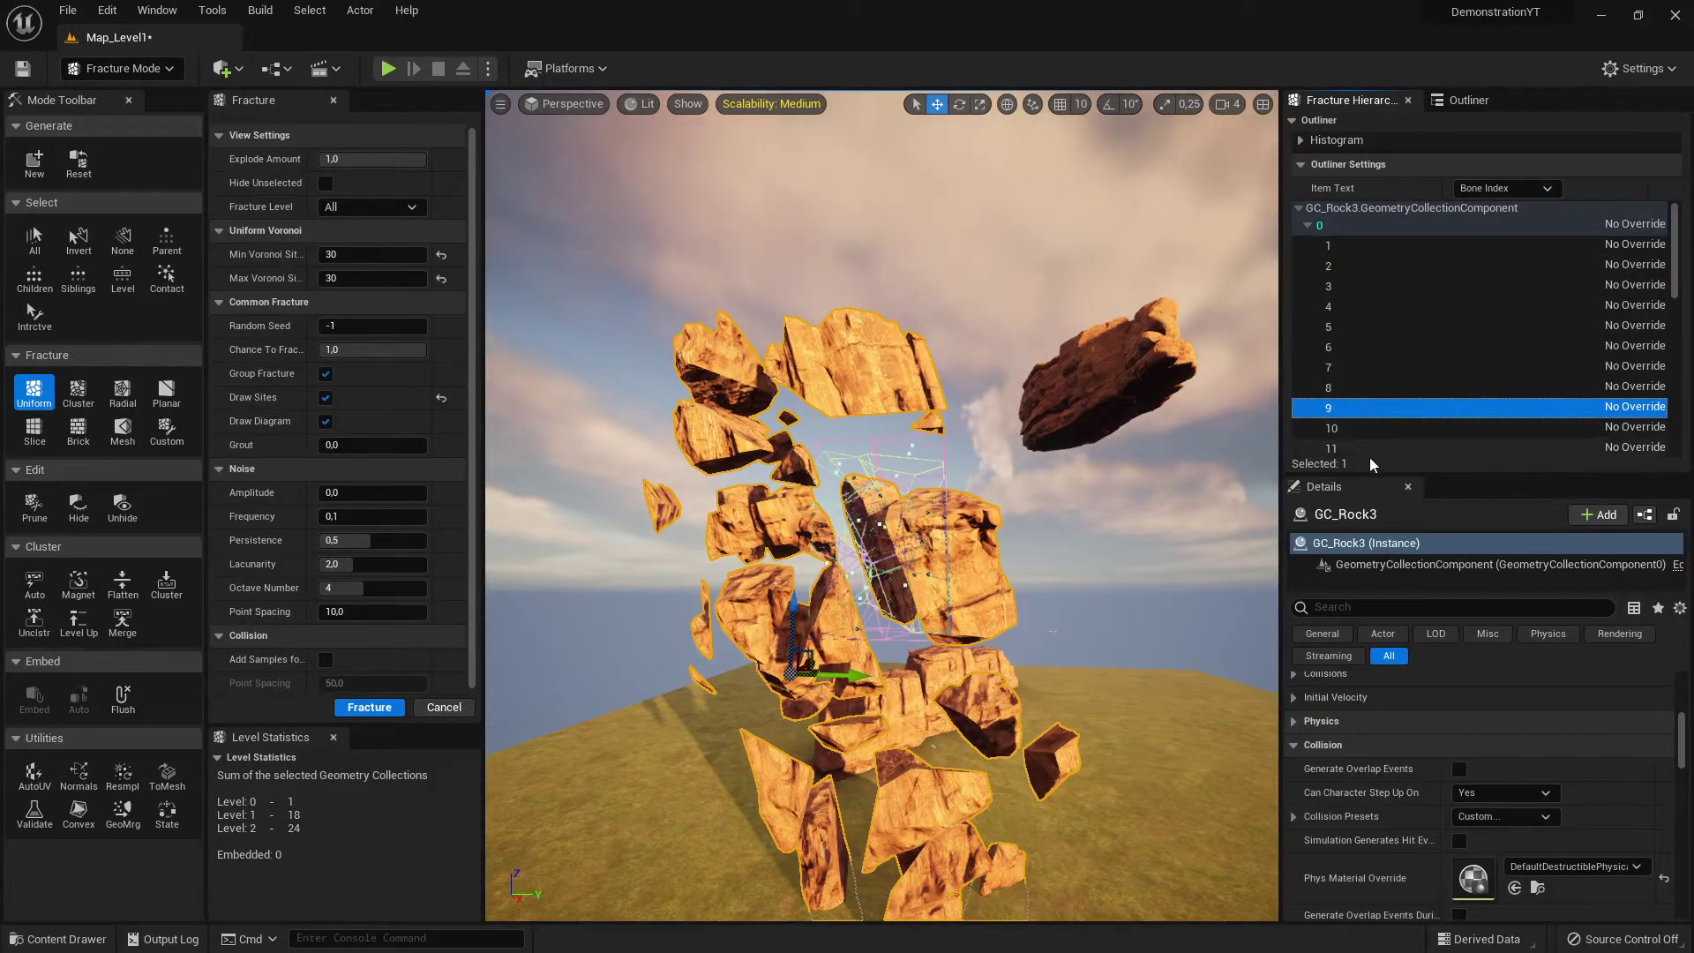
left_click(369, 709)
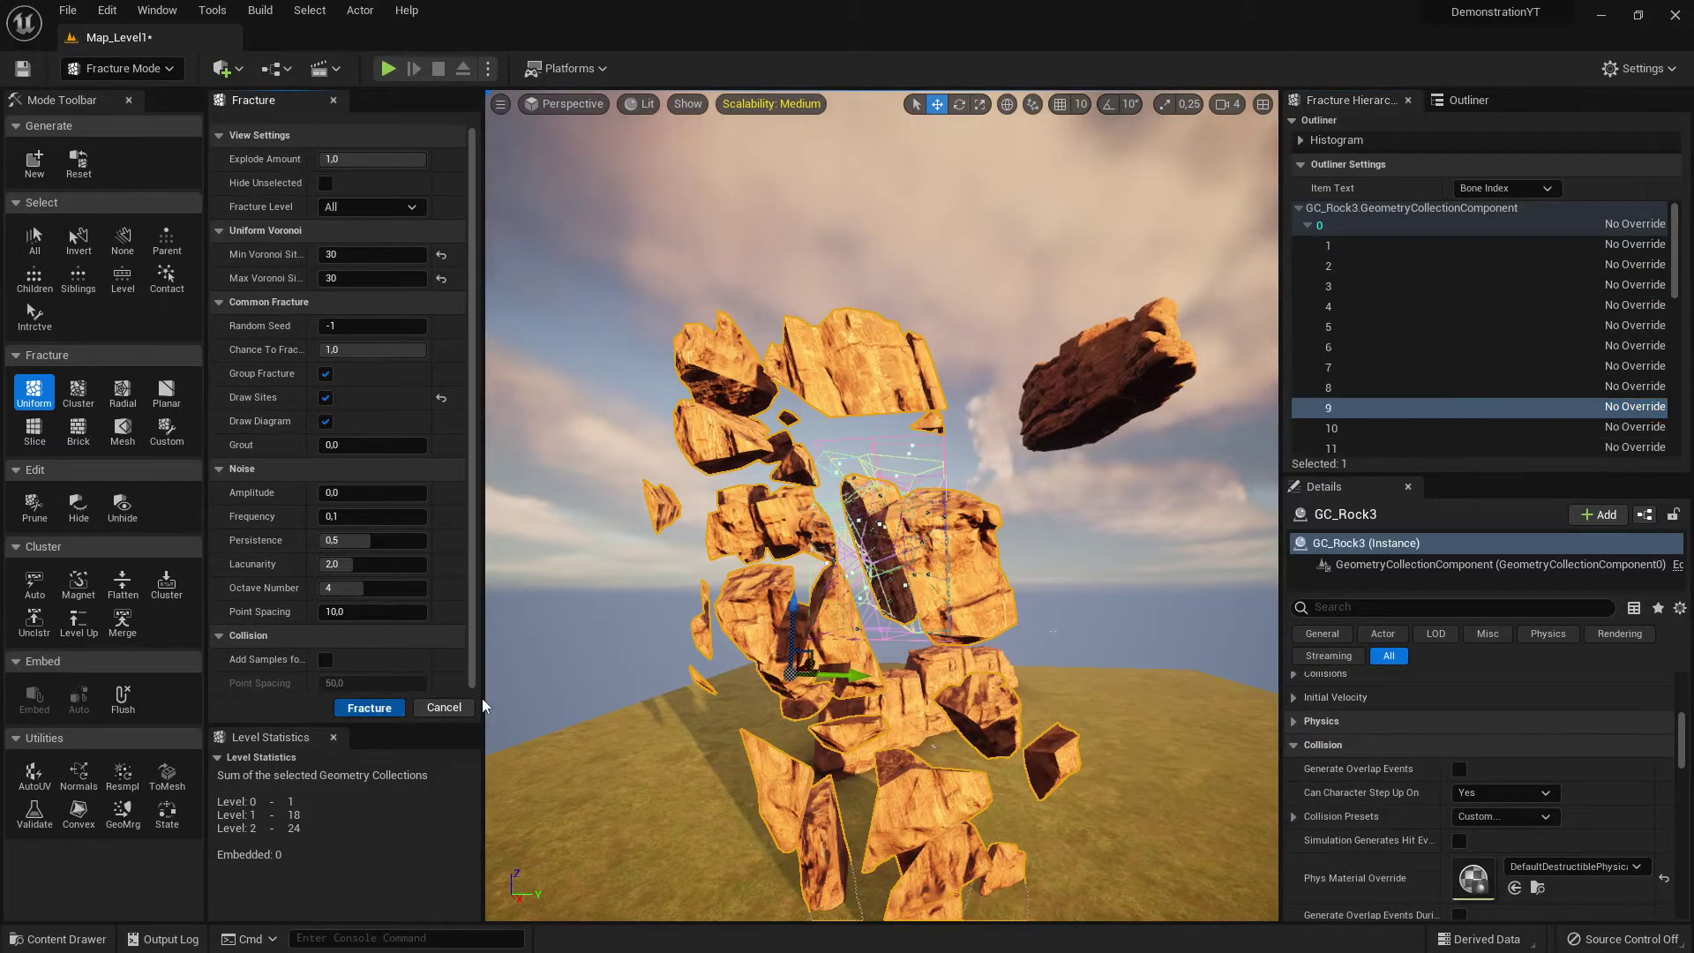
- Select bone 4 and fracture it into smaller Uniform Voronoi pieces using 30 sites
left_click(1363, 327)
left_click(1386, 366)
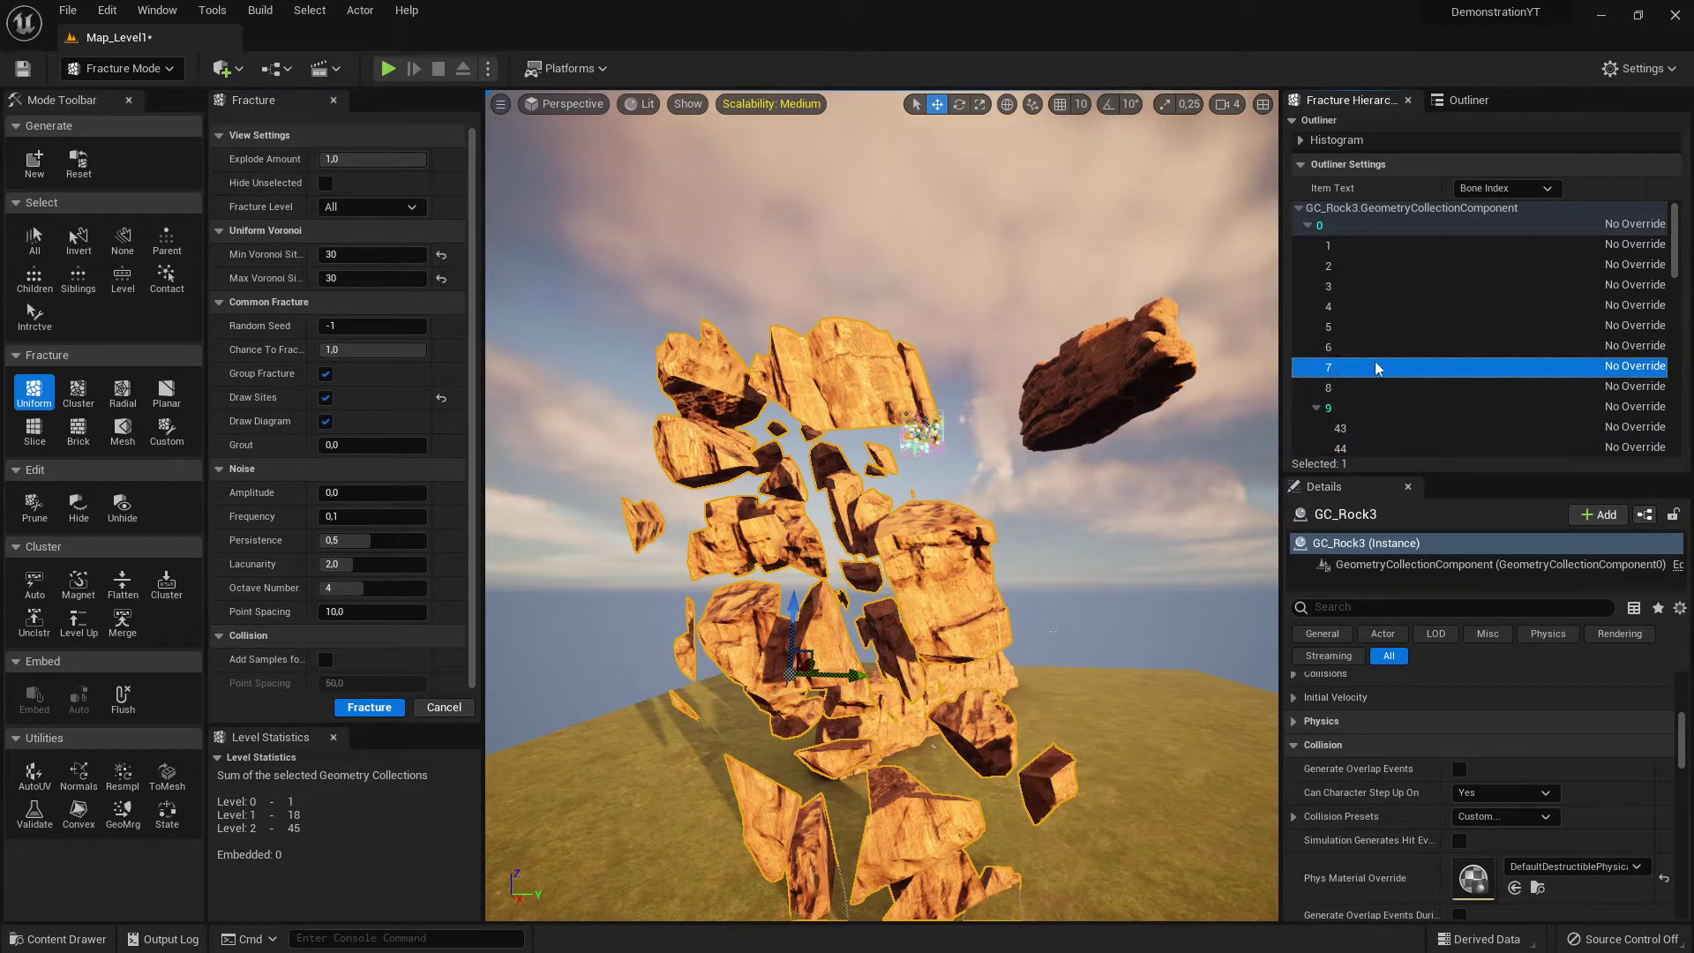
left_click(1367, 267)
left_click(1354, 305)
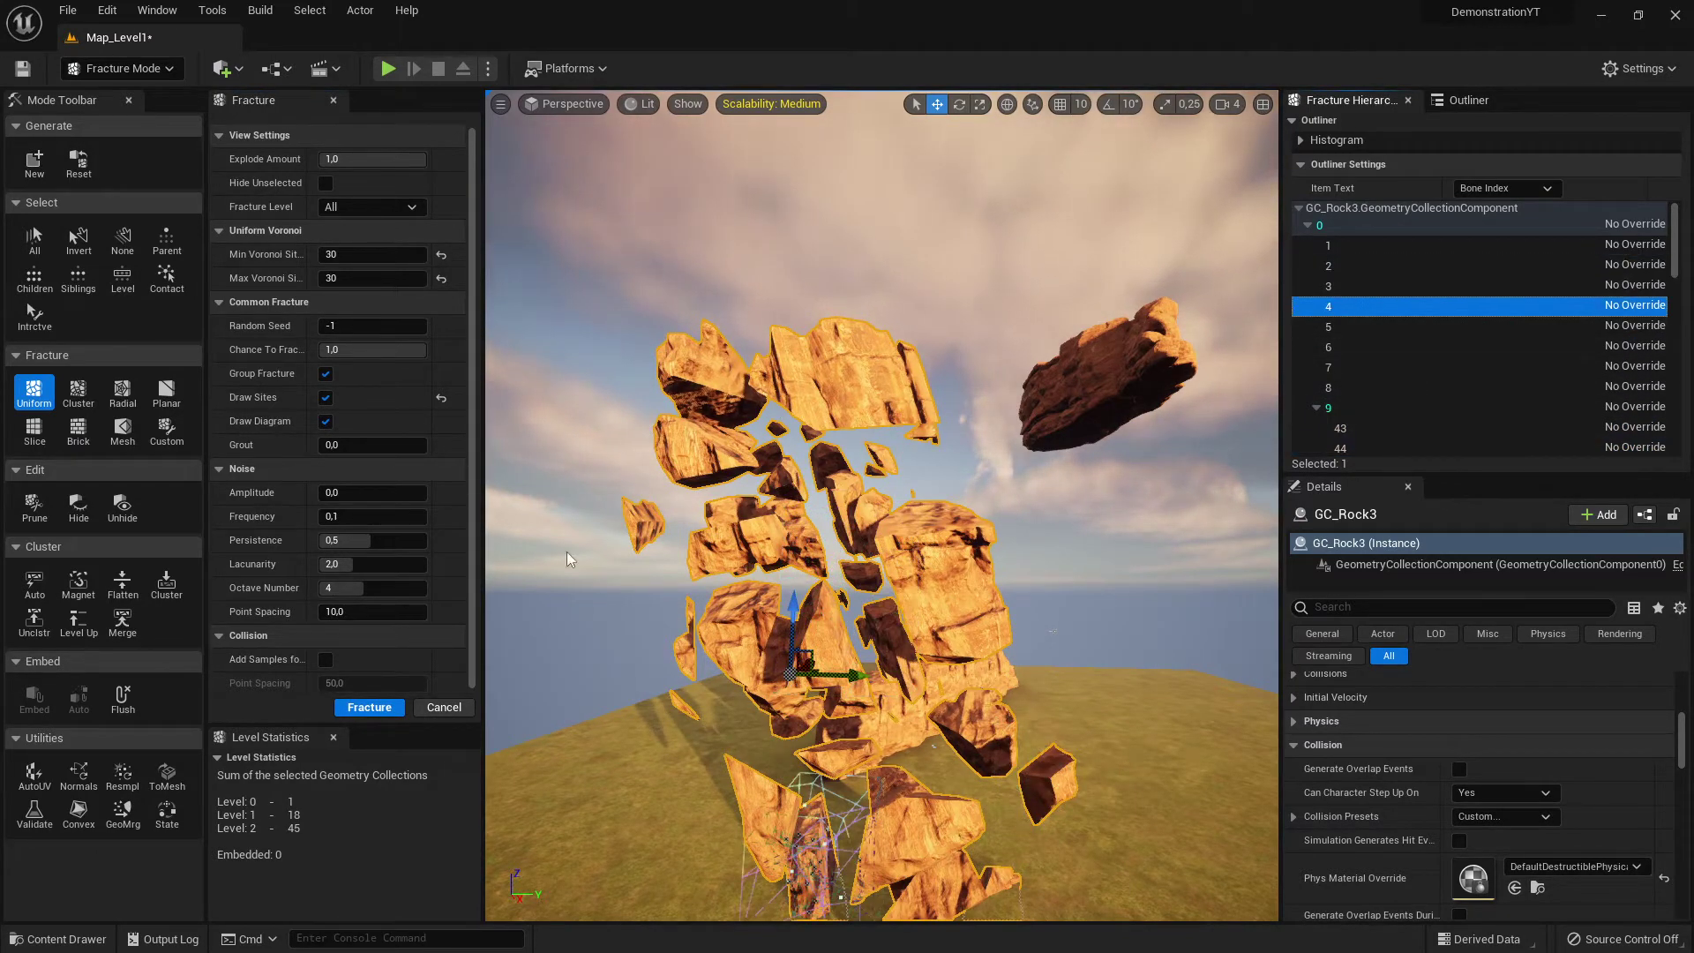
left_click(377, 710)
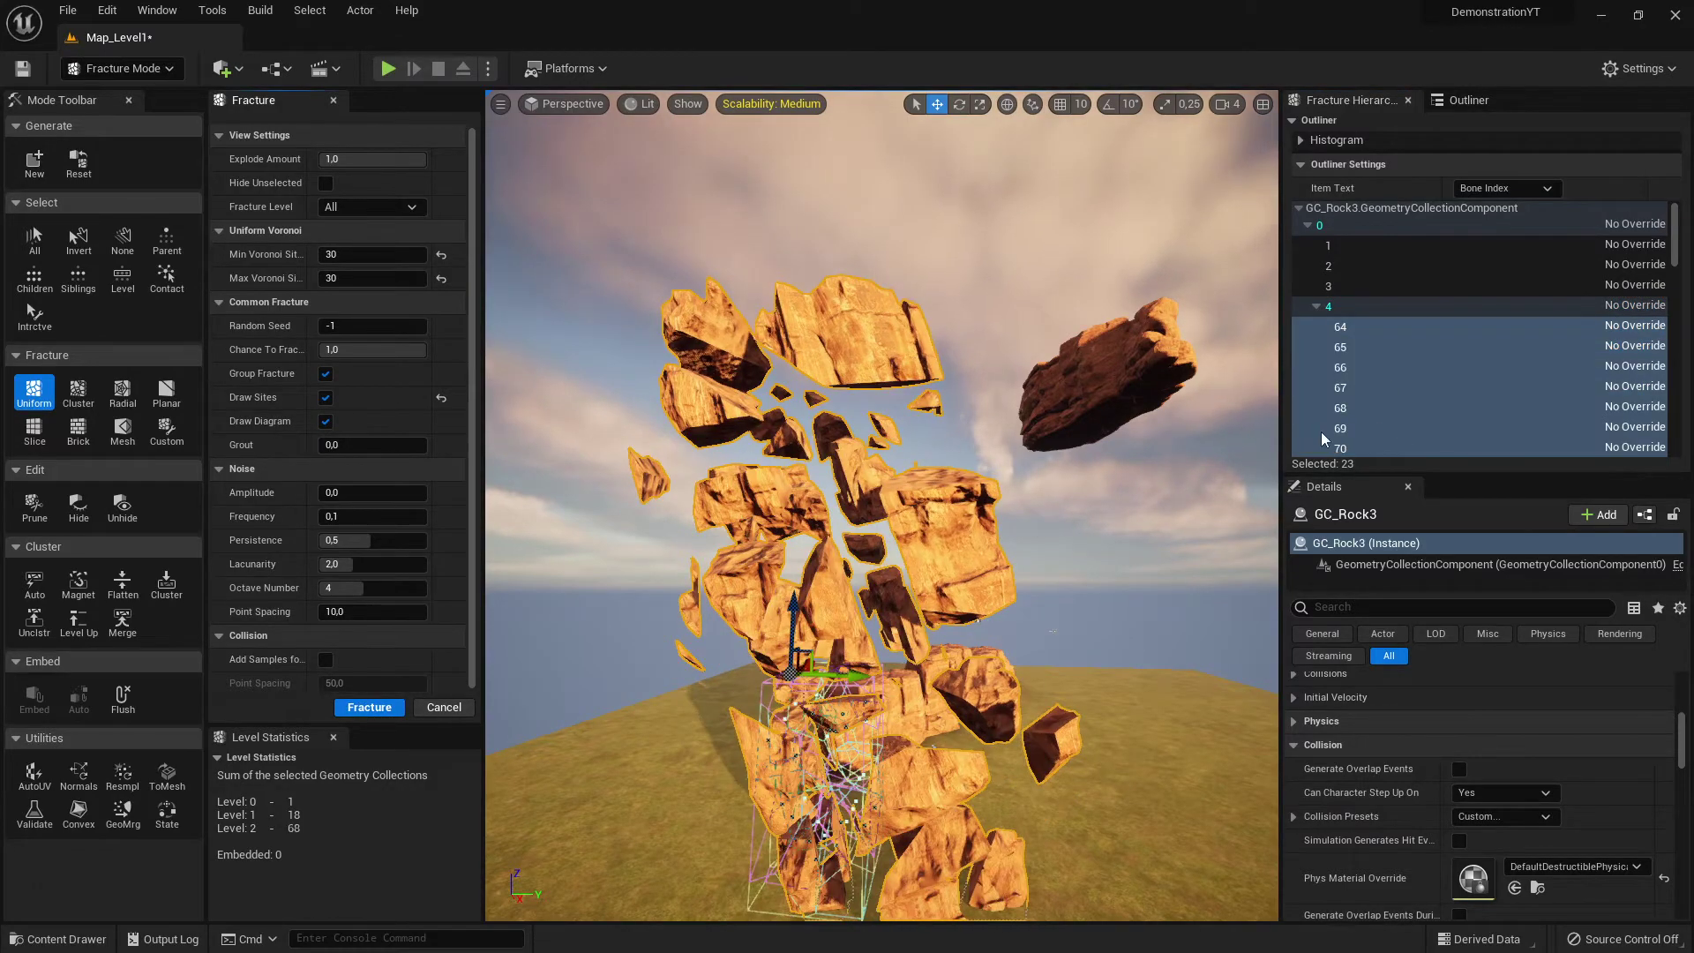
right_click_drag(1147, 459, 1103, 458)
- Select bone 6, below the children of bone 4, and fracture it with Uniform Voronoi using 30 sites
scroll(1426, 401, "down", 5)
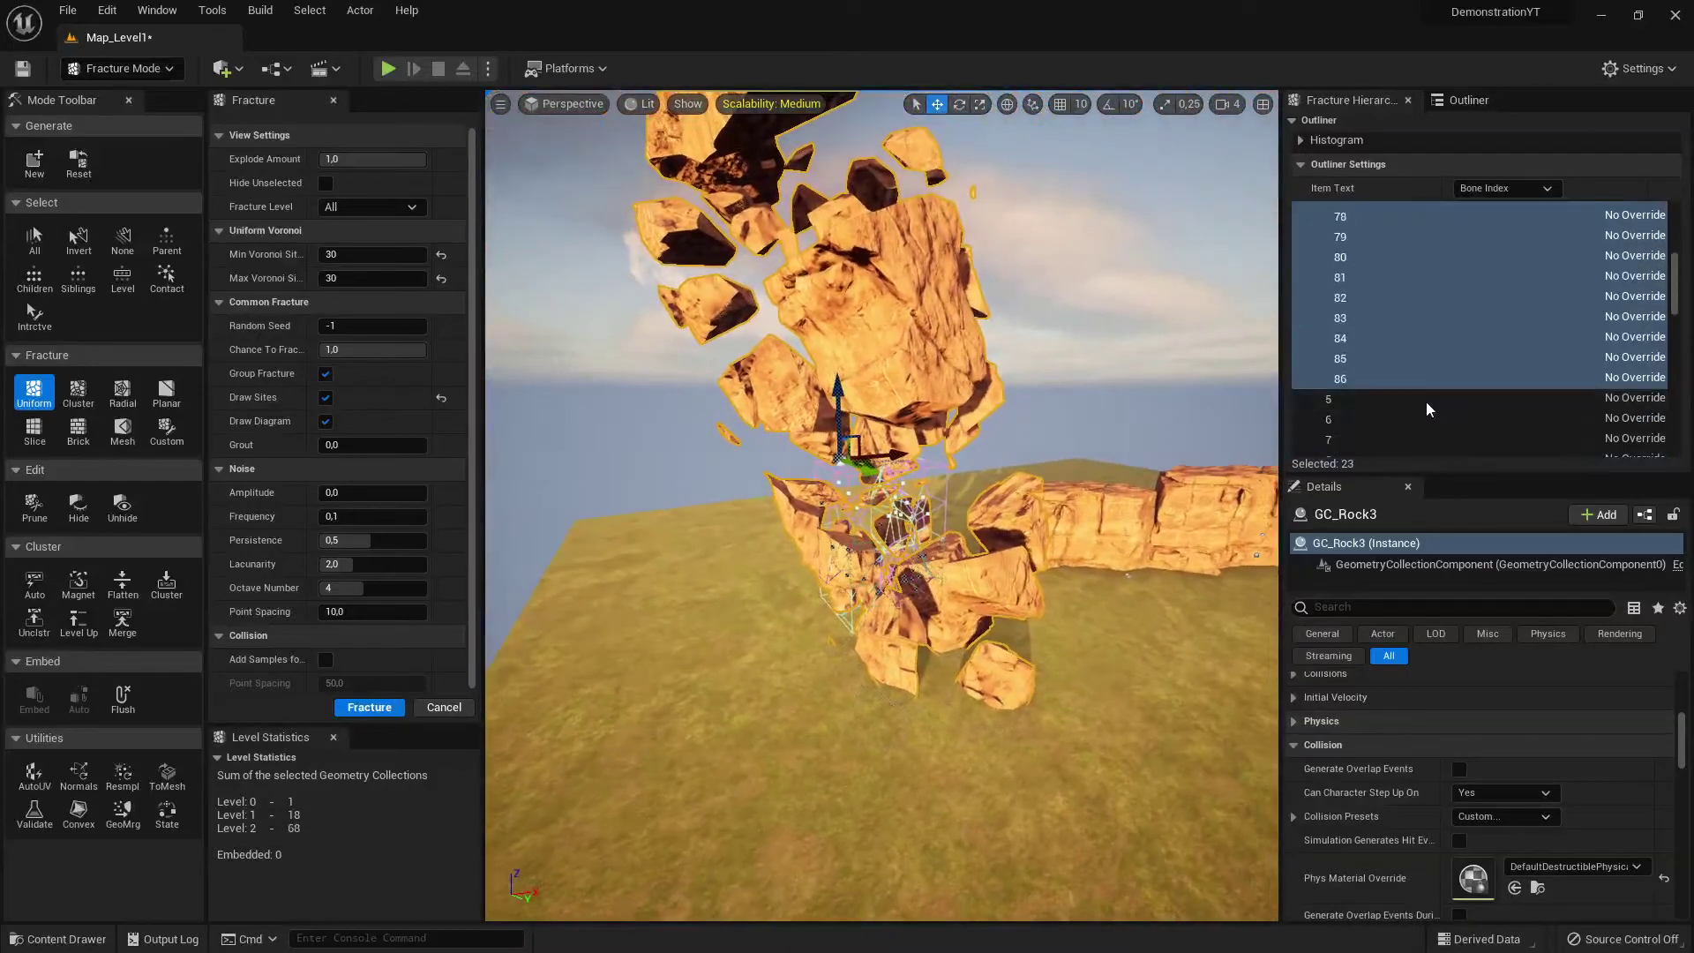
scroll(1425, 401, "down", 3)
left_click(1368, 274)
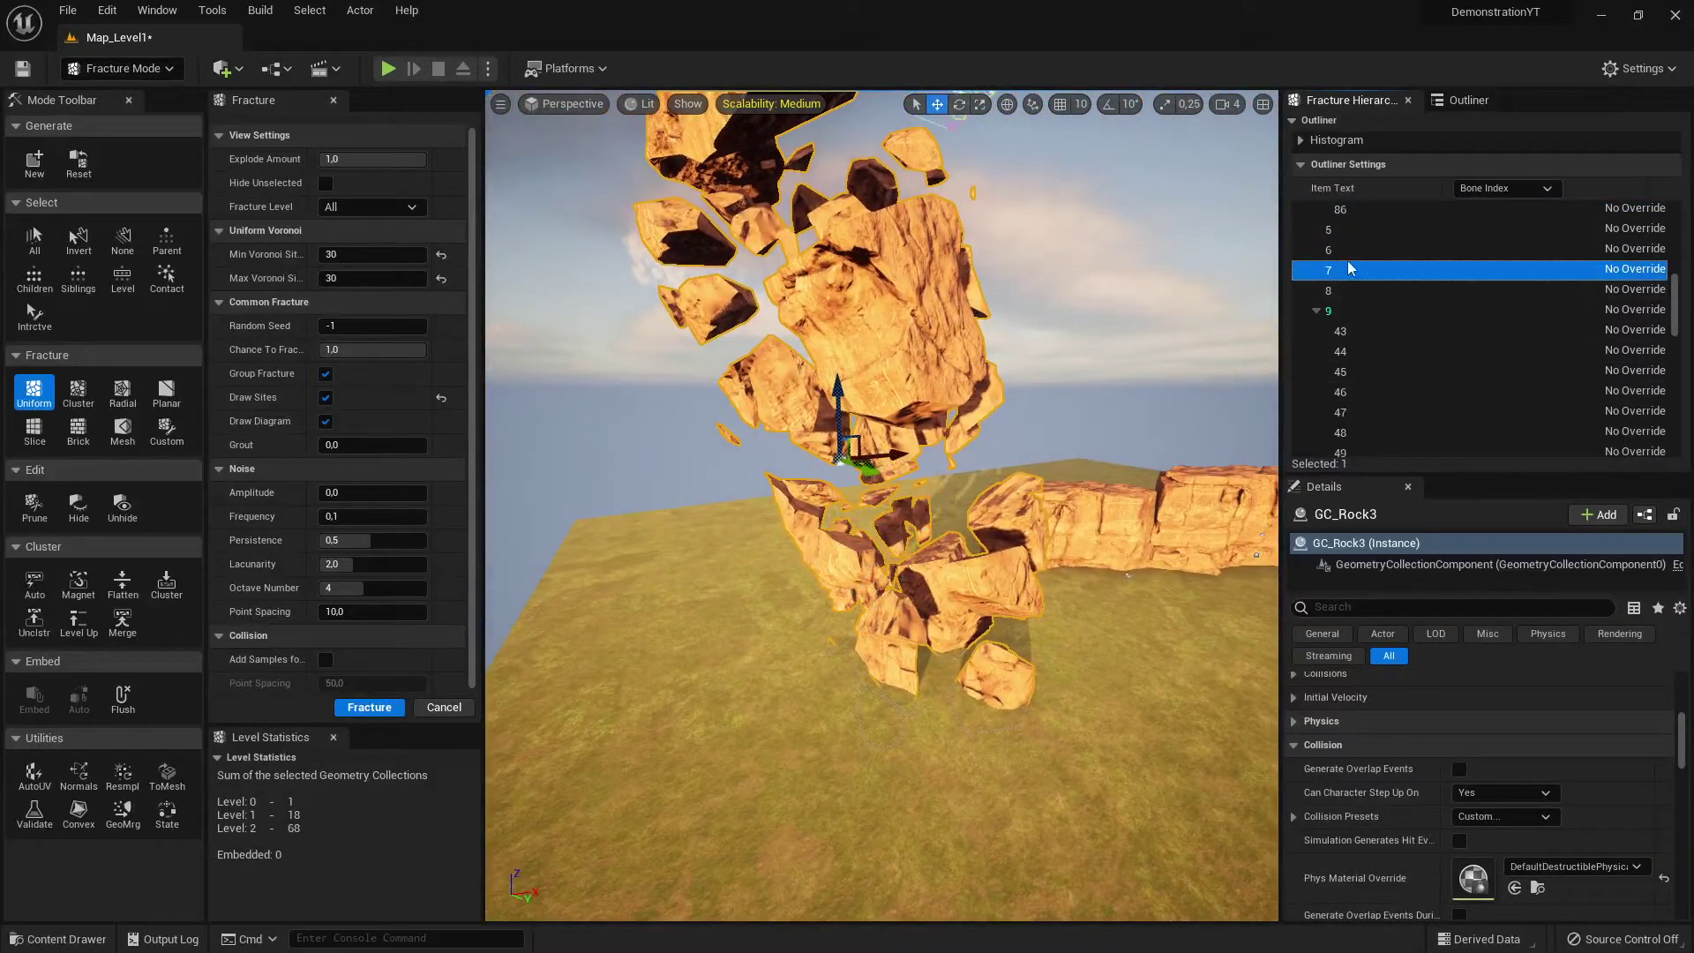
key("Up")
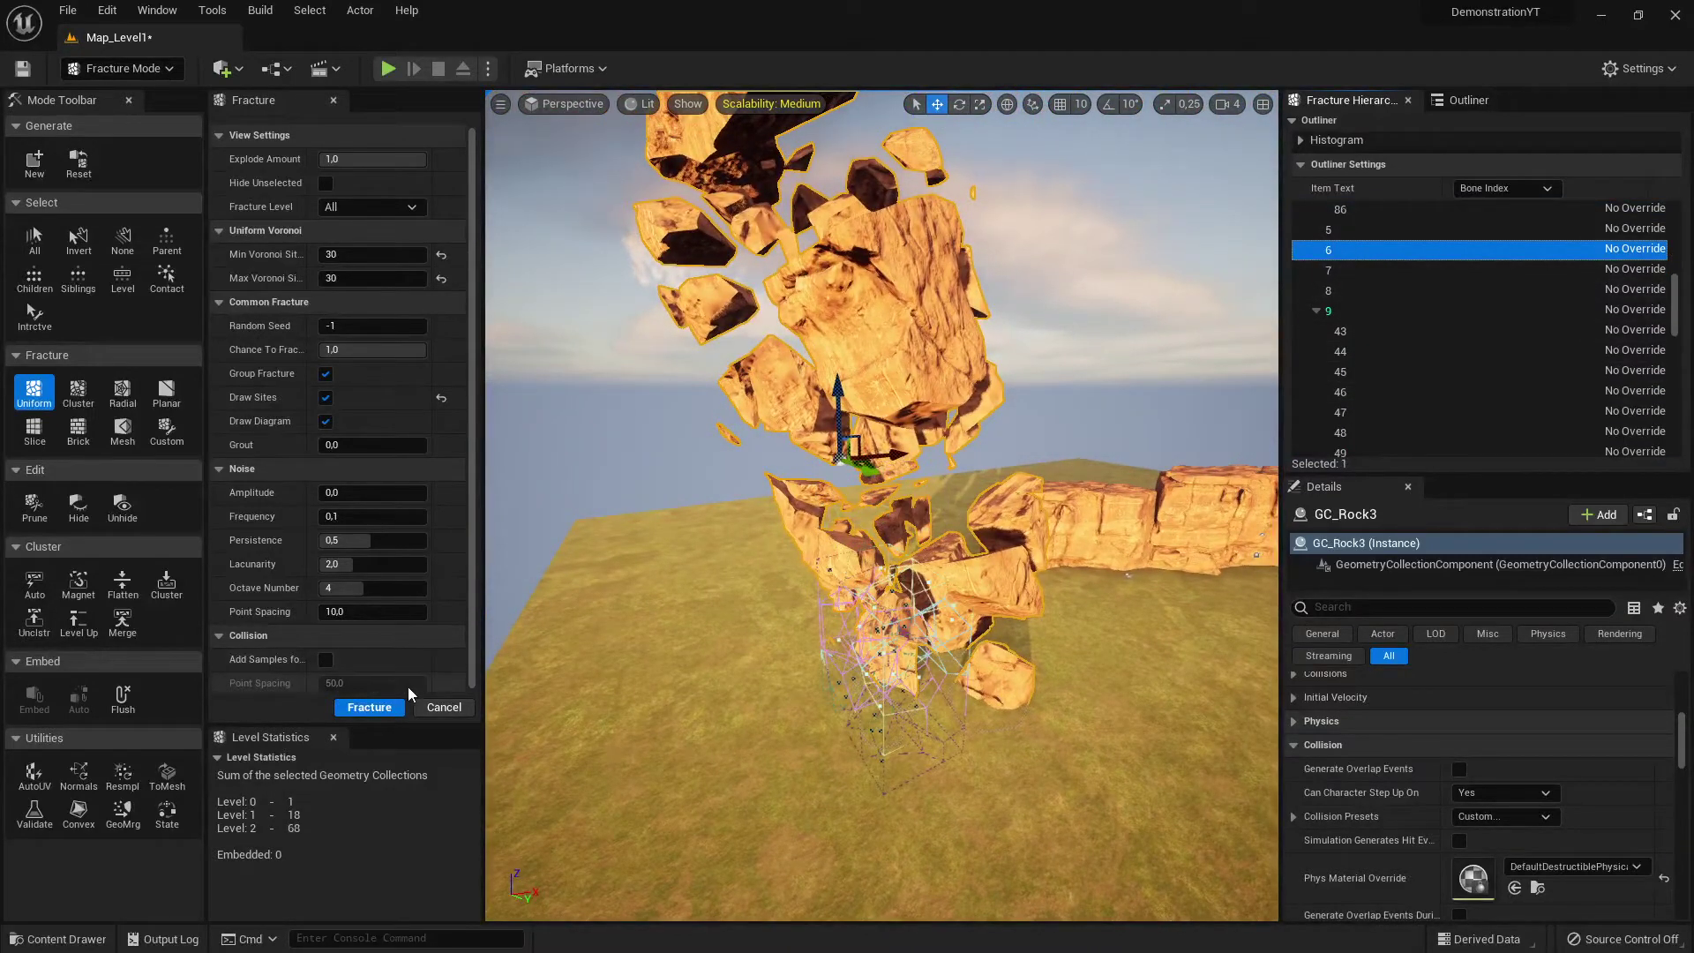
left_click(368, 707)
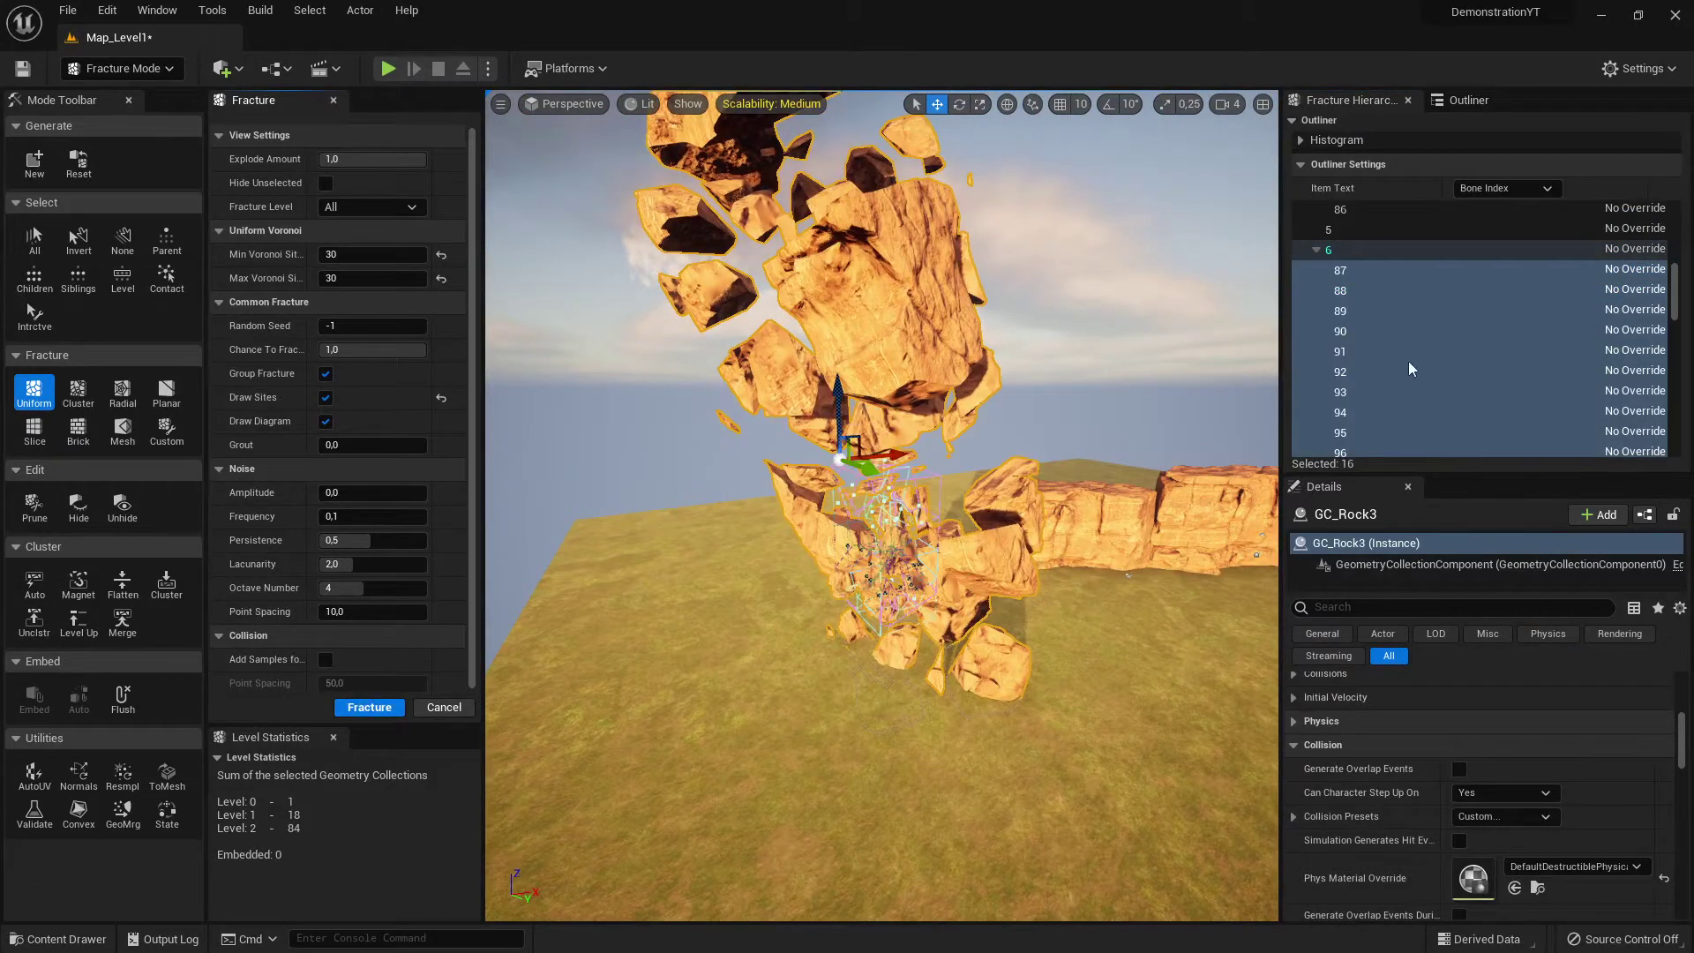
- Review the expanded bone hierarchy back to its root and examine the fully exploded rock from the other side
scroll(1426, 331, "up", 5)
left_click(1408, 367)
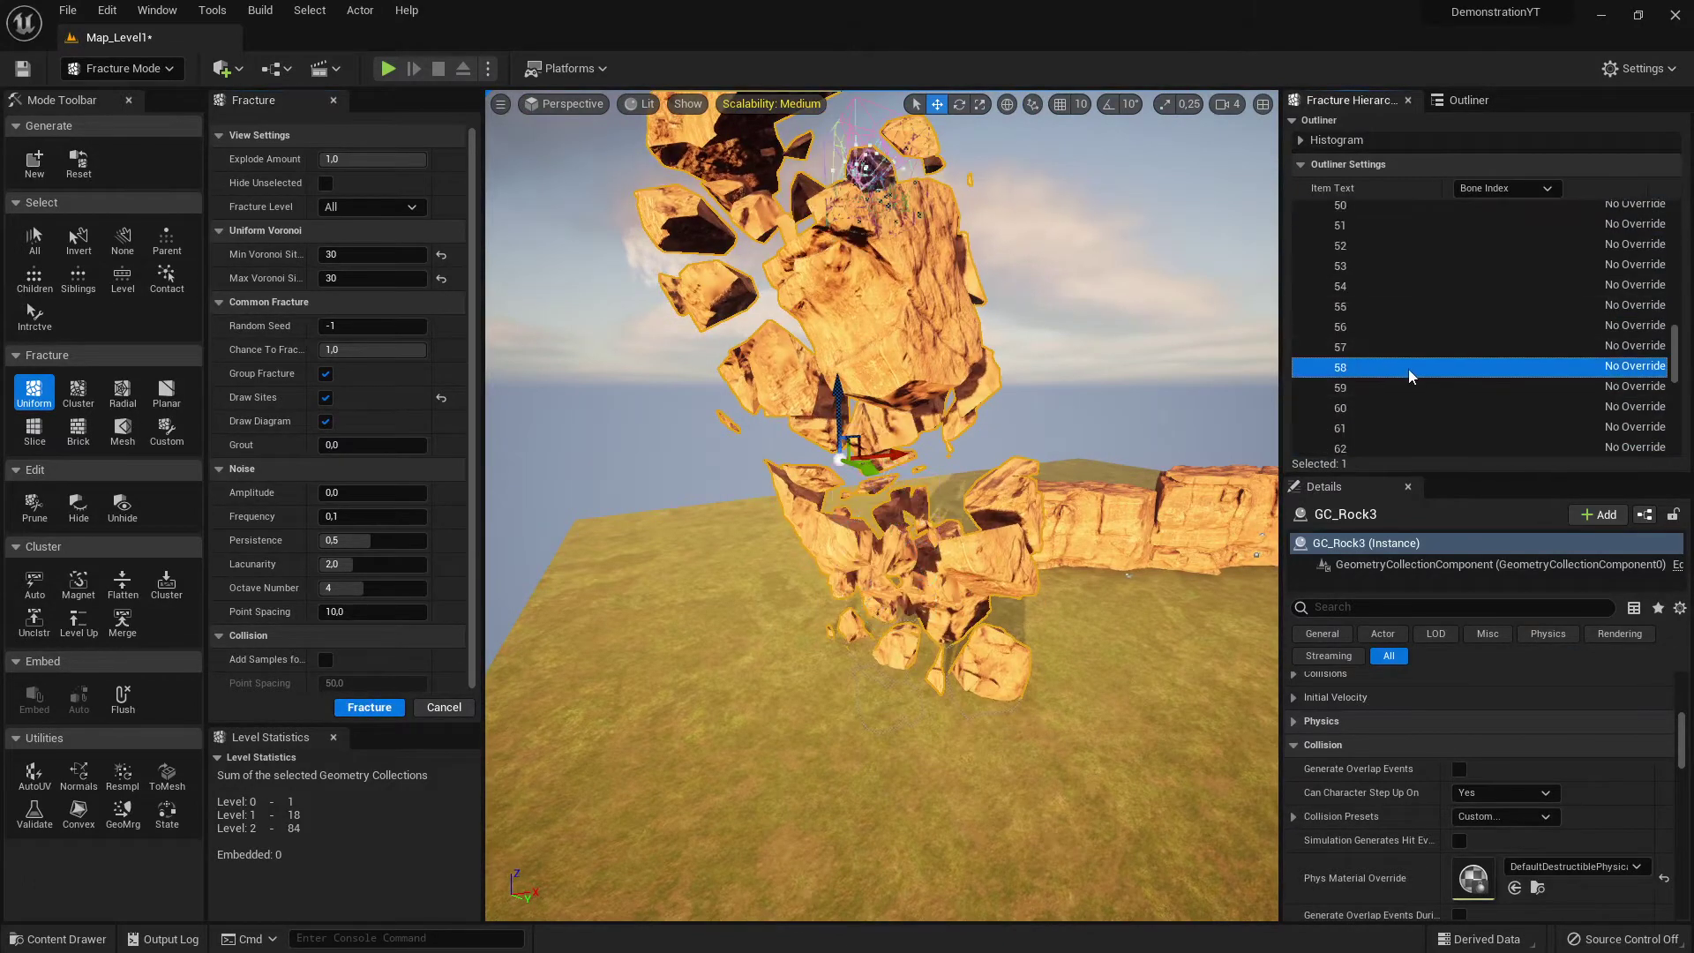
scroll(1422, 251, "up", 5)
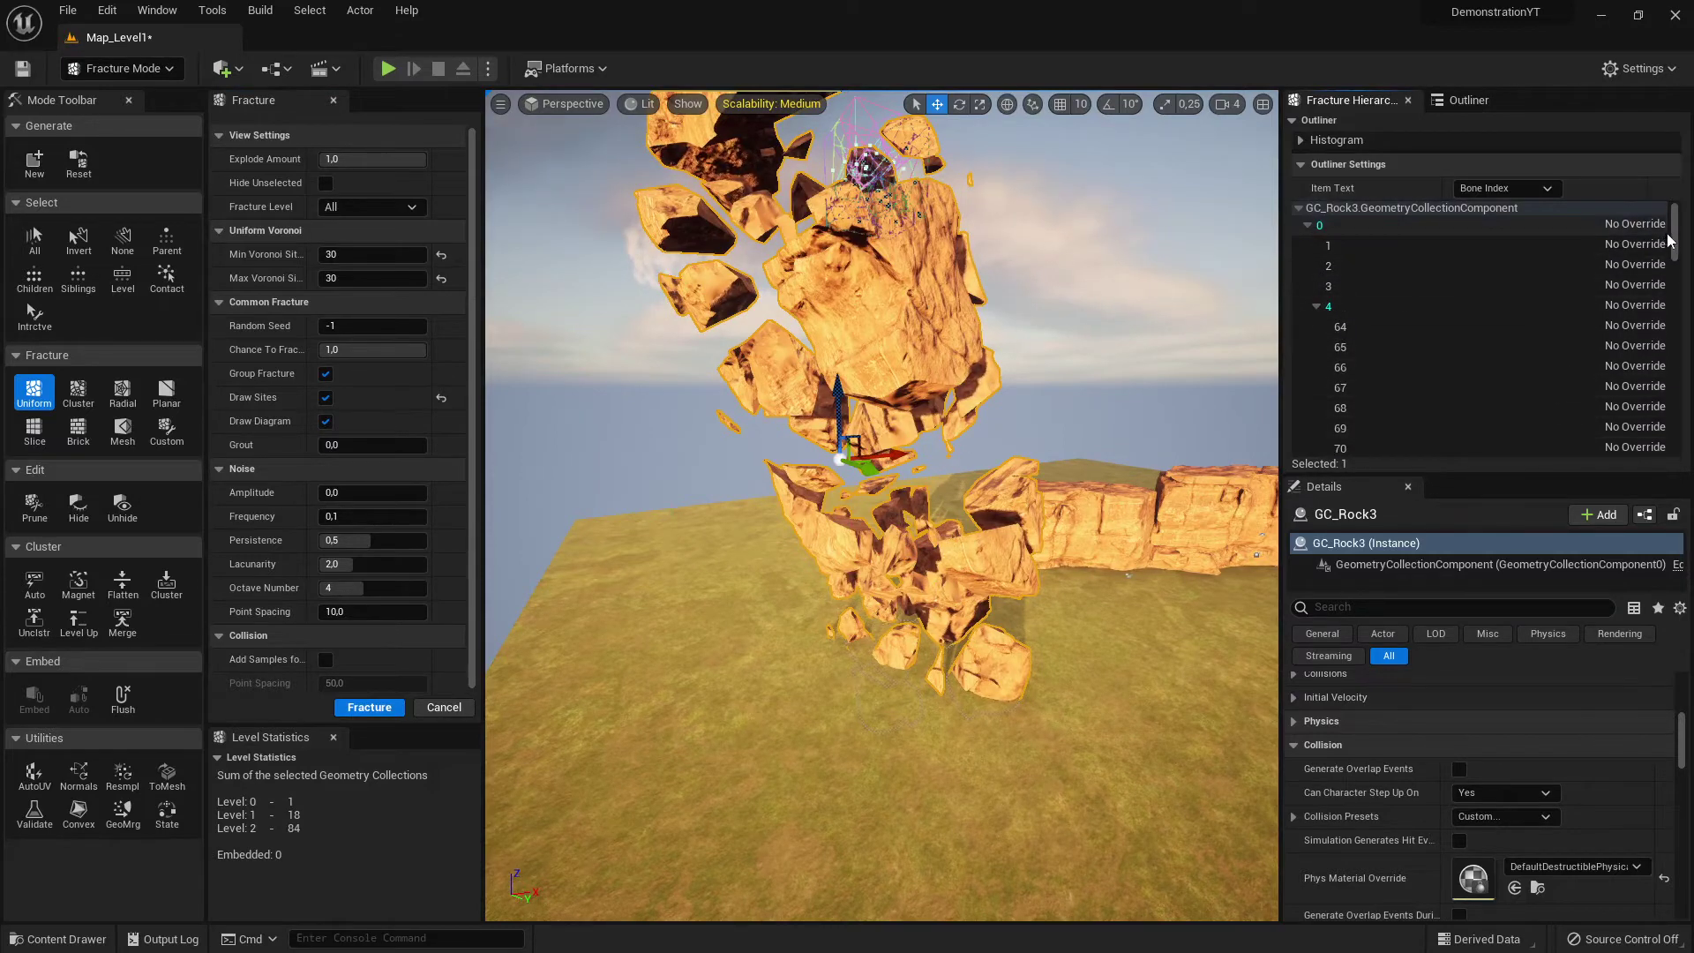
mouse_move(1676, 236)
left_mouse_down()
mouse_move(1683, 450)
mouse_move(1677, 217)
left_mouse_up()
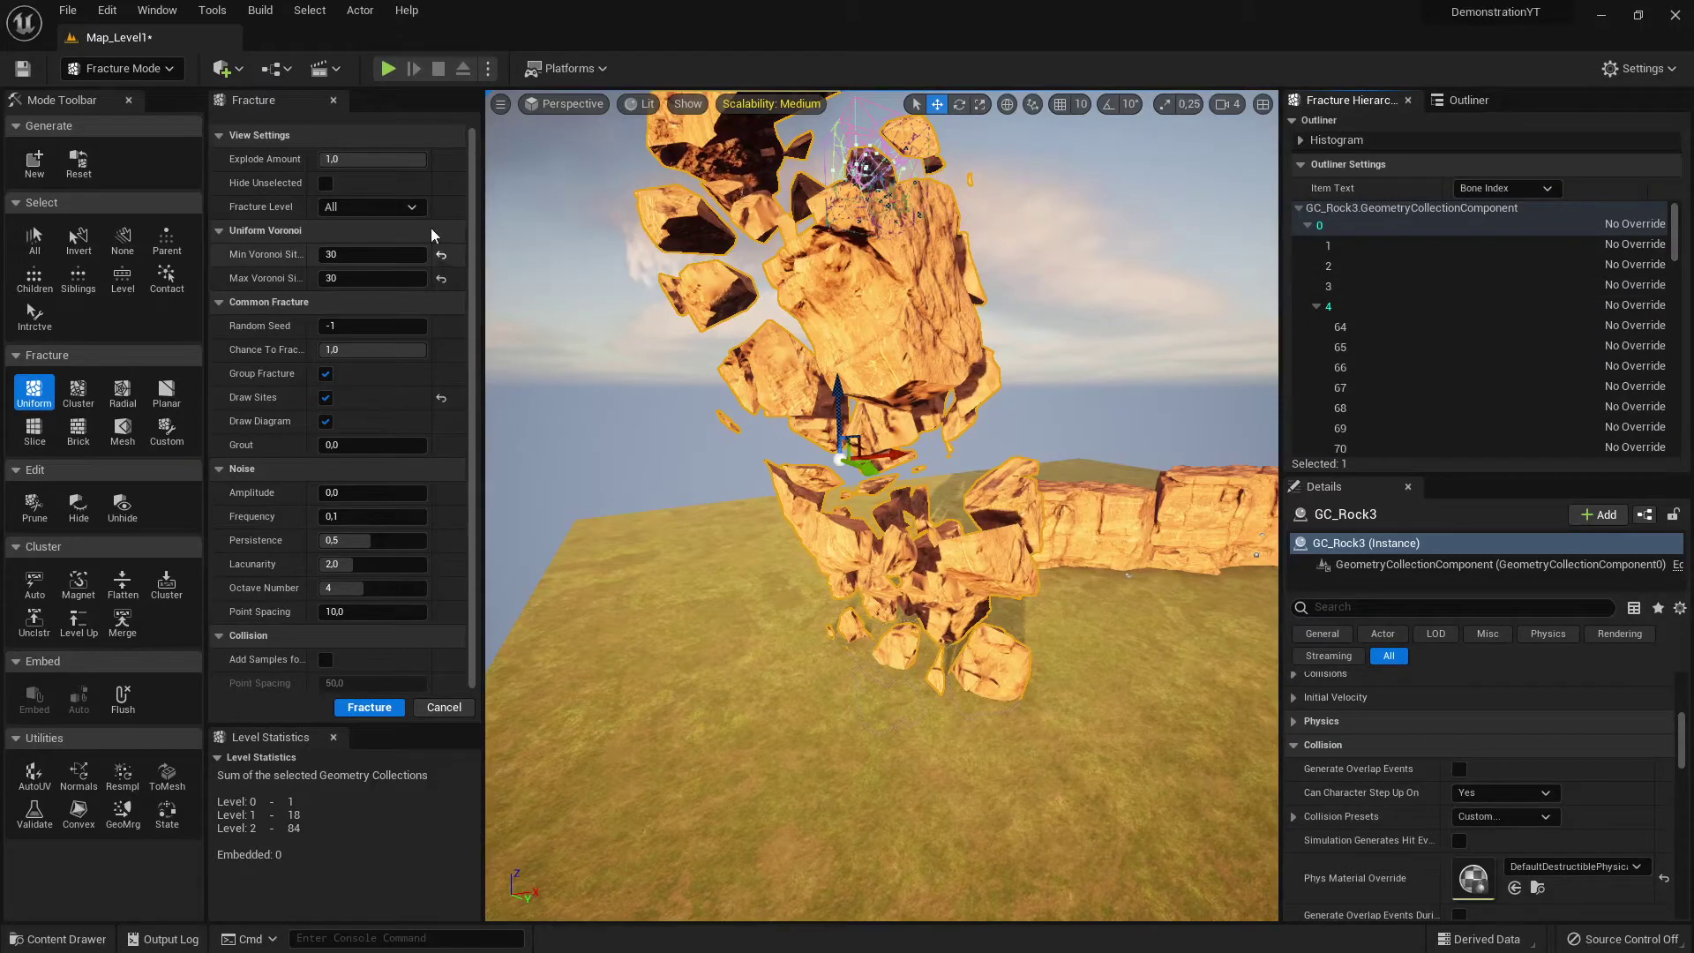
left_click_drag(374, 160, 427, 160)
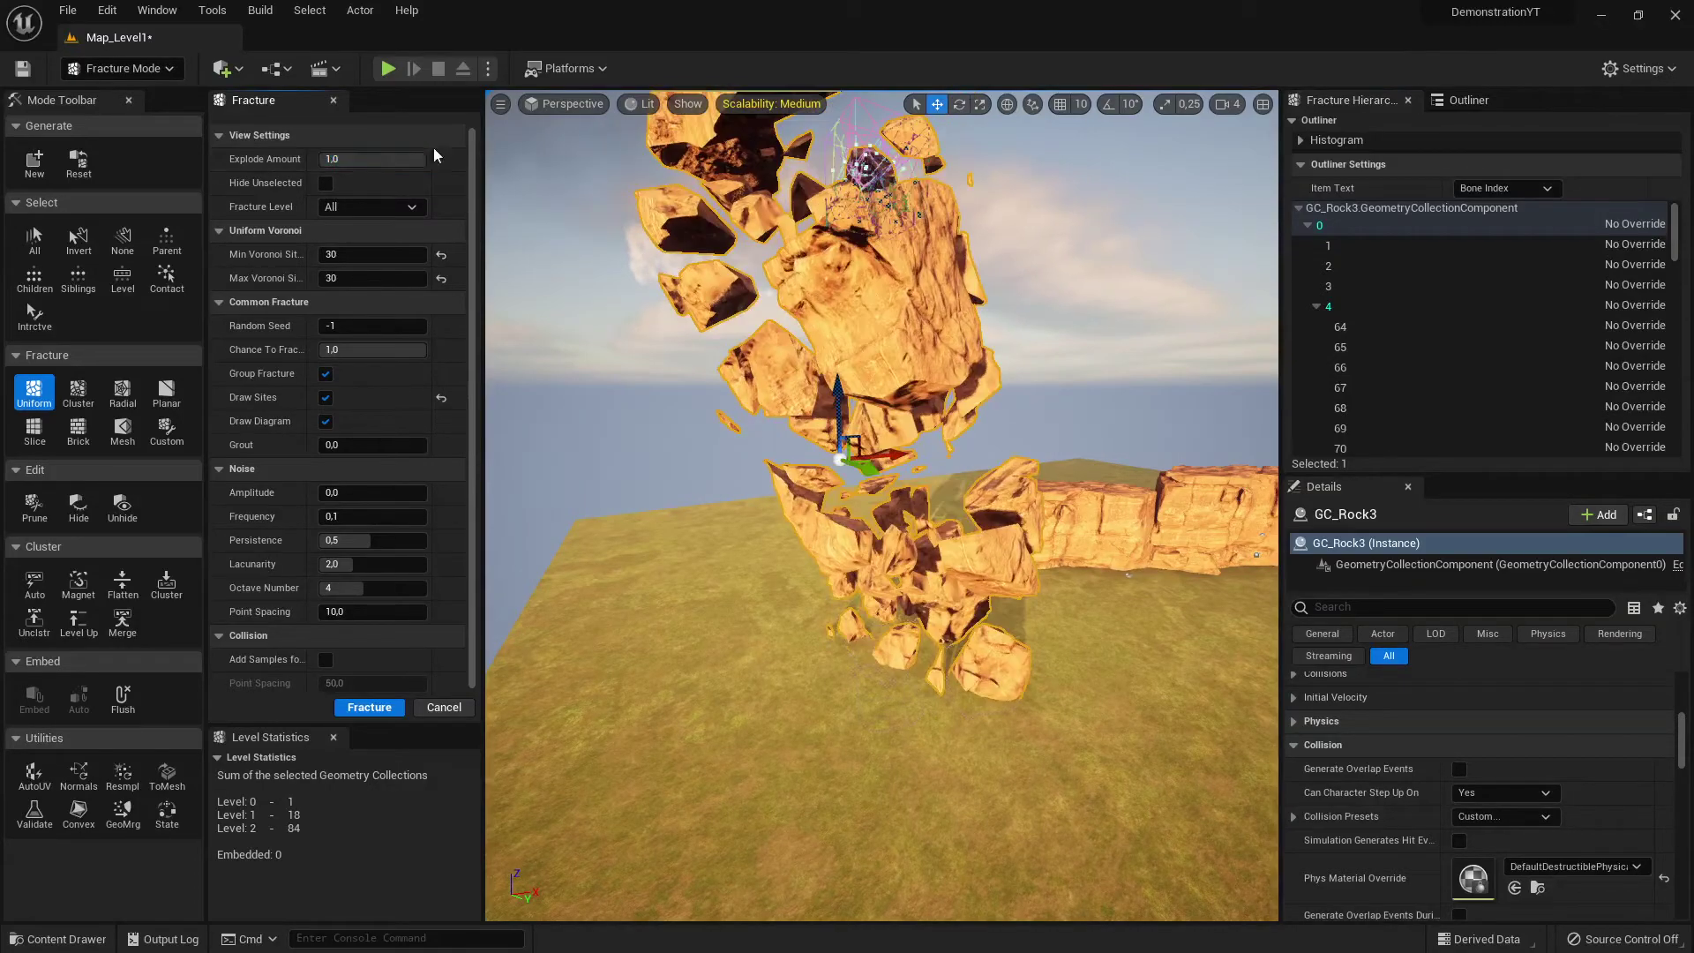
right_click_drag(871, 506, 918, 208)
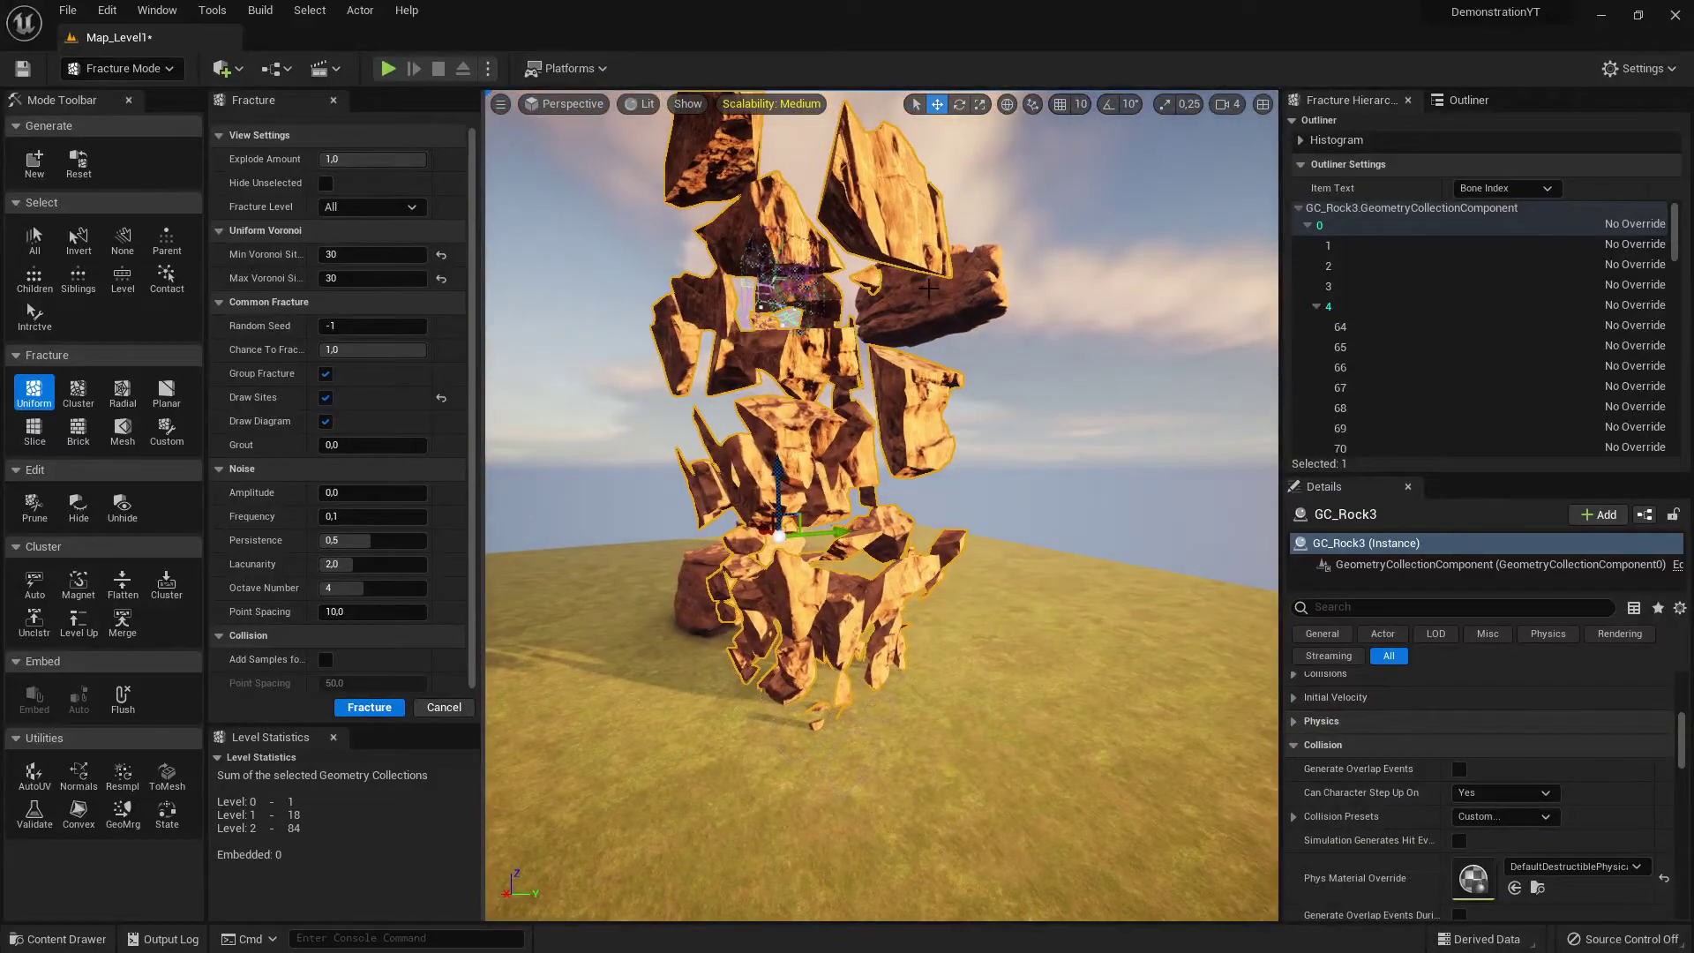
- Go through bone 65 and bones 13 down to 10 in the hierarchy to identify their rock pieces
left_click(1350, 349)
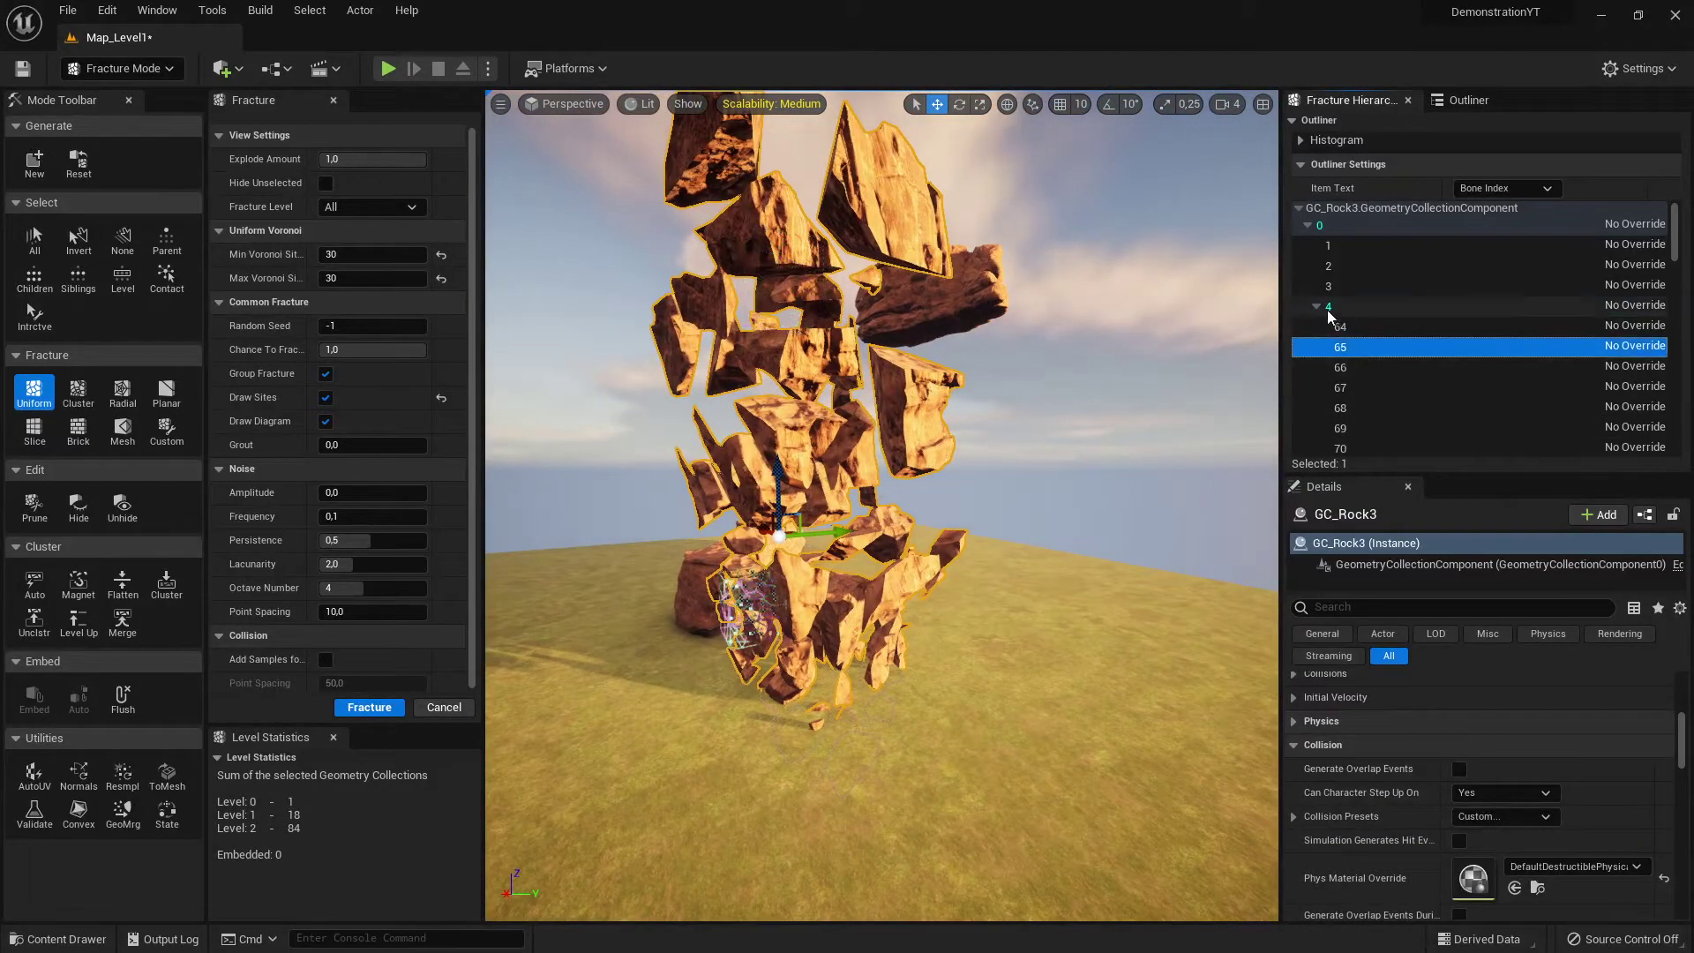
scroll(1411, 324, "down", 10)
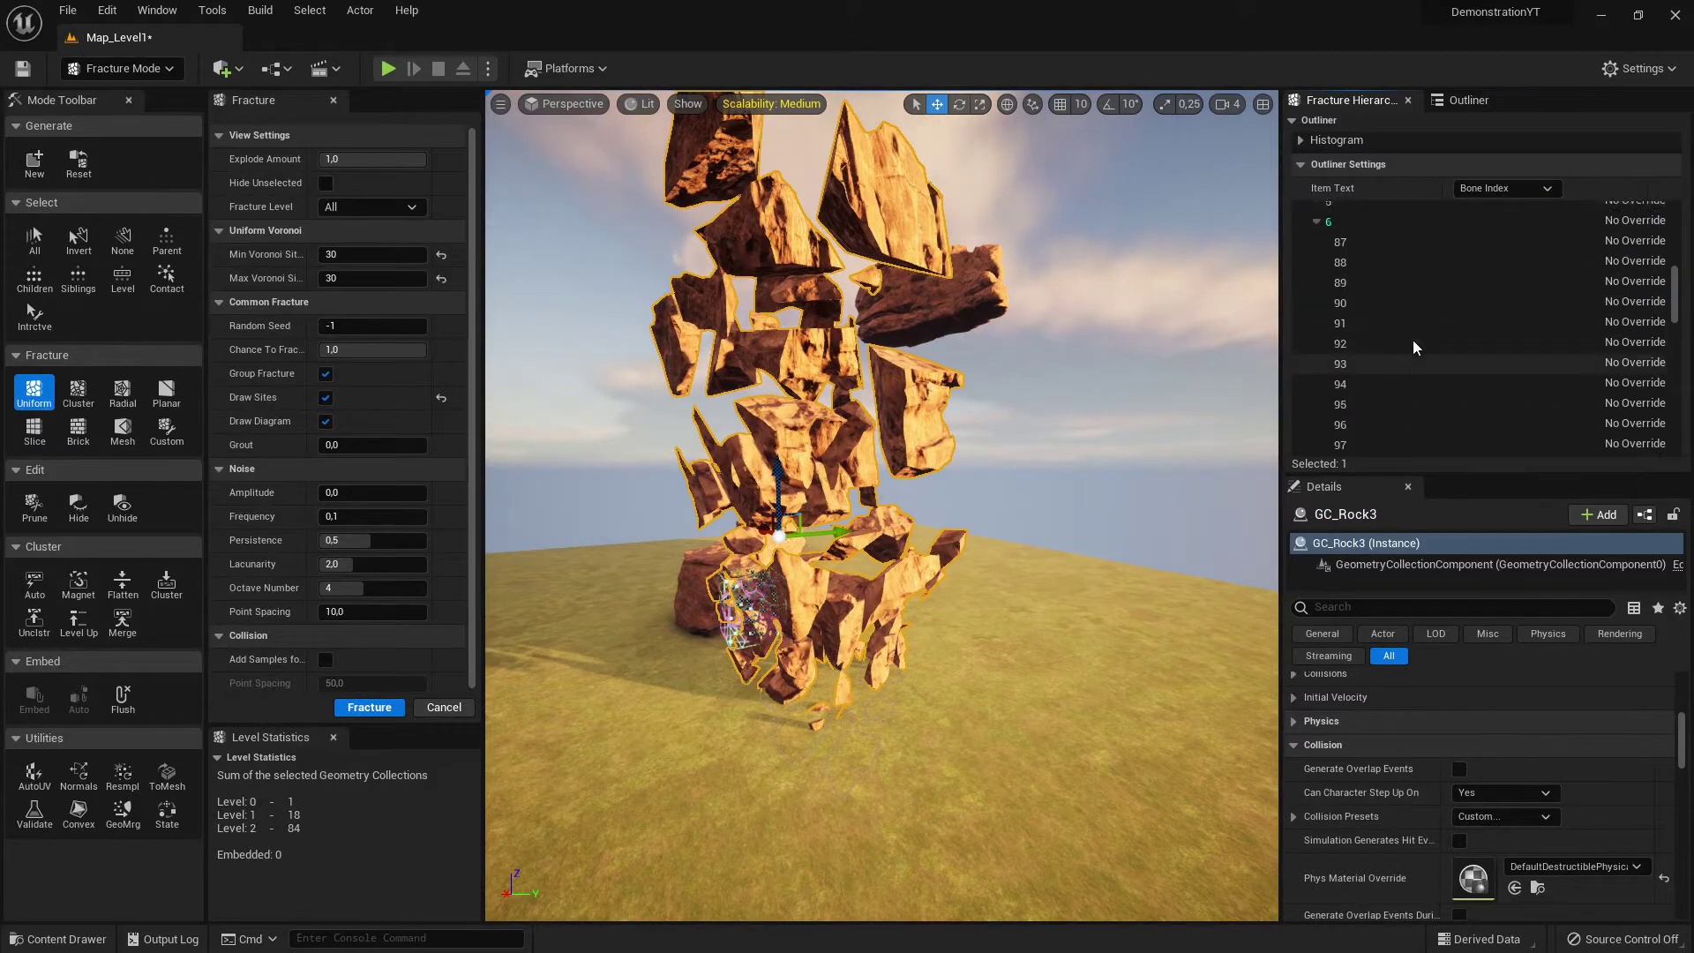
scroll(1412, 341, "down", 5)
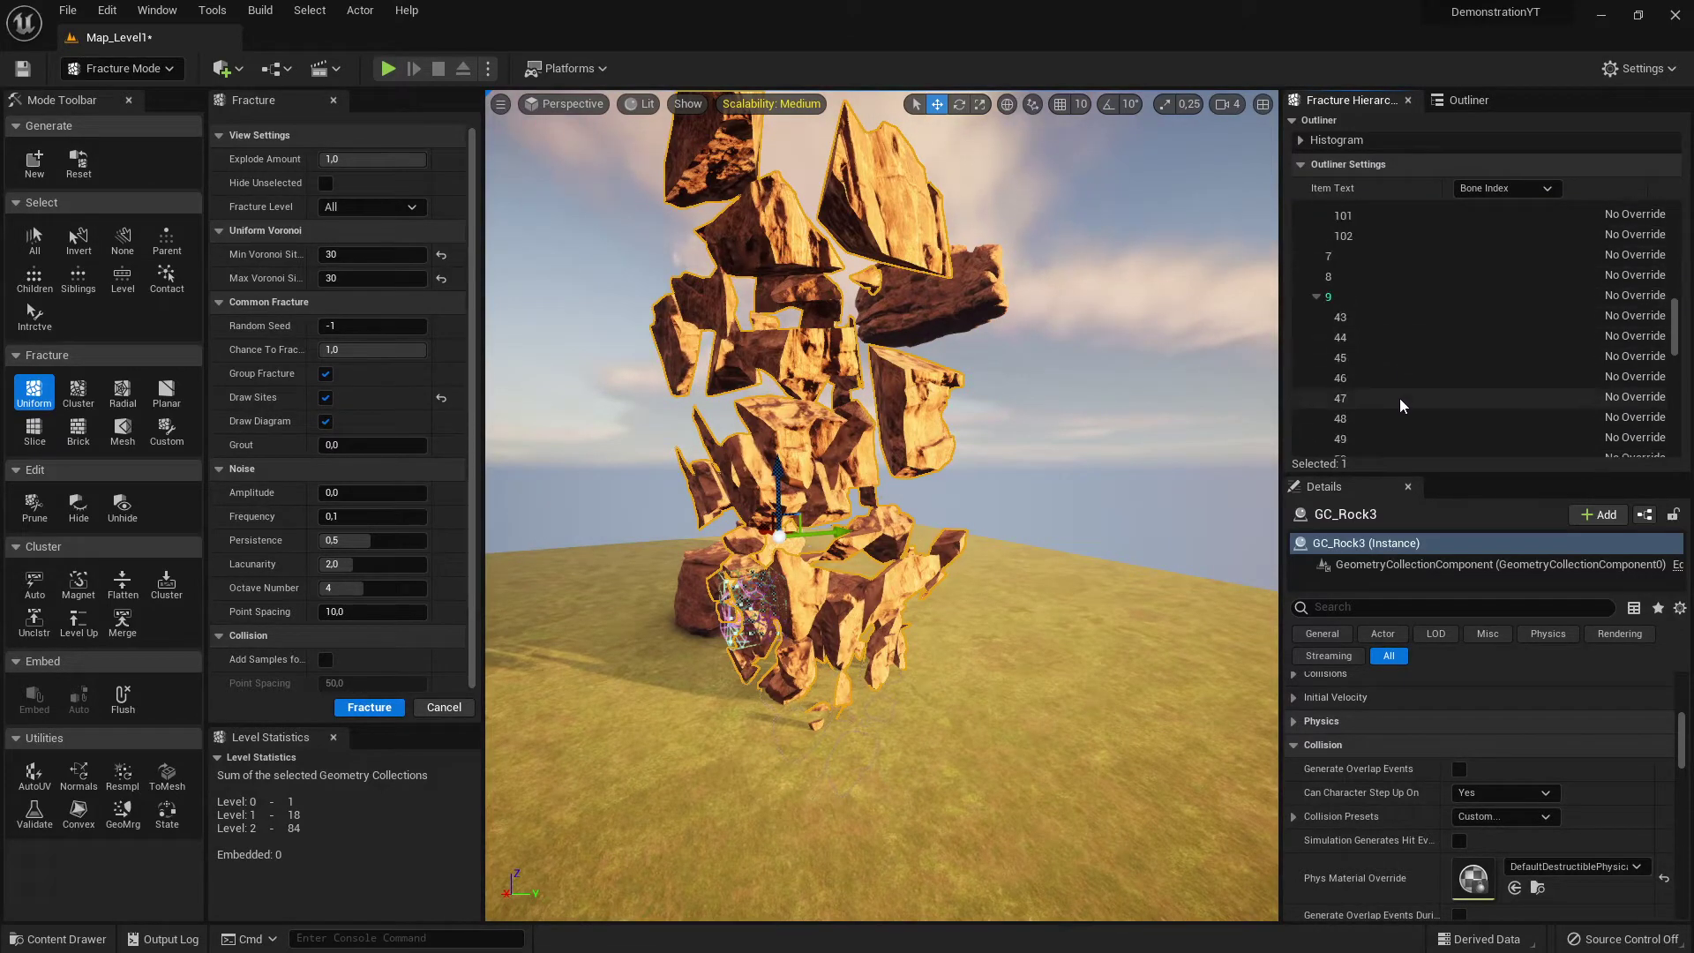
scroll(1394, 397, "down", 8)
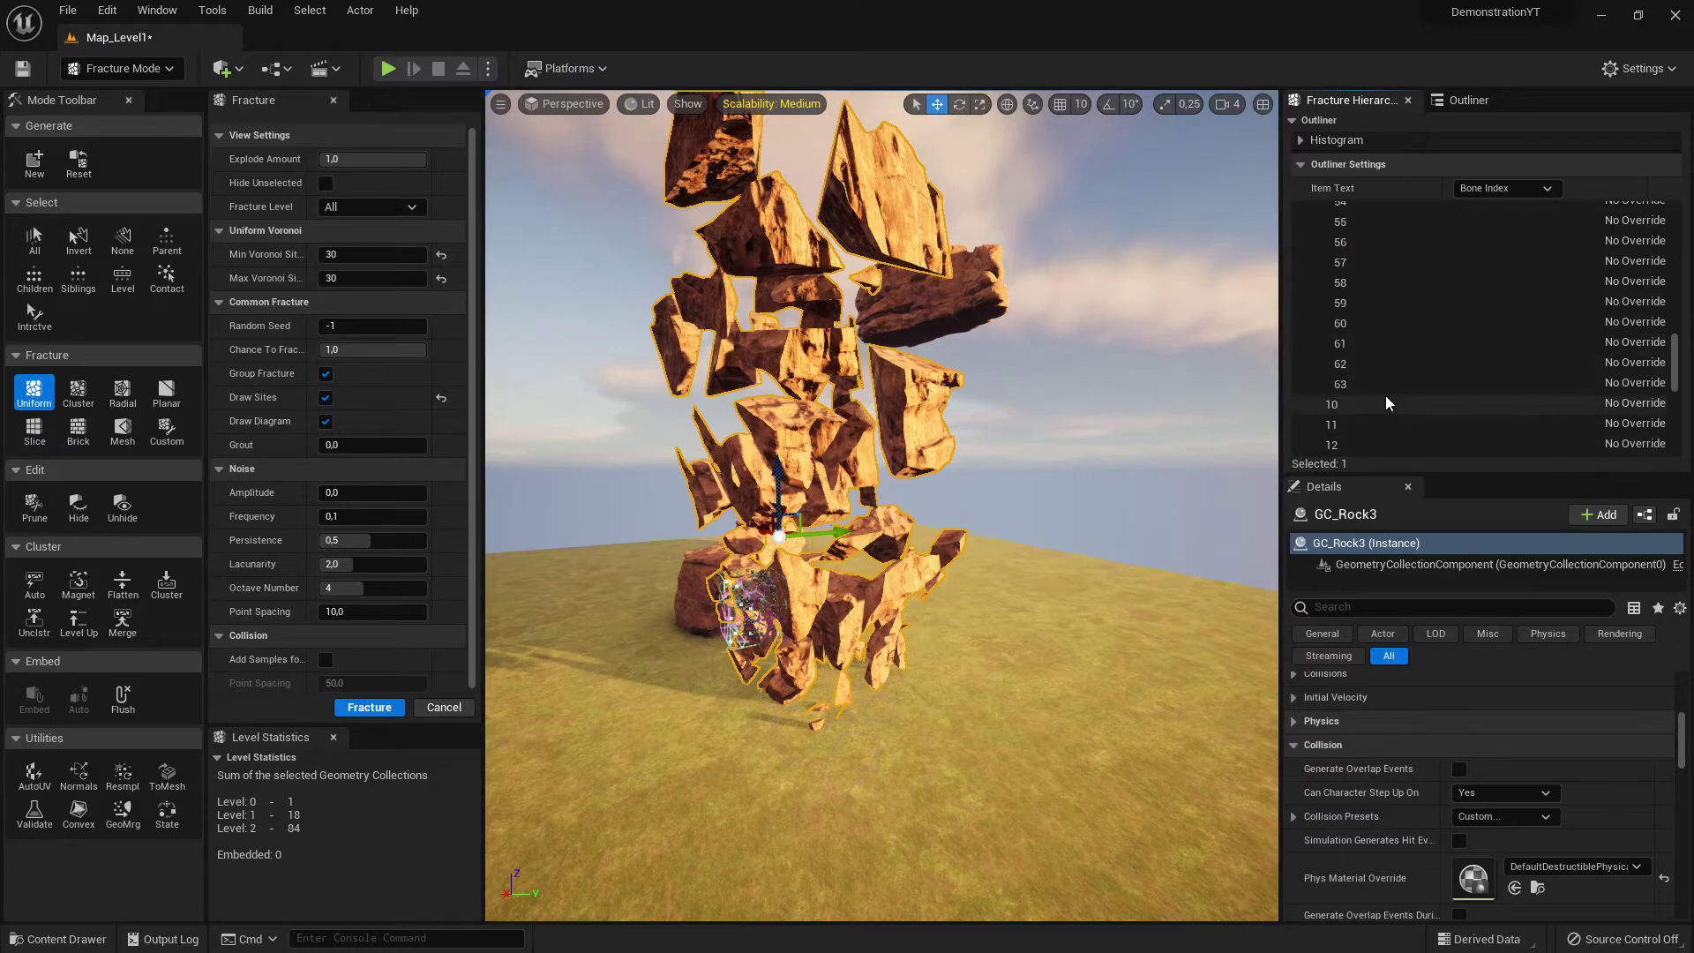
left_click(1352, 323)
left_click(1348, 300)
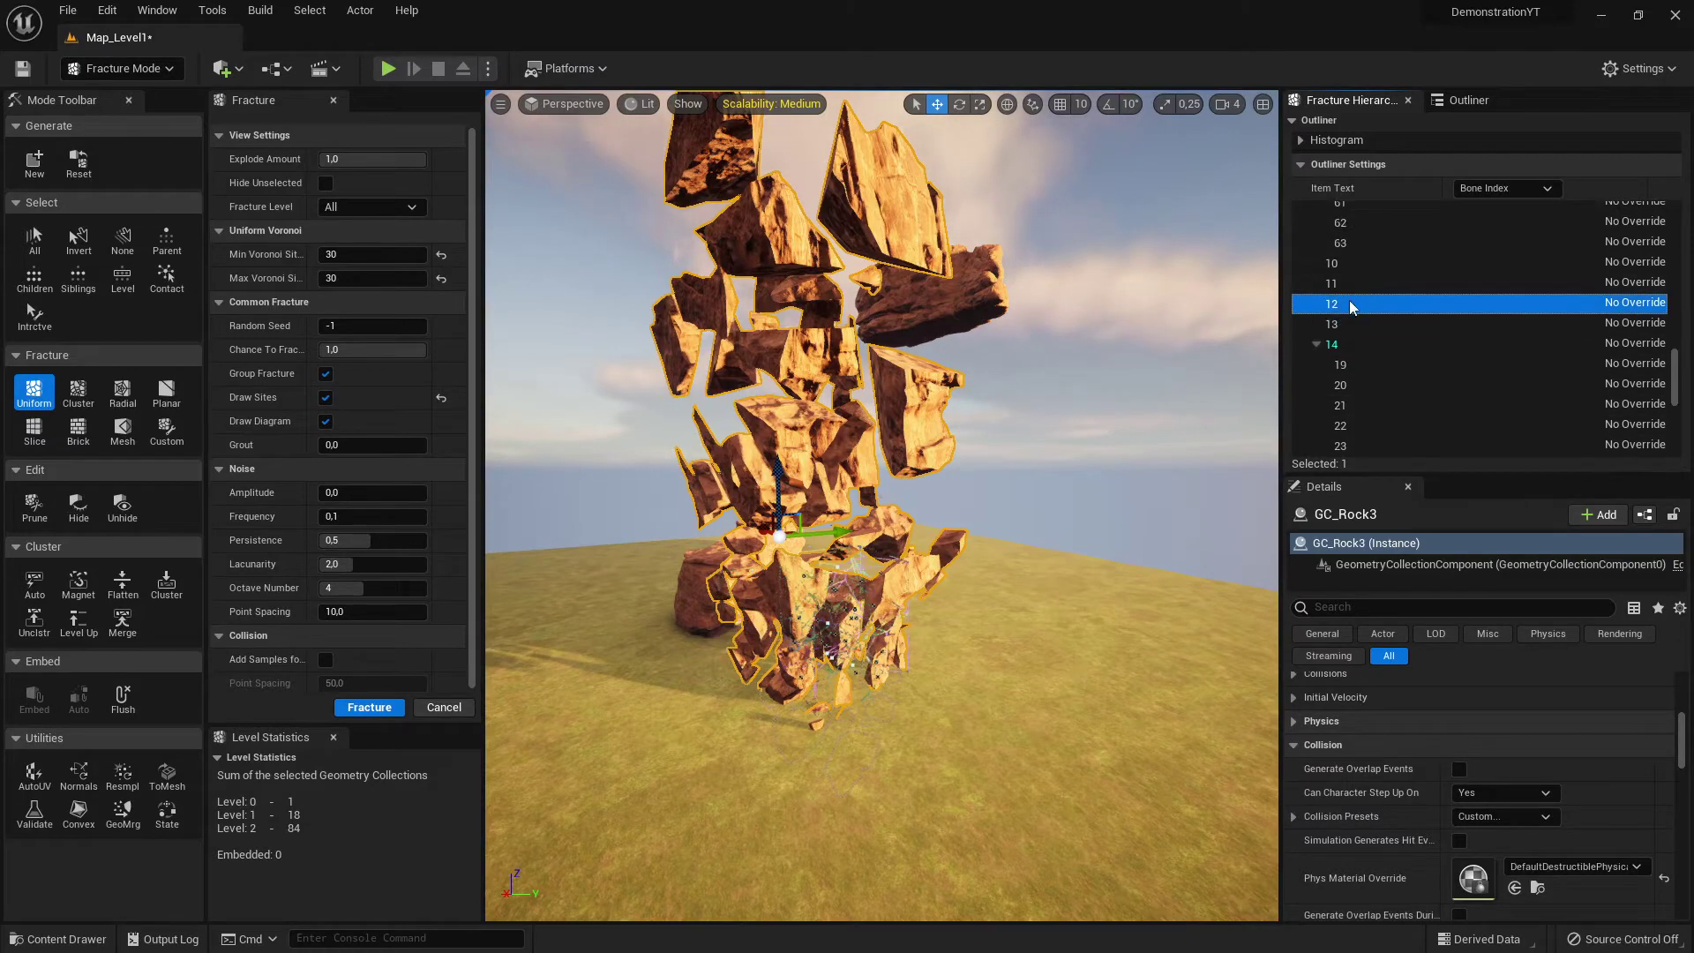
left_click(1349, 284)
left_click(1350, 263)
- Select bone 15, fracture it with Uniform Voronoi using 30 sites, and check the resulting pieces
scroll(1429, 353, "down", 7)
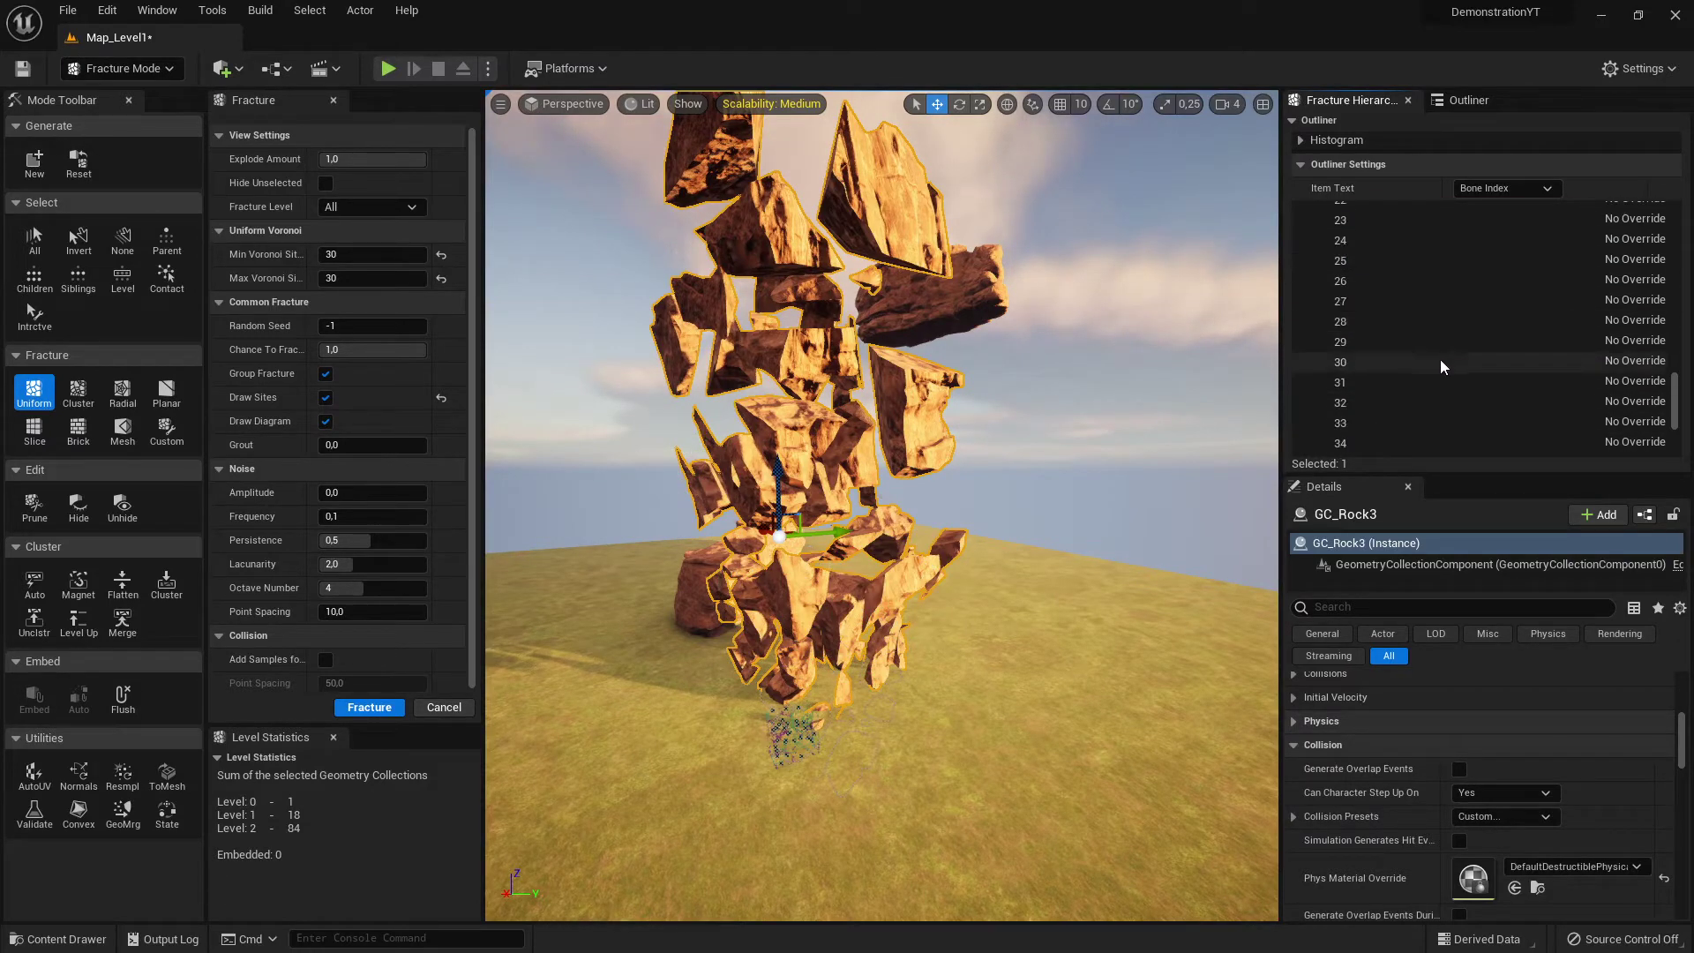
left_click(1359, 388)
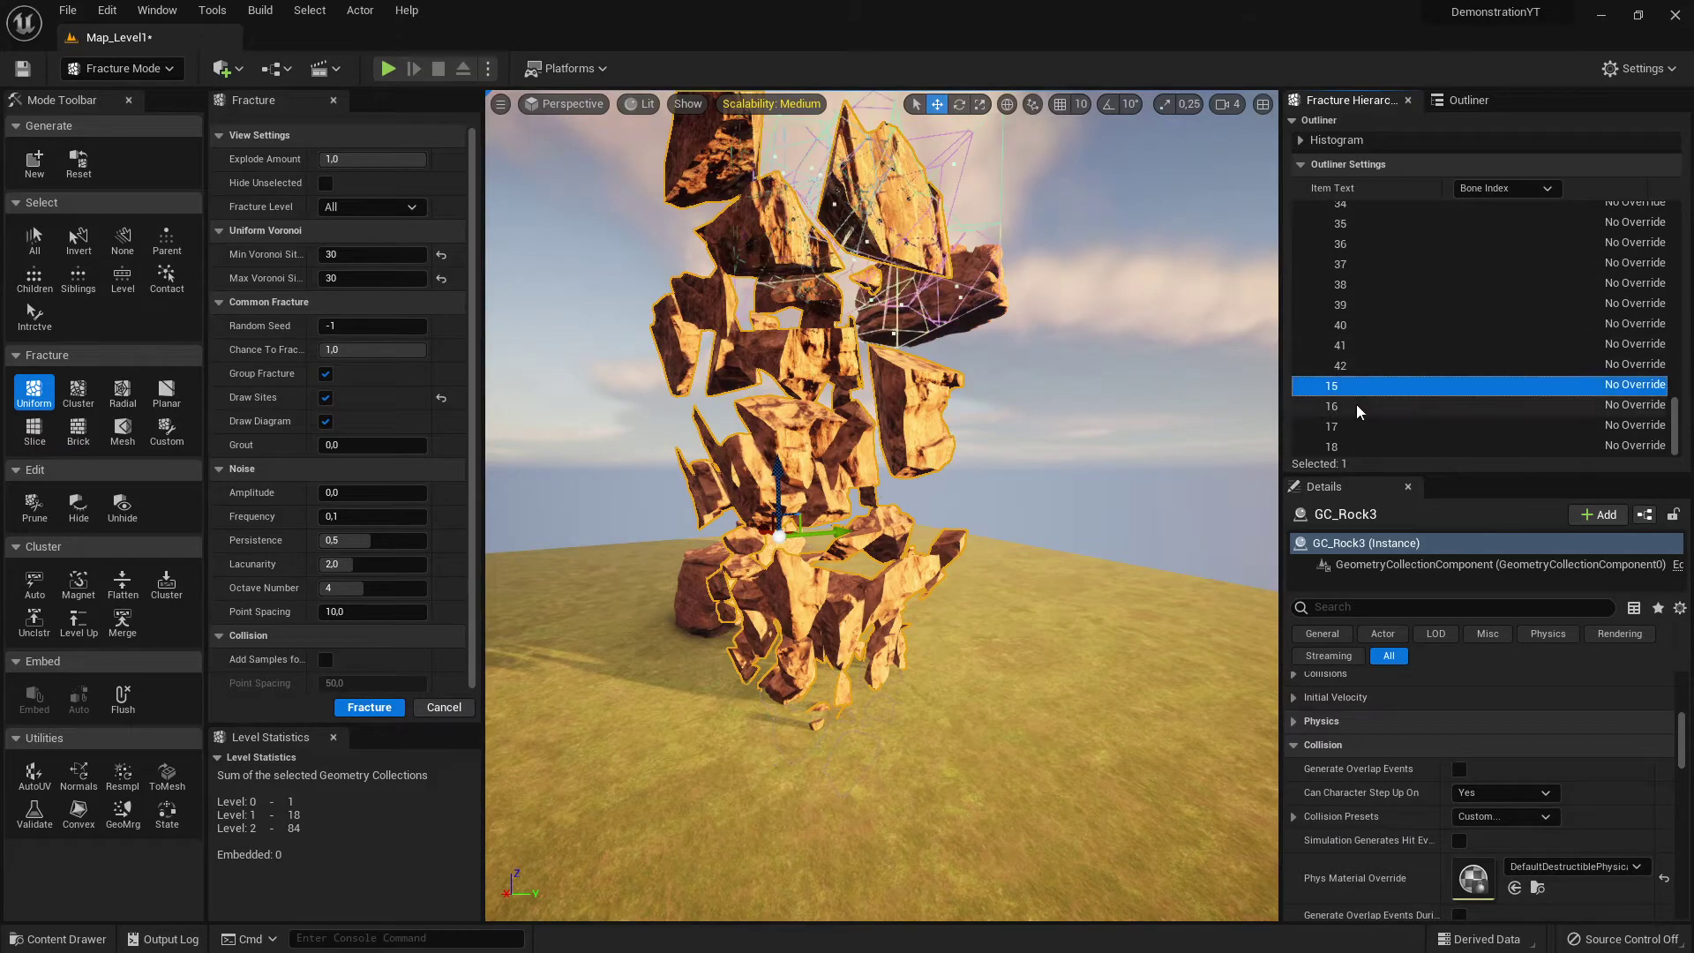
right_click_drag(1094, 441, 1138, 441)
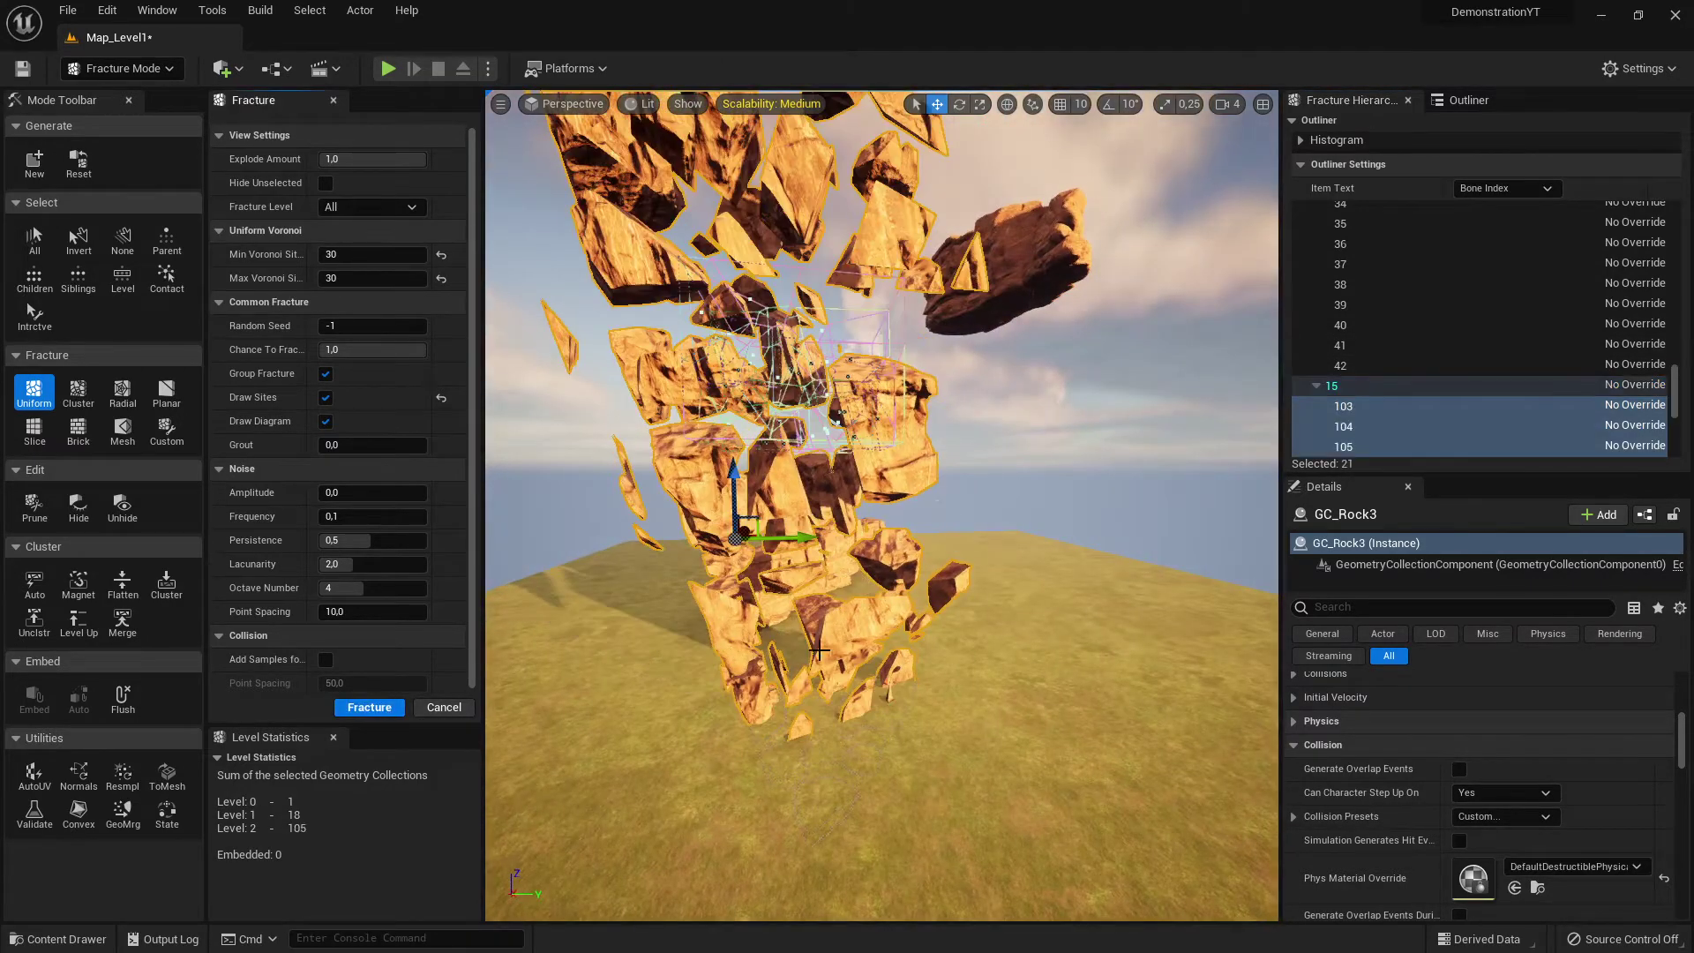
- Select bone 16 below the children of bone 15, fracture it with Uniform Voronoi using 30 sites, and examine the exploded pieces
mouse_move(1052, 323)
right_mouse_down()
mouse_move(936, 328)
mouse_move(1050, 336)
right_mouse_up()
scroll(1523, 391, "down", 3)
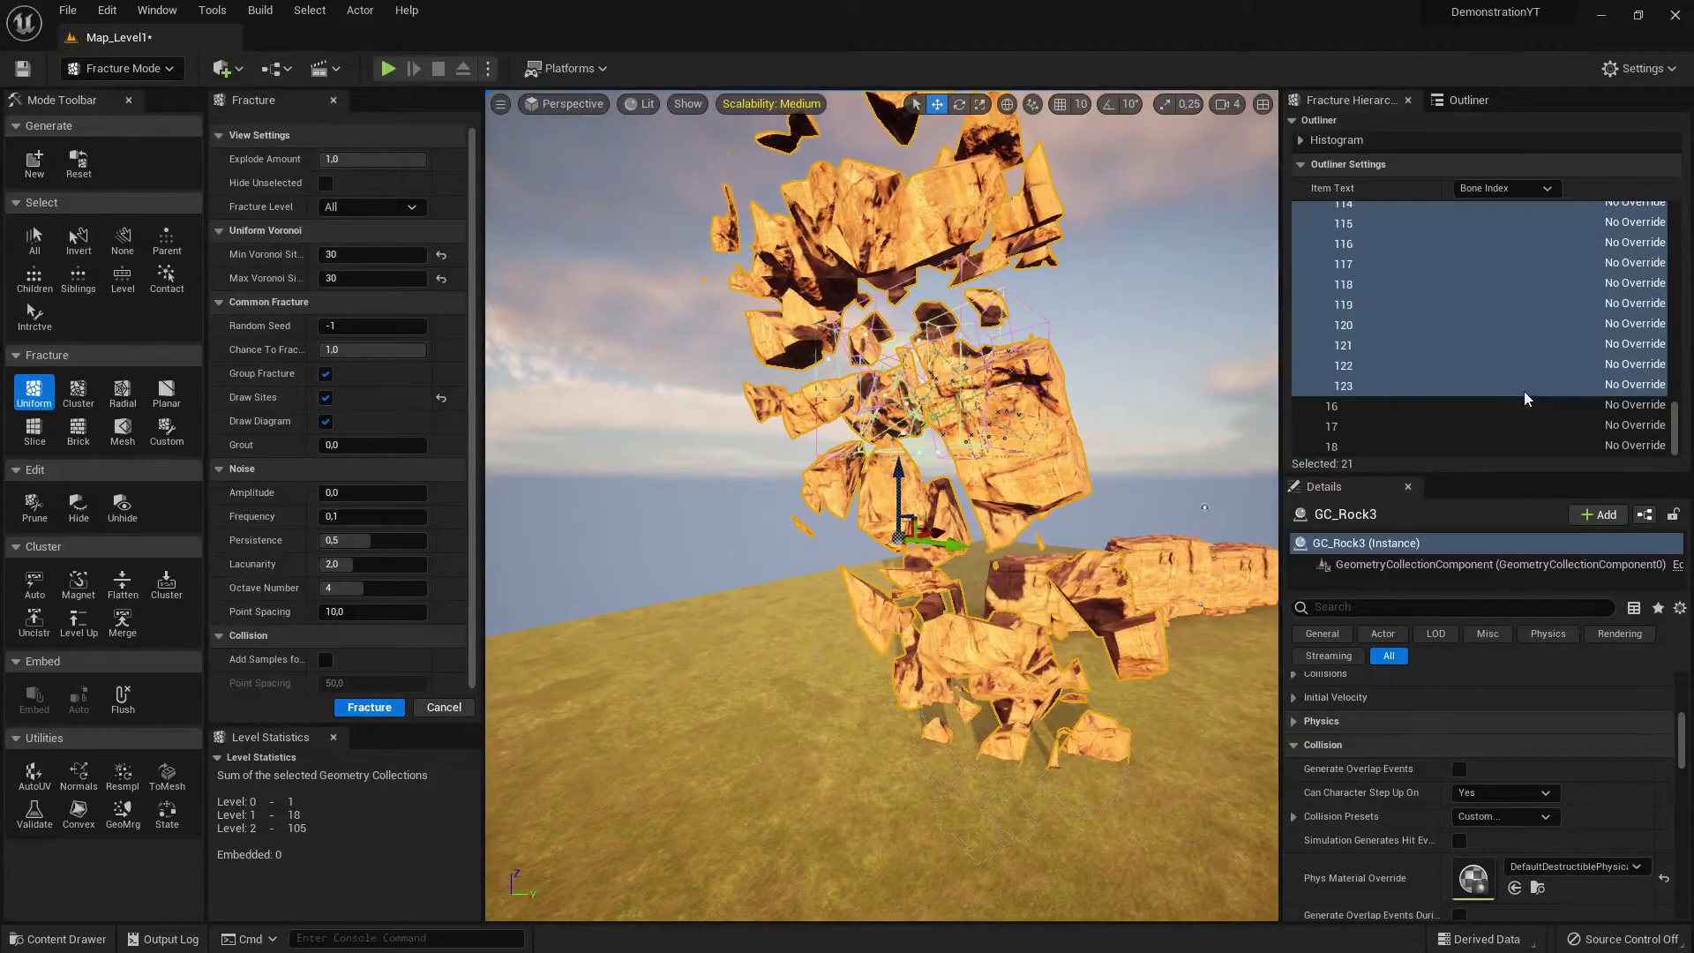
left_click(1341, 404)
right_click_drag(770, 515, 829, 515)
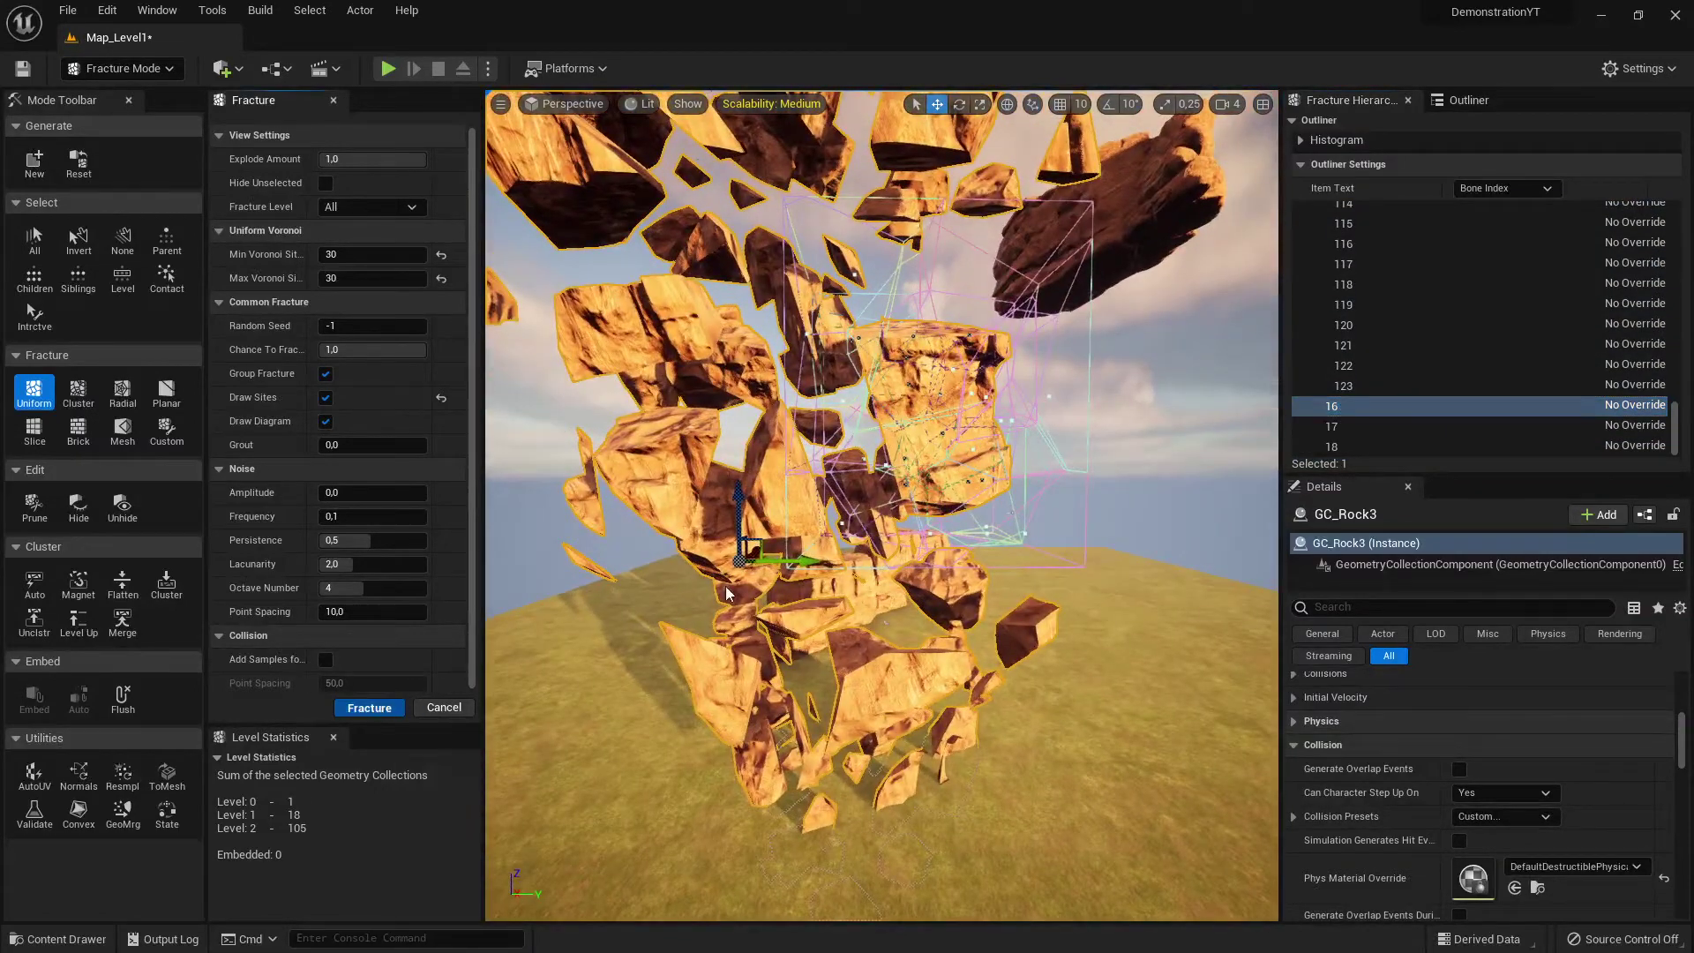
right_click_drag(726, 593, 331, 614)
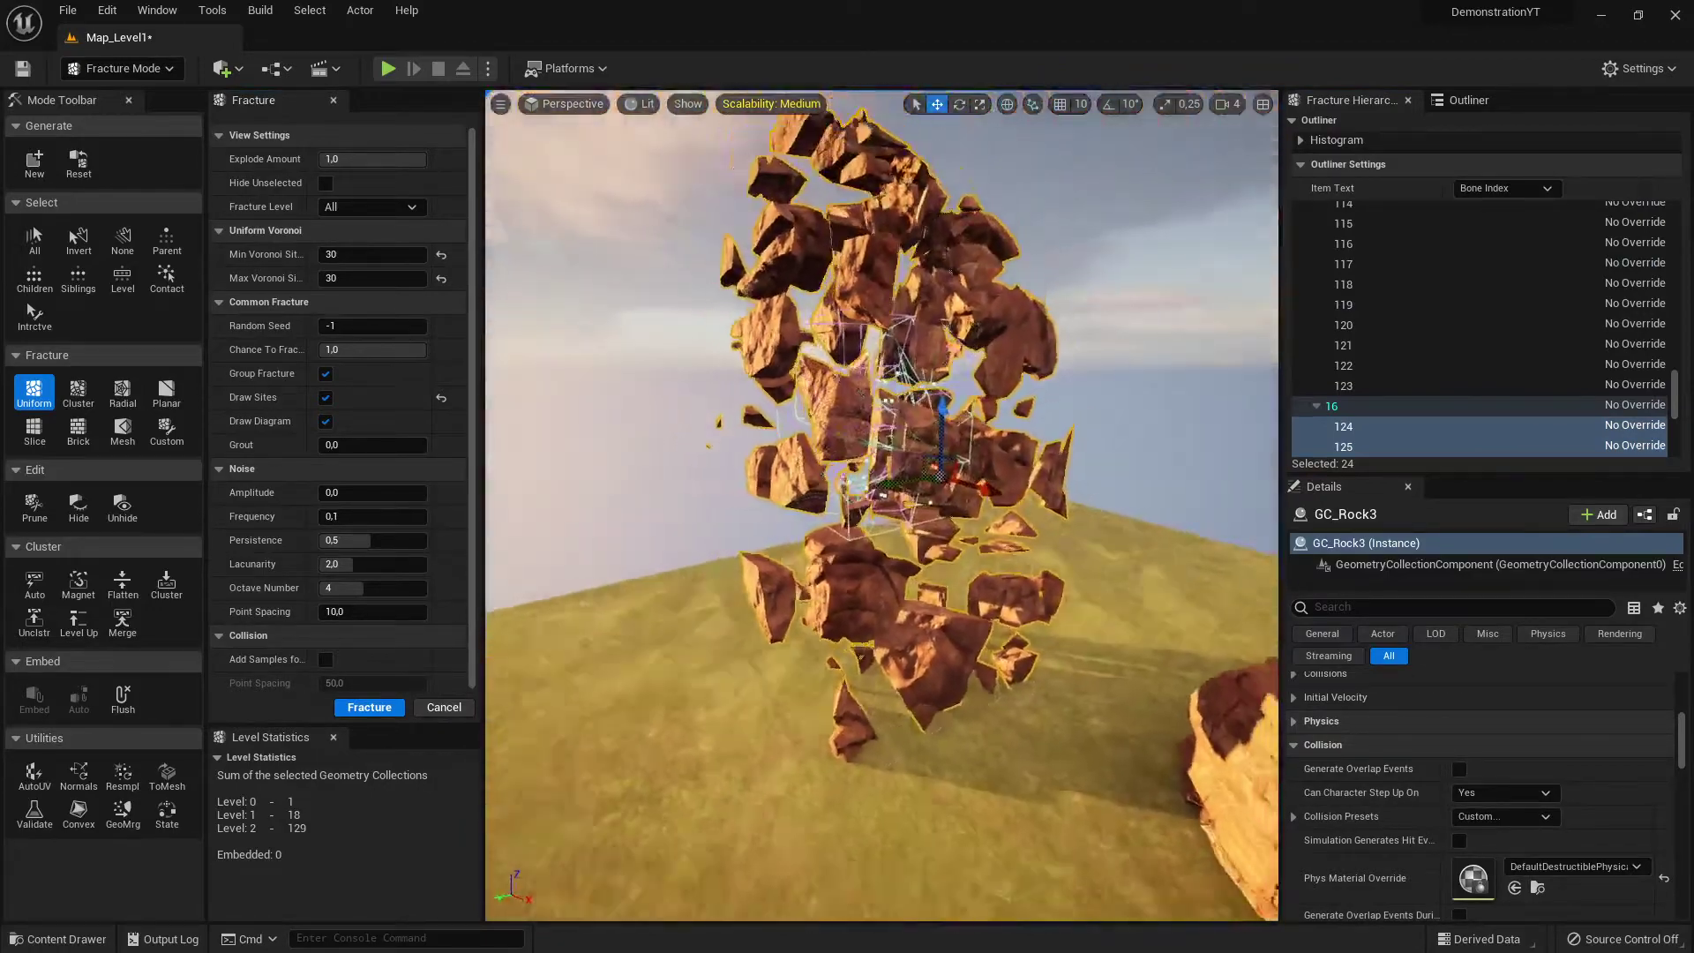
right_click_drag(865, 332, 794, 329)
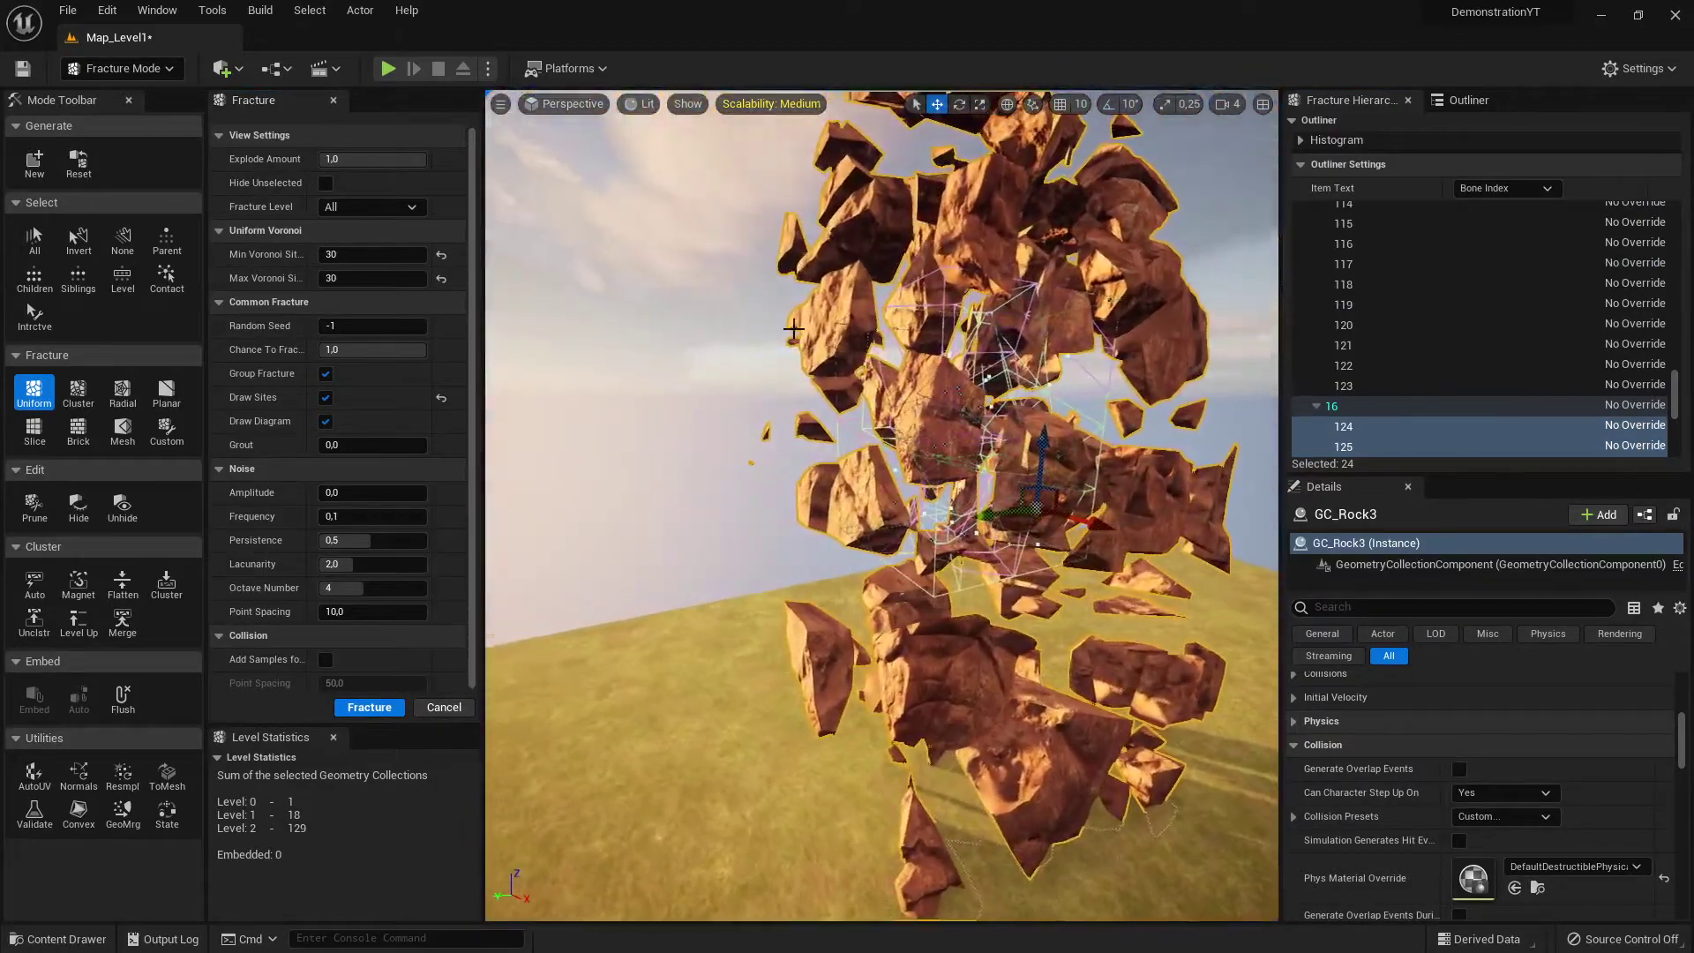
mouse_move(400, 158)
left_mouse_down()
mouse_move(335, 158)
mouse_move(427, 158)
left_mouse_up()
right_click_drag(753, 263, 895, 263)
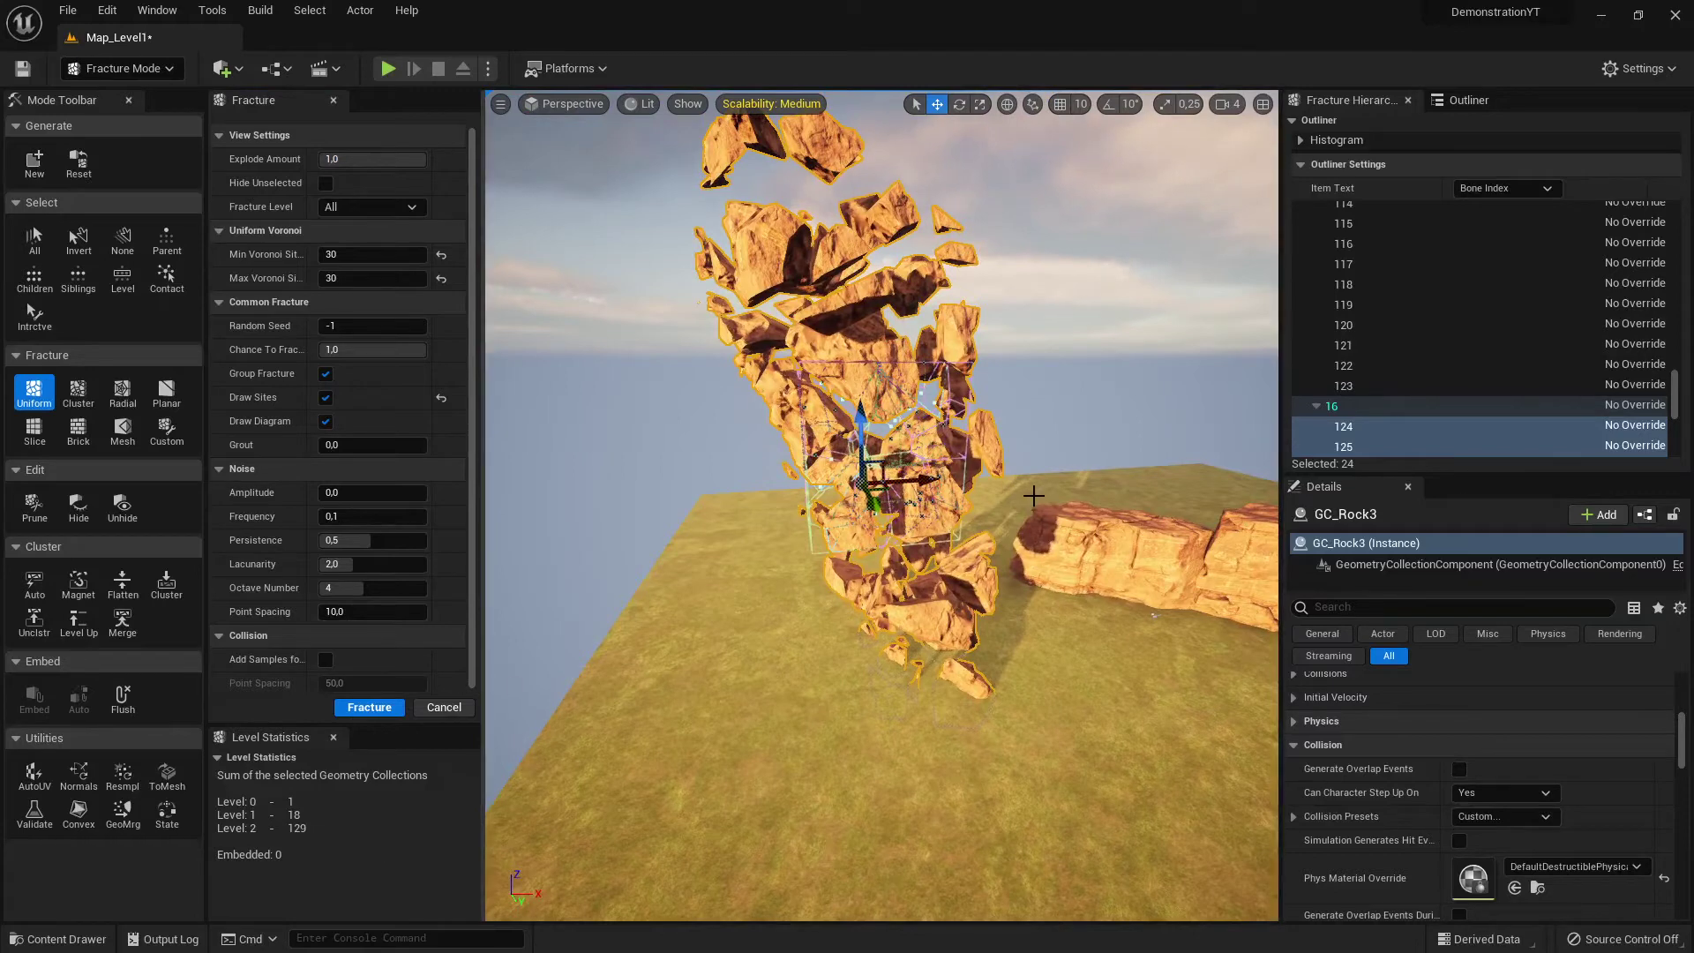
- Check the level's actor list and the FractureGeometry folder in _DemonstrationYT for the GC_Rock2 and GC_Rock3 geometry collections
left_click(1465, 101)
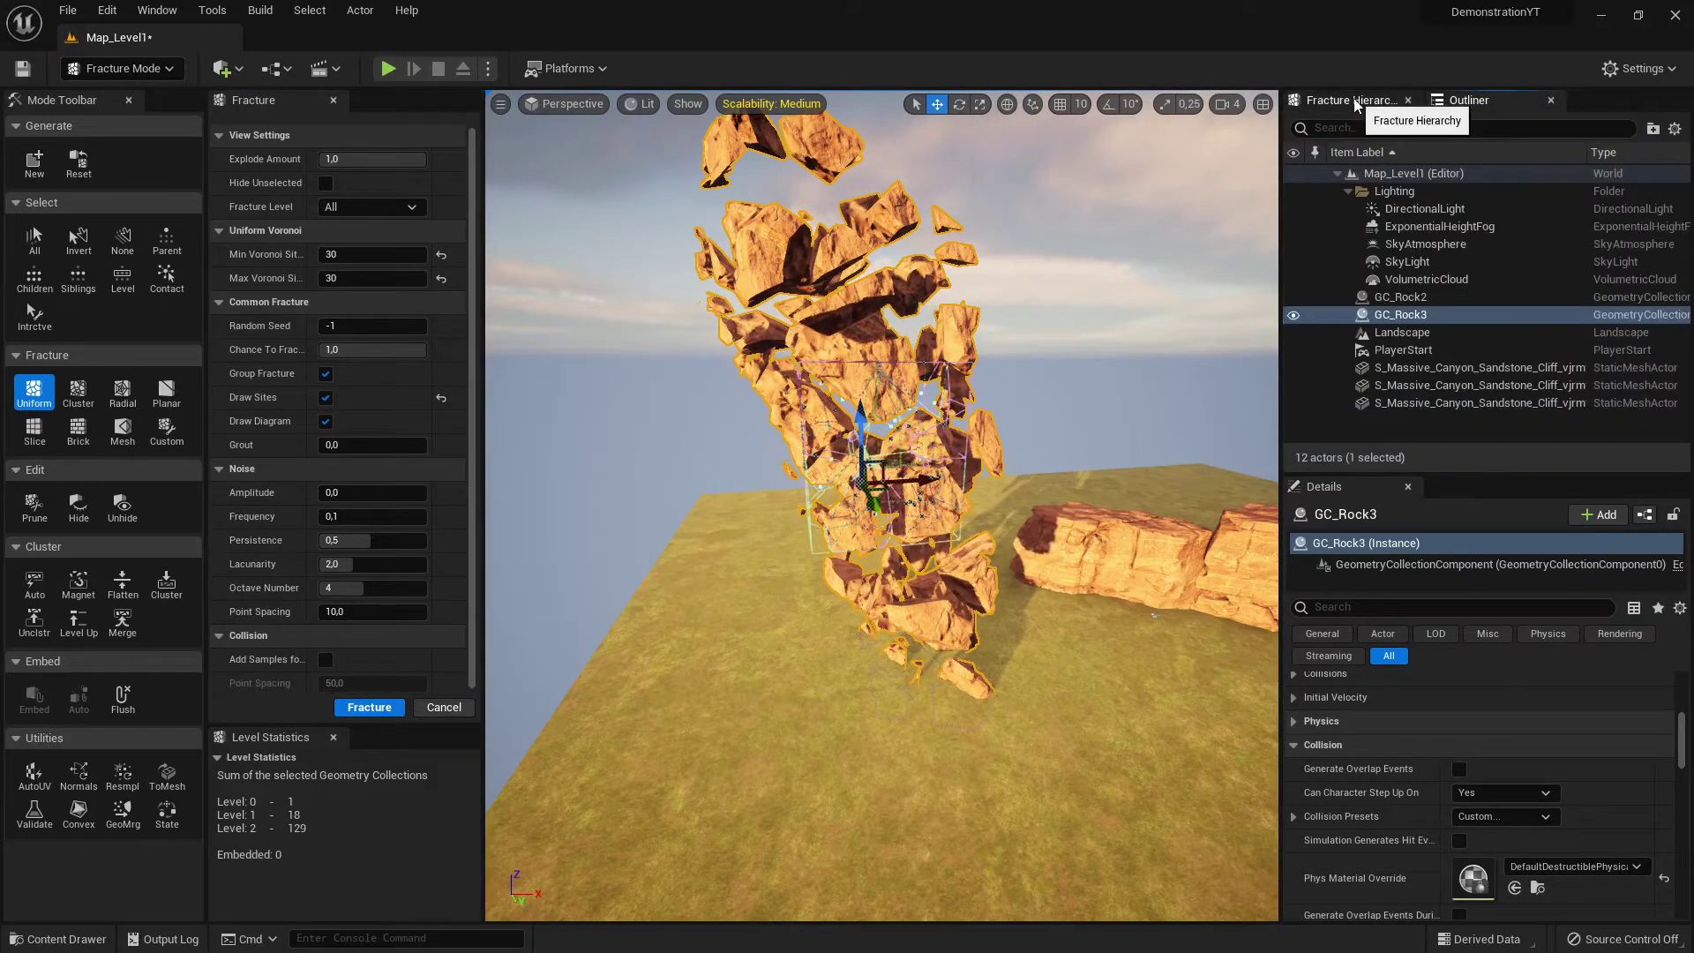
left_click(1356, 104)
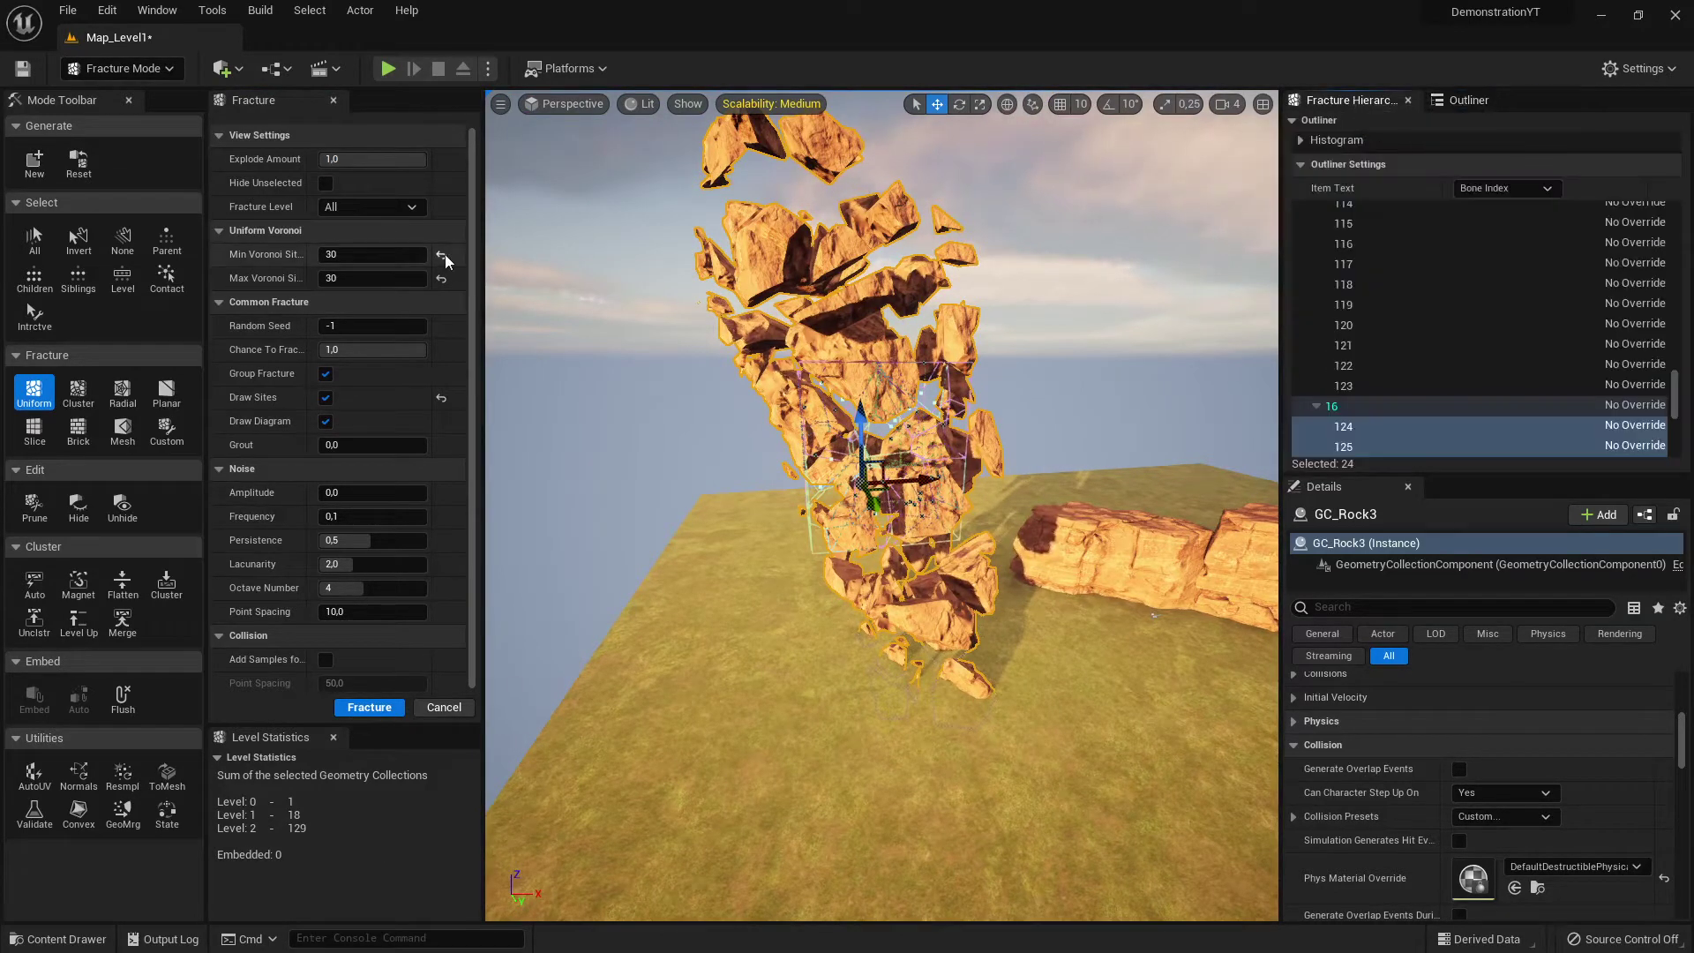
left_click(56, 941)
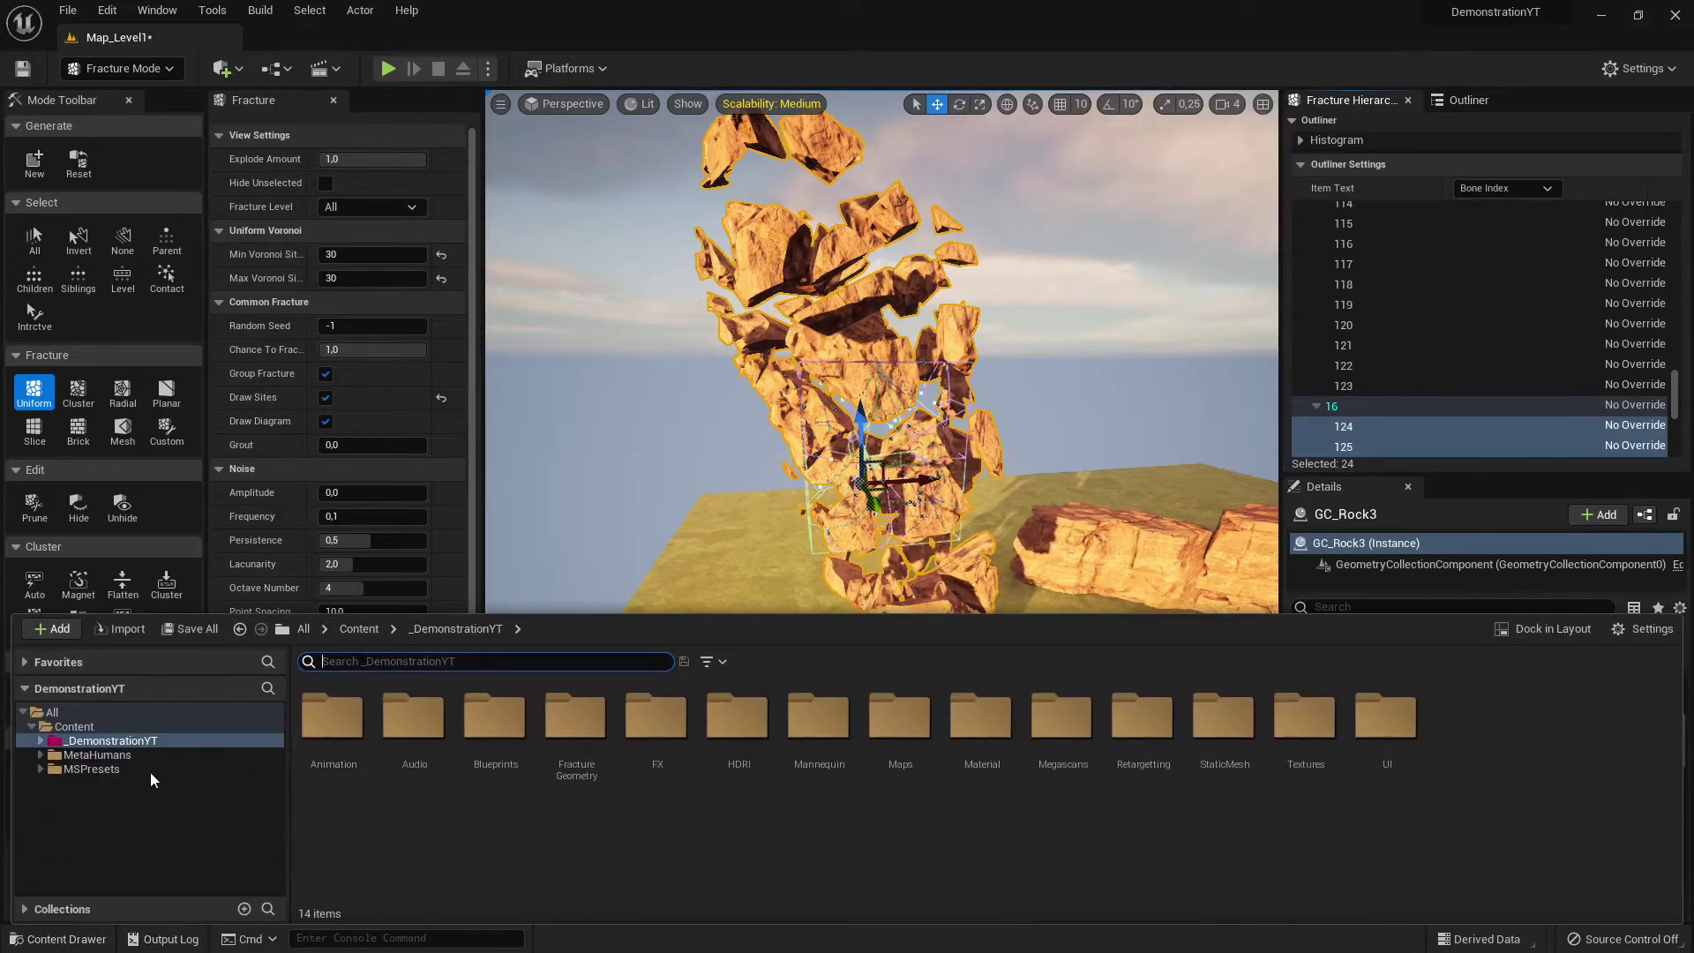
left_click(113, 744)
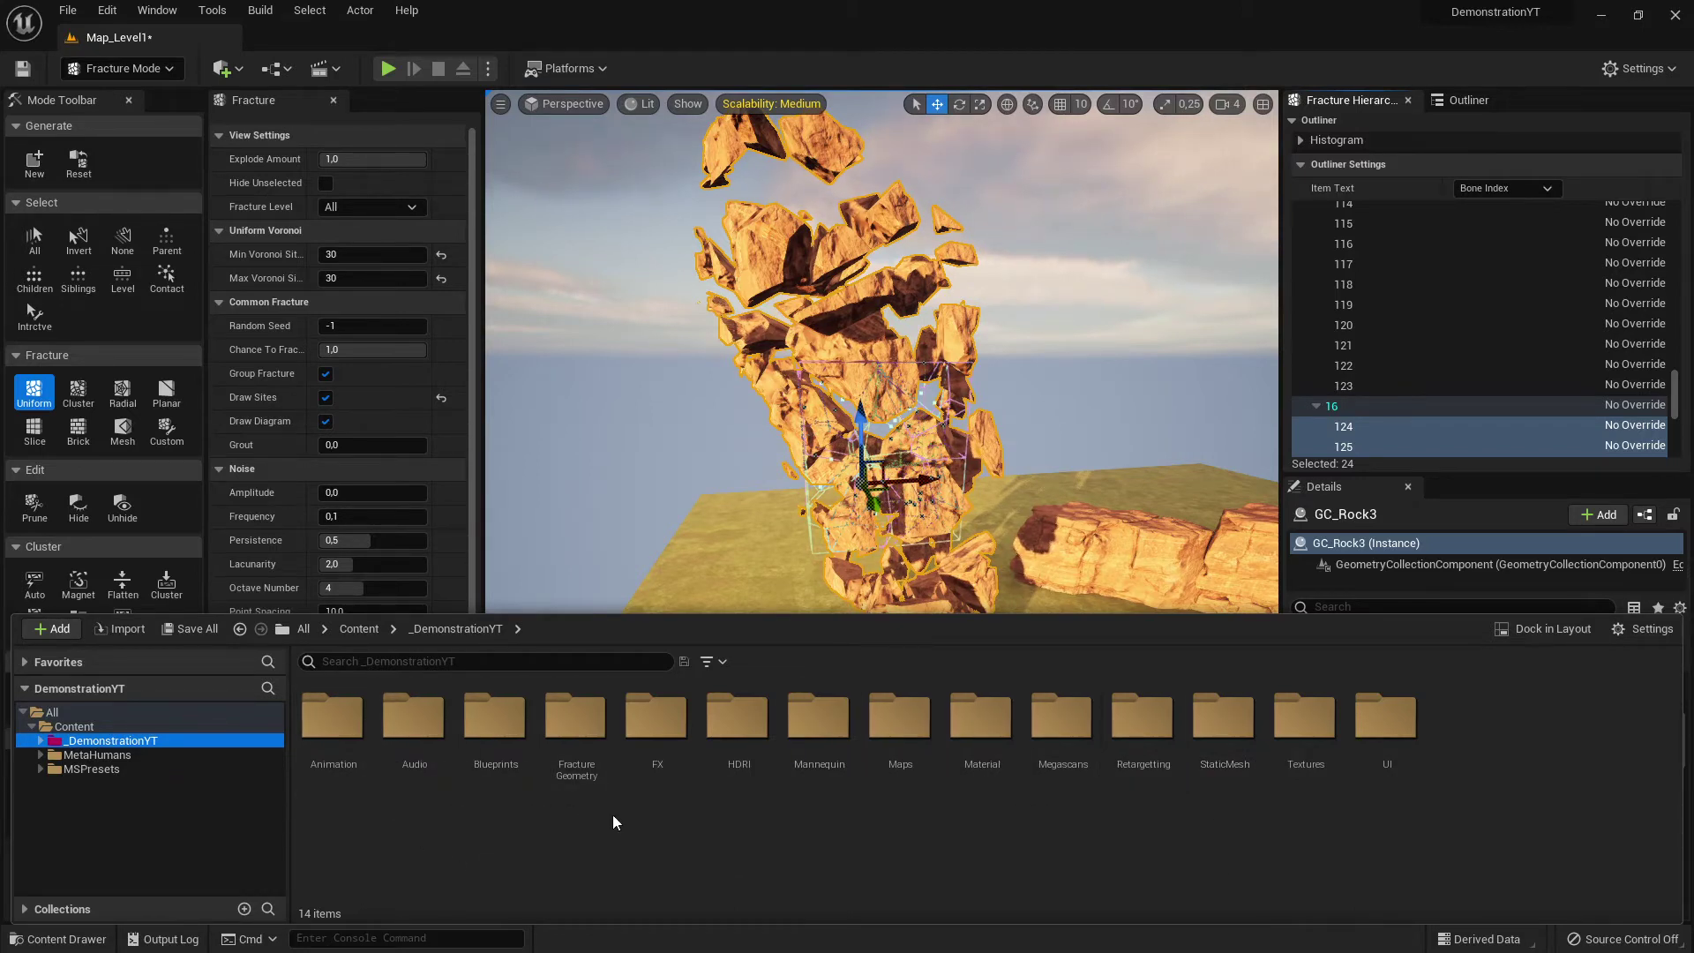
double_click(579, 772)
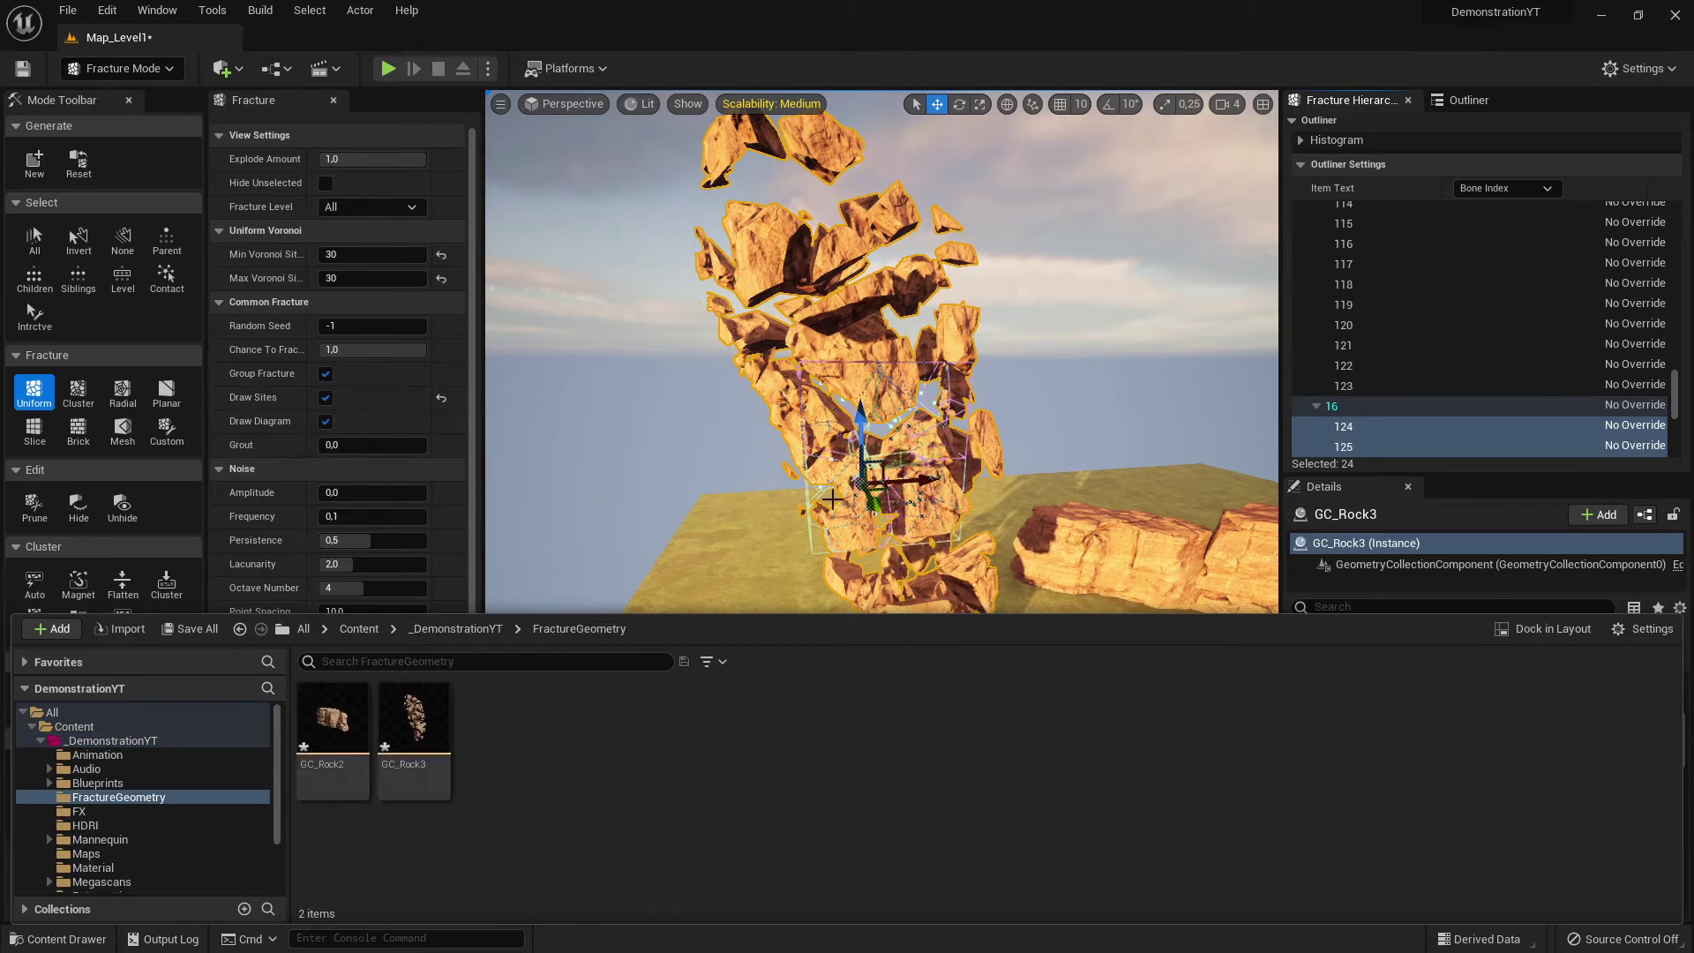
right_click_drag(820, 441, 688, 538)
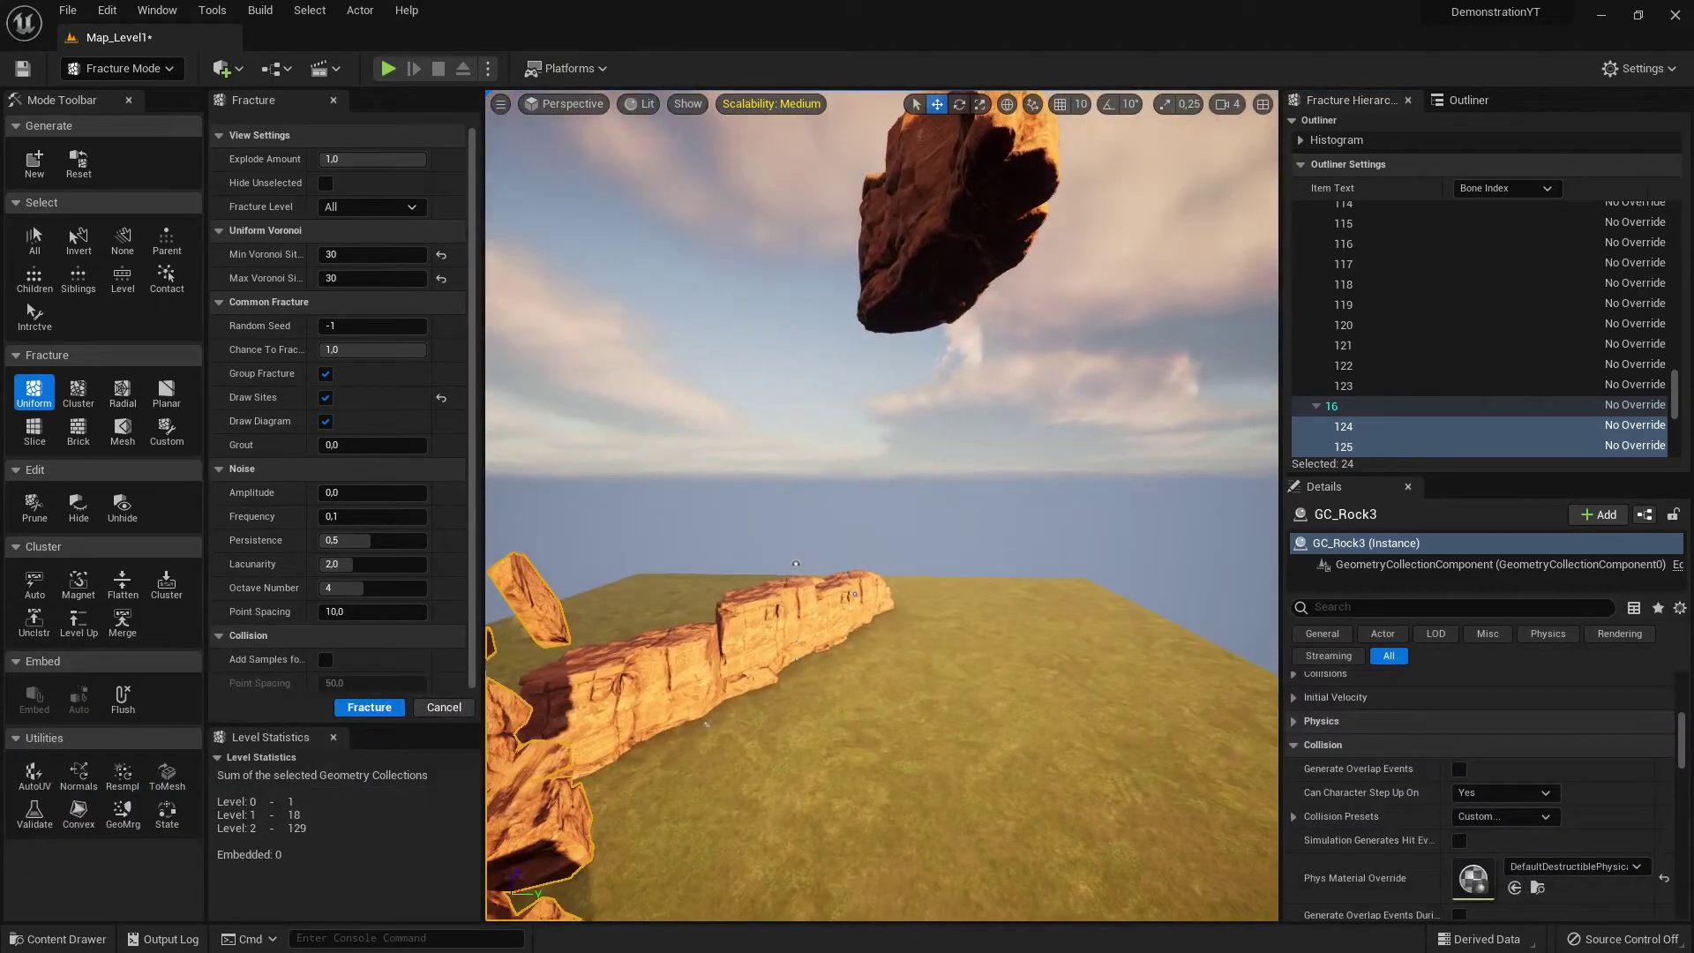
left_click(42, 943)
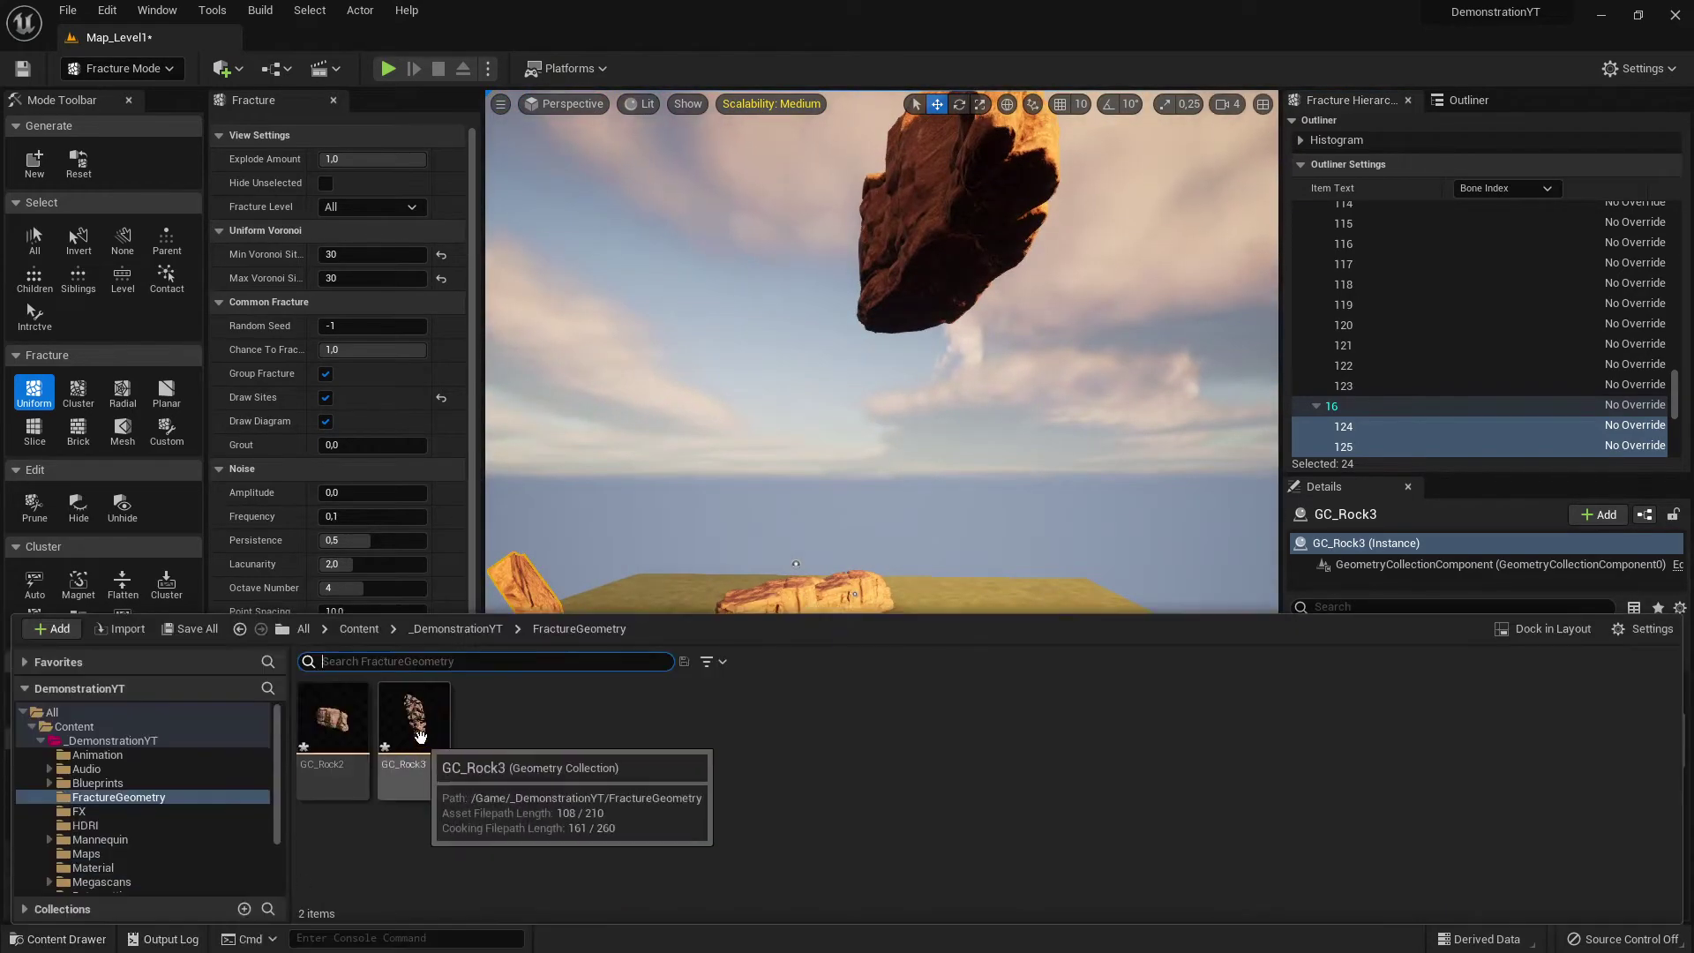
right_click_drag(812, 397, 622, 450)
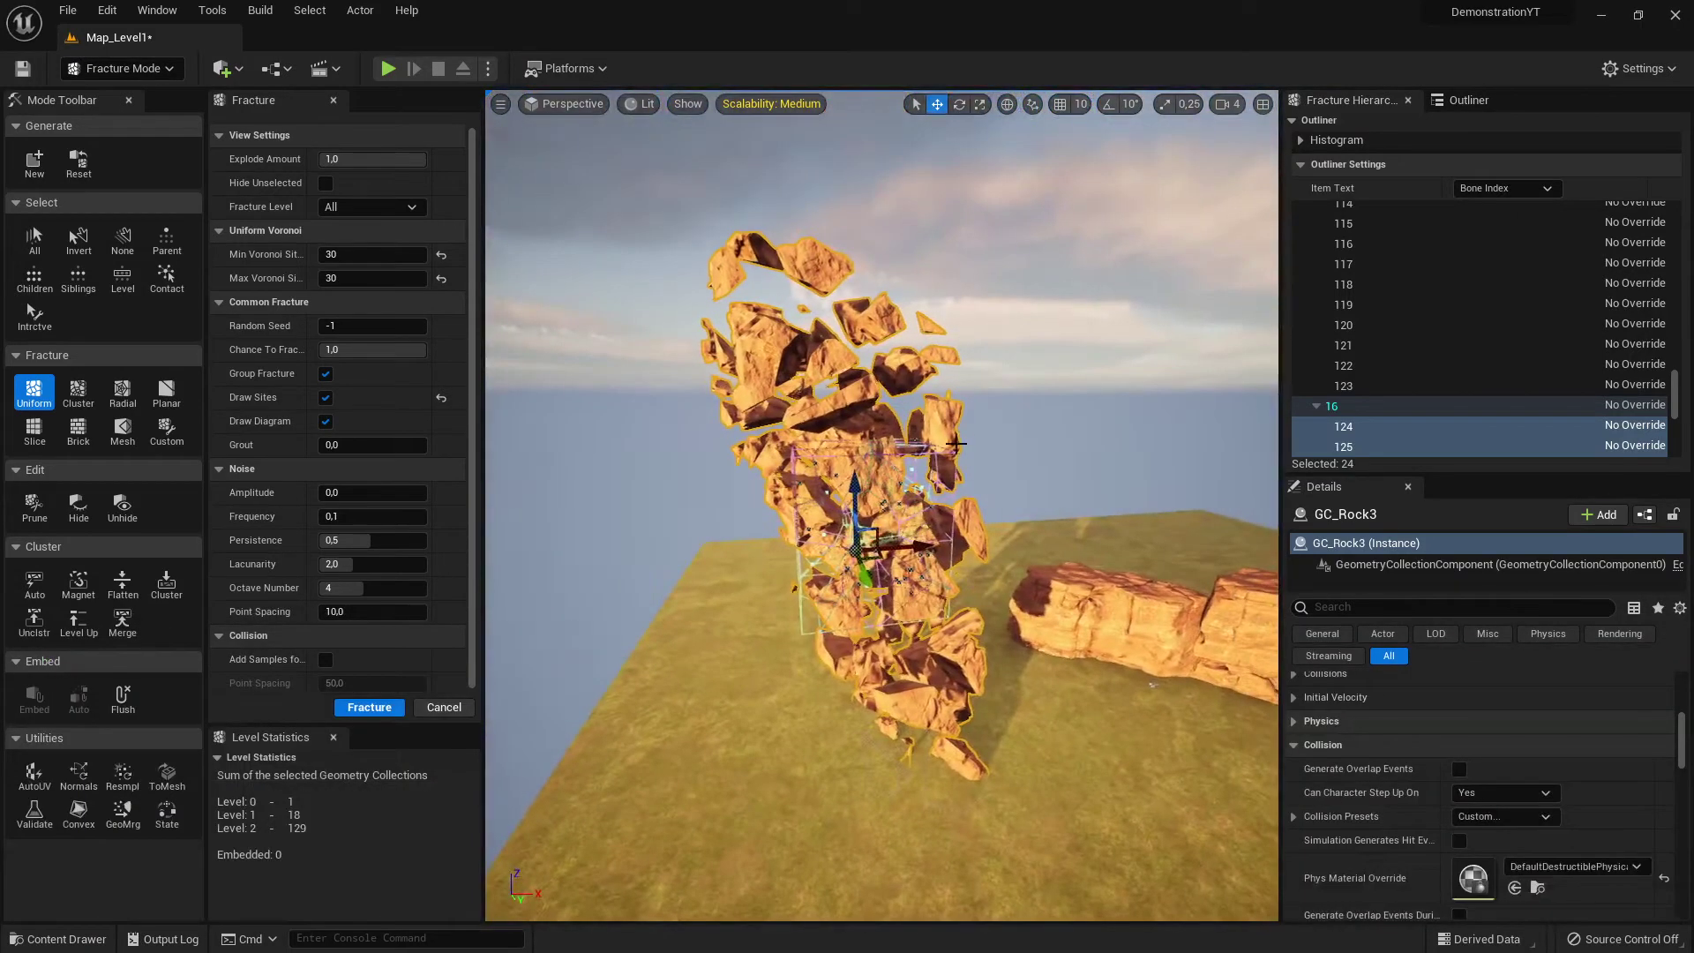
- Set the Explode Amount to 0 and raise GC_Rock3 into the air above the landscape
left_click_drag(354, 163, 336, 162)
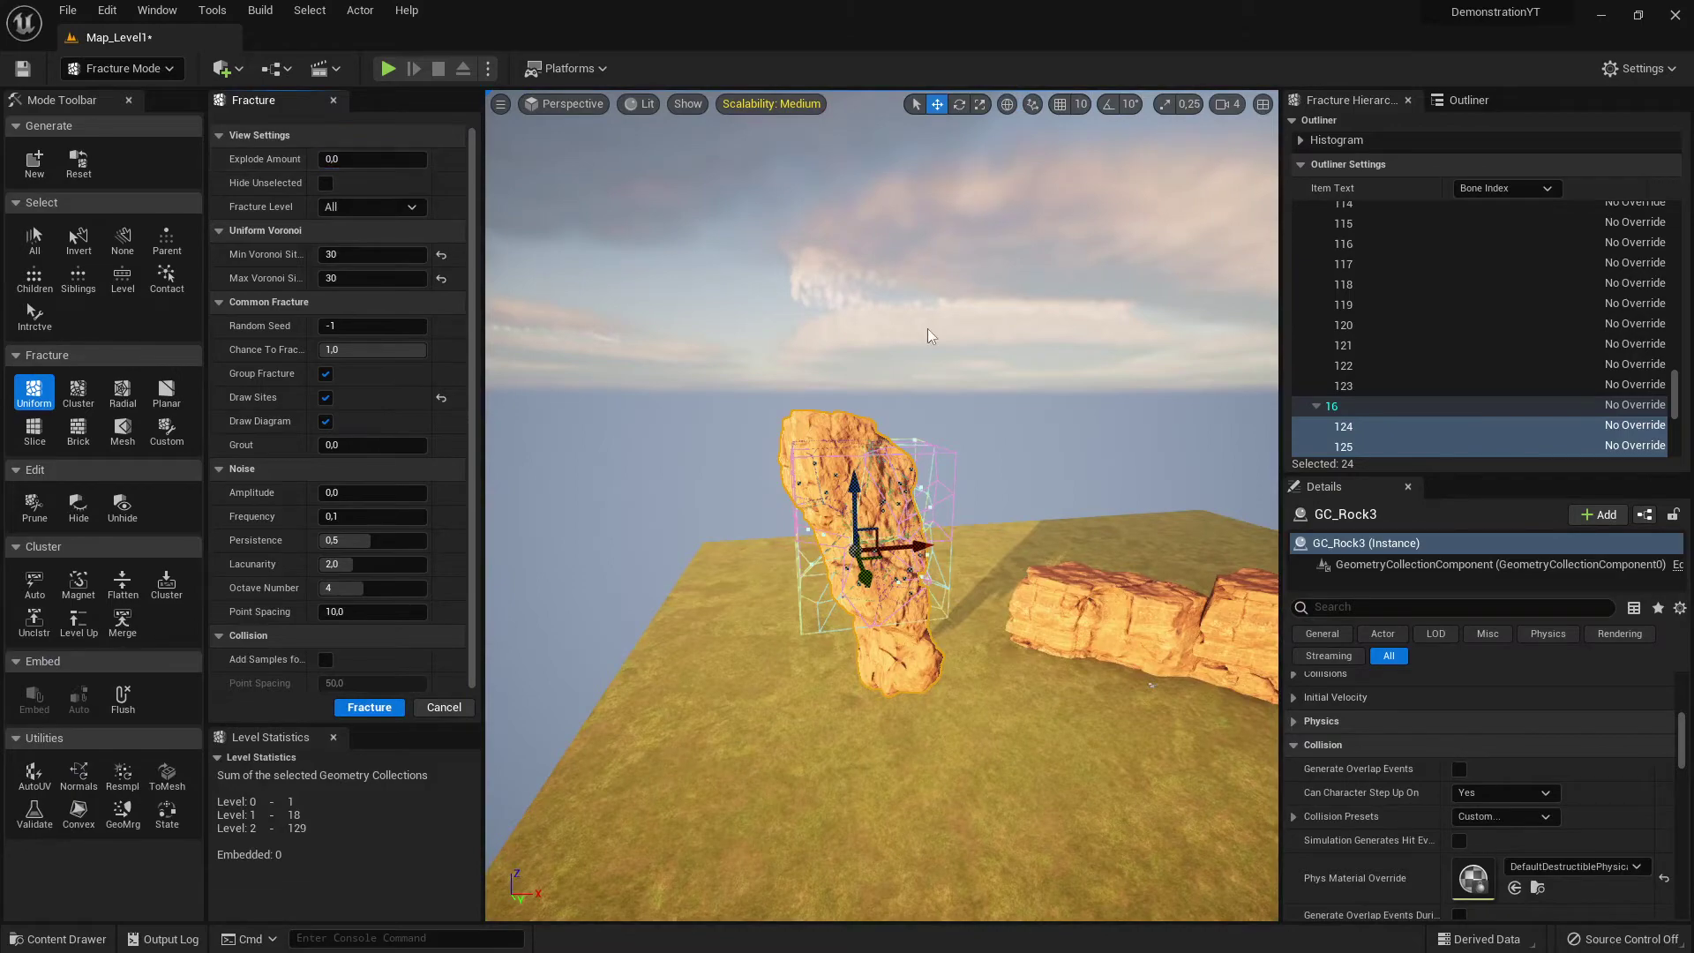
key("w")
right_click_drag(928, 336, 1271, 309)
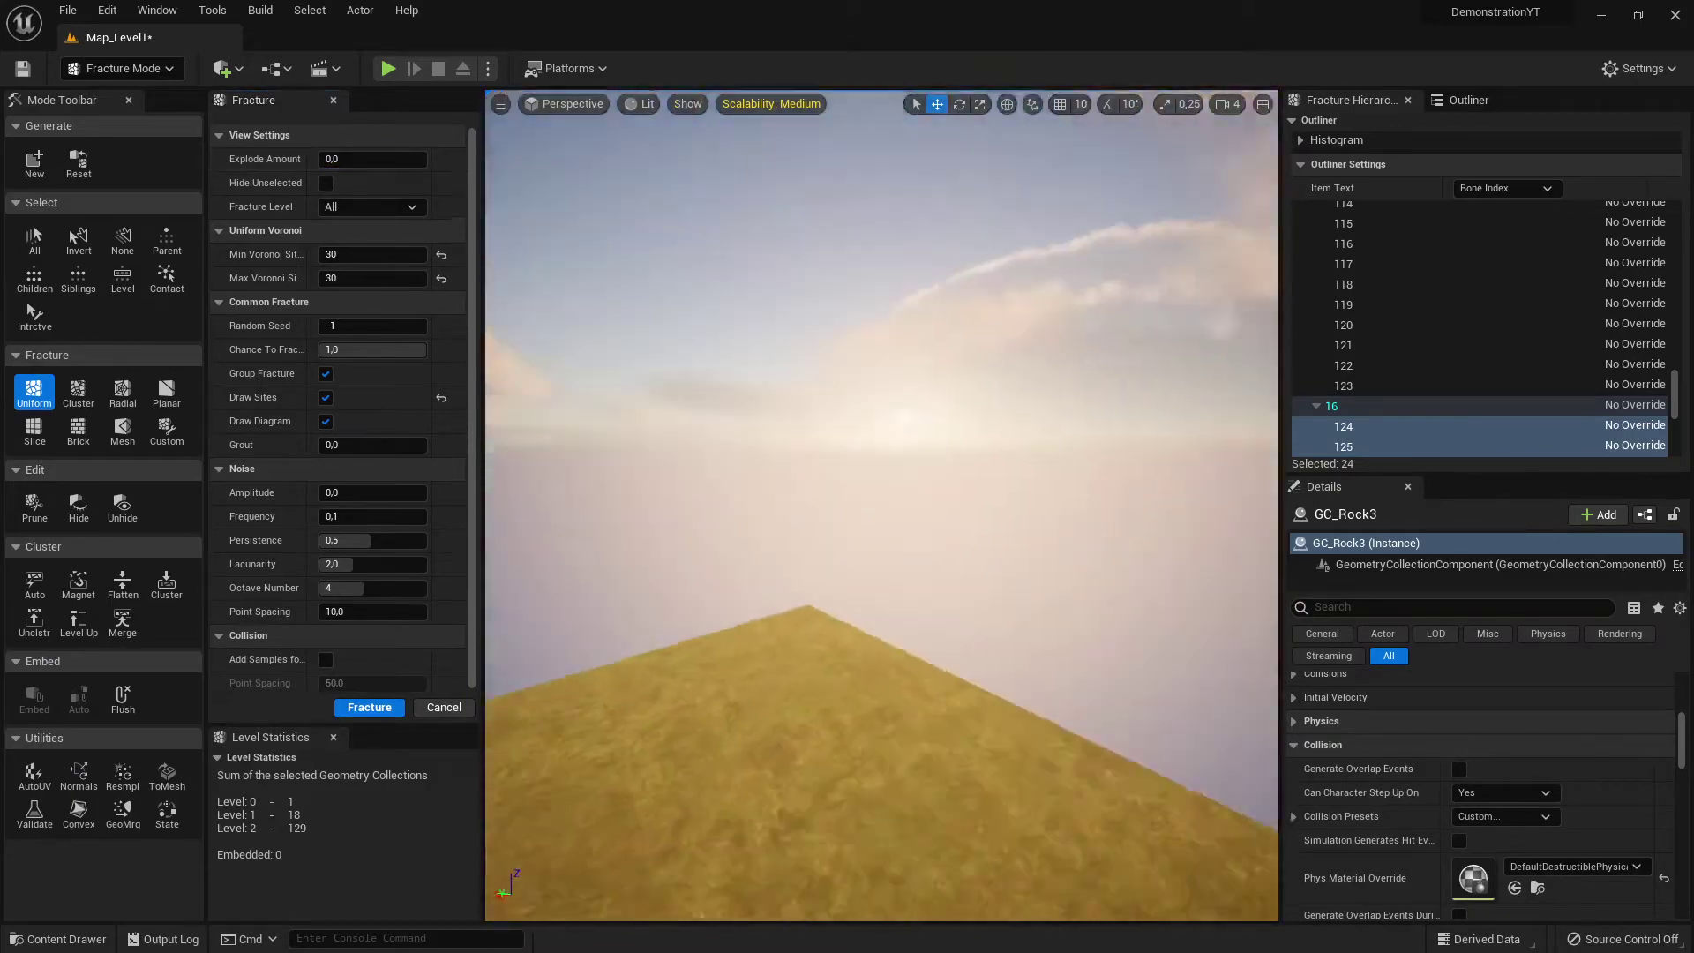
key("s")
right_click_drag(1023, 353, 1008, 475)
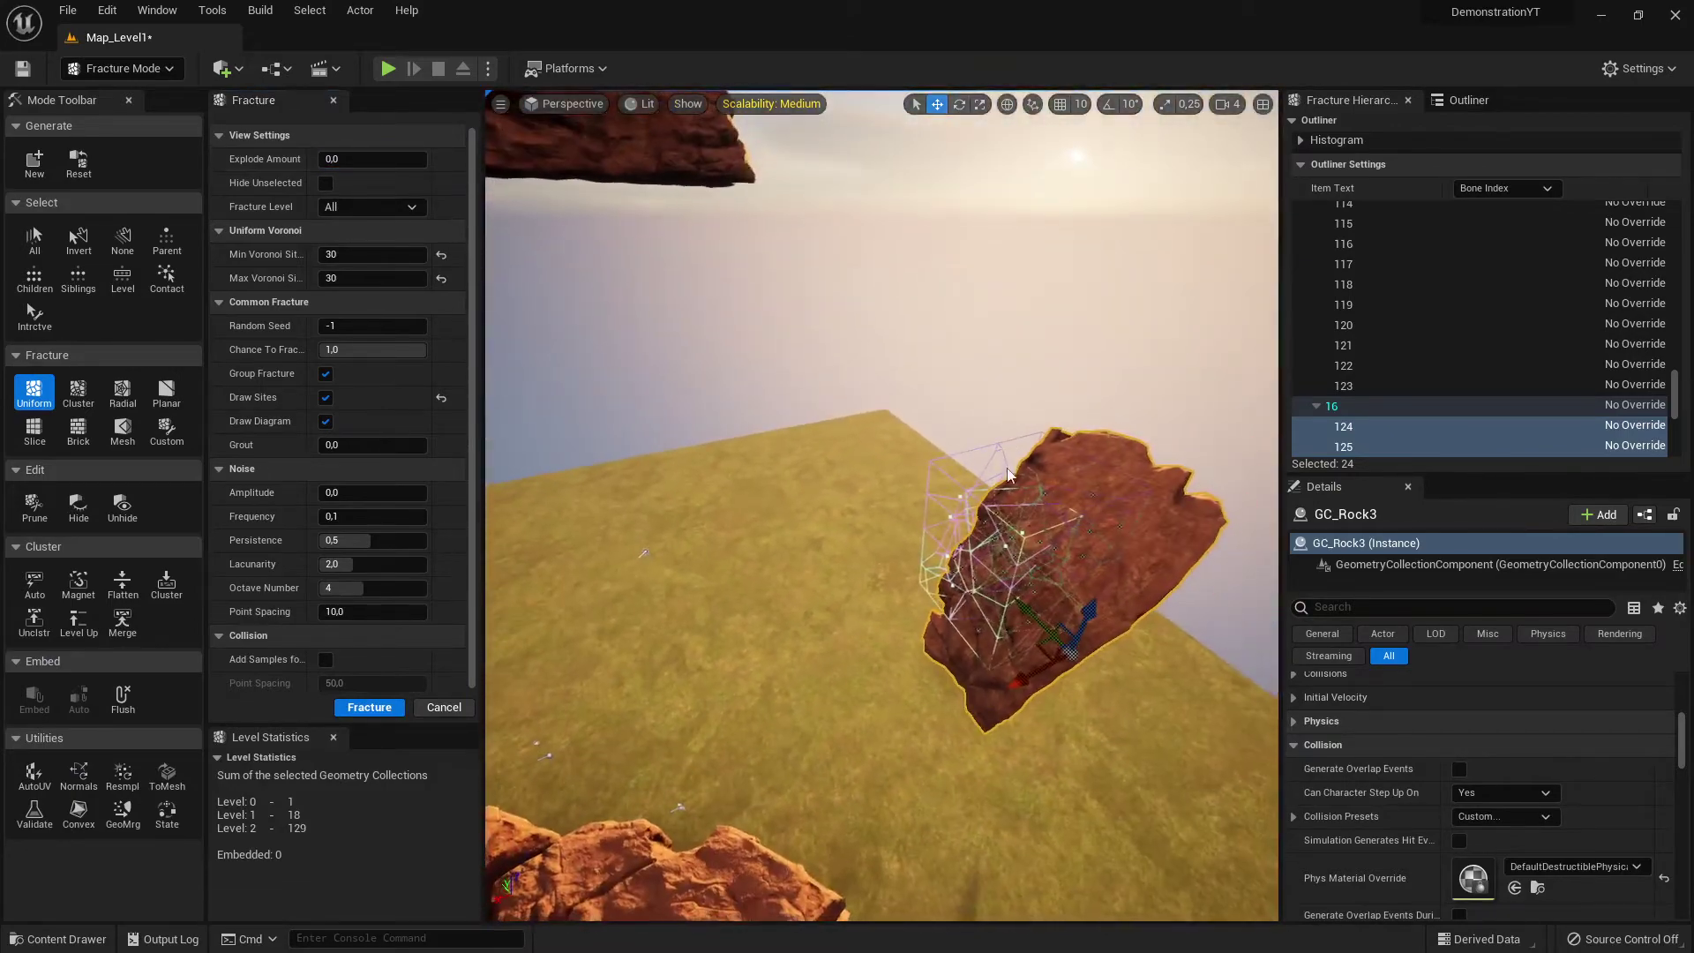
left_click_drag(1088, 609, 1145, 388)
right_click_drag(1146, 392, 926, 291)
- Select the suspended GC_Rock2 and shift it sideways above the landscape
left_click(1076, 344)
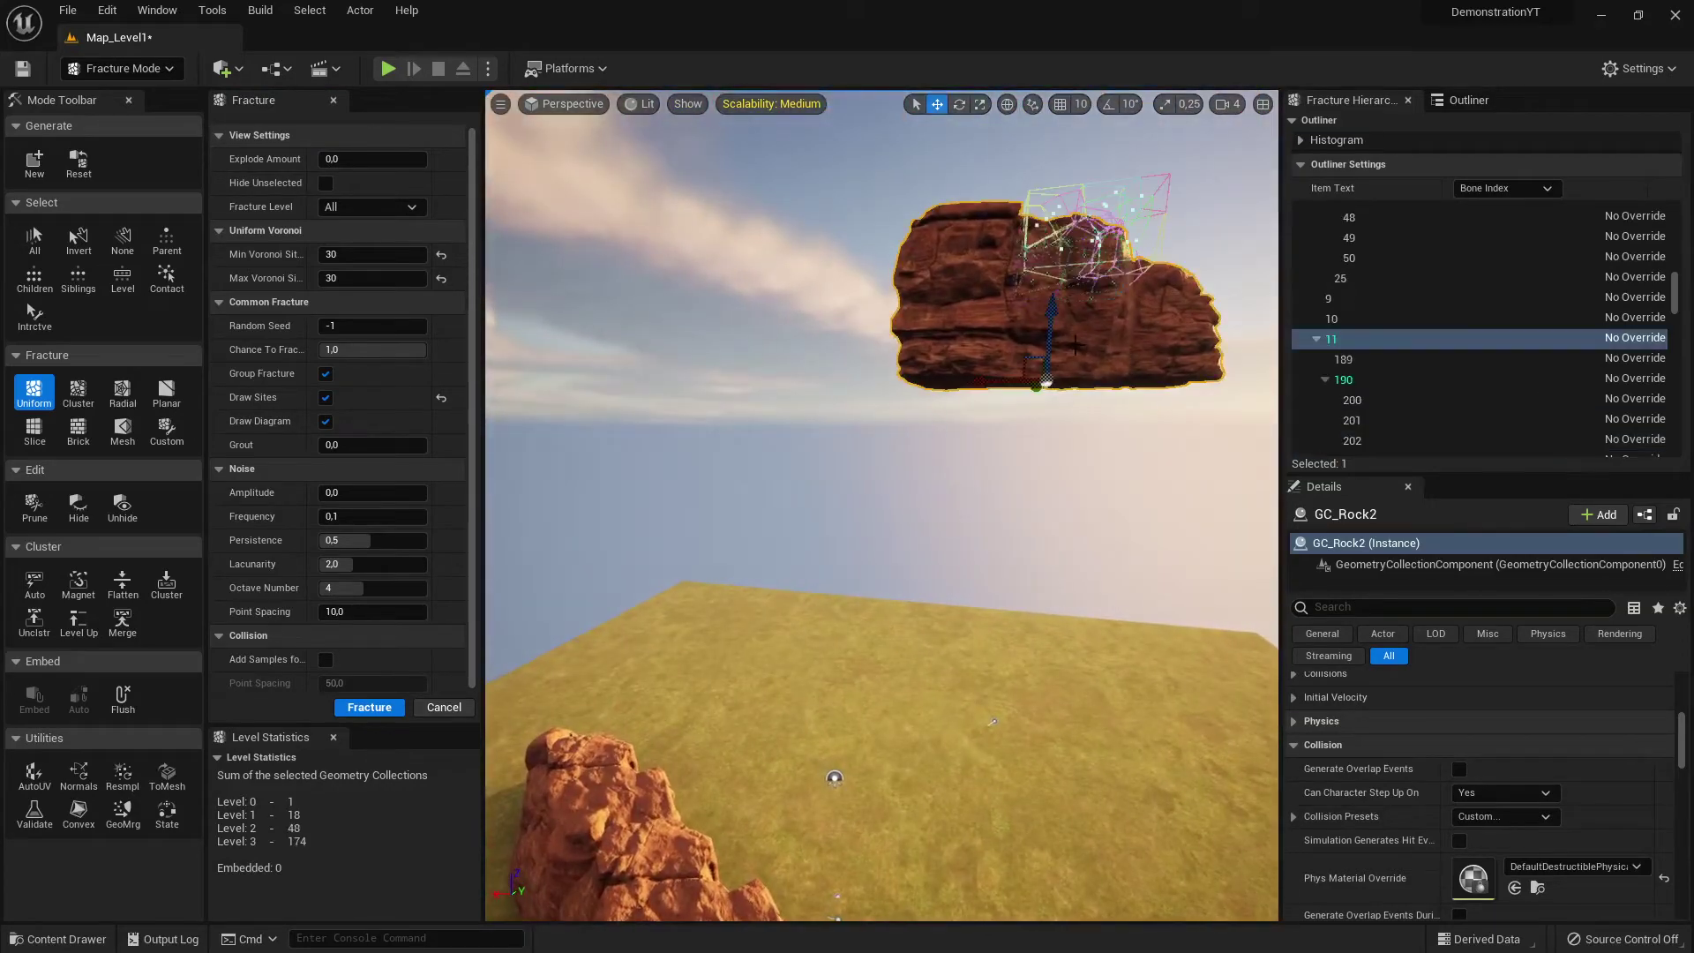
key("a")
right_click_drag(882, 397, 912, 402)
left_click_drag(913, 402, 690, 389)
right_click_drag(805, 478, 926, 494)
- Select GC_Rock3 and reposition it in the air beside GC_Rock2
left_click(918, 506)
left_click_drag(907, 456, 665, 447)
right_click_drag(665, 447, 540, 424)
left_click_drag(958, 527, 791, 548)
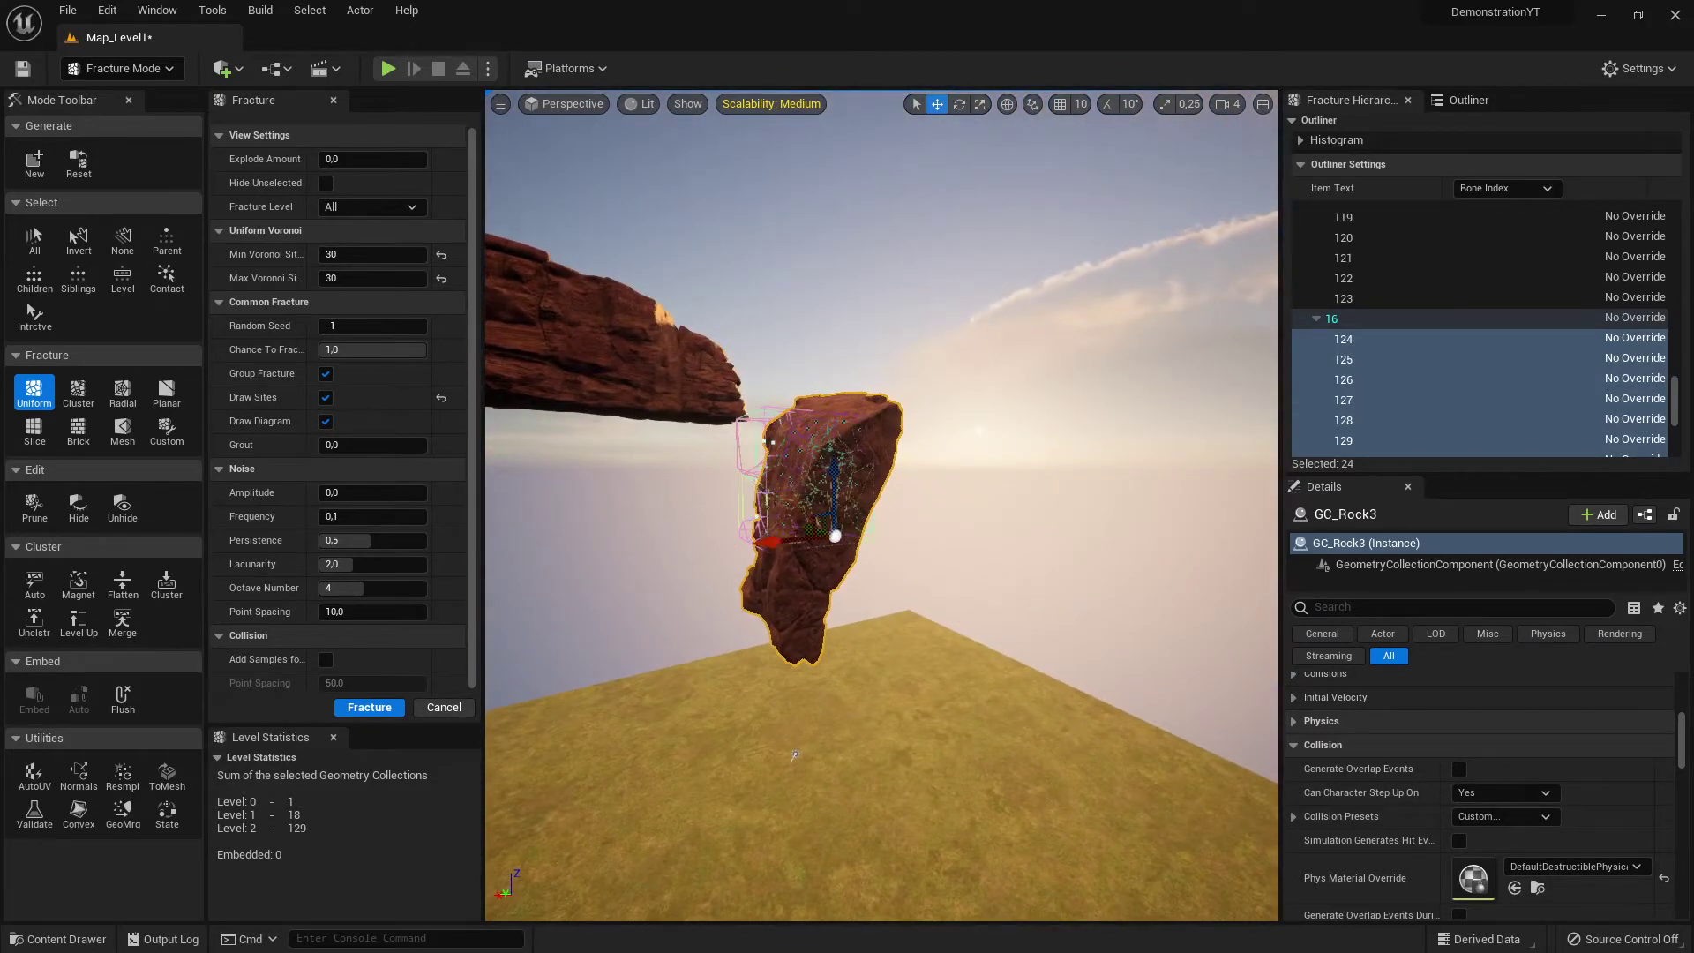
right_click_drag(791, 548, 898, 539)
left_click_drag(717, 495, 935, 454)
mouse_move(933, 453)
right_mouse_down()
mouse_move(820, 427)
mouse_move(971, 481)
mouse_move(954, 466)
right_mouse_up()
- Select GC_Rock2, fine-tune its position in the air, and save the level
left_click(723, 284)
left_click_drag(686, 316, 680, 336)
right_click_drag(875, 597, 822, 593)
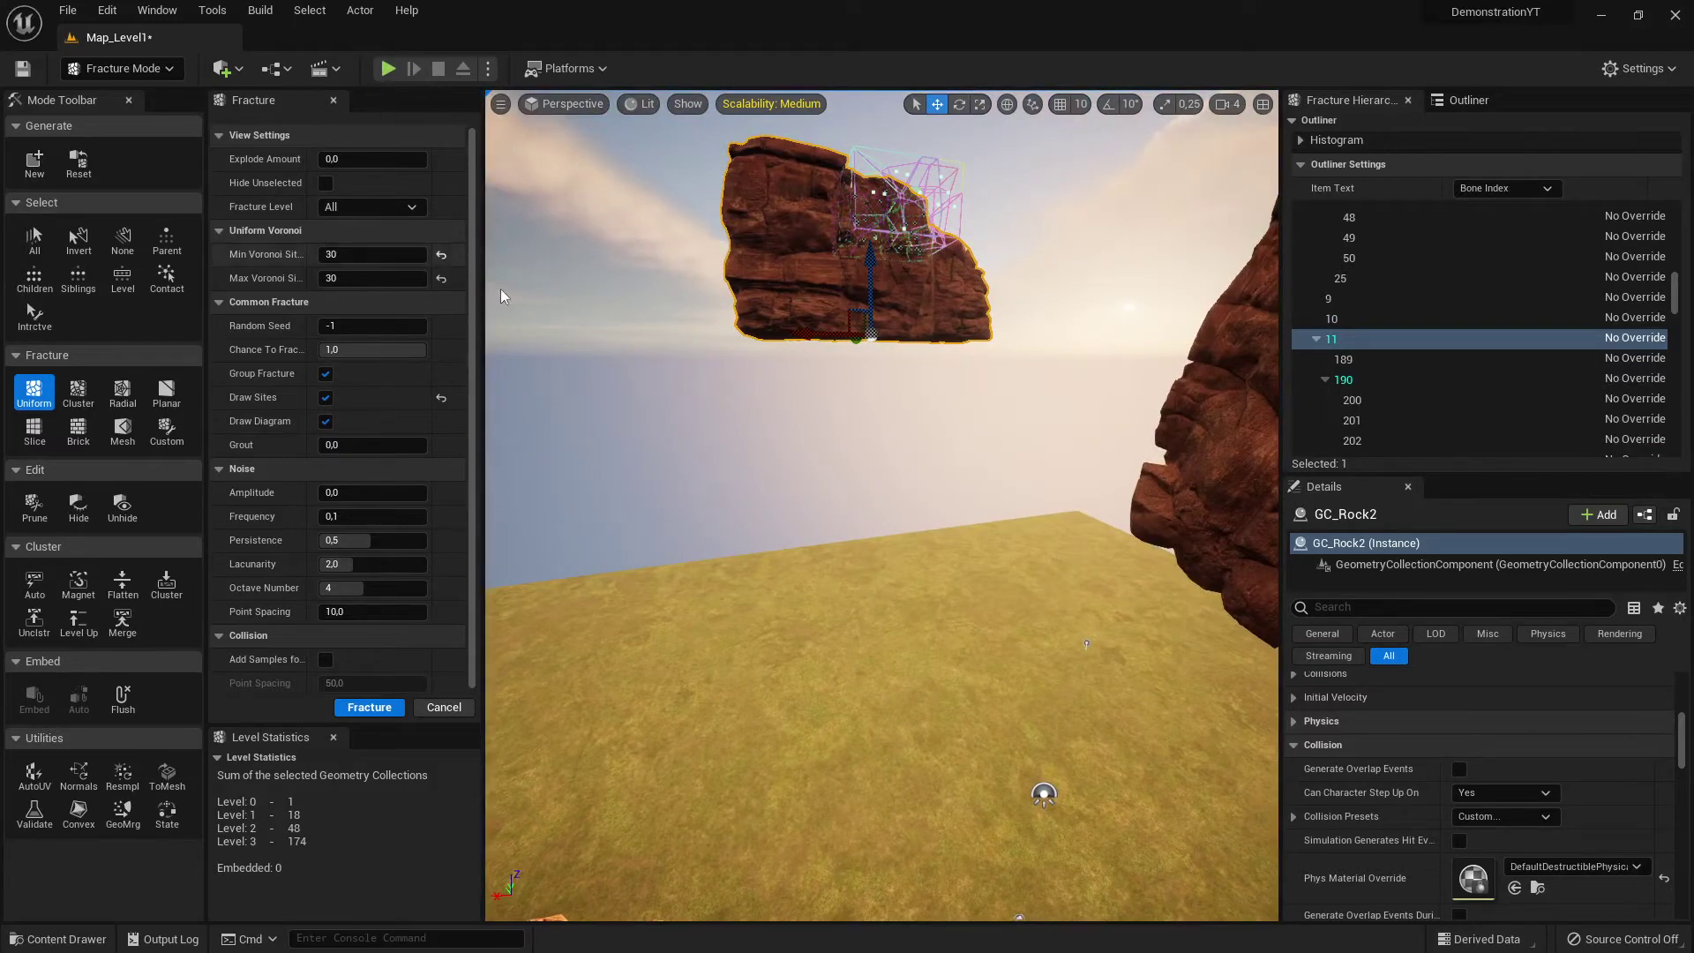
left_click(22, 68)
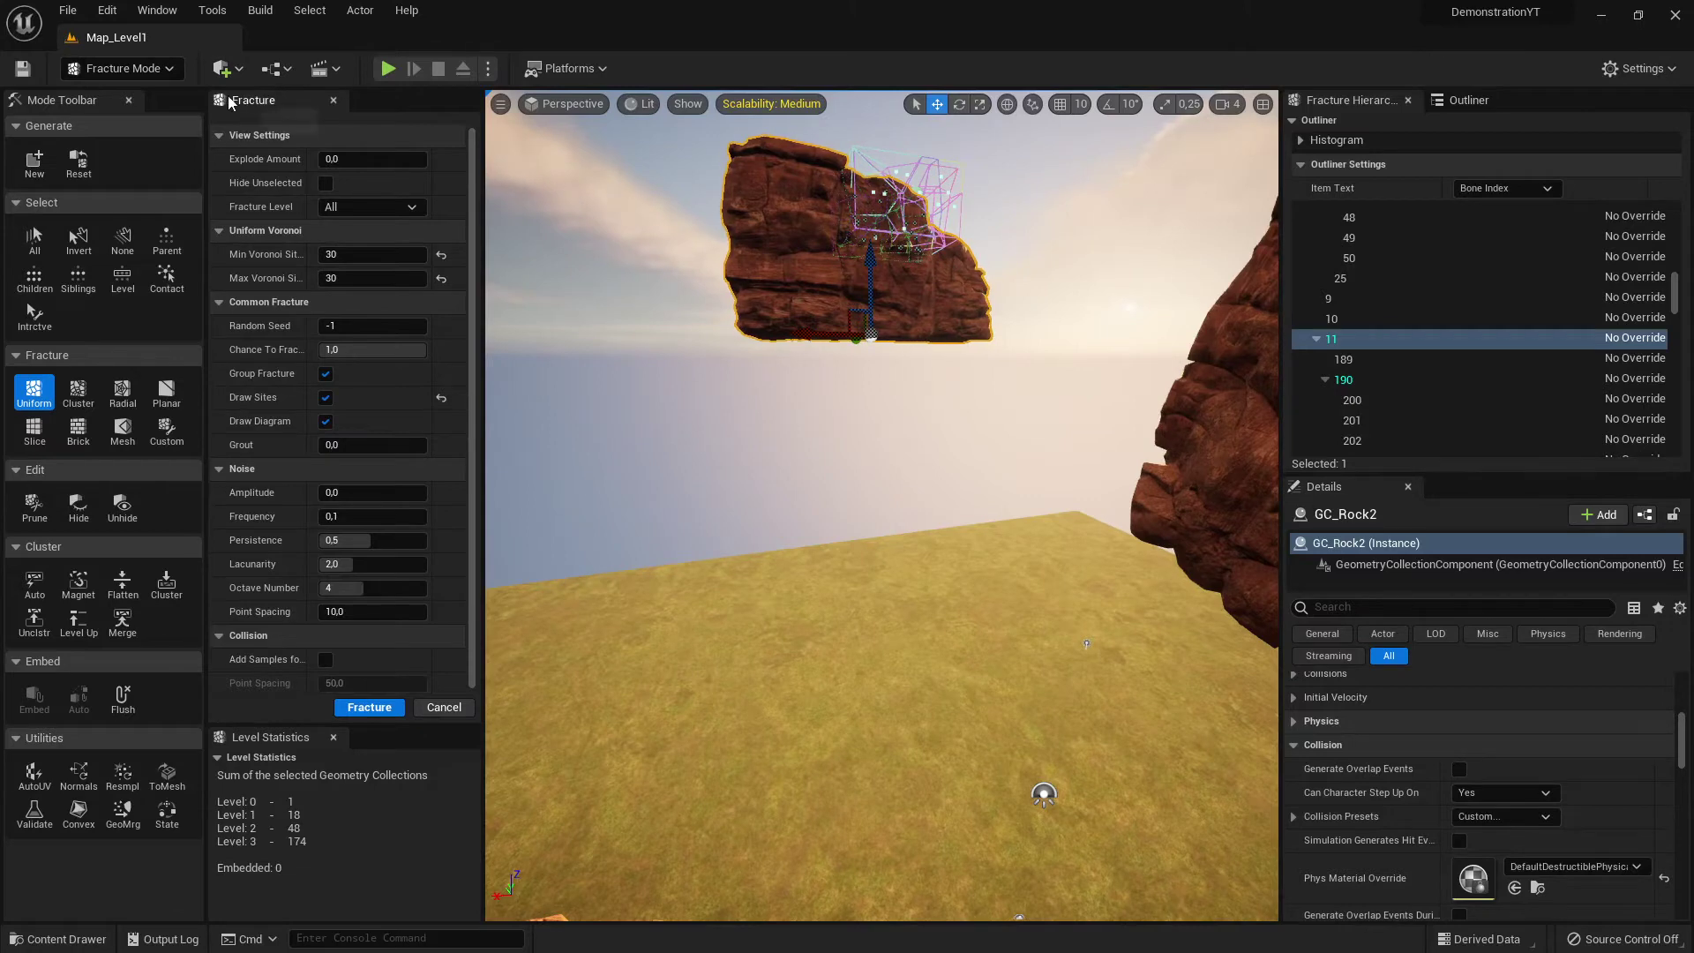
- Close the Fracture settings and the Mode Toolbar, and switch the editor from Fracture mode to Select mode
left_click(333, 101)
left_click(332, 99)
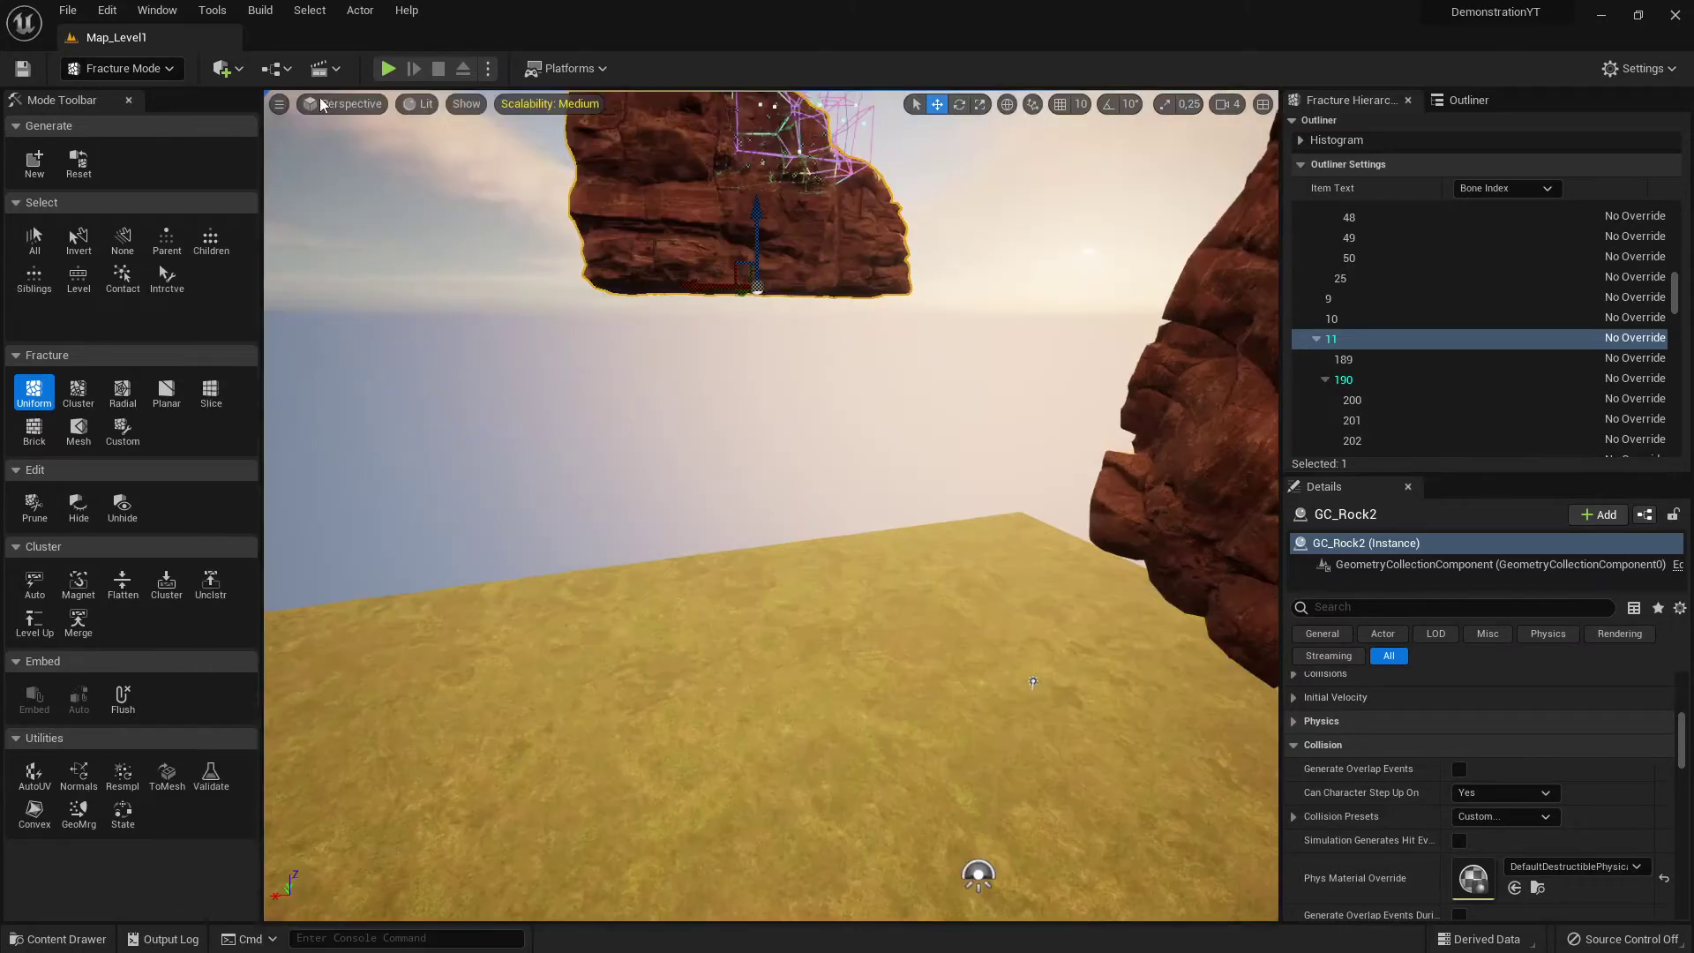
left_click(130, 100)
left_click(169, 69)
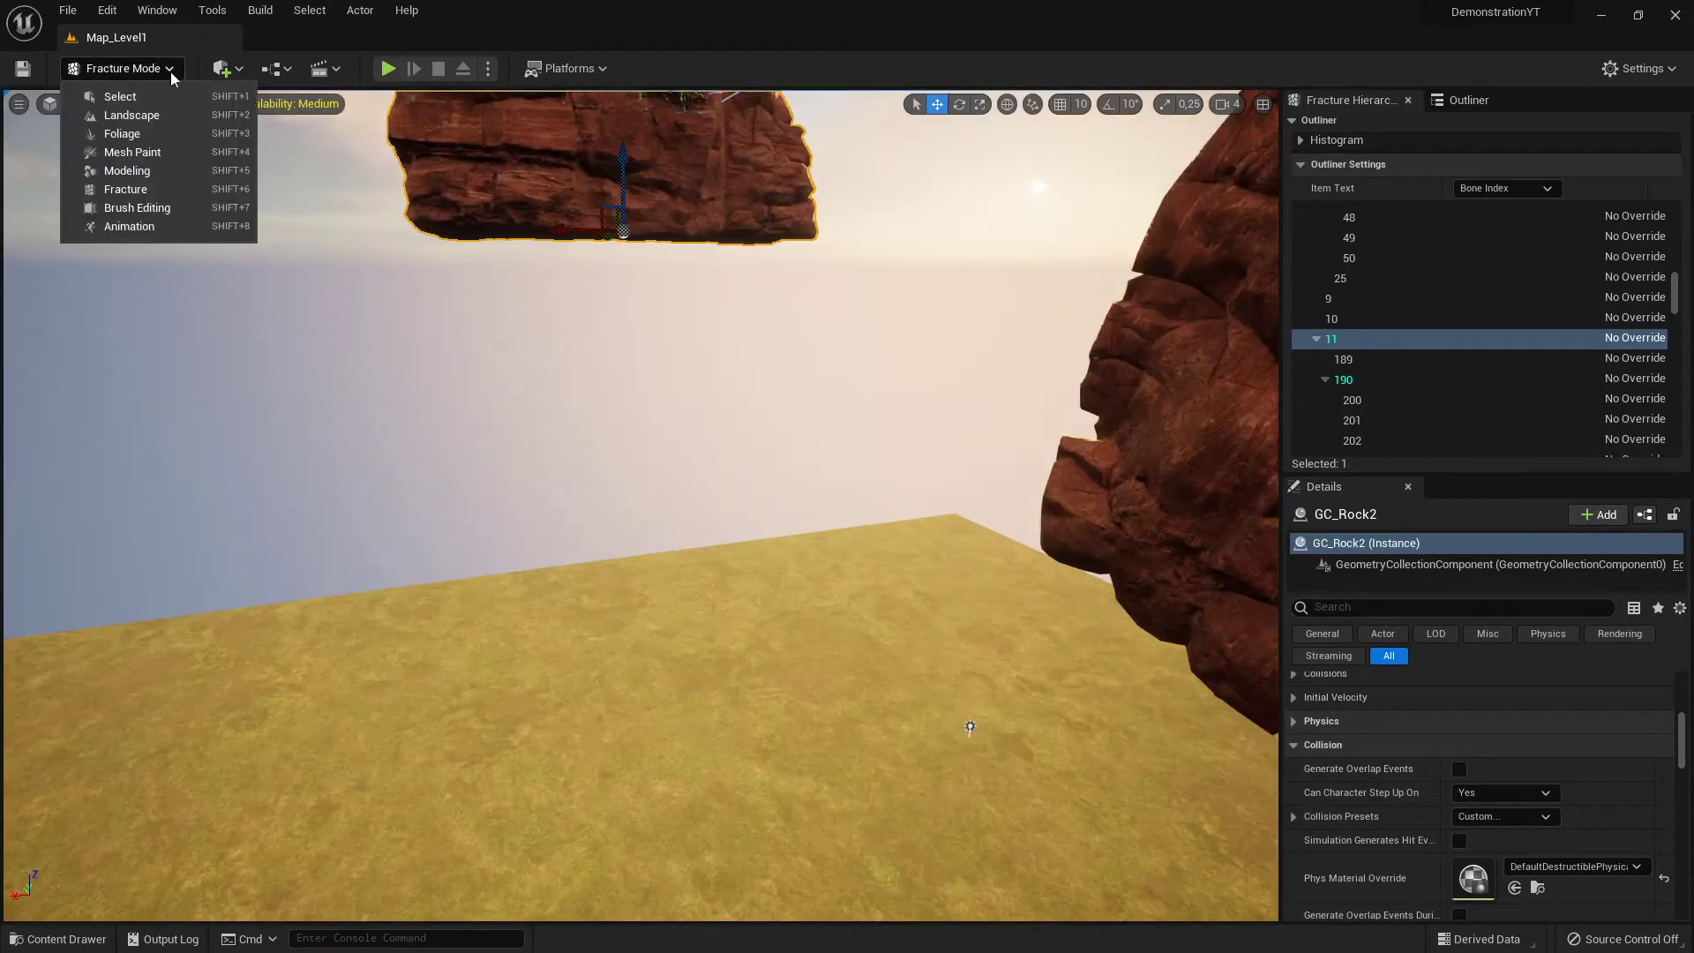
left_click(120, 96)
right_click_drag(477, 412, 561, 379)
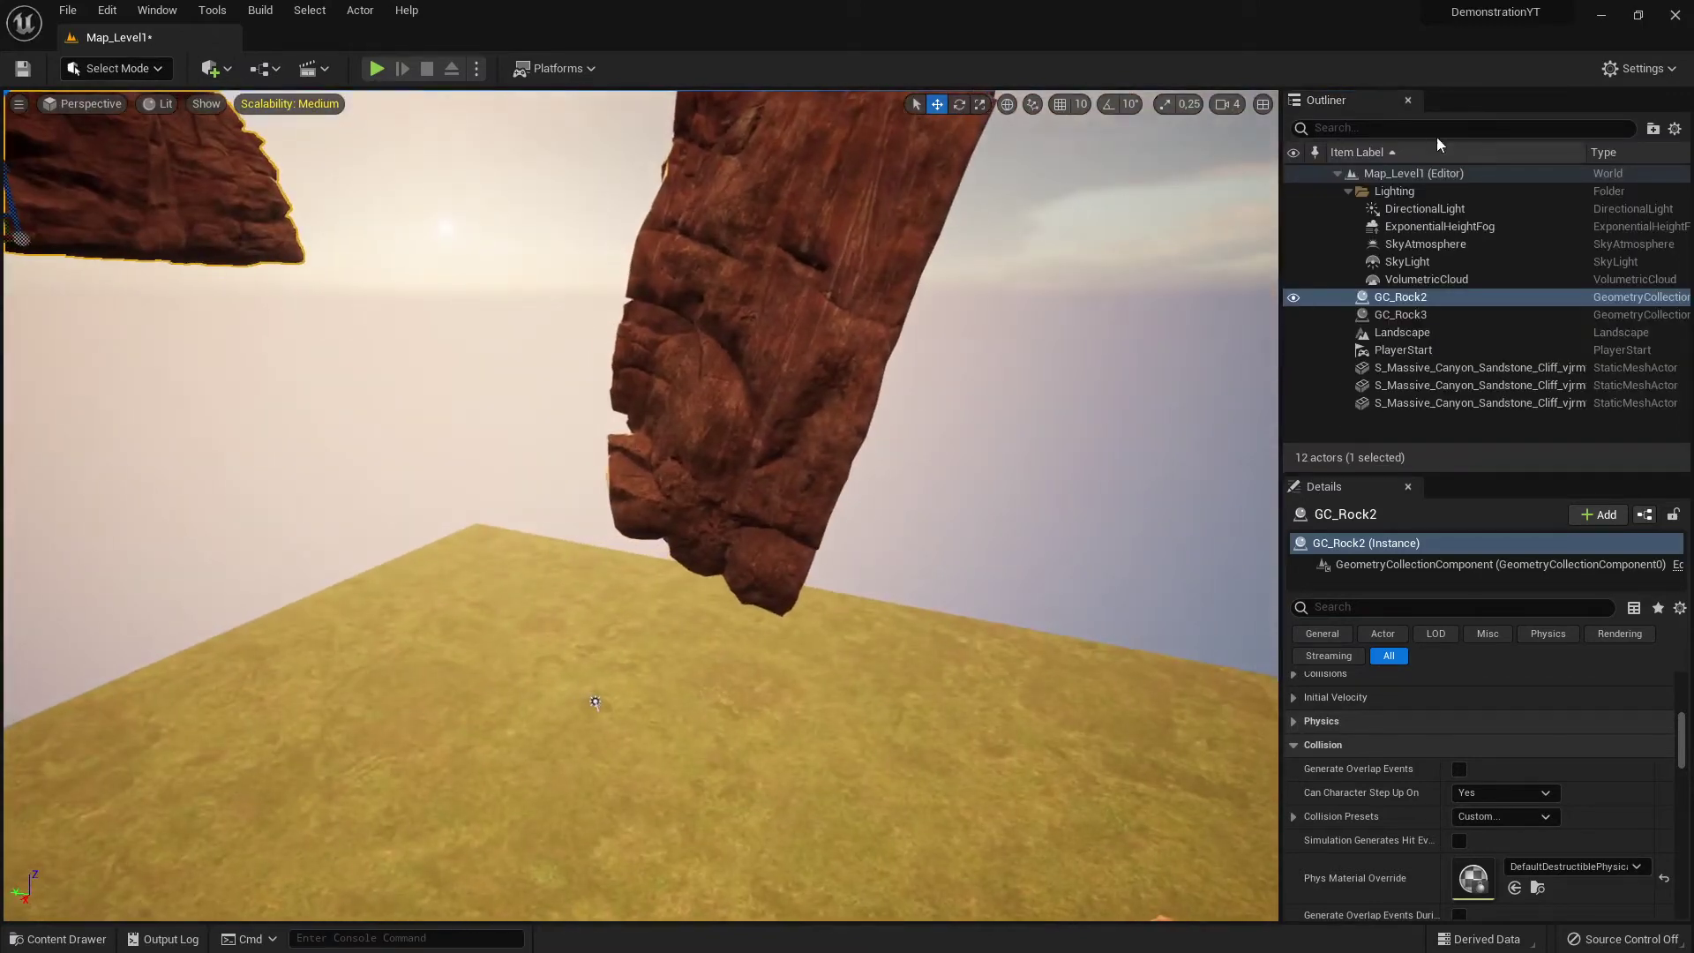
- Dock the Outliner and Details panels to the sidebar to enlarge the viewport
right_click(1343, 102)
left_click(1387, 143)
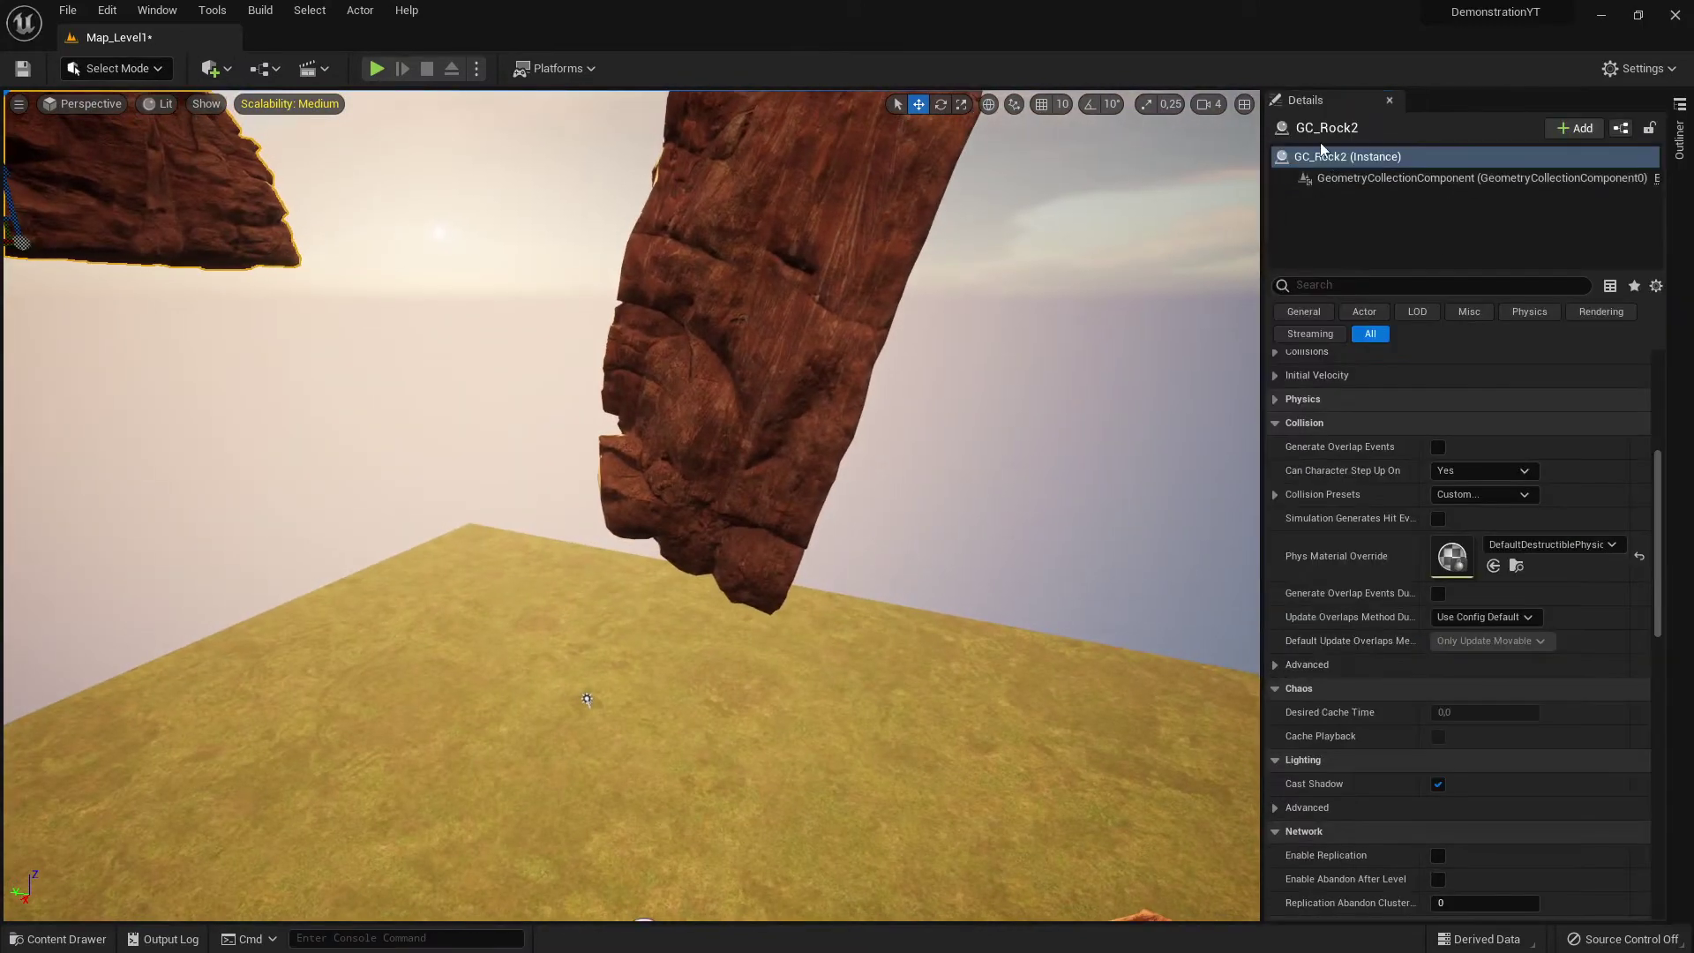
right_click(1324, 102)
left_click(1368, 153)
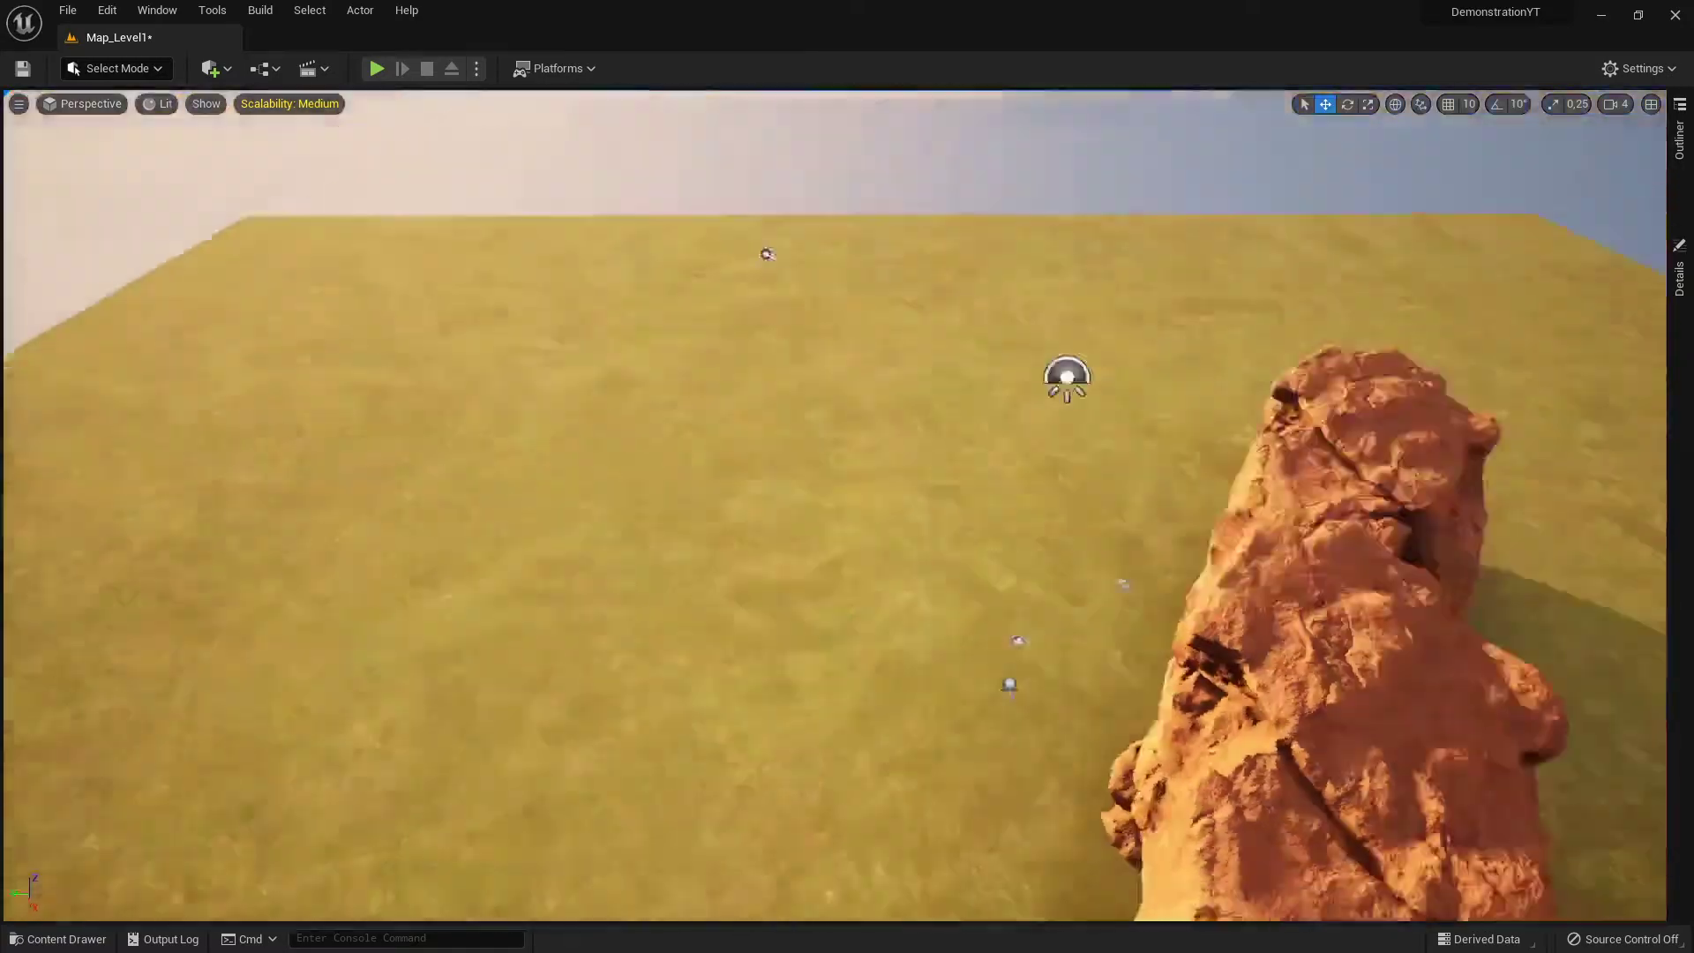
- Play the level, run the character around the falling rocks to observe how they break apart, and stop the session
right_click_drag(847, 477, 935, 371)
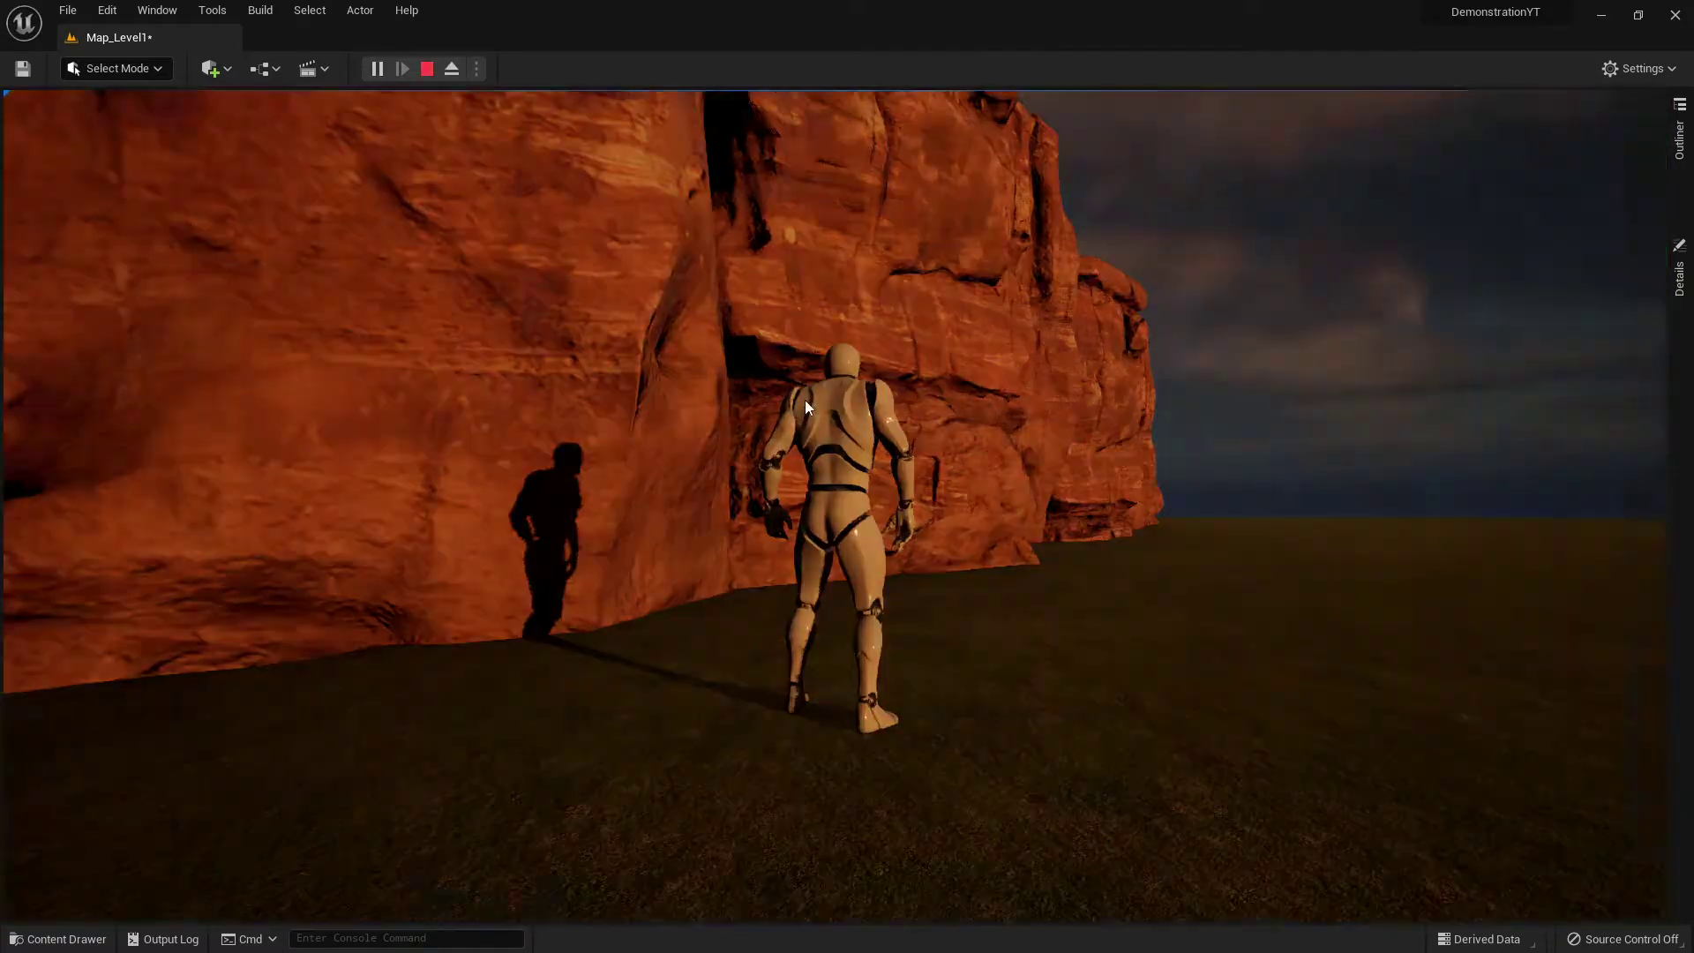
left_click(805, 399)
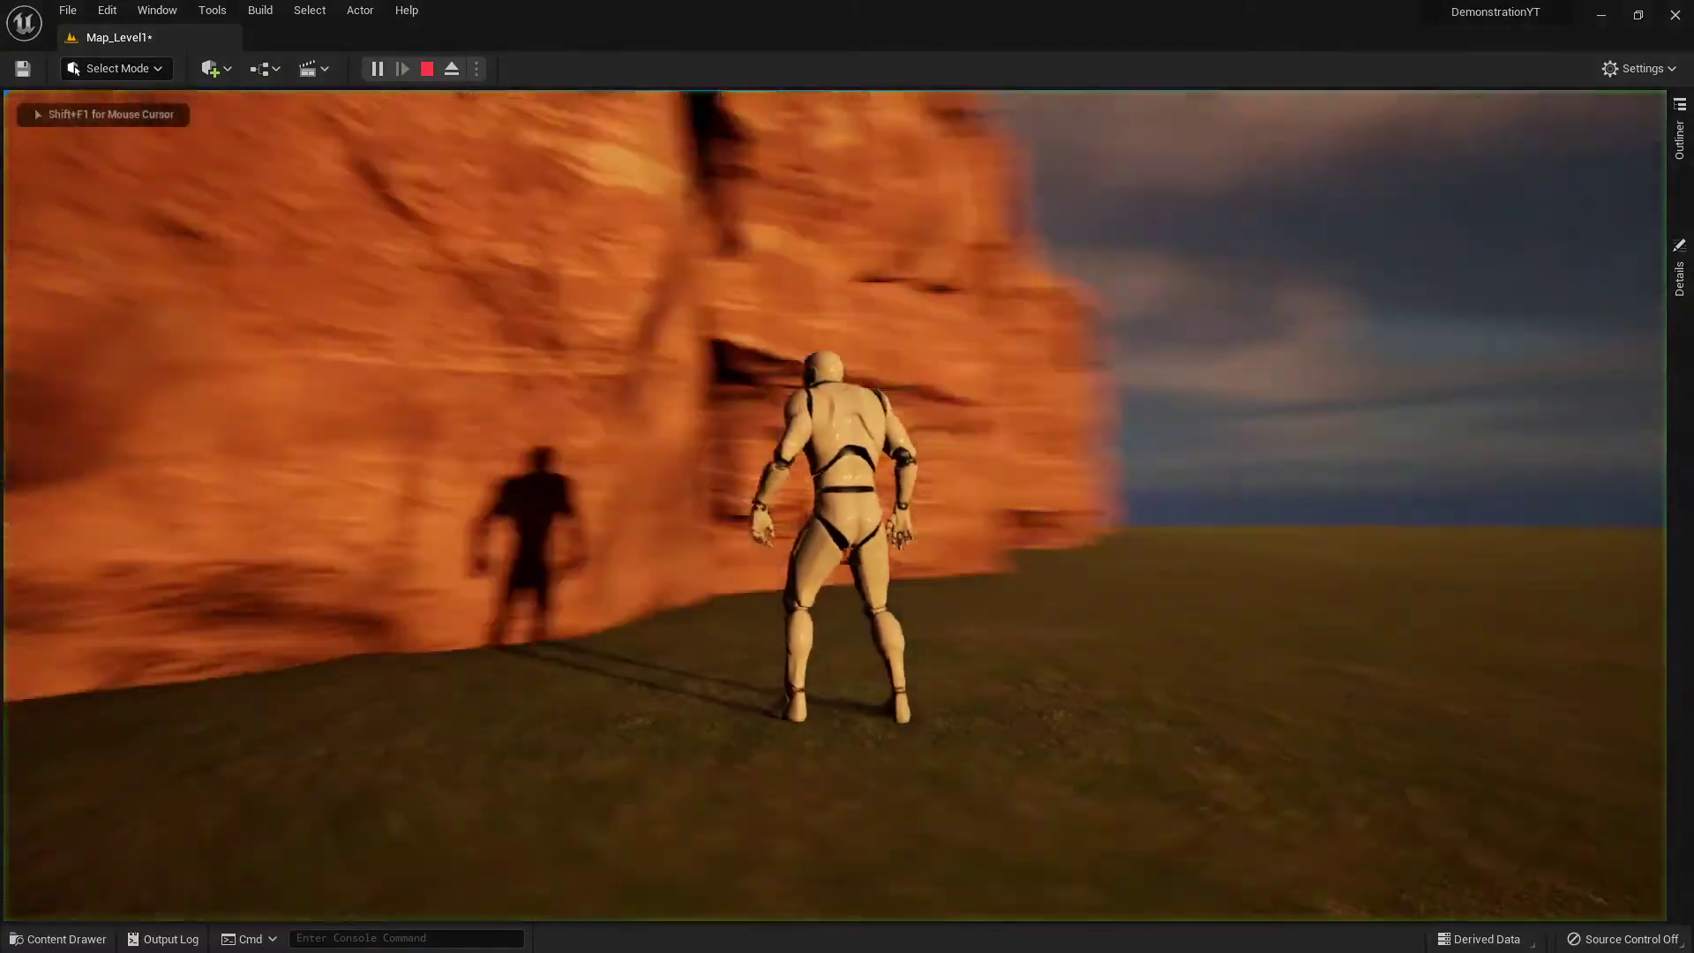
key("w")
key("a")
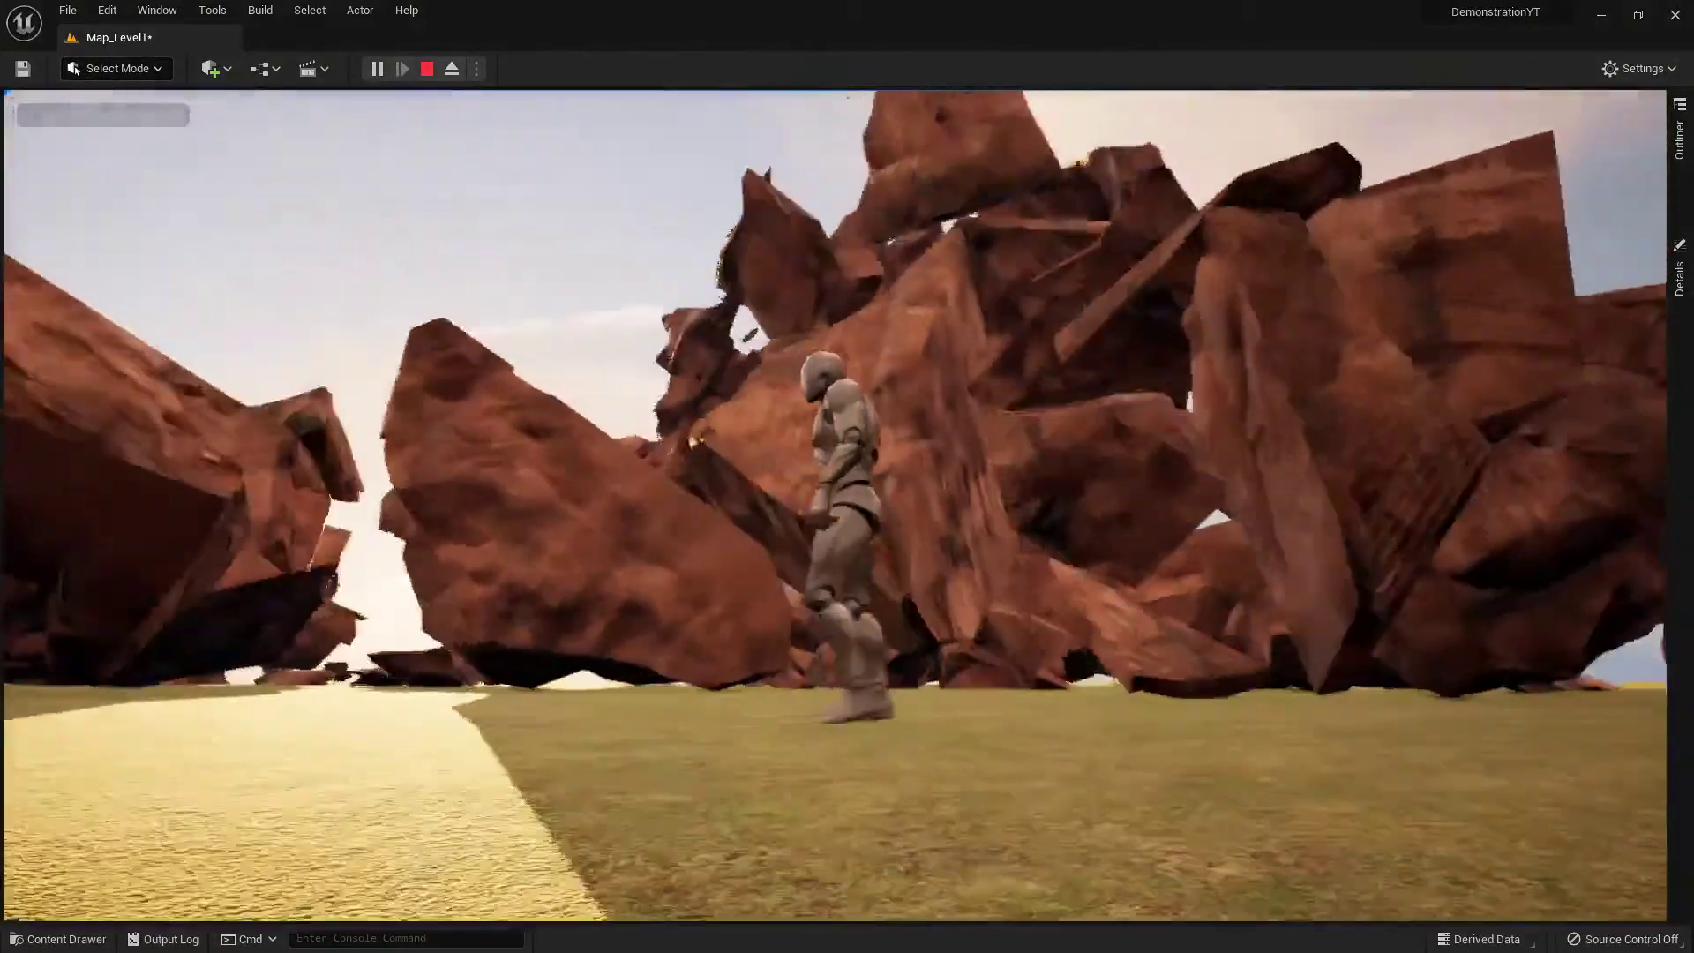
key("s")
key("a")
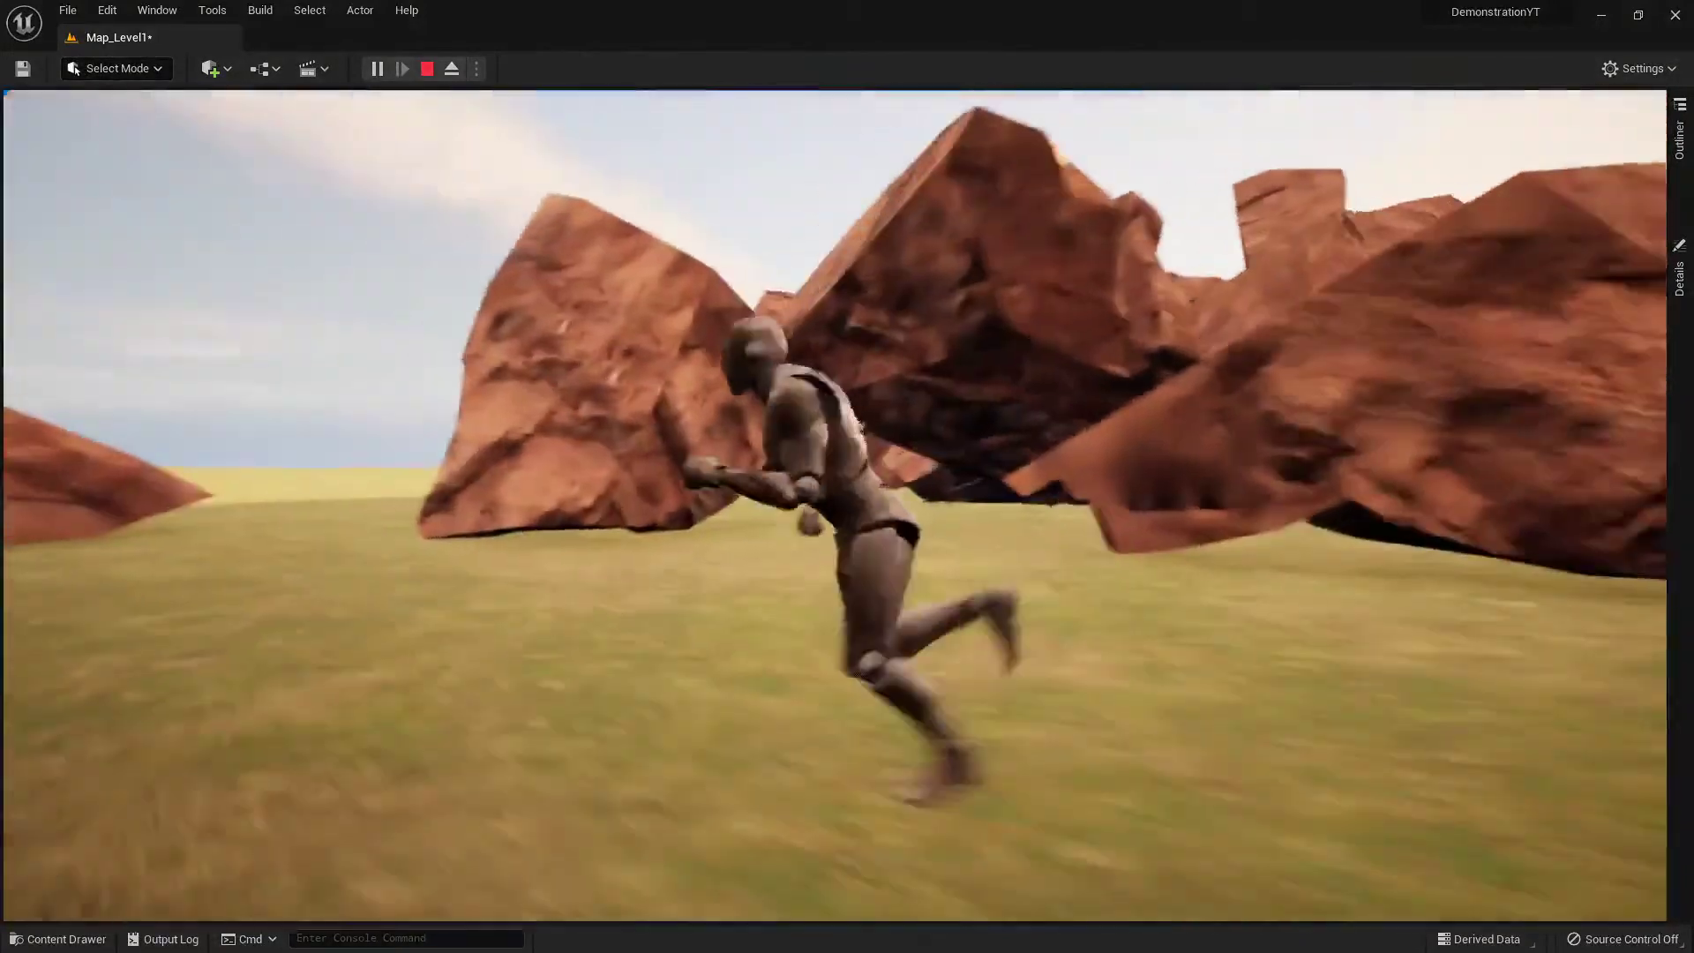
key("s")
key("w")
key("shift+F1")
key("Escape")
- Adjust the height of GC_Rock3 above the sandstone cliffs
right_click_drag(1133, 207, 1085, 318)
key("s")
mouse_move(1329, 412)
right_mouse_down()
mouse_move(1418, 381)
mouse_move(1427, 326)
mouse_move(1363, 344)
mouse_move(1330, 412)
right_mouse_up()
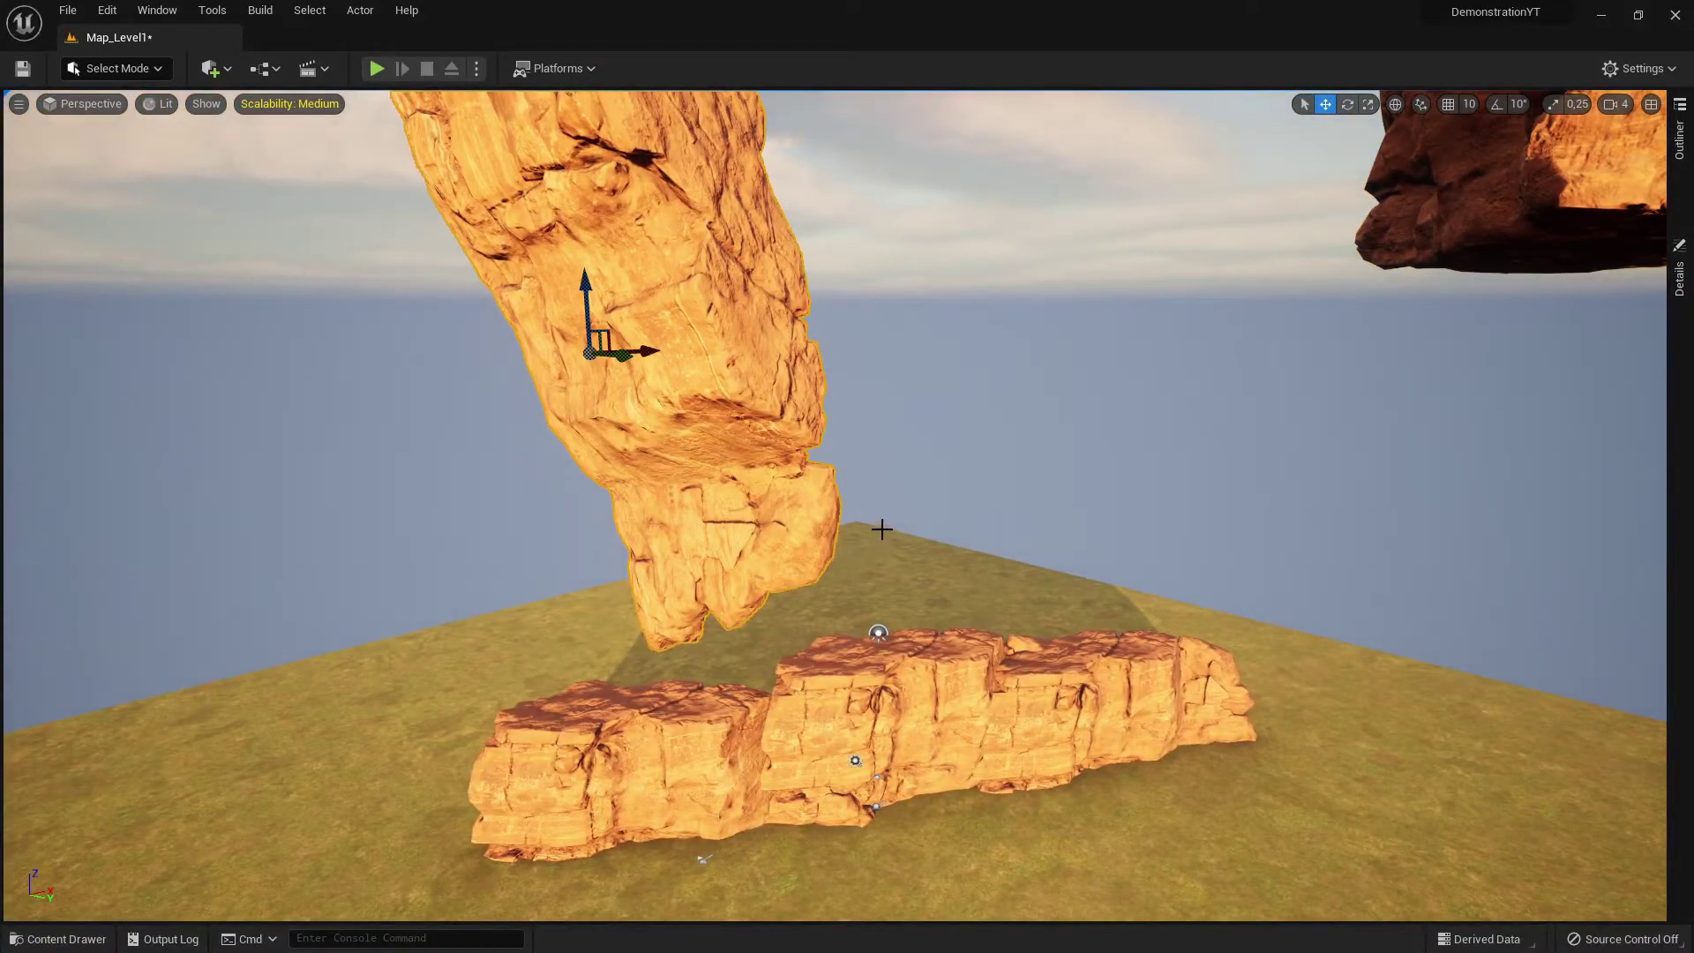
left_click_drag(591, 281, 286, 531)
right_click_drag(287, 531, 534, 283)
- Play-test the level, running the character among the falling rocks to observe how they break apart, and stop the session
left_click(376, 69)
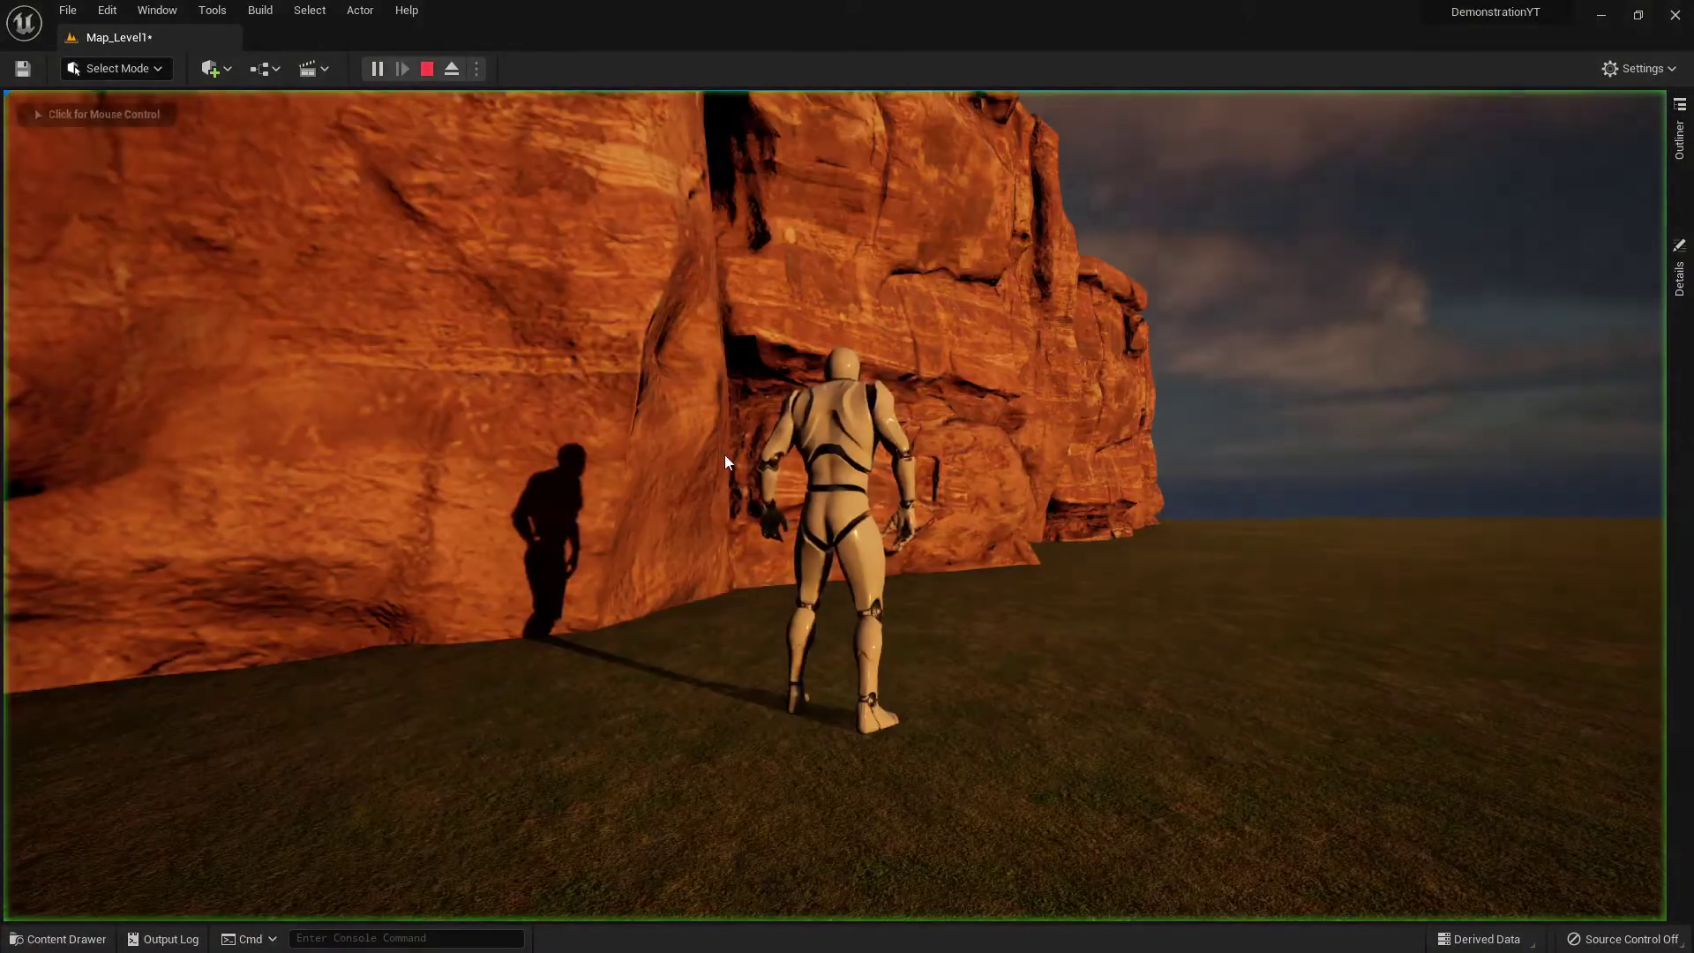
key("a")
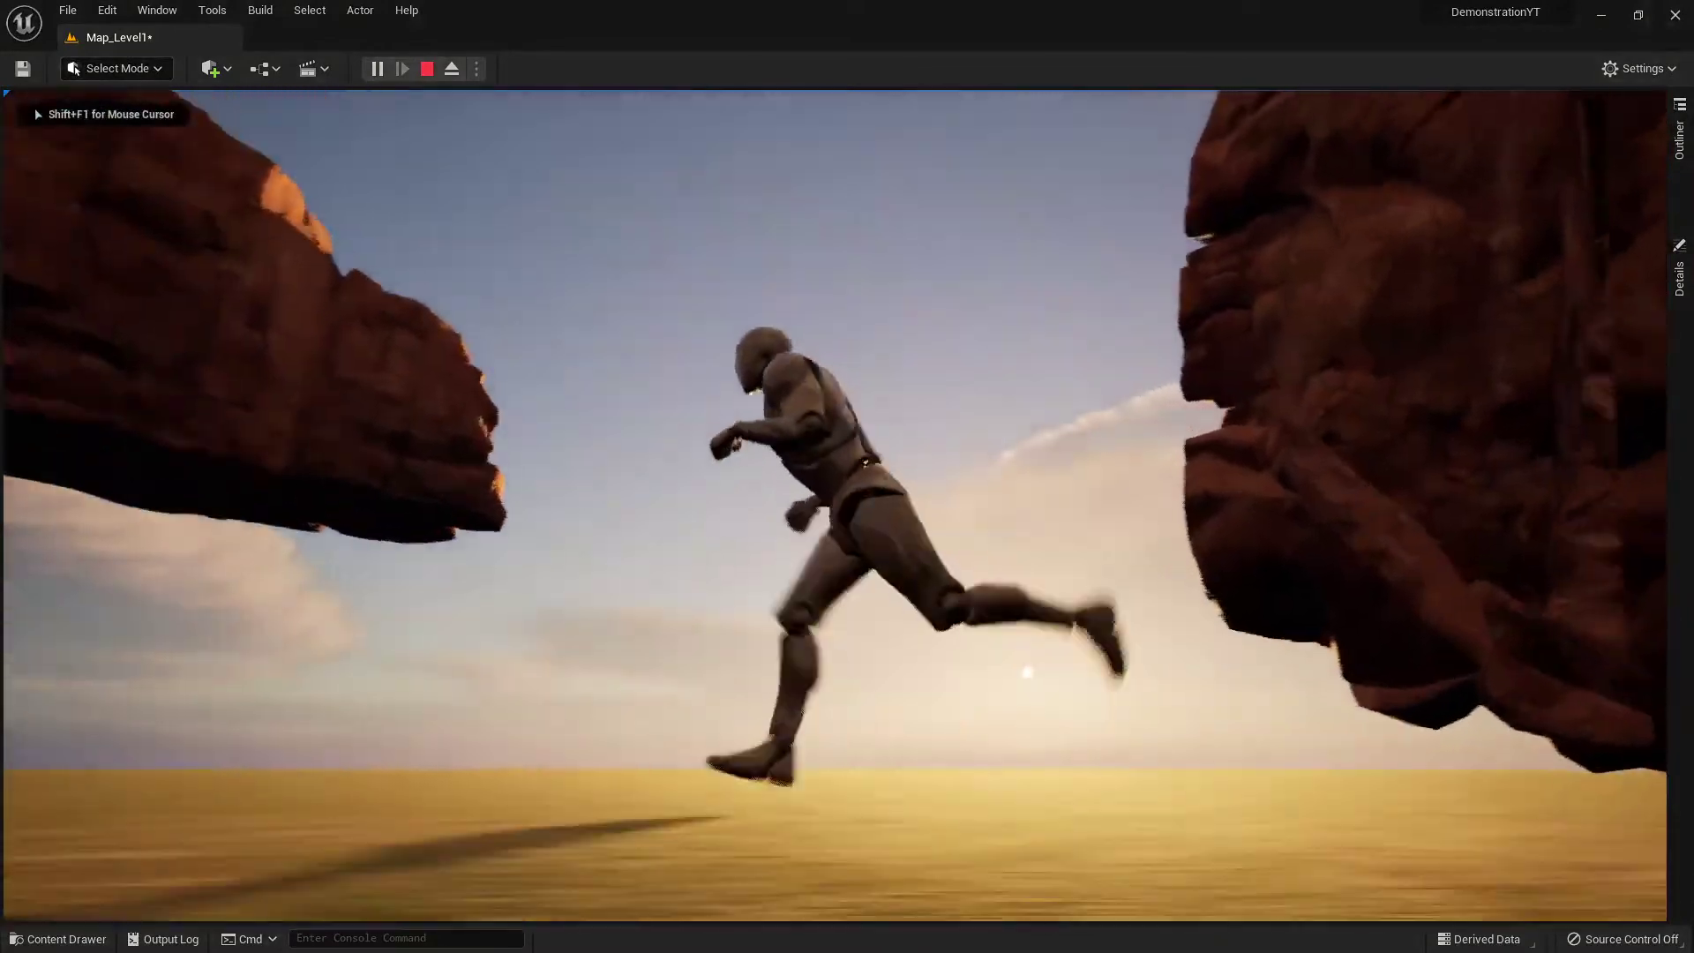
key("w")
key("w")
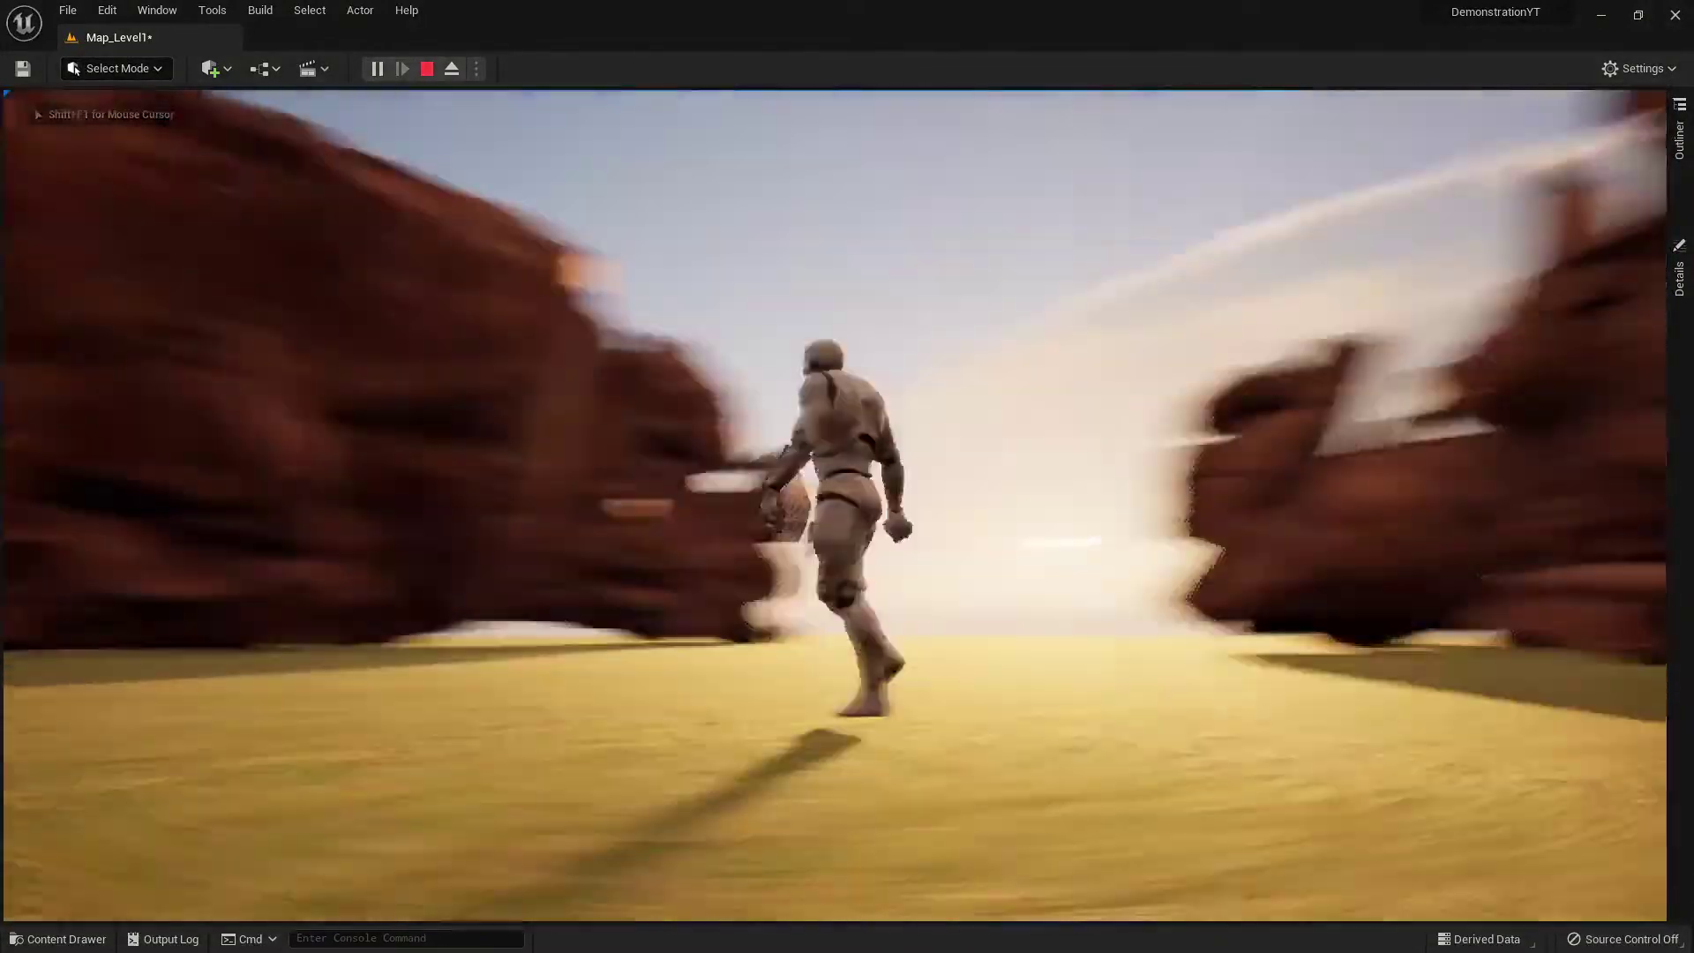
key("d")
key("w")
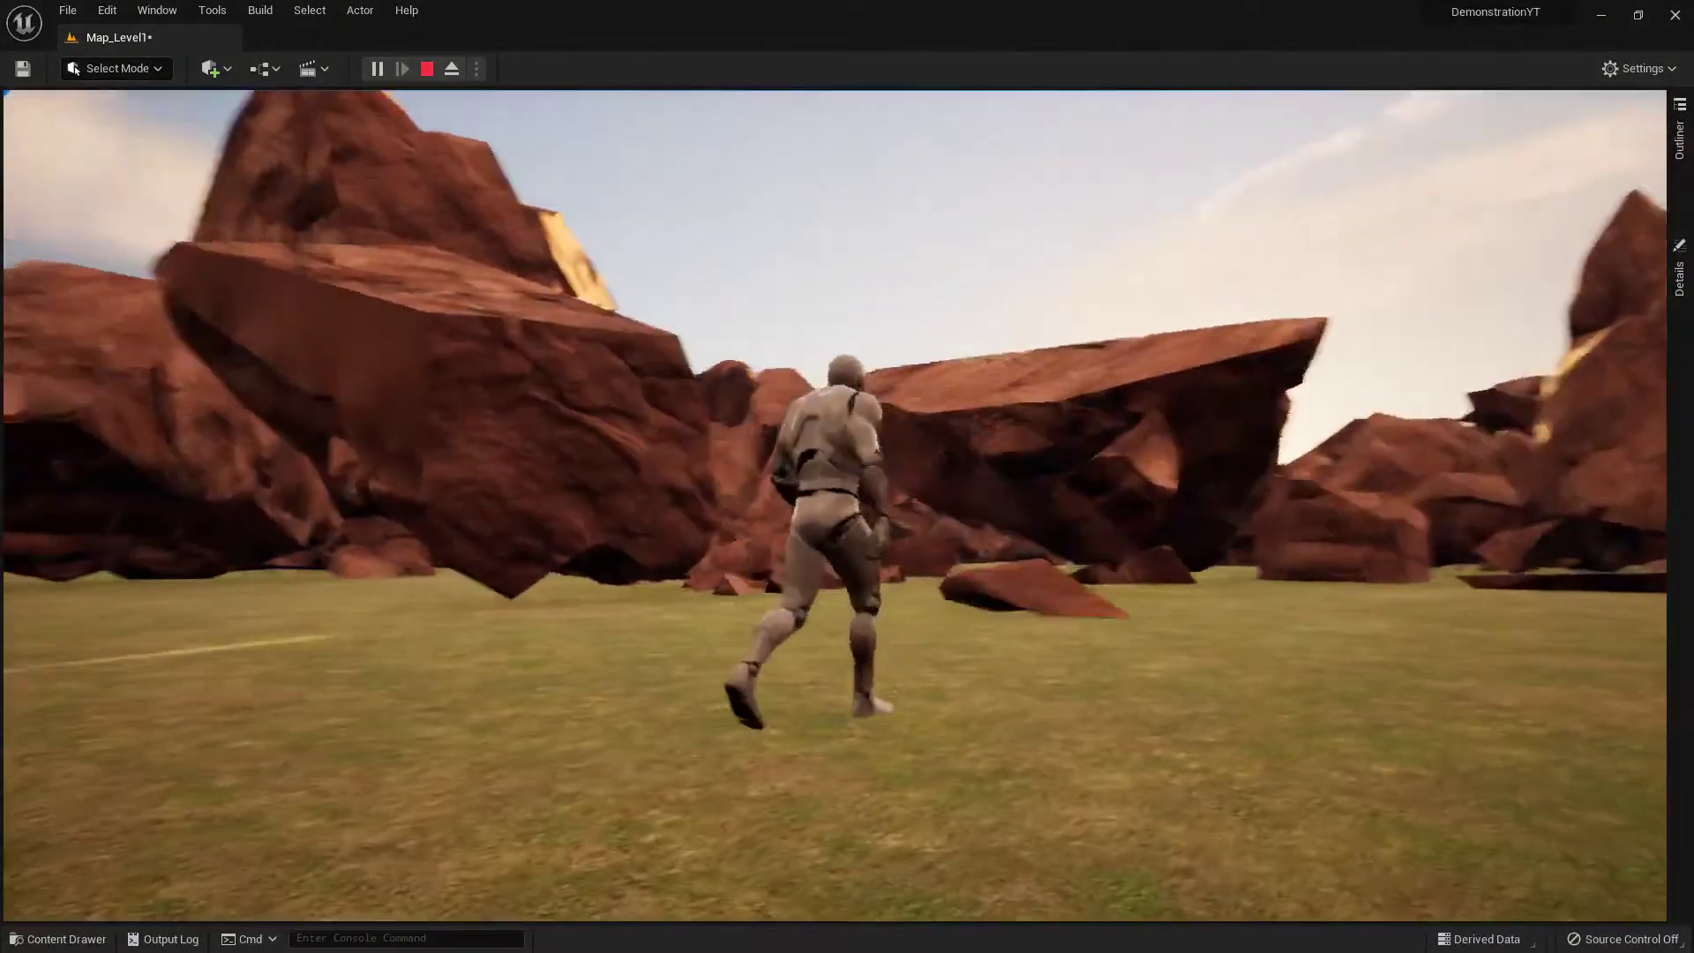
key("a")
key("w")
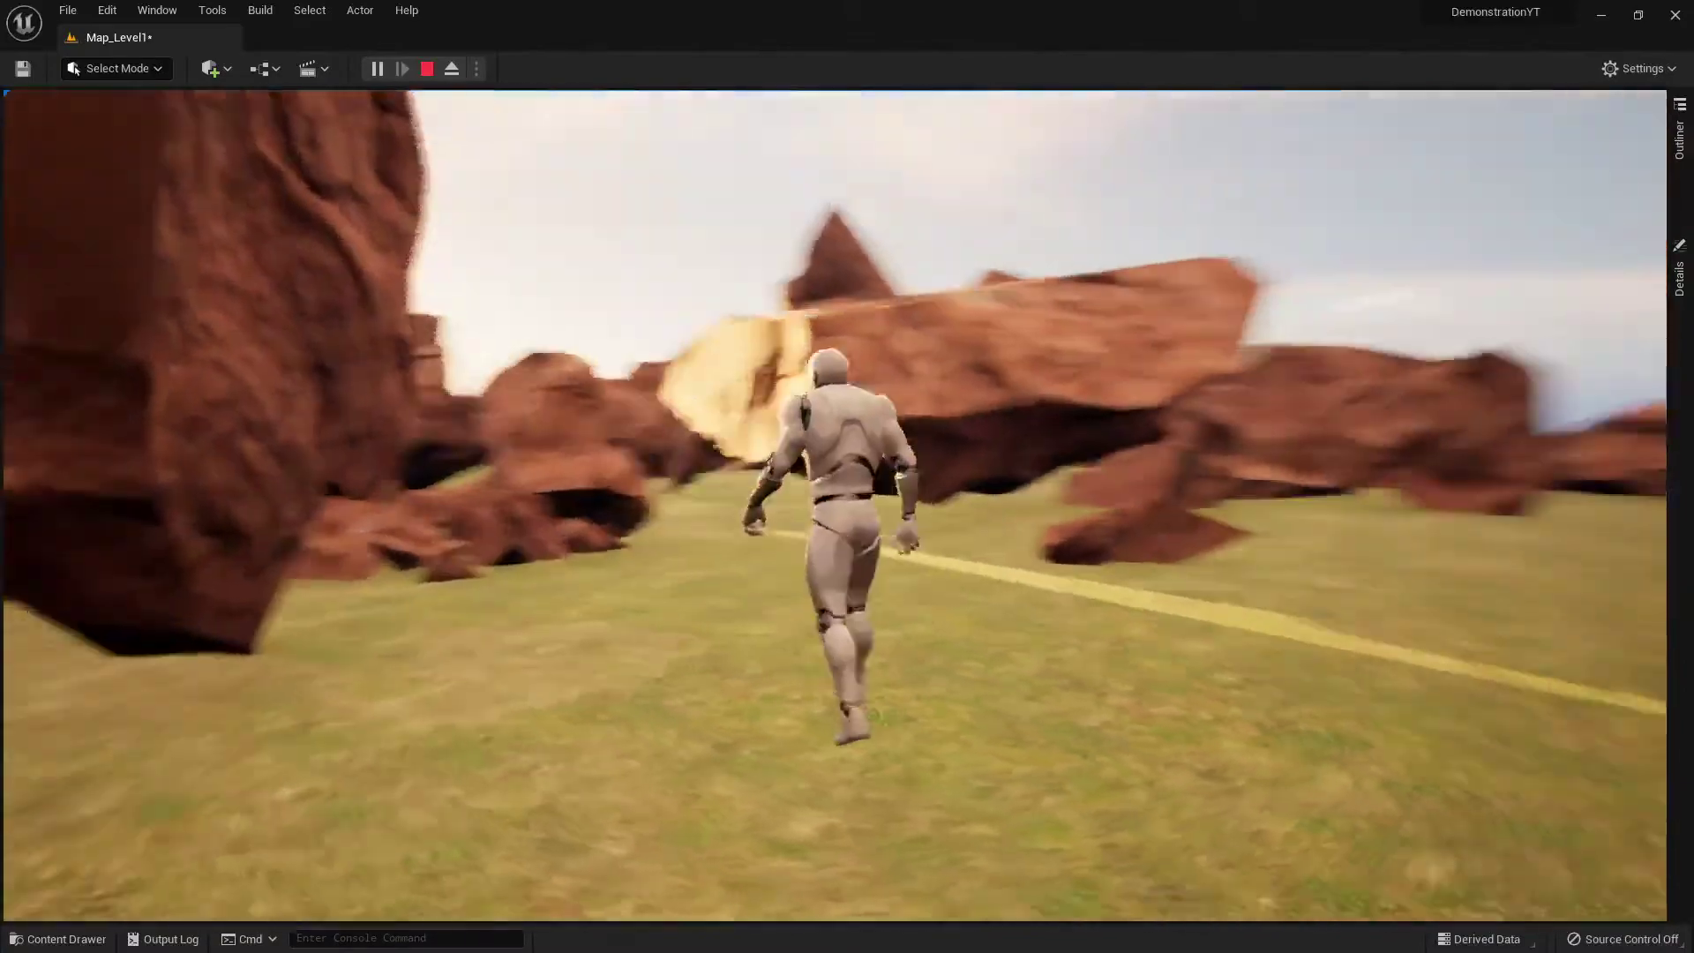
key("d")
key("d")
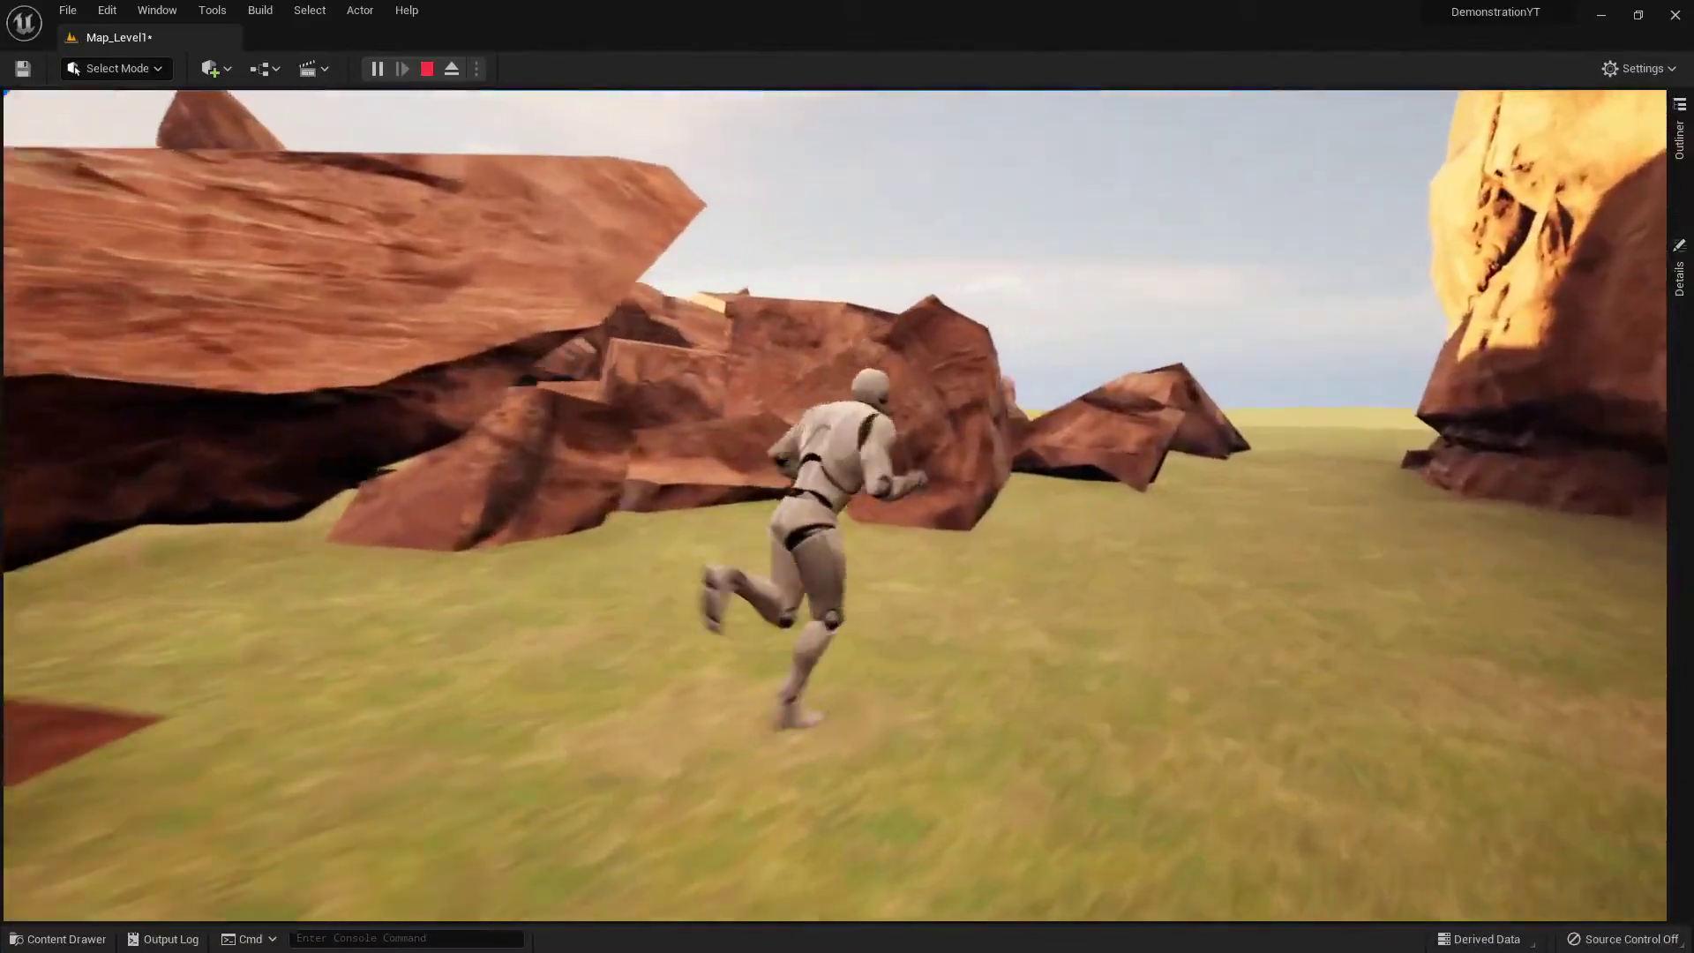
key("w")
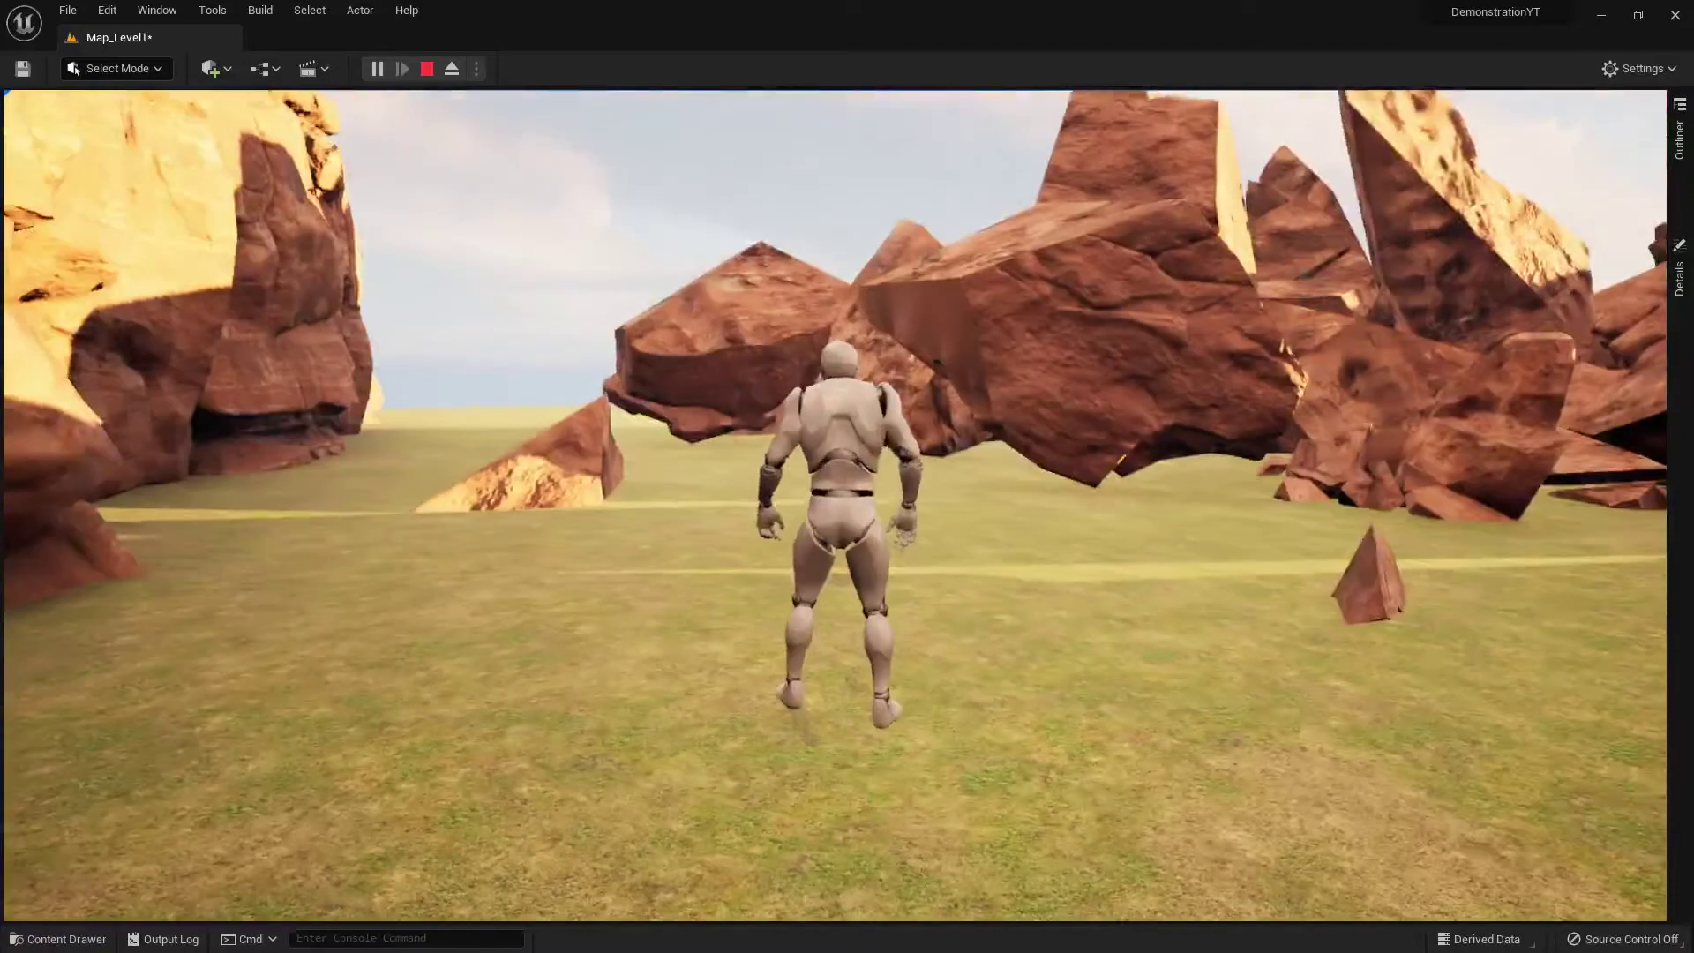
key("Escape")
- Undock the Outliner and Details panels from the sidebar to restore them beside the viewport
right_click_drag(834, 505, 1386, 521)
key("d")
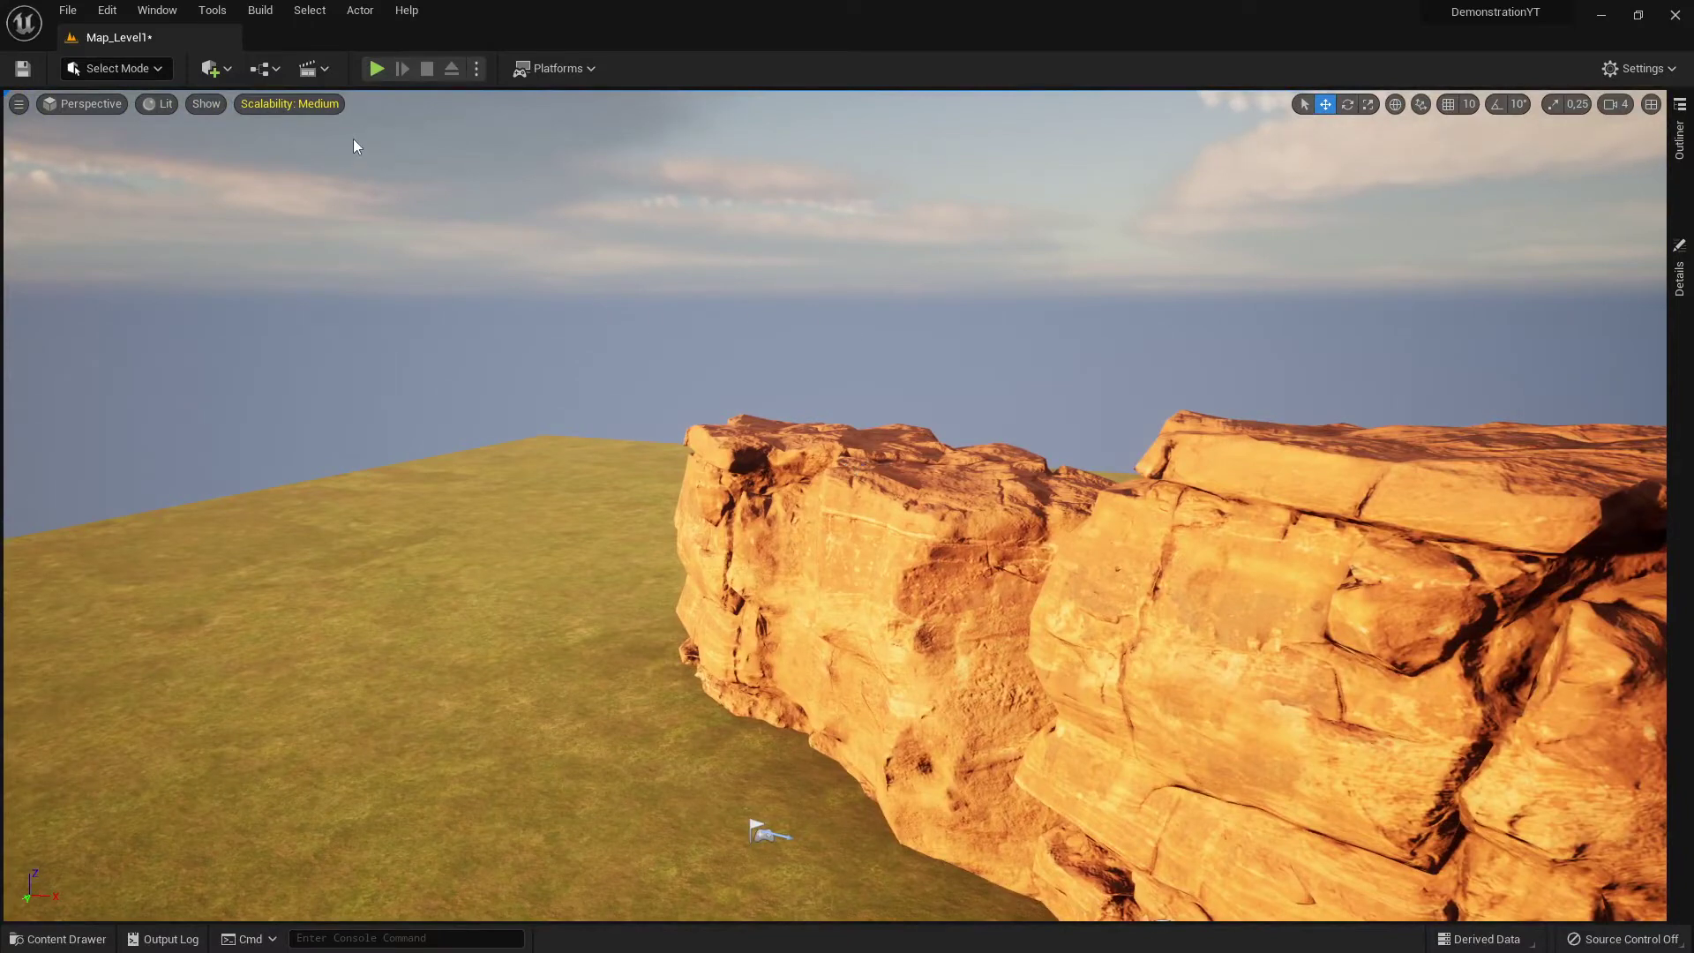
left_click(60, 939)
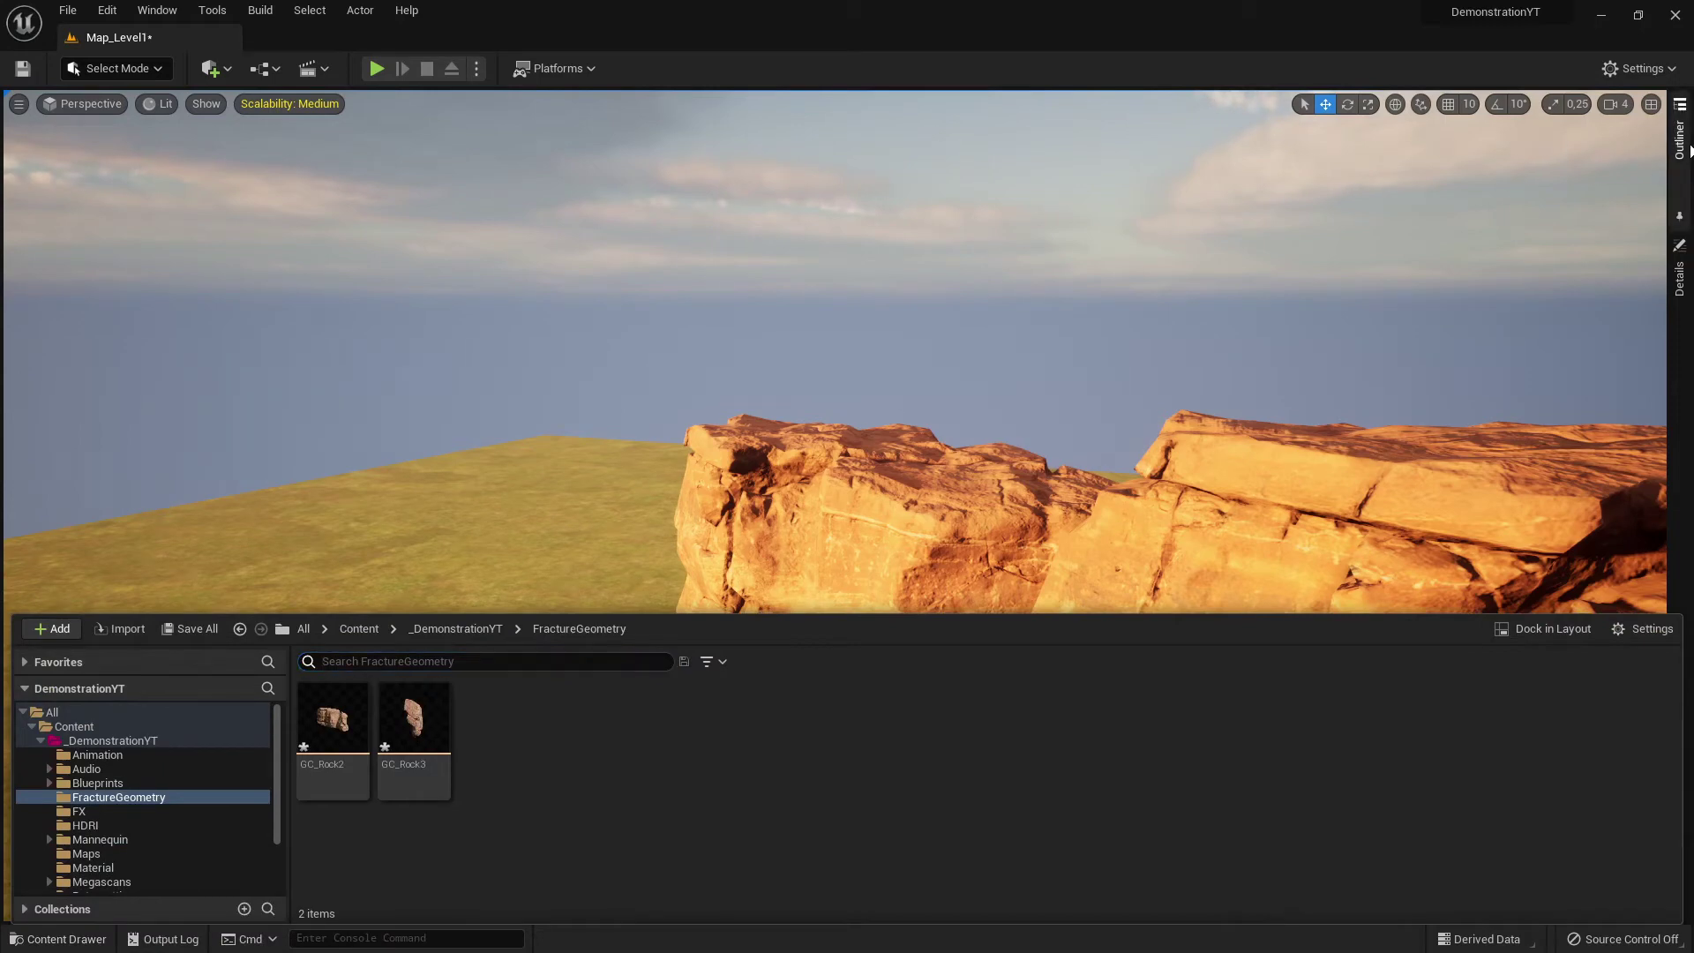
left_click(1687, 146)
right_click(1680, 133)
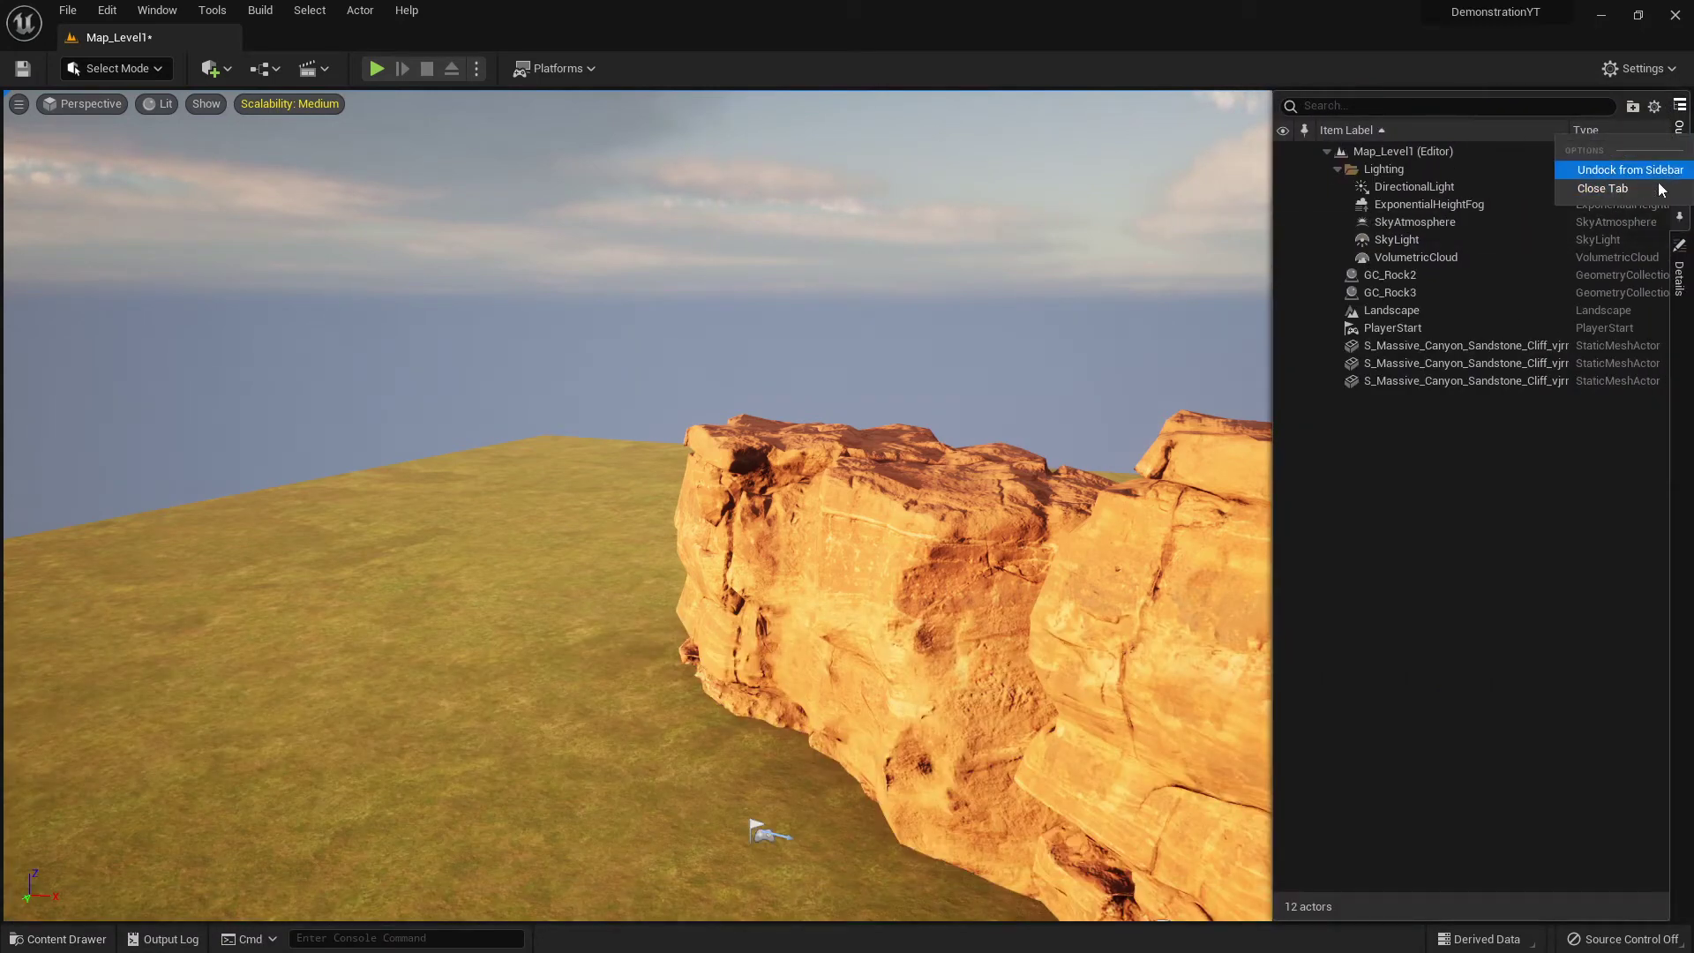
left_click(1623, 169)
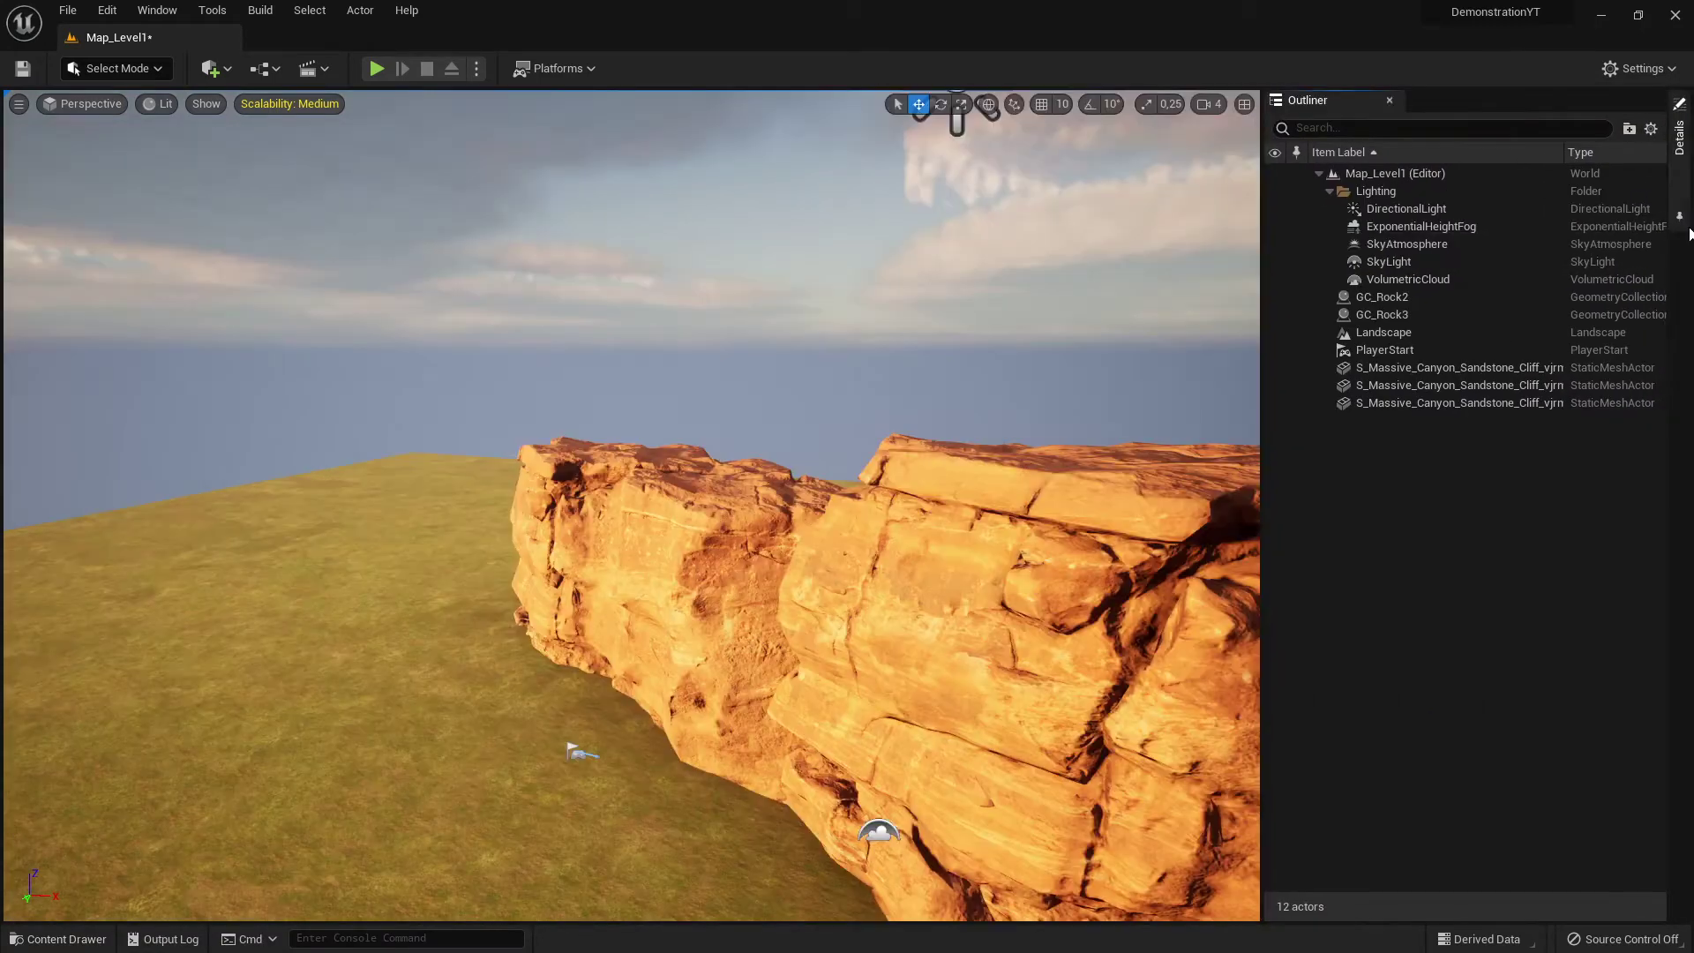
right_click(1683, 142)
left_click(1627, 179)
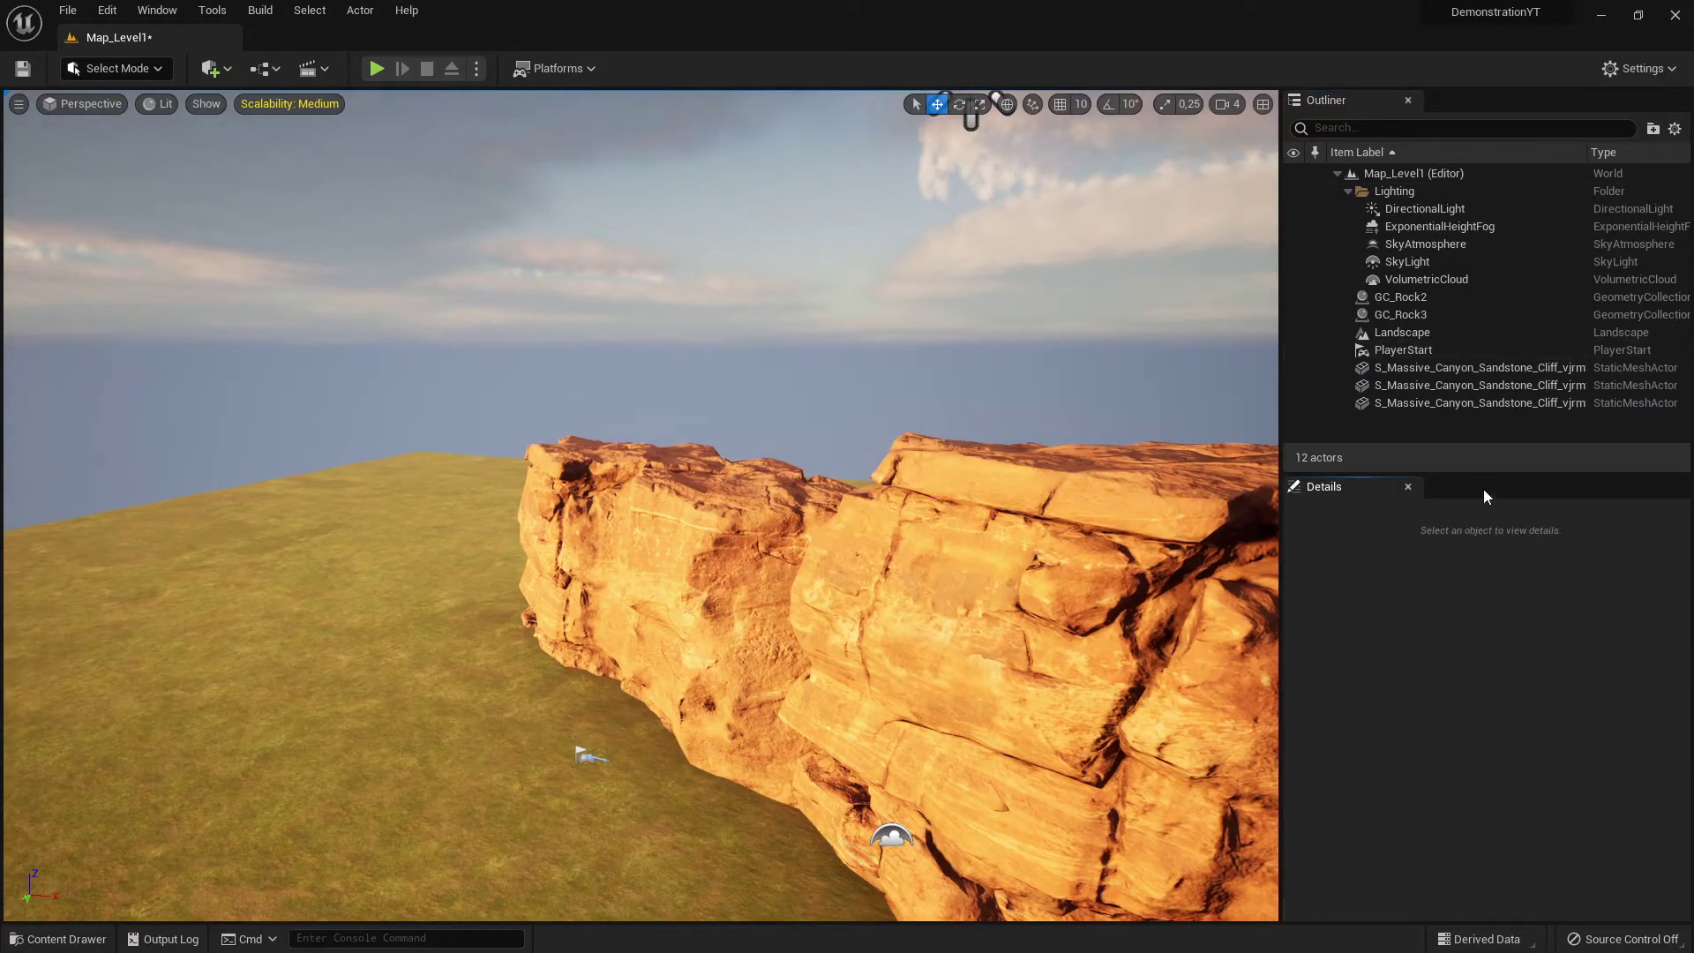
- Open World Settings and, from its Default Pawn Class, locate and open the BP_ThirdPersonCharacter blueprint
left_click(227, 10)
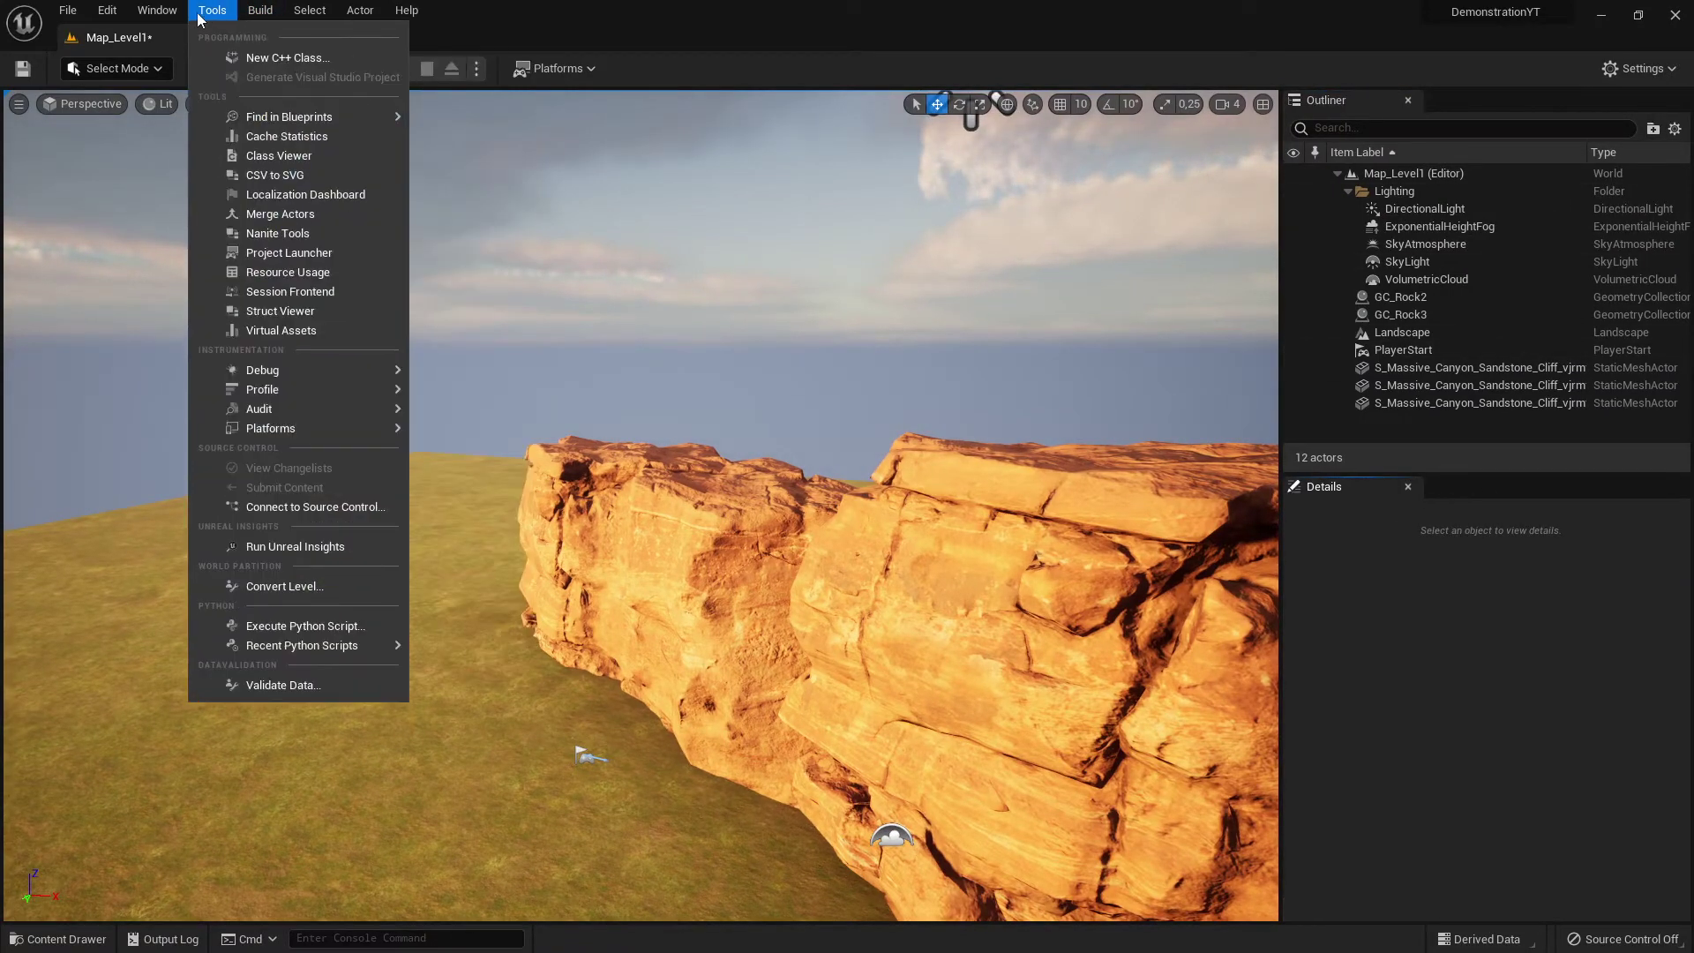
mouse_move(260, 18)
mouse_move(181, 15)
left_click(212, 290)
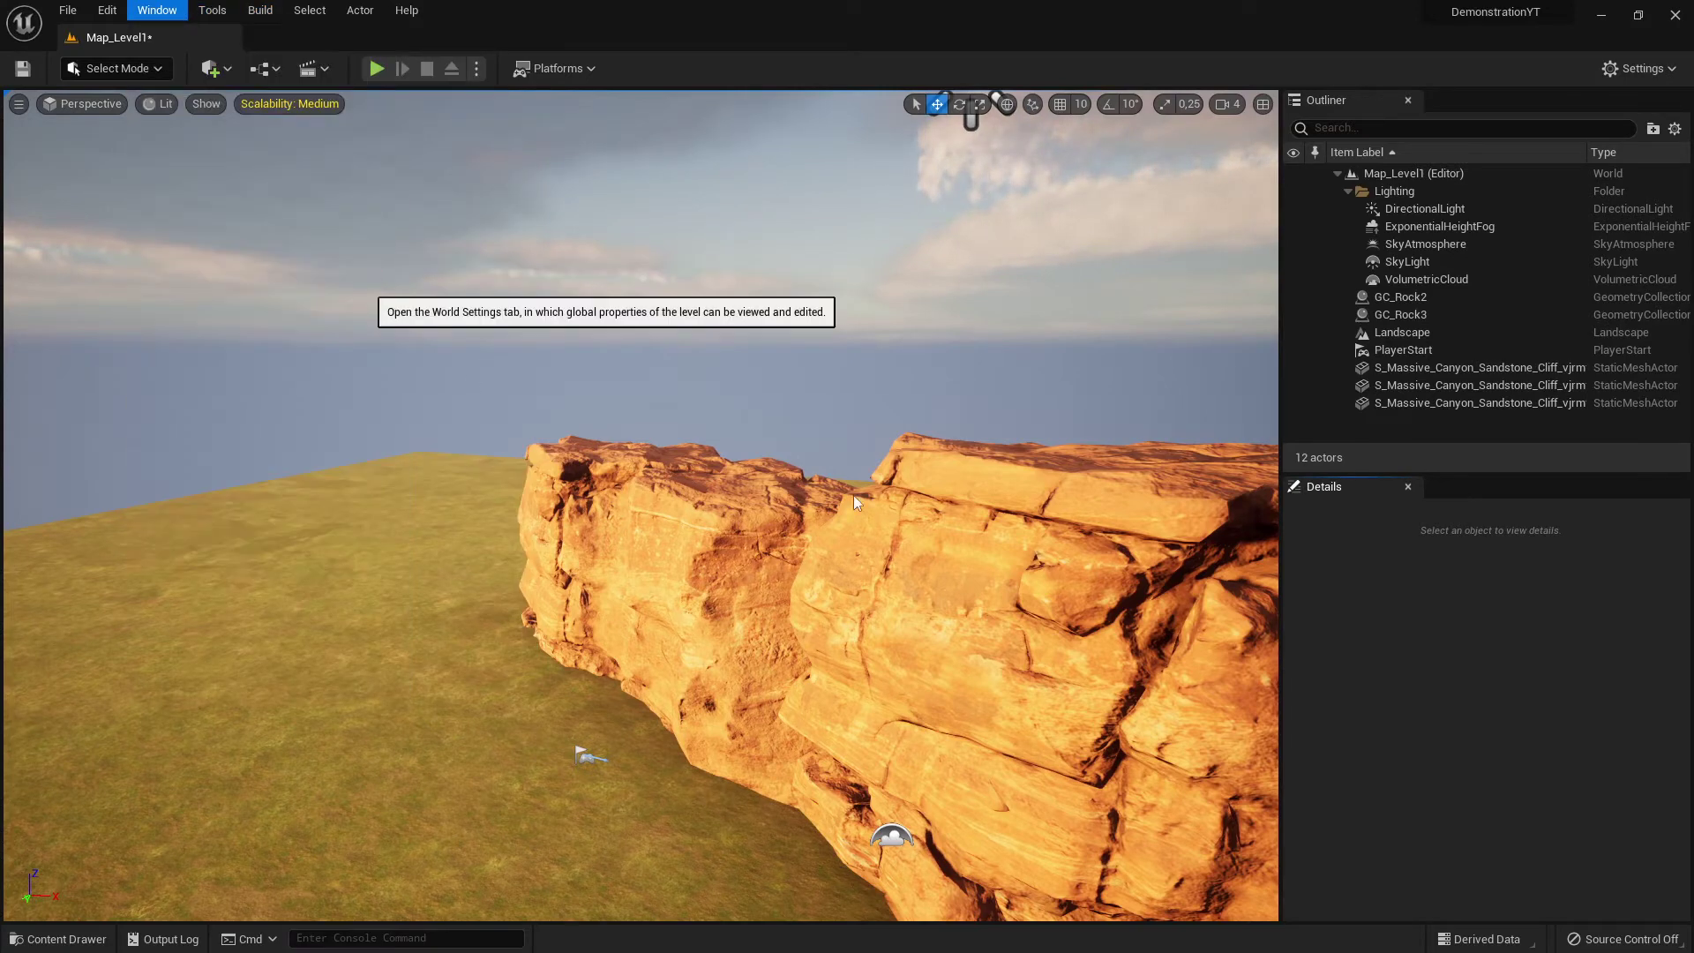
left_click(1629, 687)
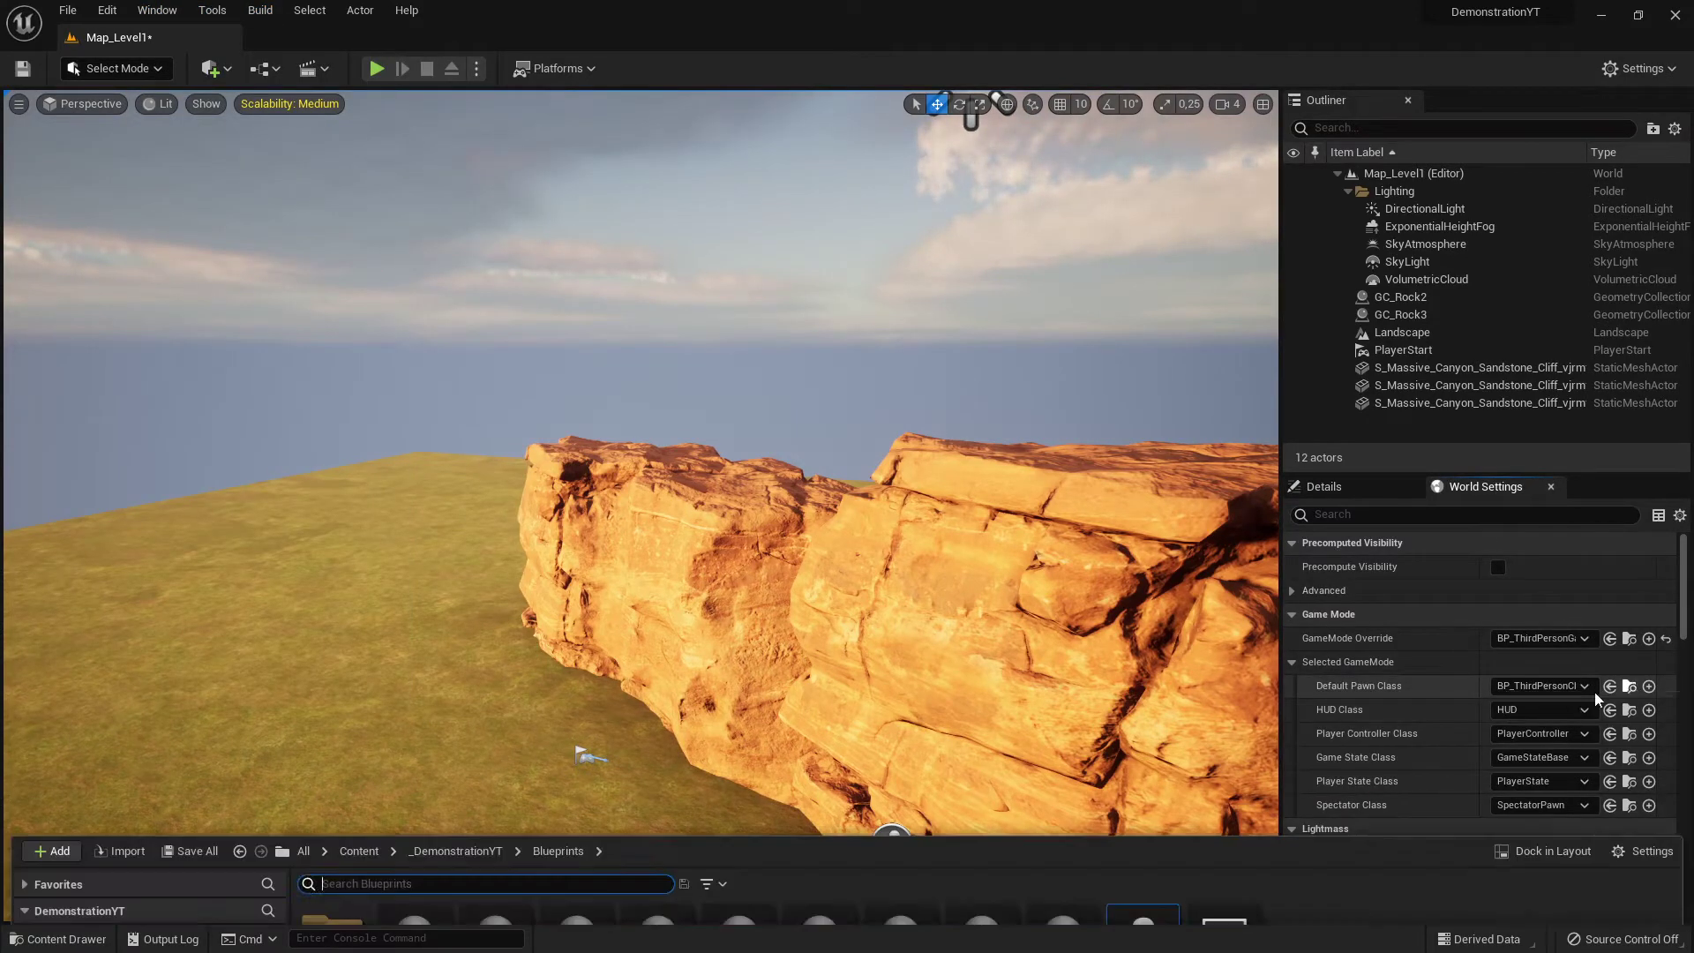
mouse_move(1138, 714)
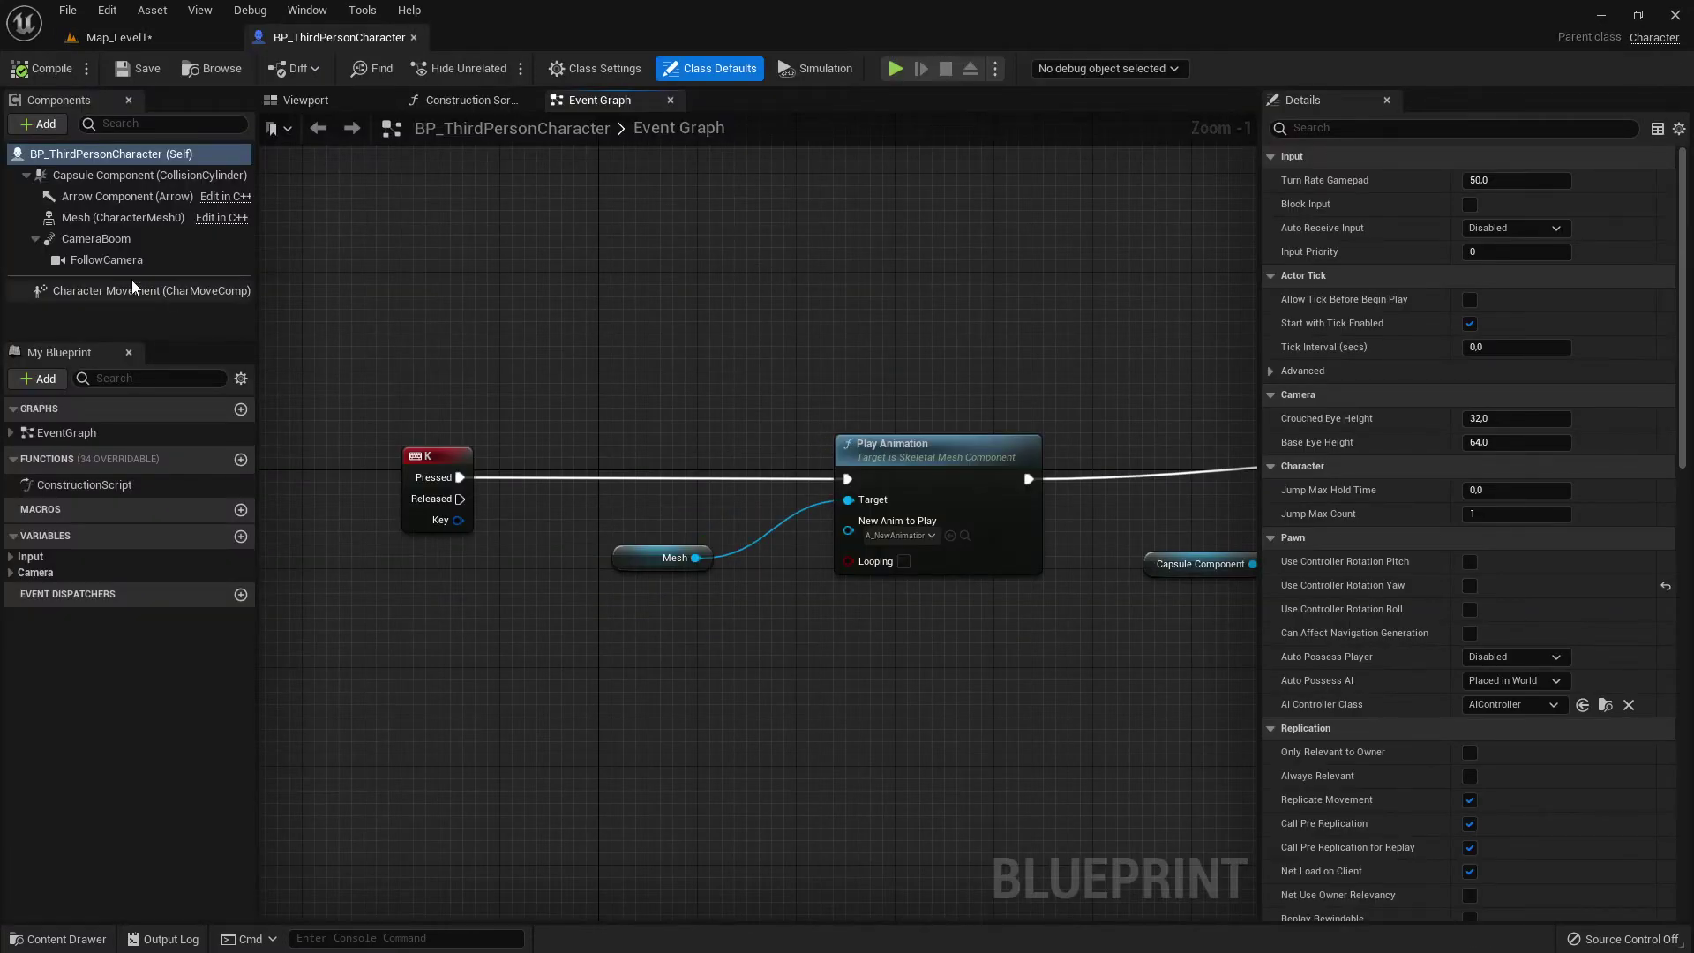
- Select the character's Mesh component, locate its skeletal mesh in the content folders, and open SK_Mannequin_PhysicsAsset
left_click(177, 175)
left_click(126, 218)
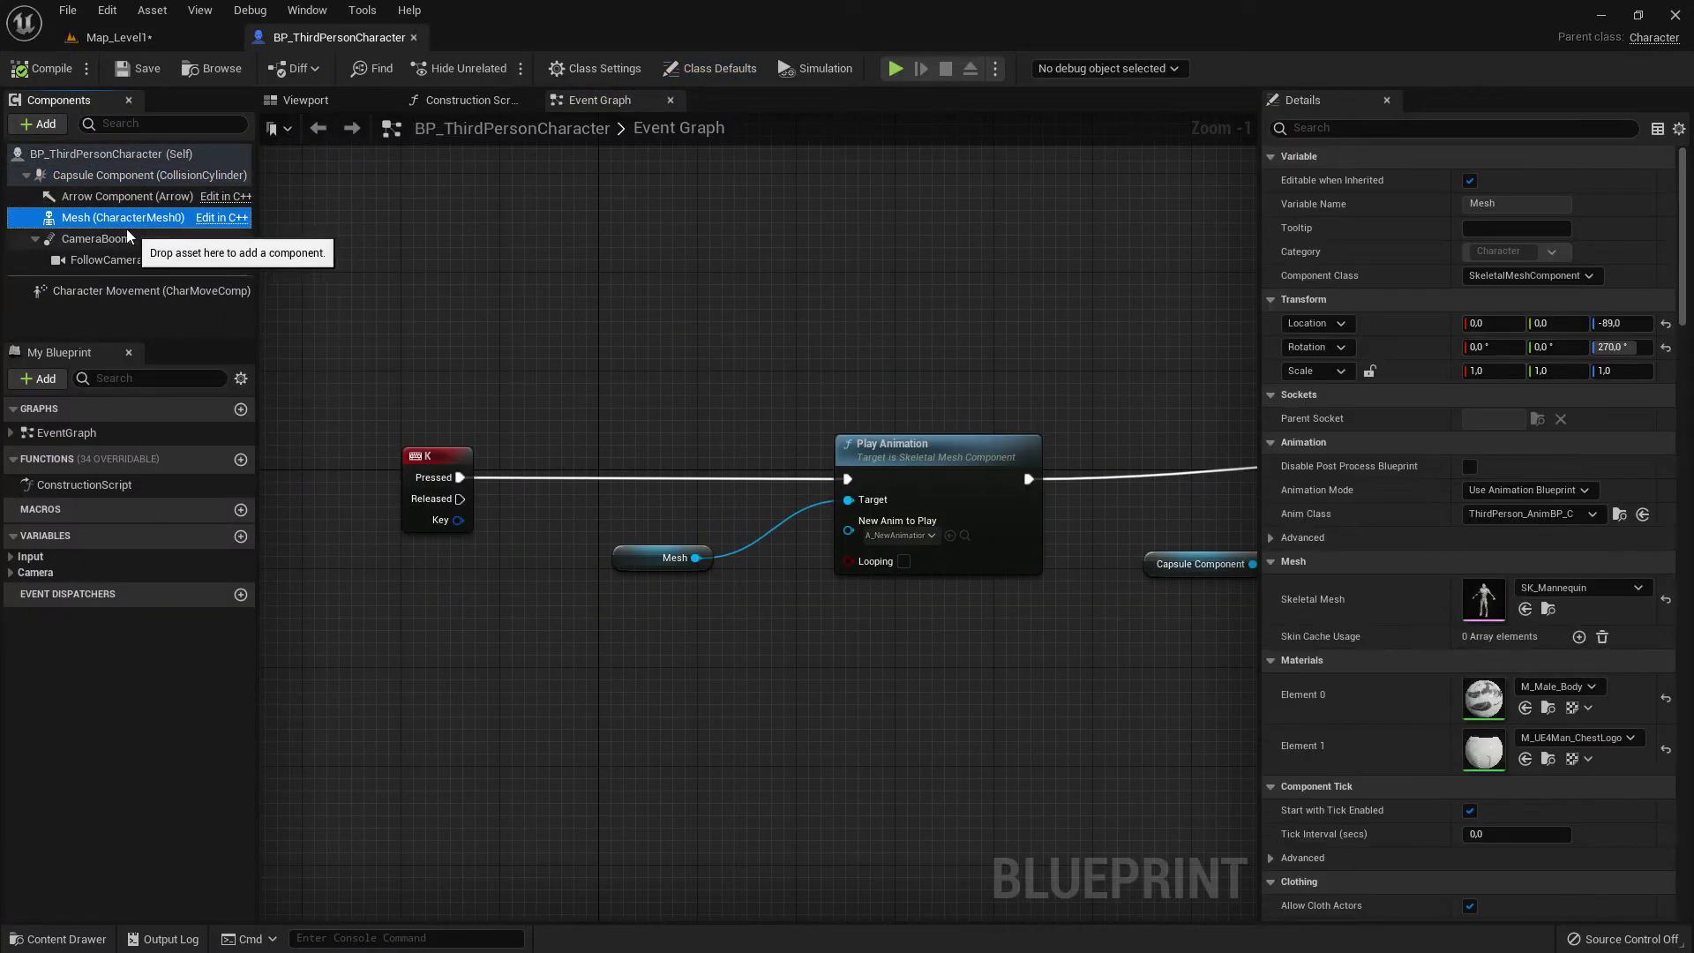
left_click(1549, 611)
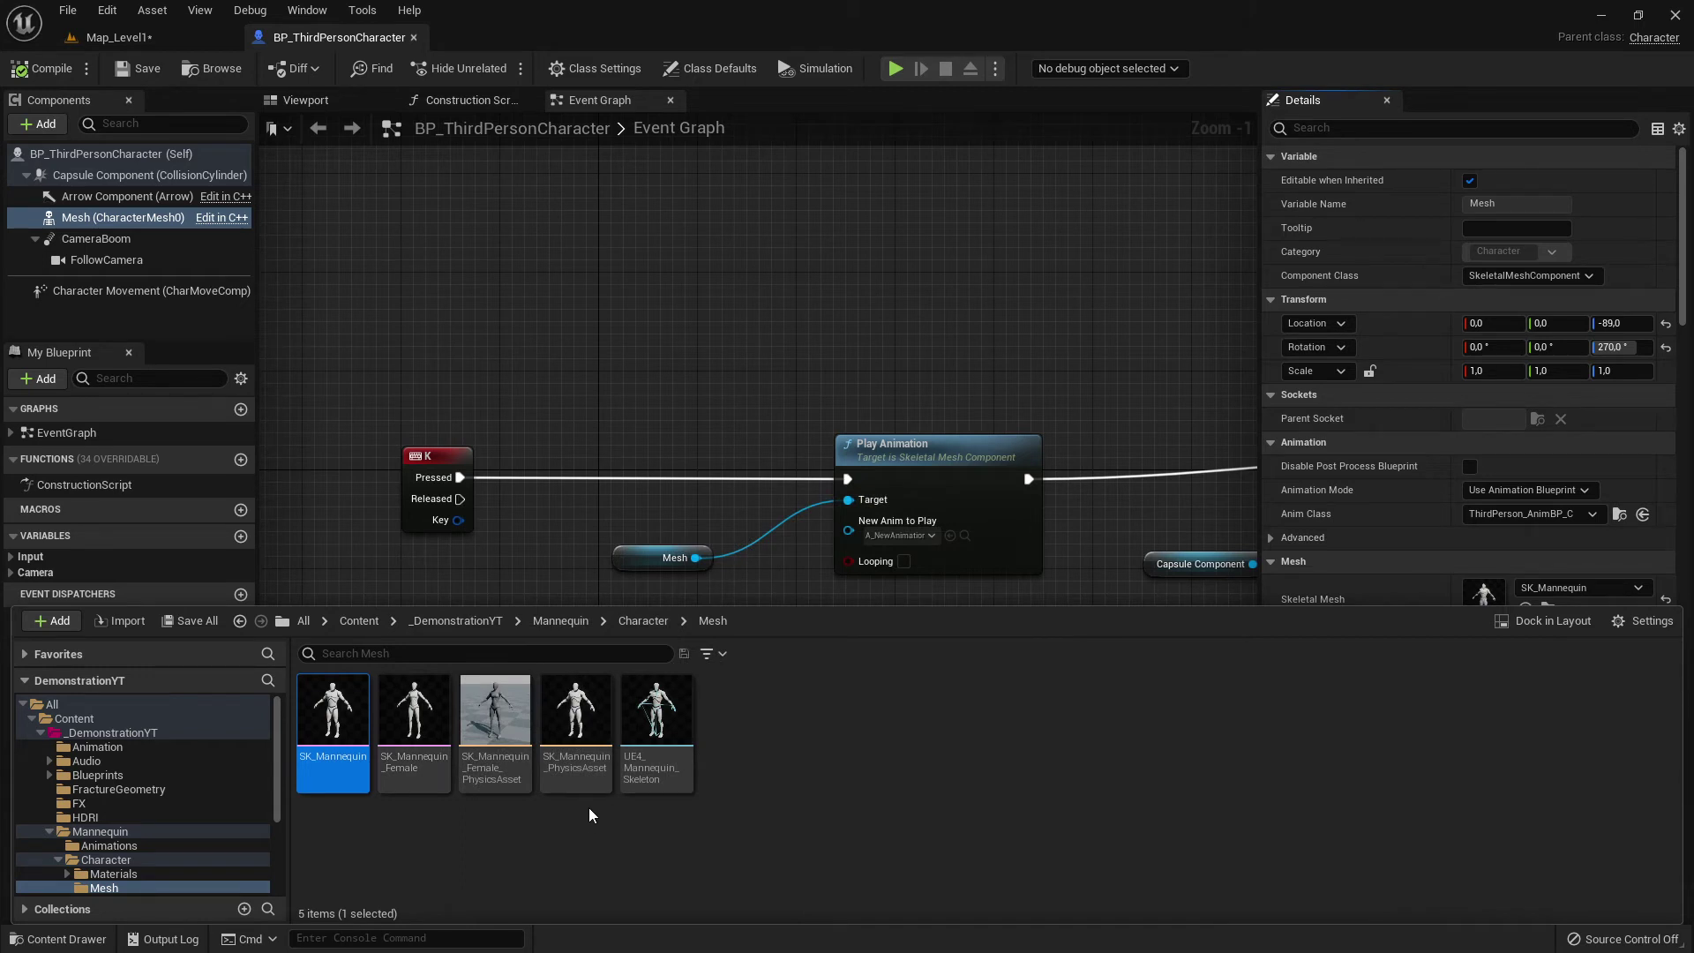
left_click(578, 747)
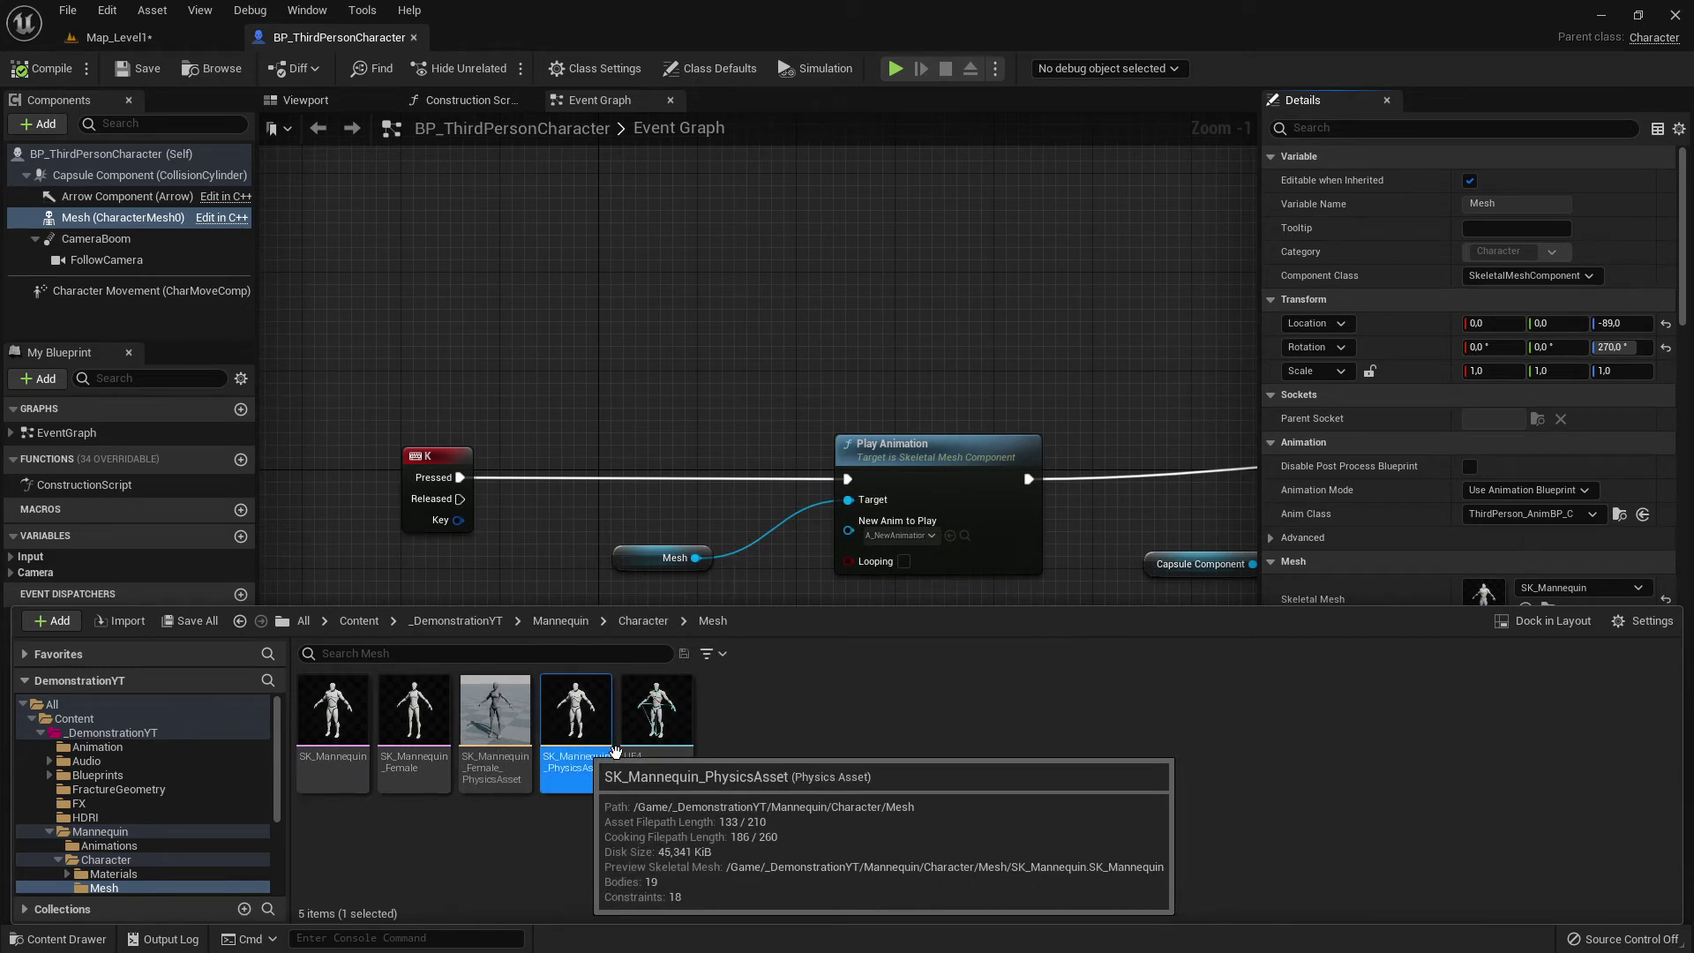
double_click(613, 756)
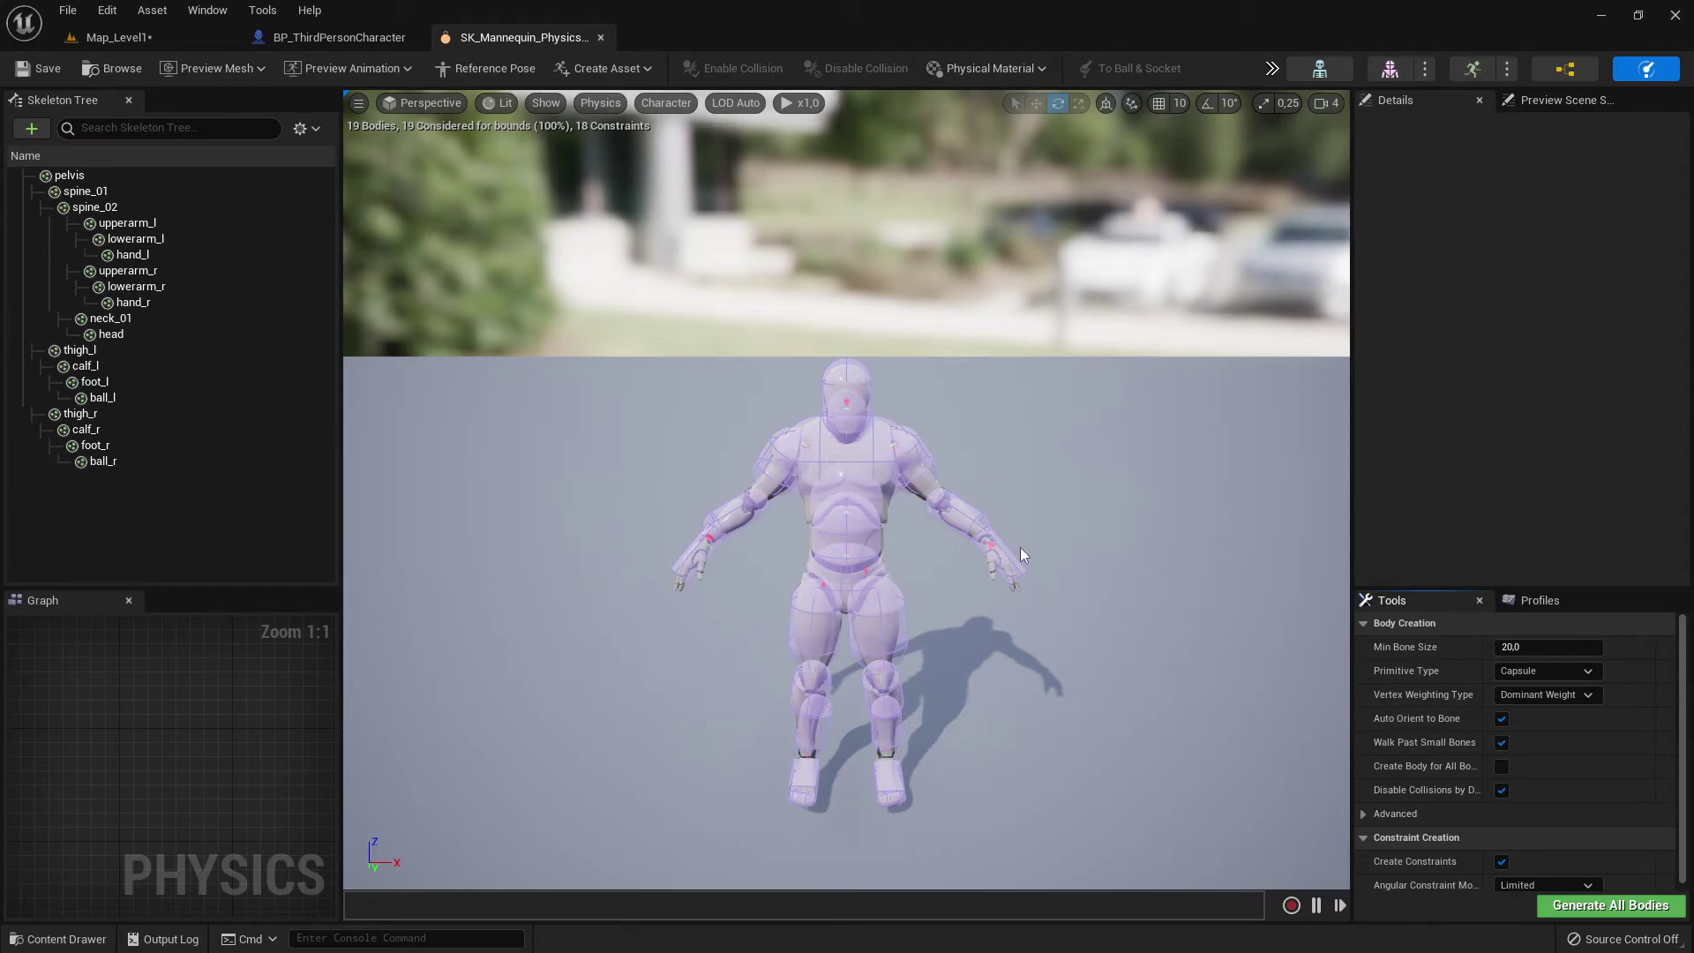
- Return to BP_ThirdPersonCharacter and examine the mesh and its collision capsule in the blueprint viewport
left_click(141, 37)
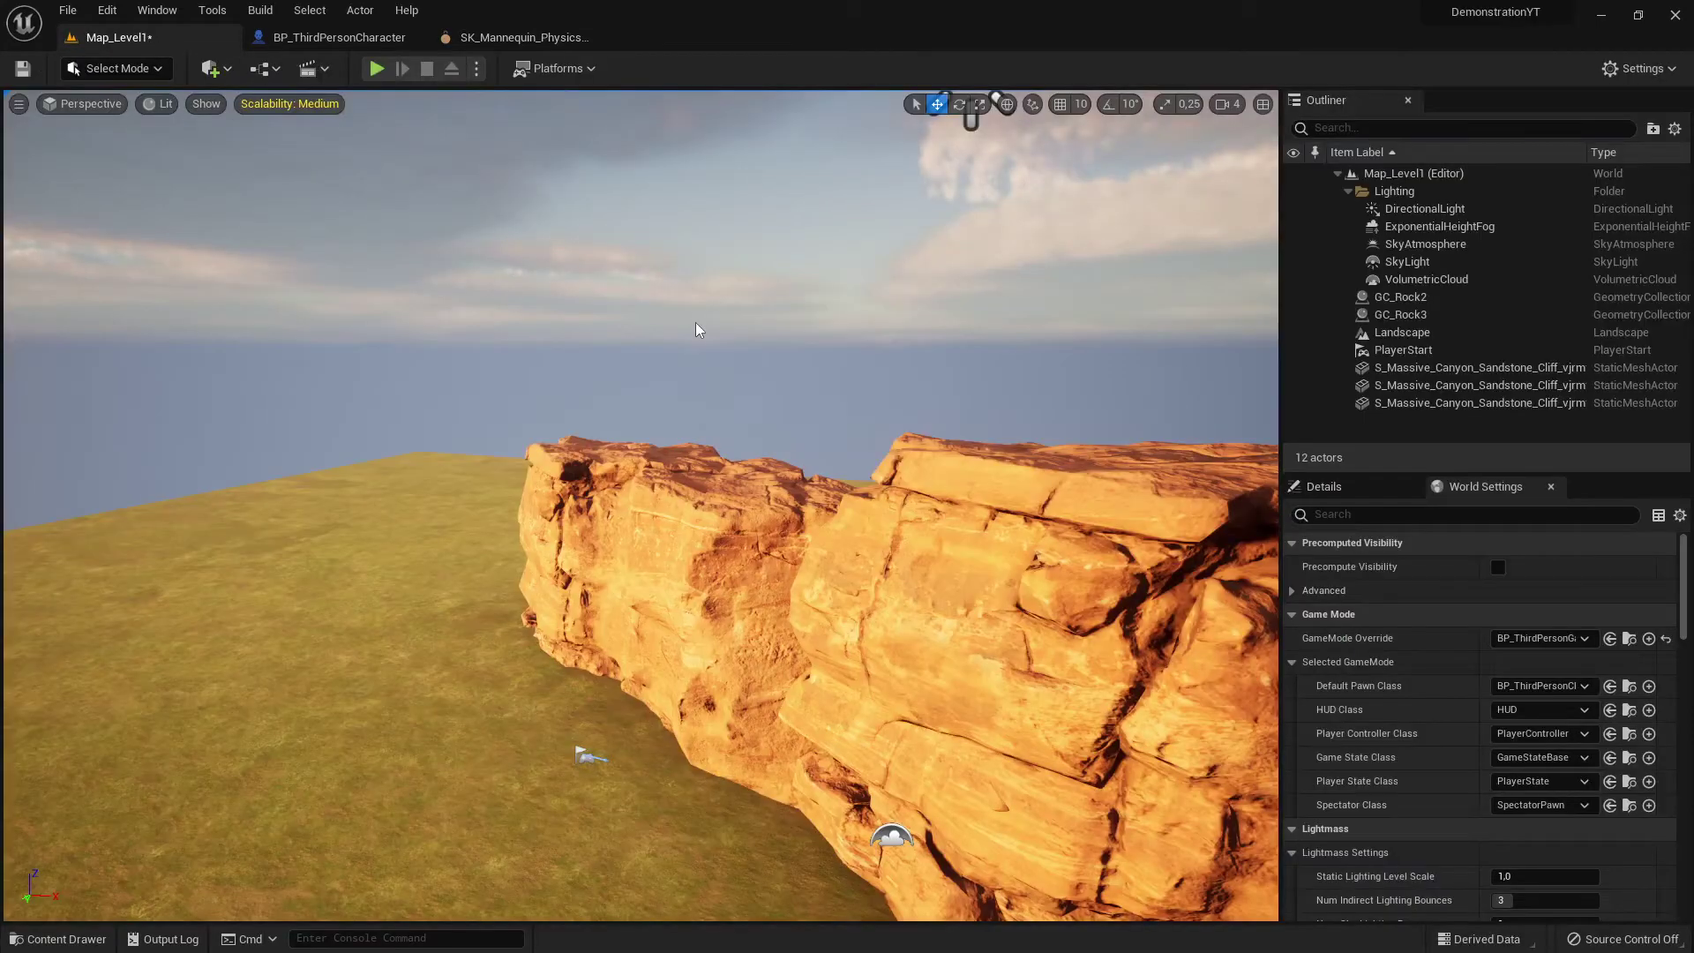
left_click(547, 37)
left_click(371, 37)
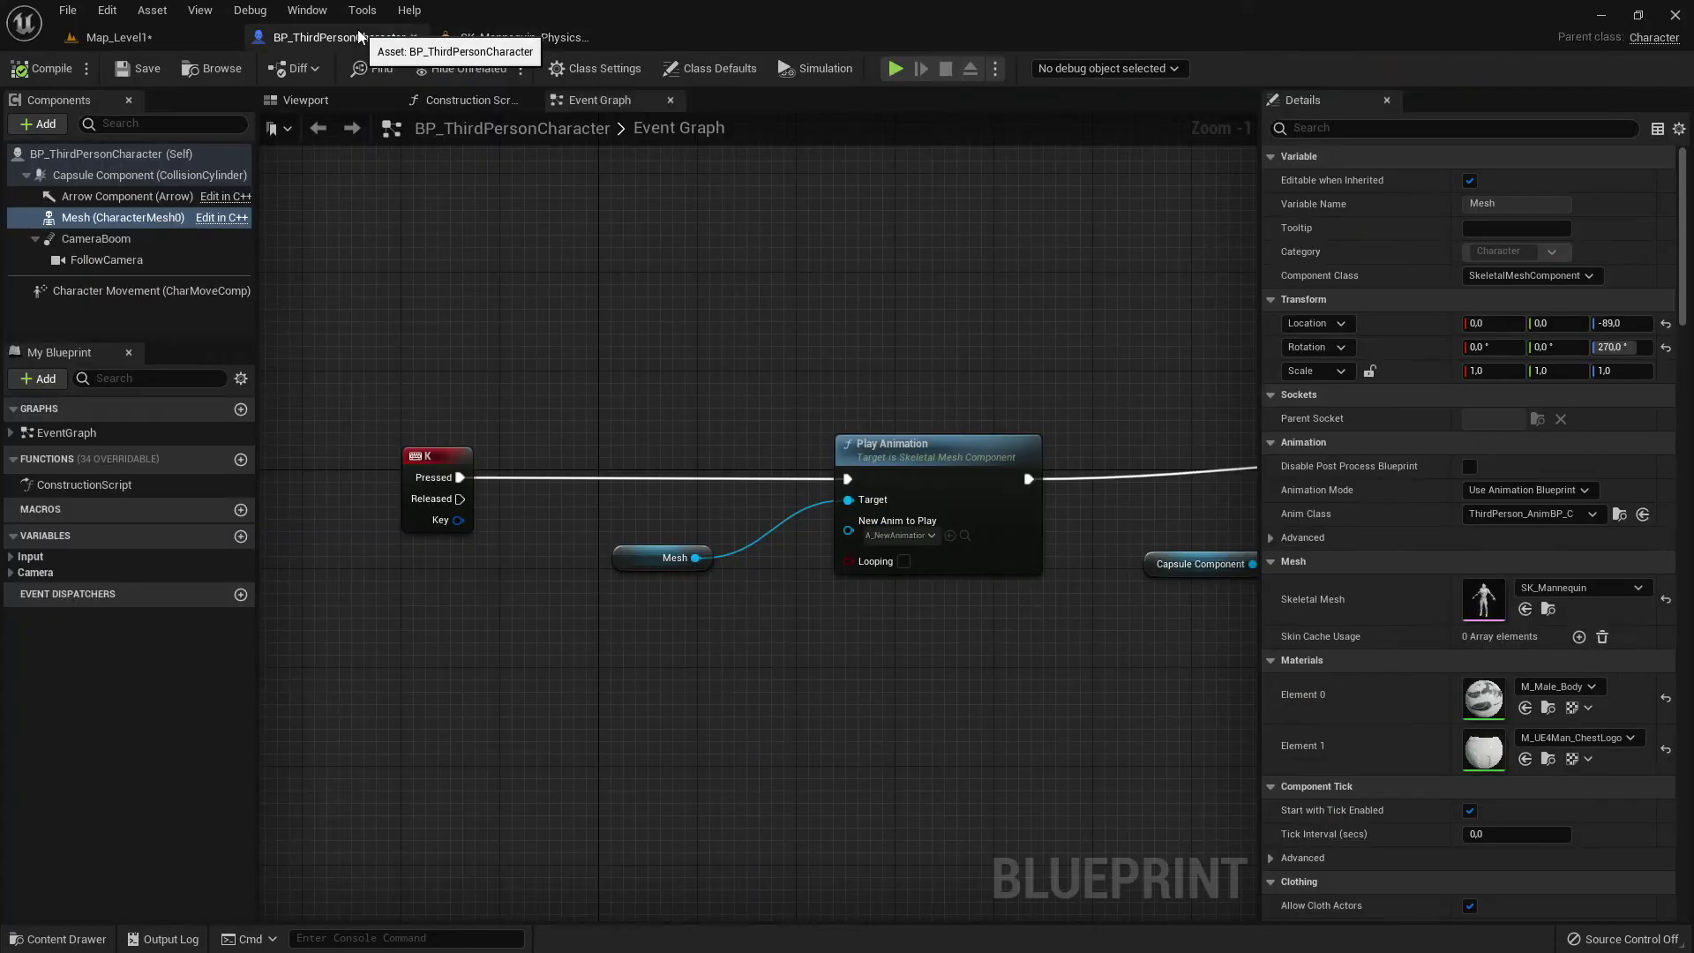
left_click(320, 97)
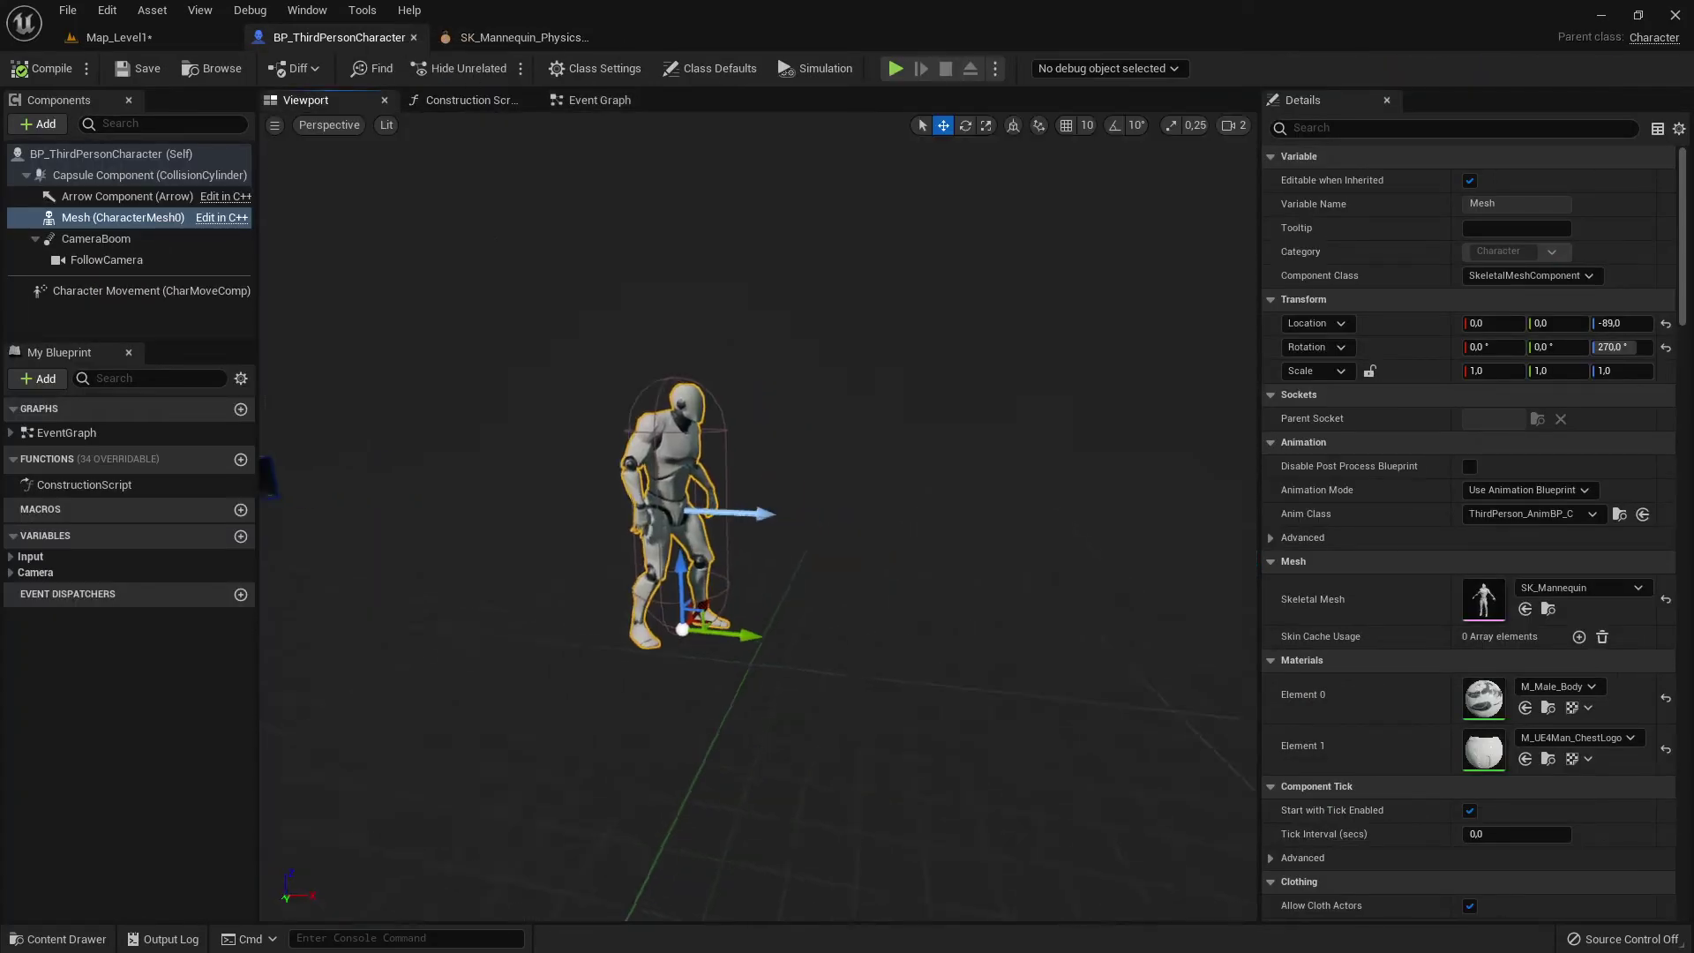
key("f")
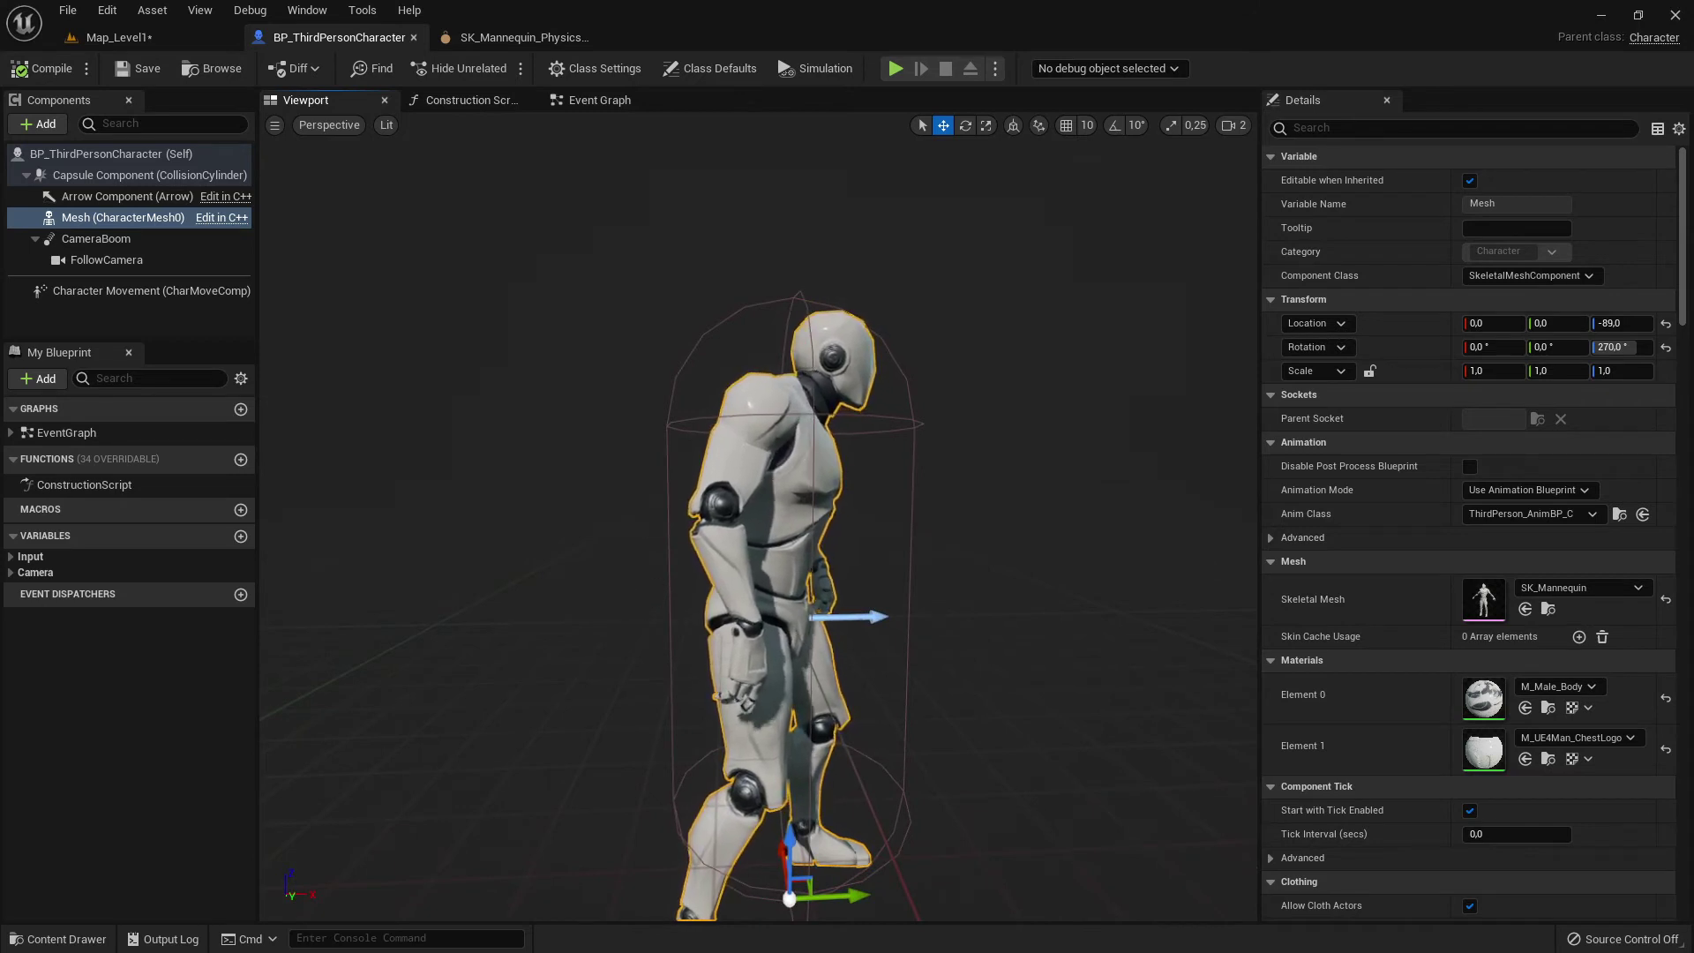
left_click_drag(647, 583, 917, 591, "alt")
right_click_drag(759, 530, 671, 534)
right_click_drag(625, 600, 628, 600)
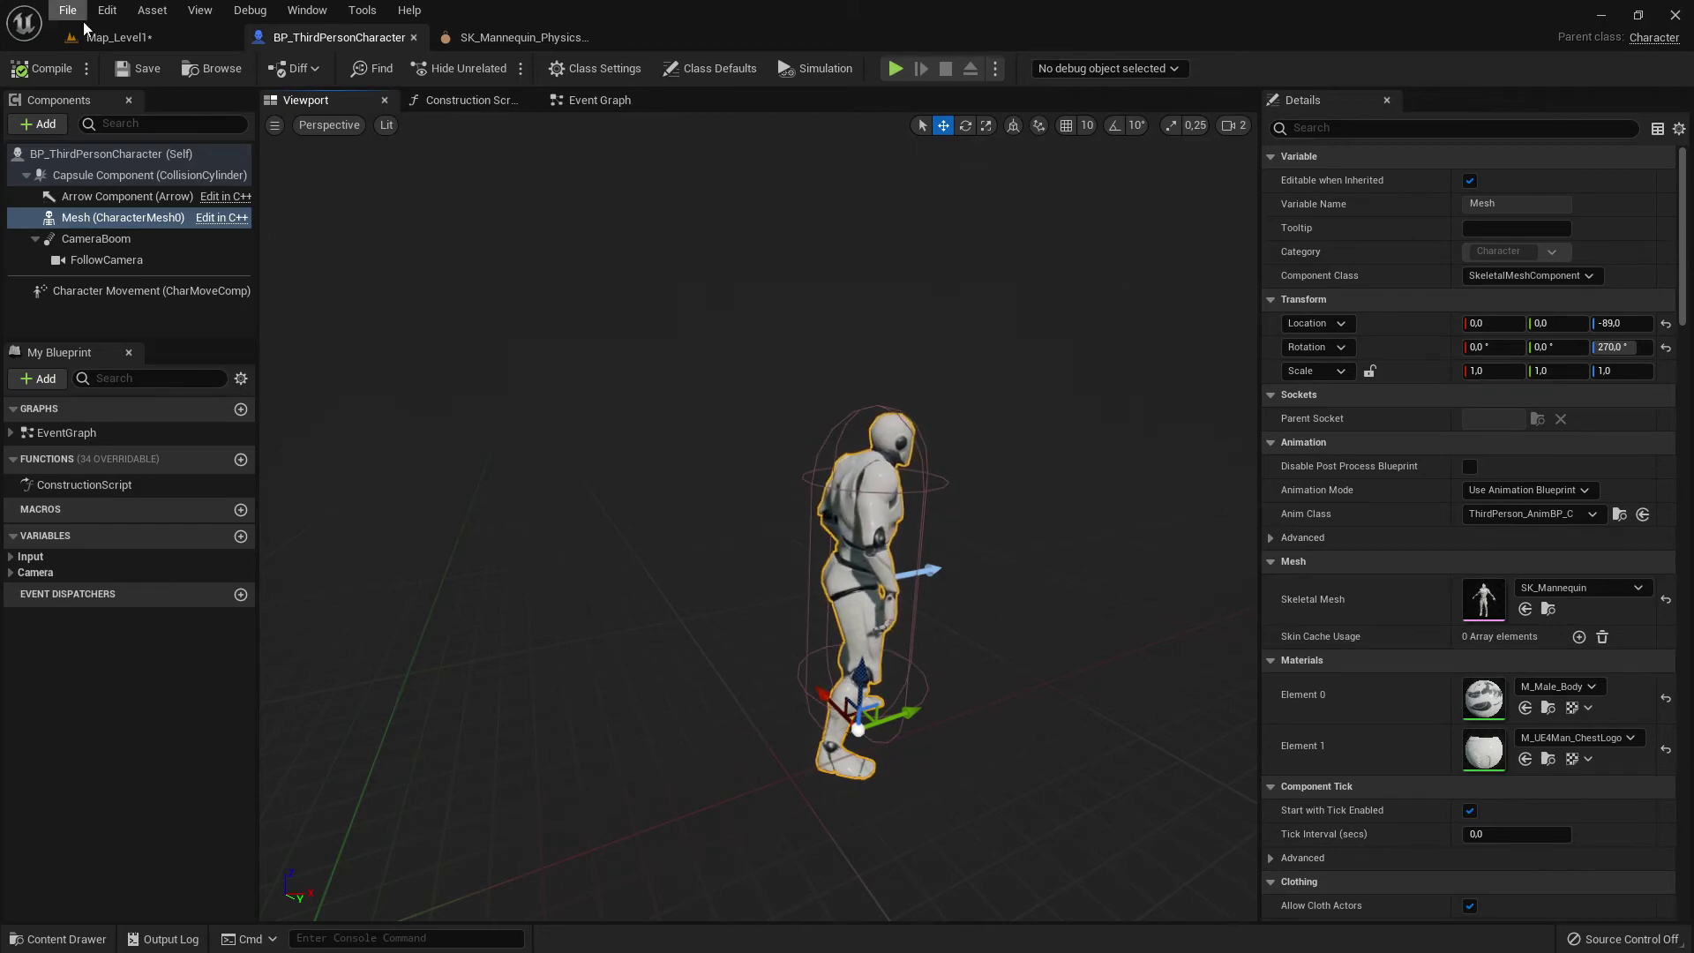
- Switch back to Map_Level1, play the level while running the character toward the falling rocks, and stop the session
left_click(111, 38)
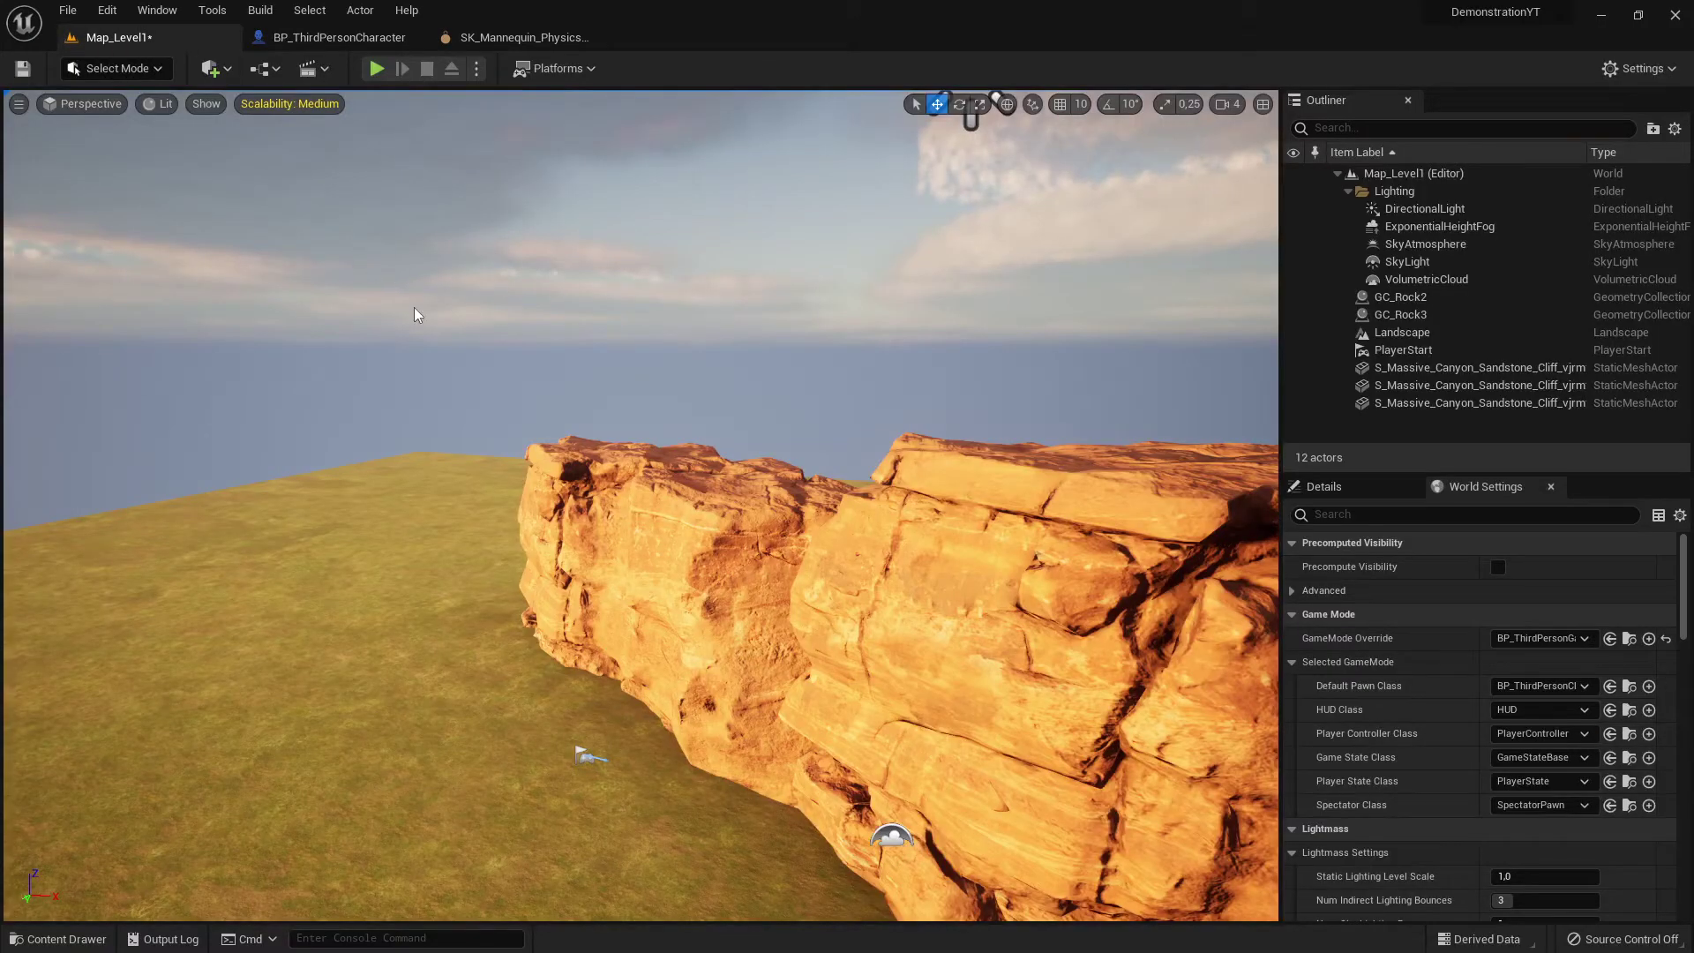
left_click(58, 939)
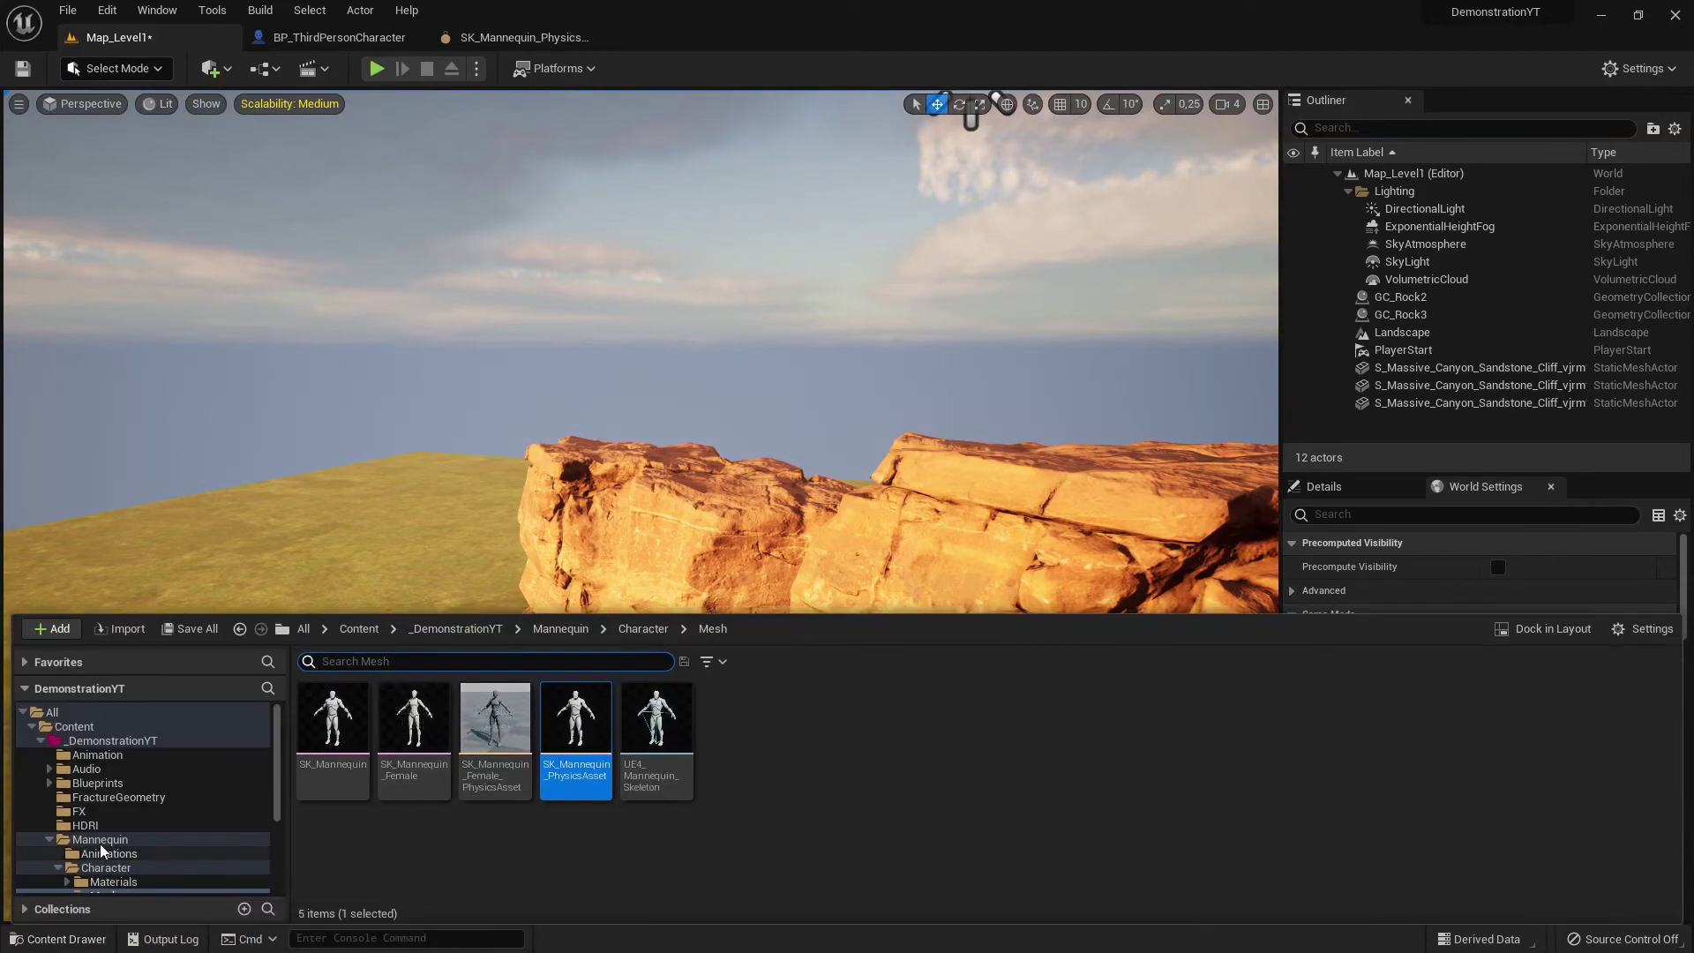
left_click(123, 68)
left_click(383, 65)
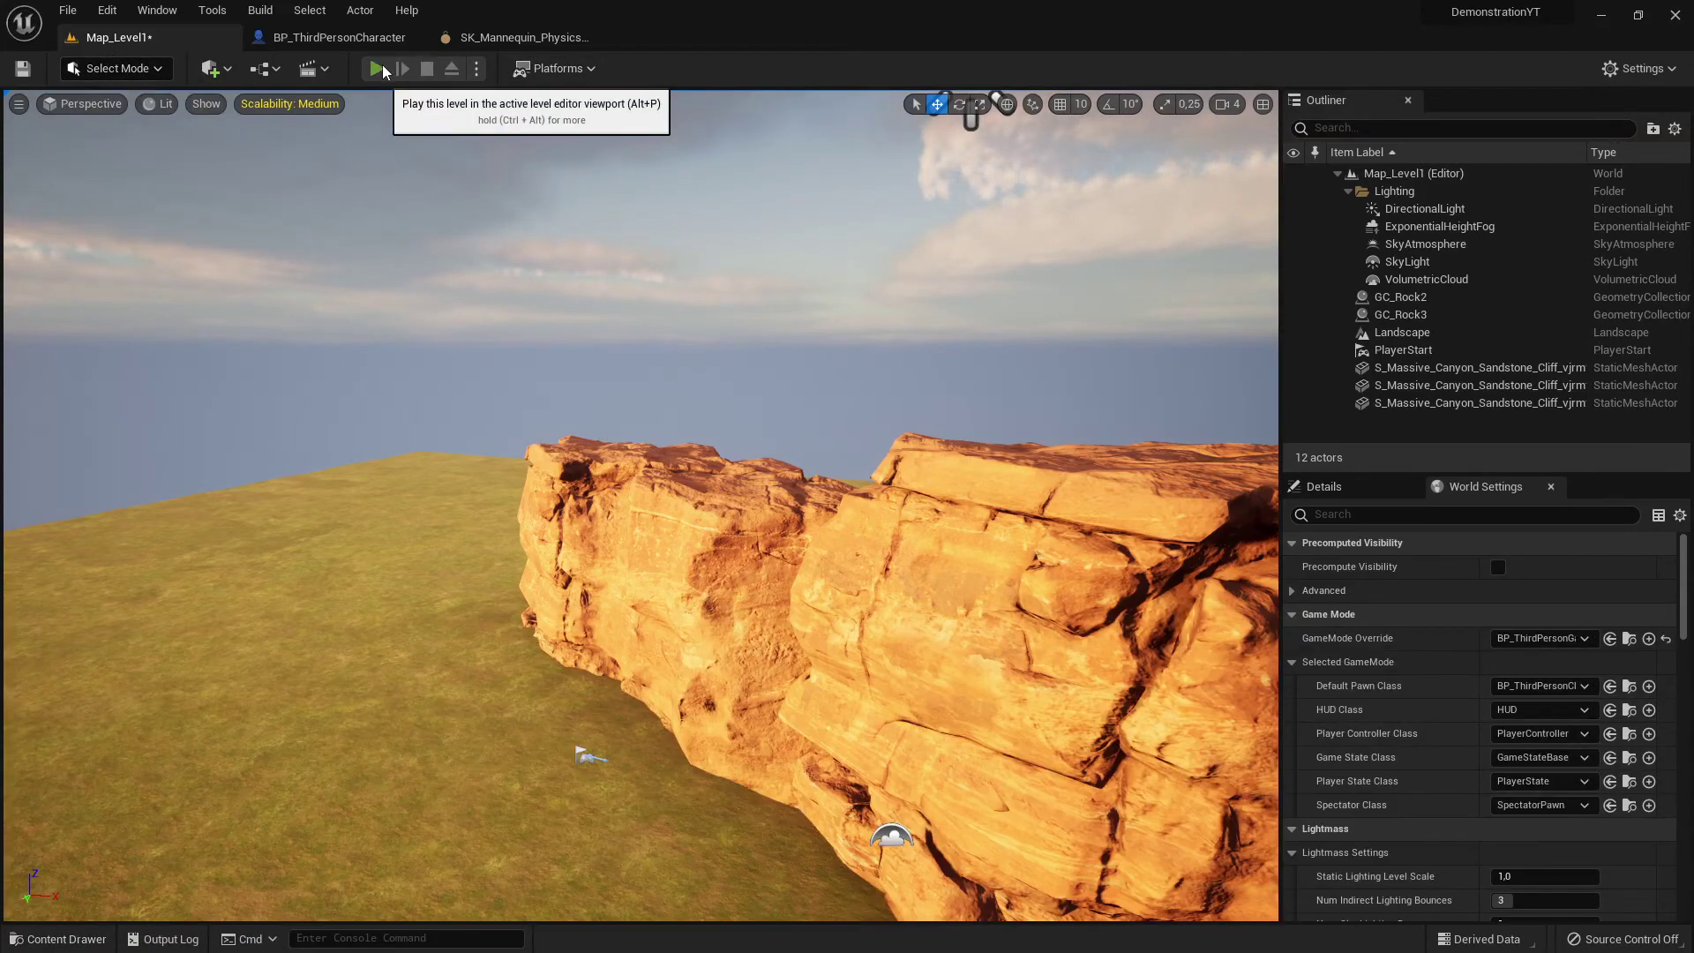
left_click(383, 65)
key("w")
key("a")
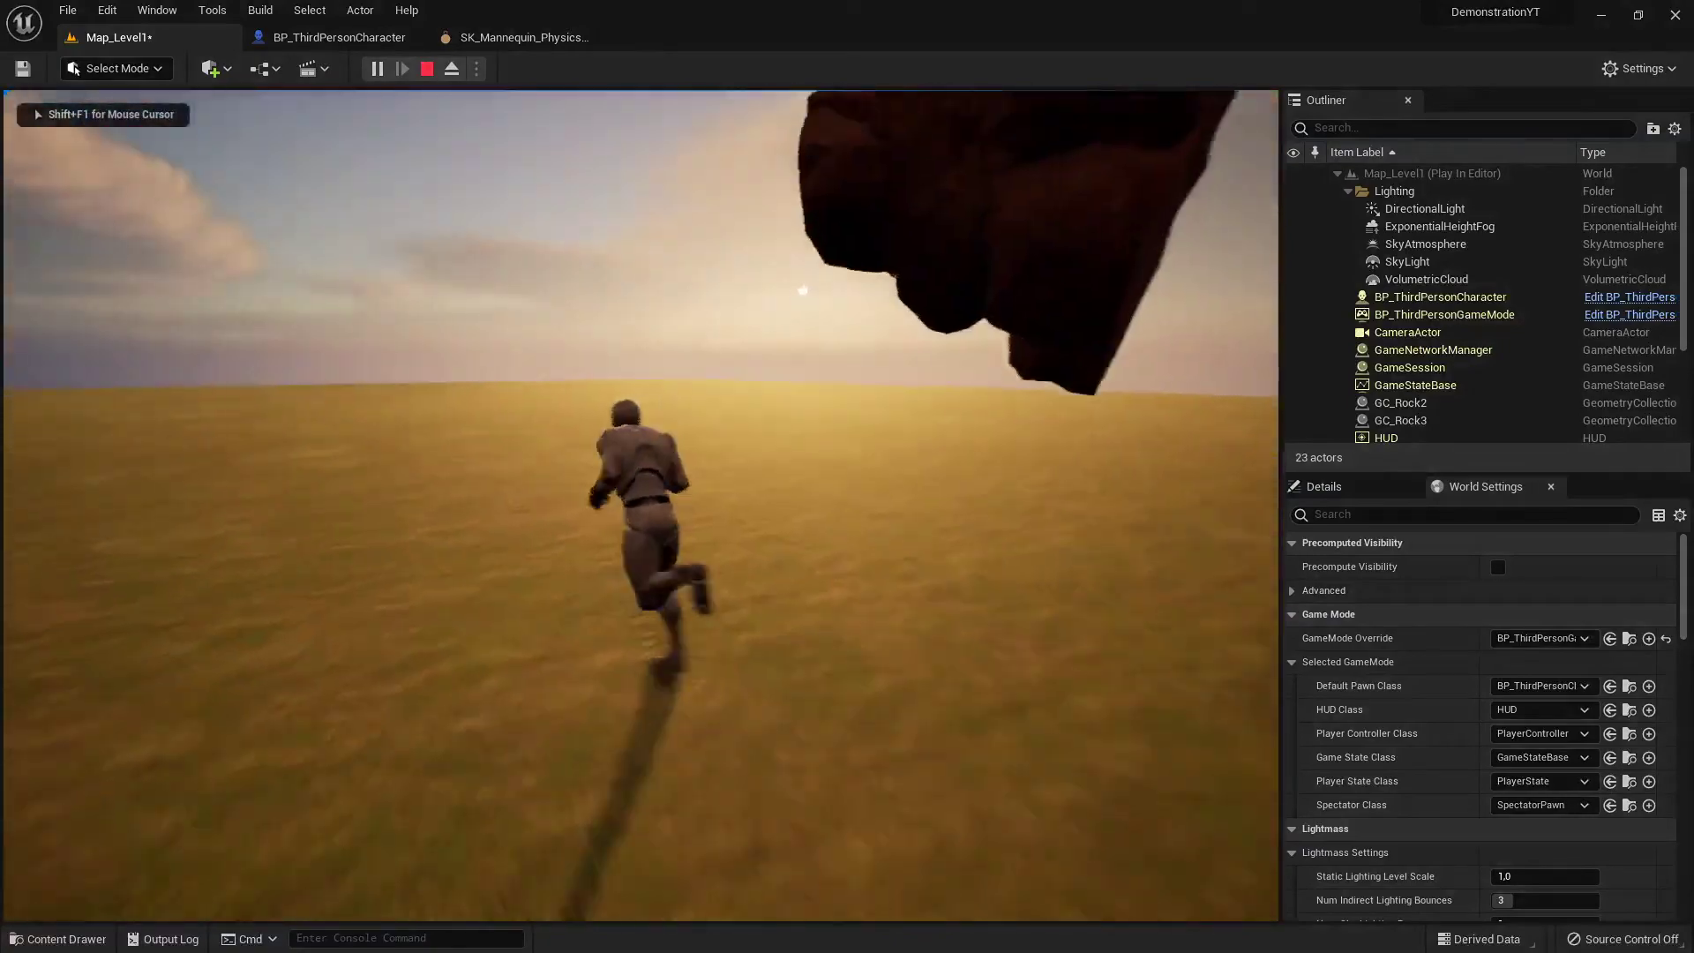
key("d")
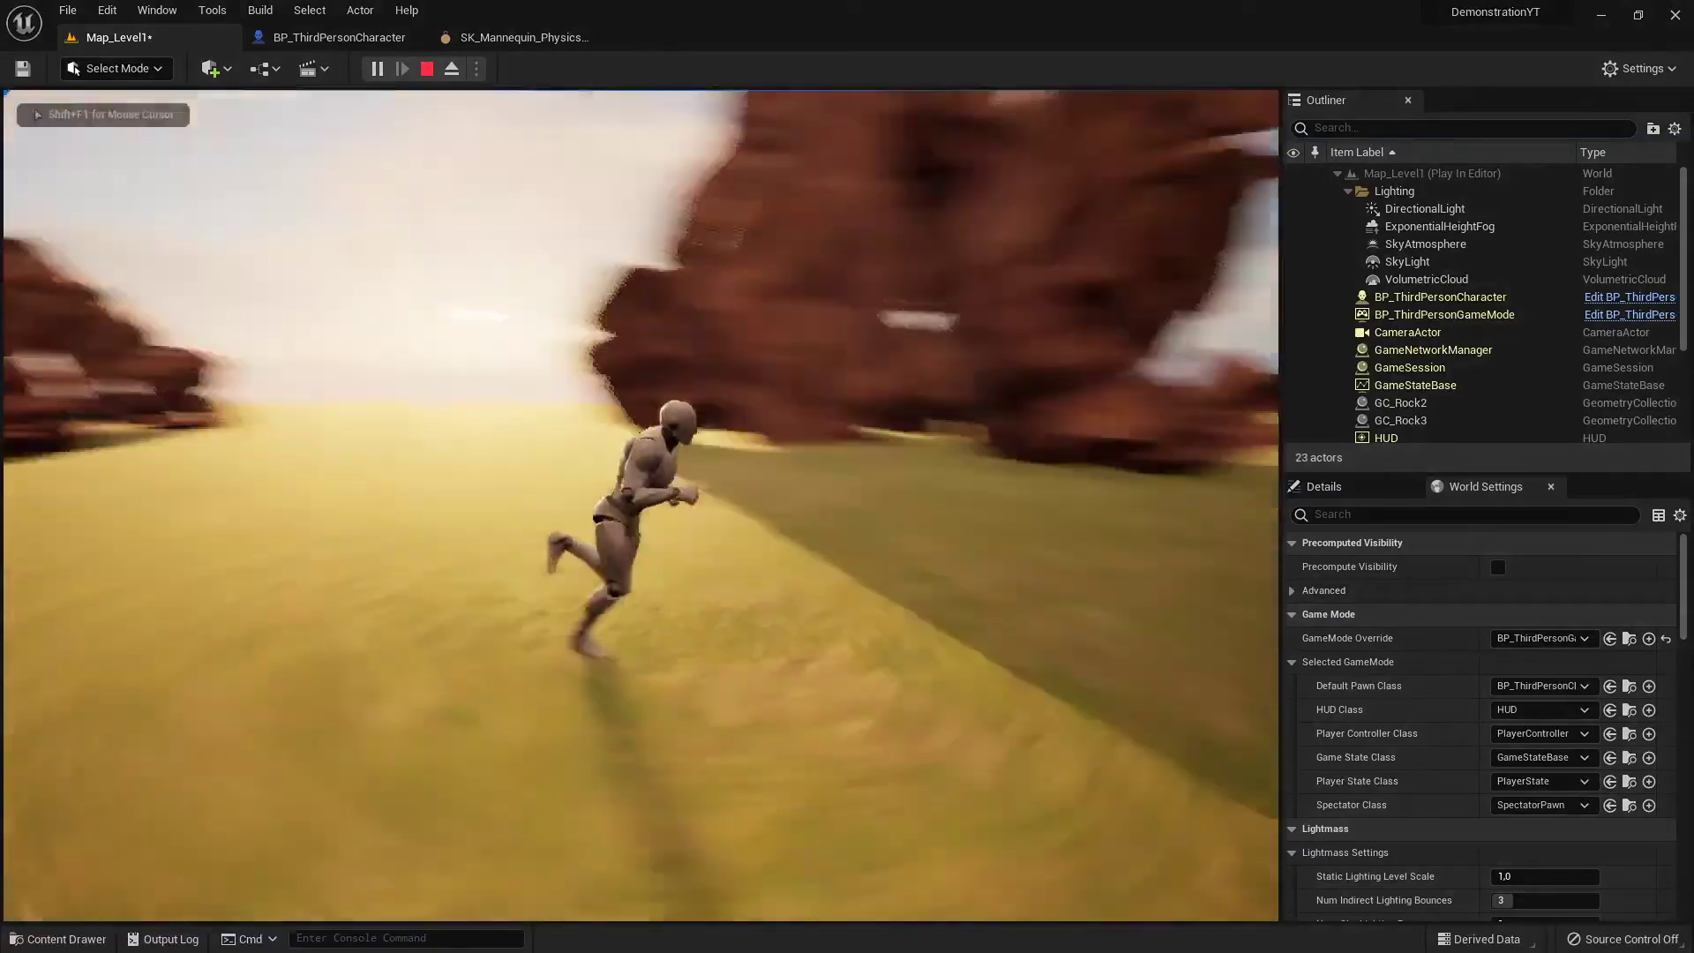
key("a")
key("w")
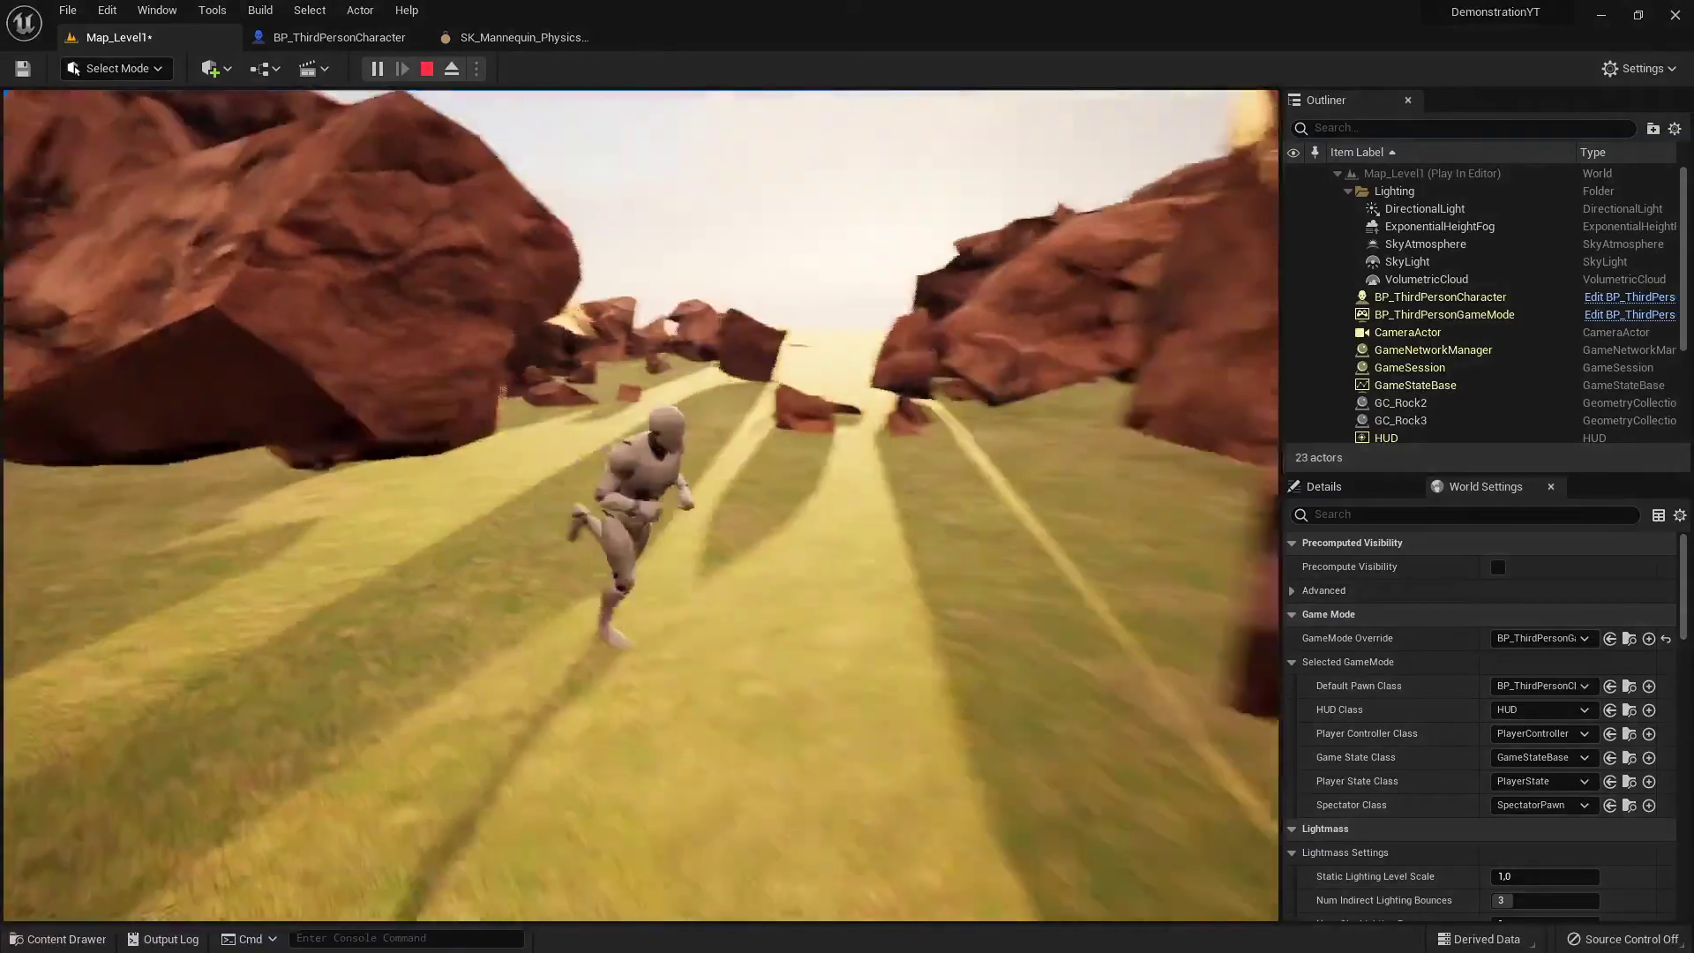
key("Escape")
- Replay the level, run the character beneath the falling rocks to check their collision with it, and stop playing
left_click(376, 70)
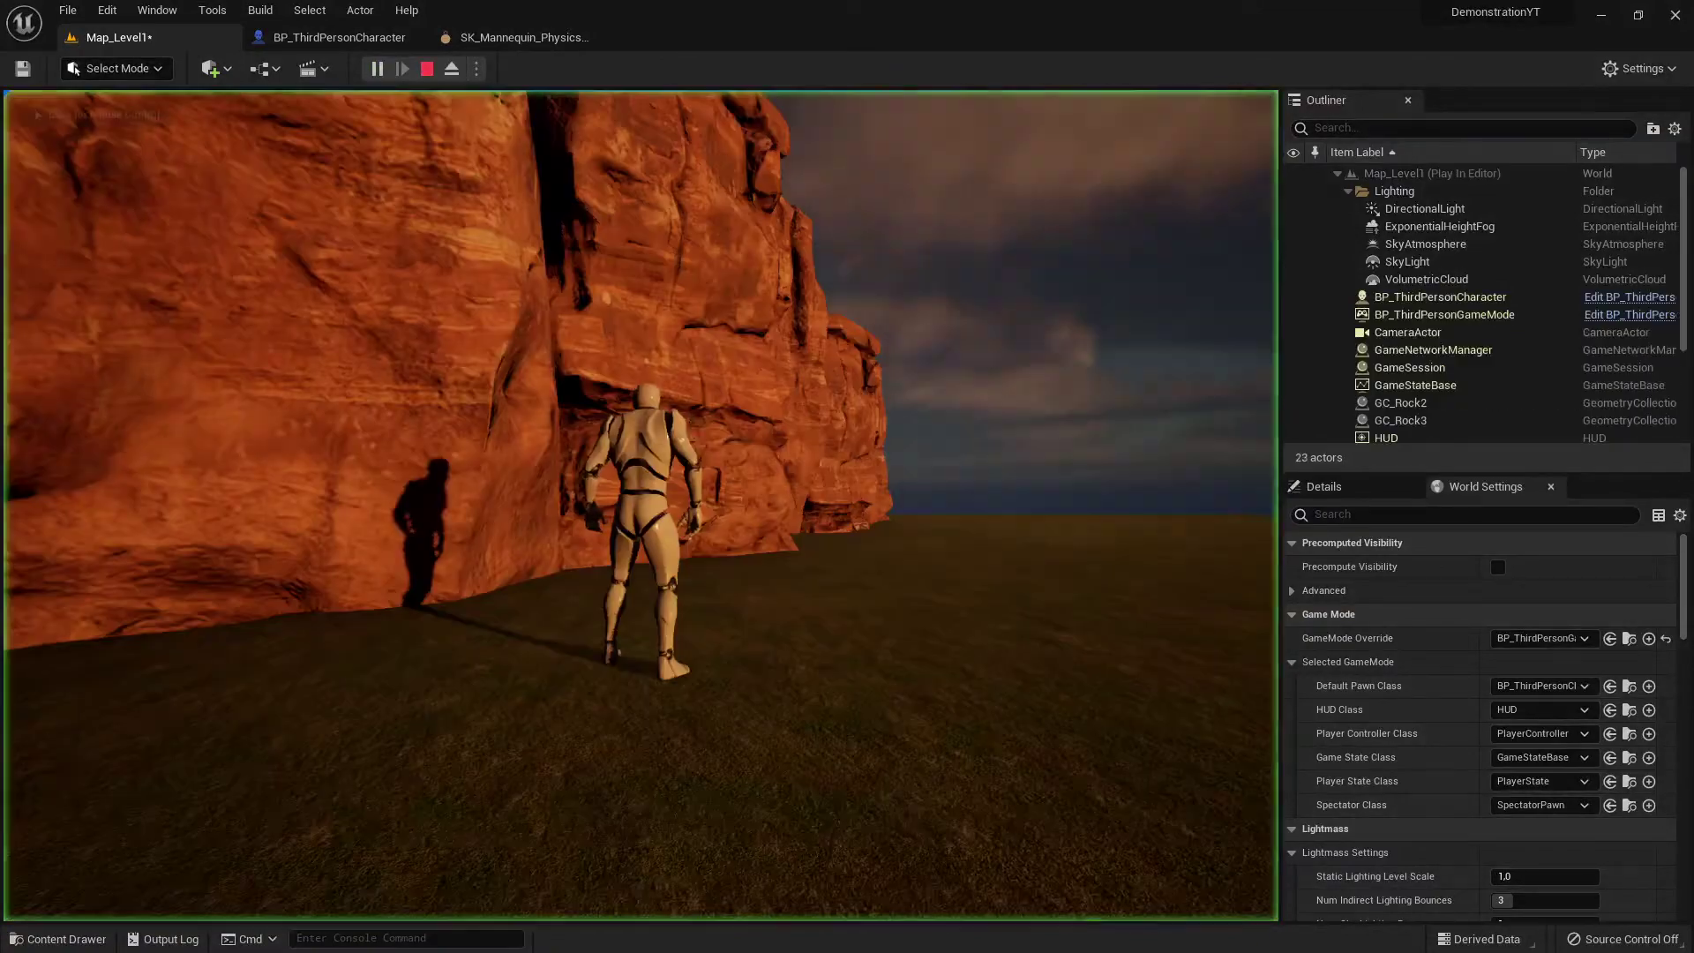
key("w")
key("a")
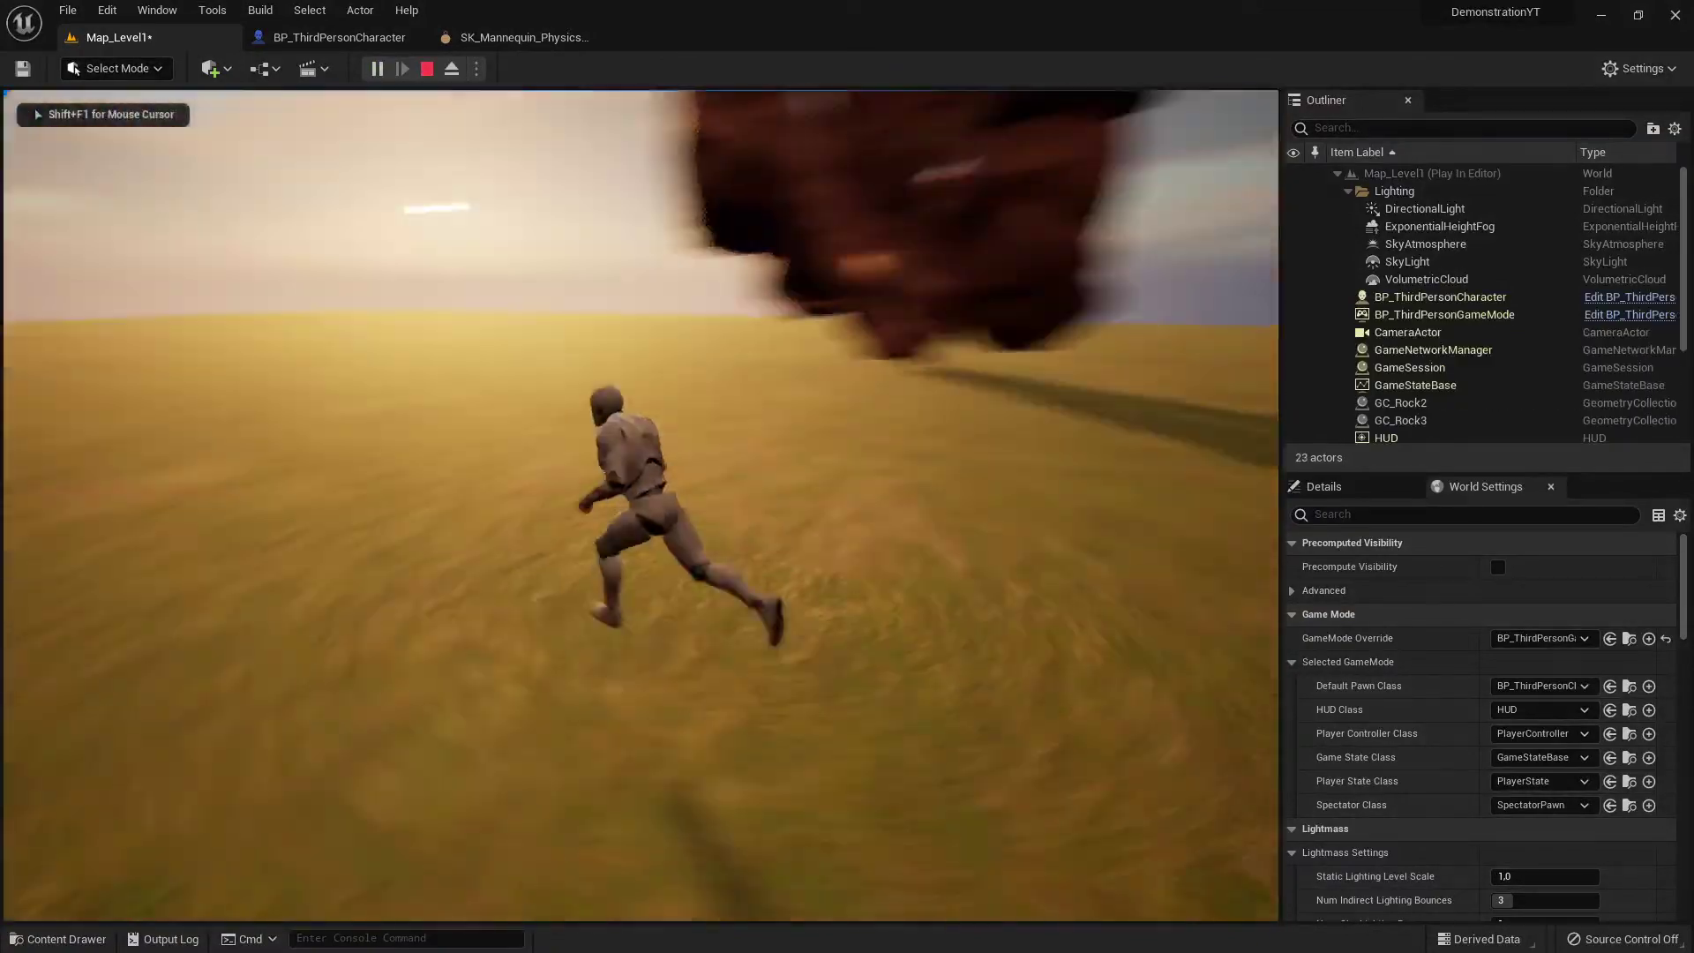
key("a")
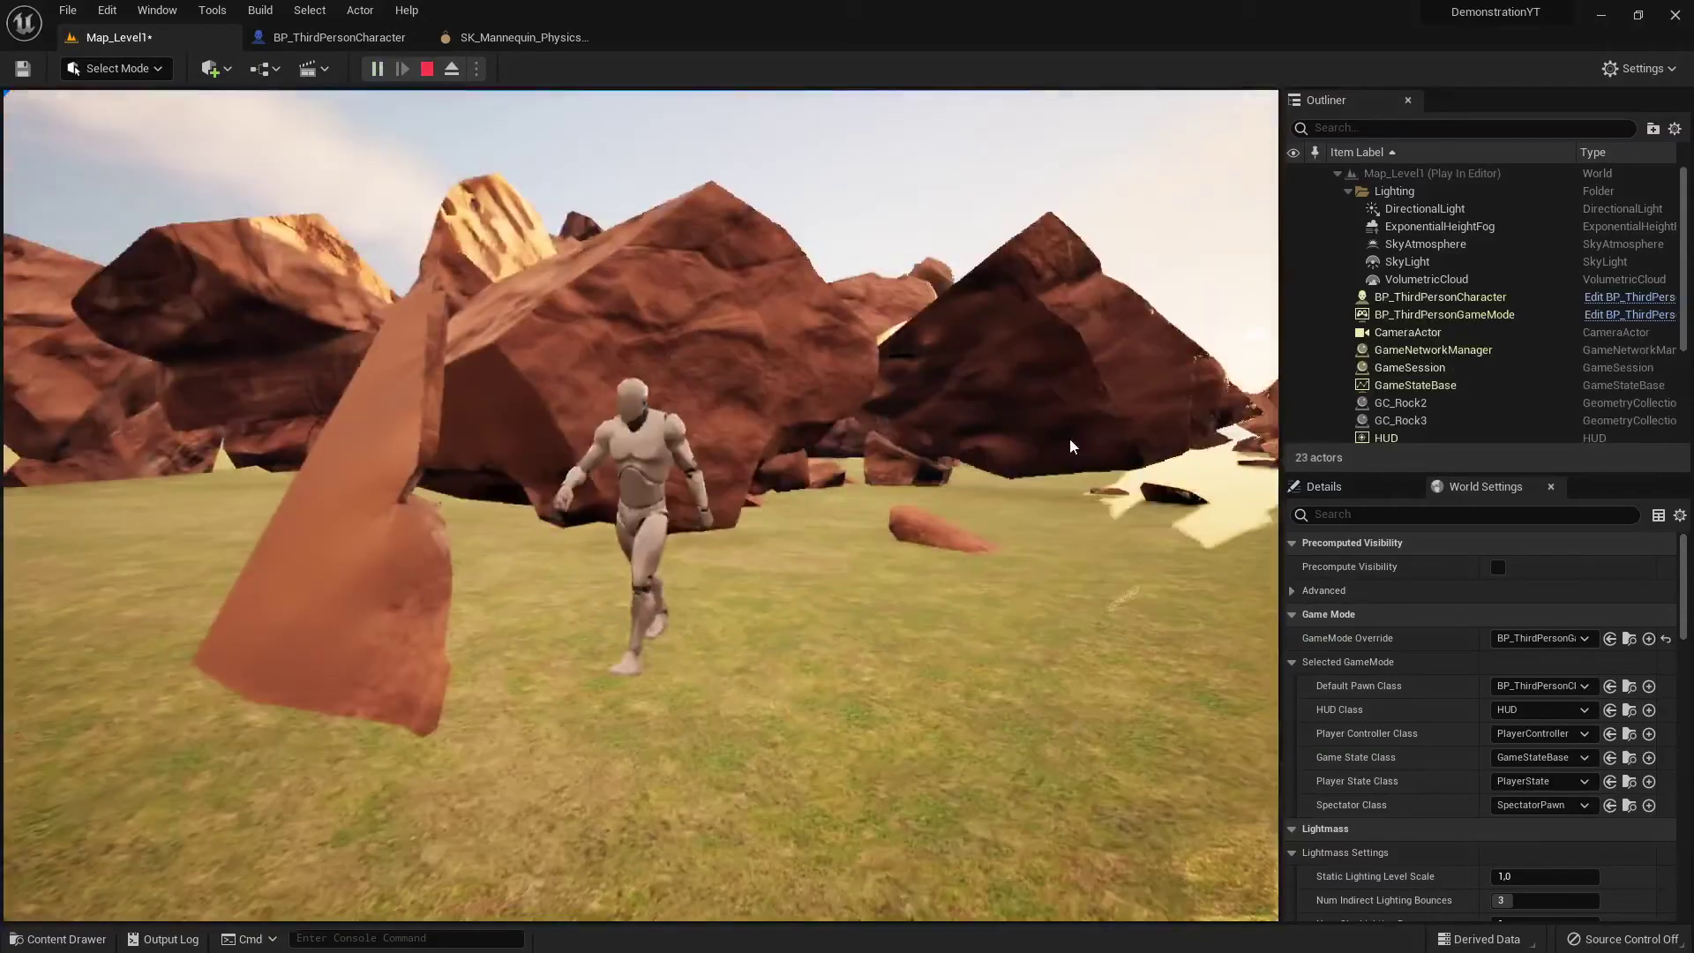
key("Escape")
- Inspect the suspended rock in the level, then play again, run the character around the broken fragments, and end the session
right_click_drag(640, 506, 805, 486)
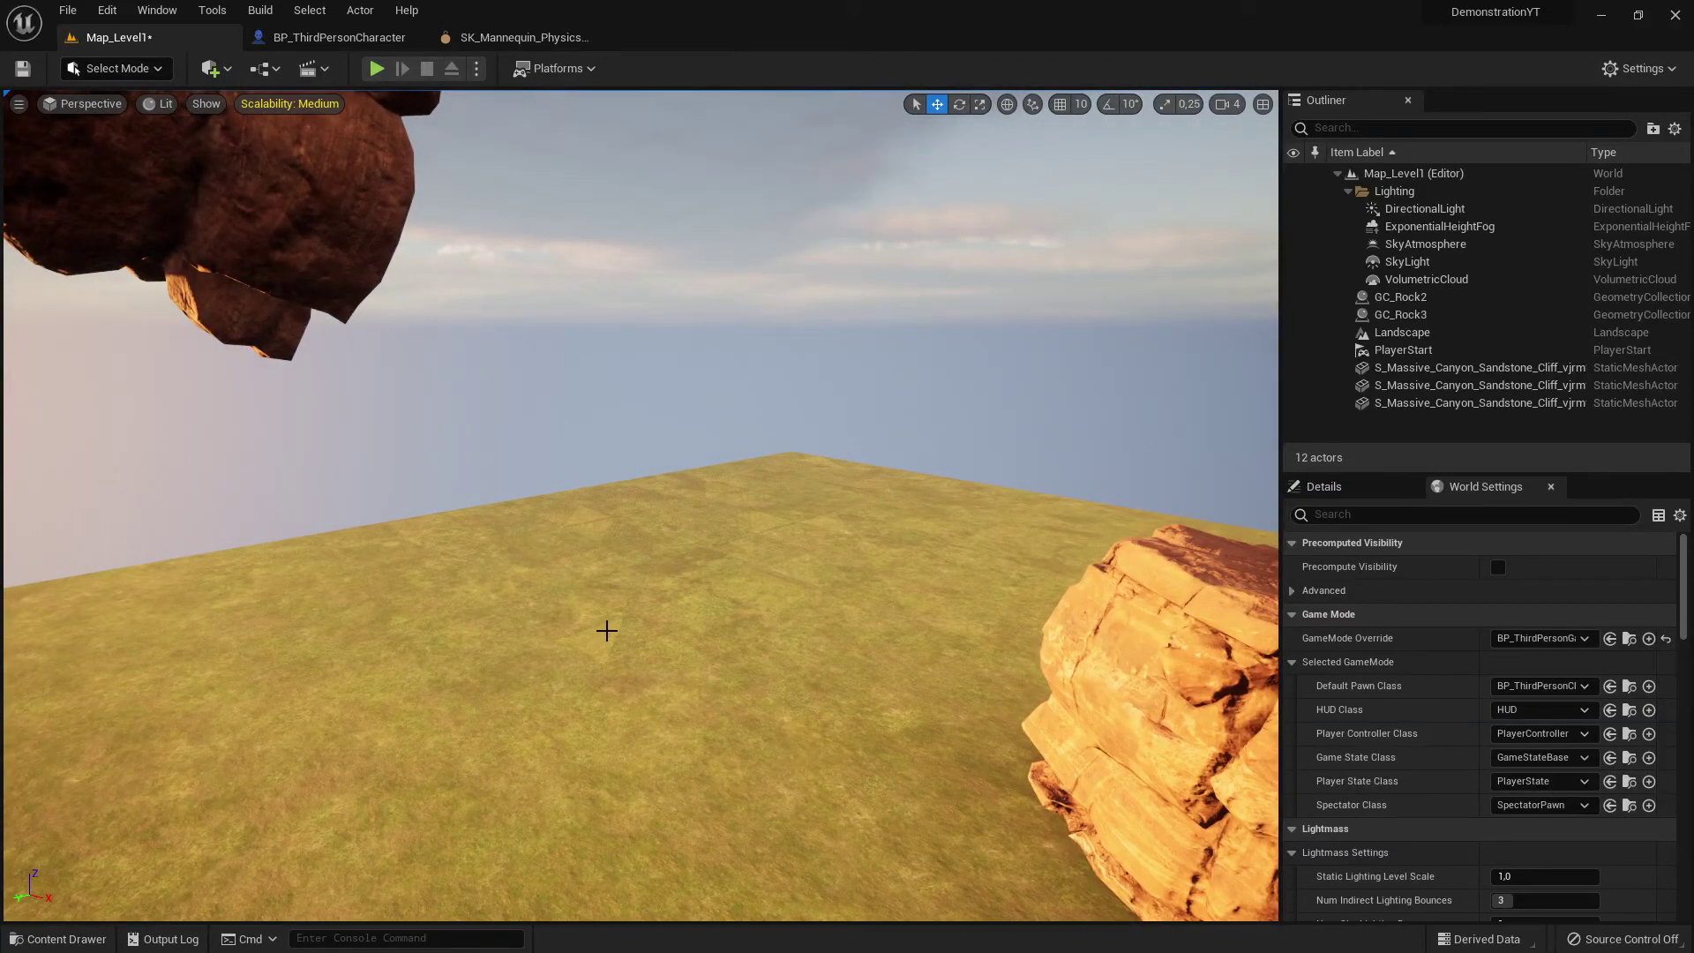
right_click_drag(684, 624, 653, 618)
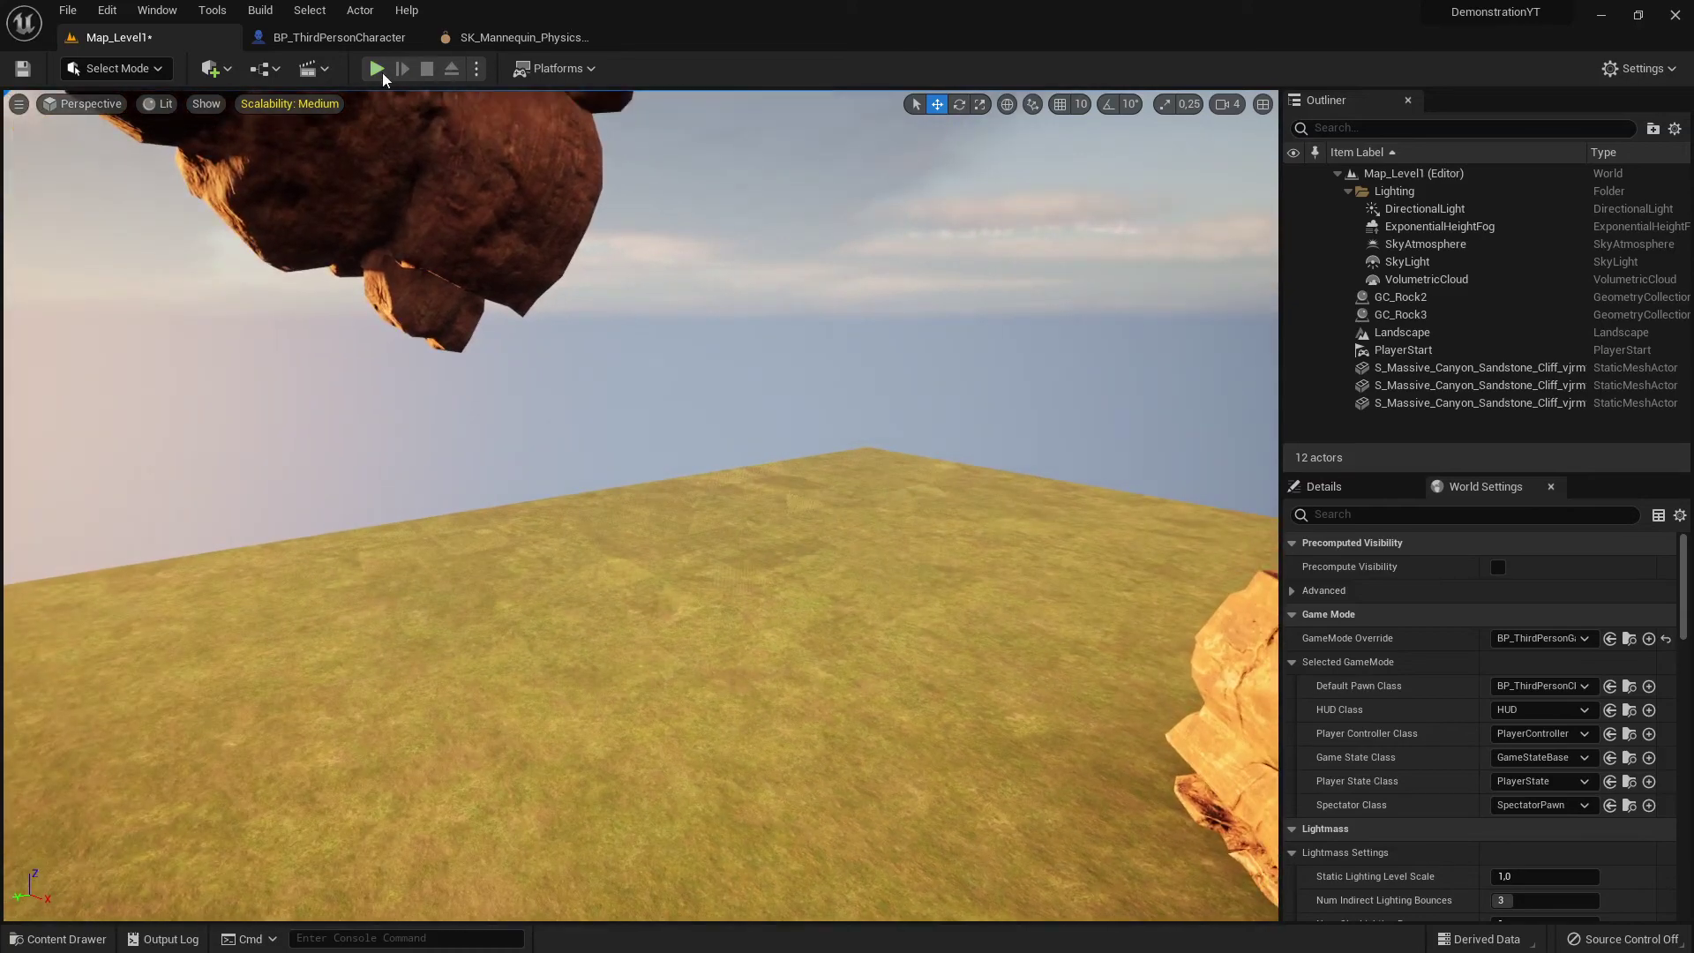
left_click(377, 69)
key("w")
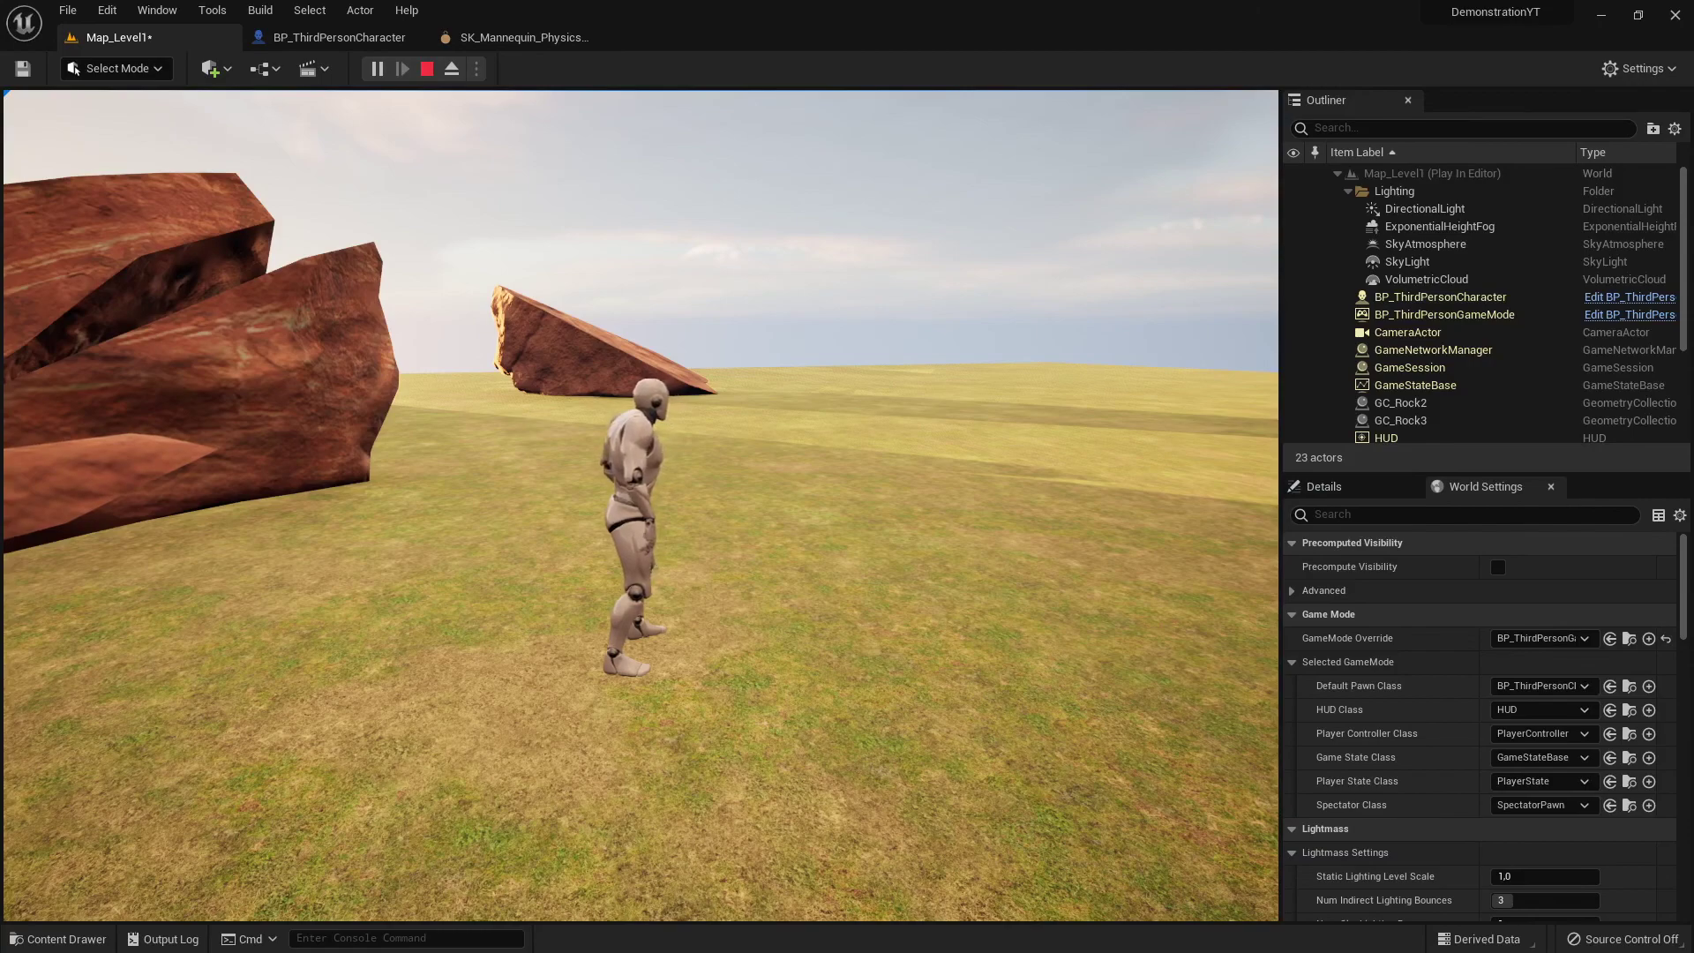
key("w")
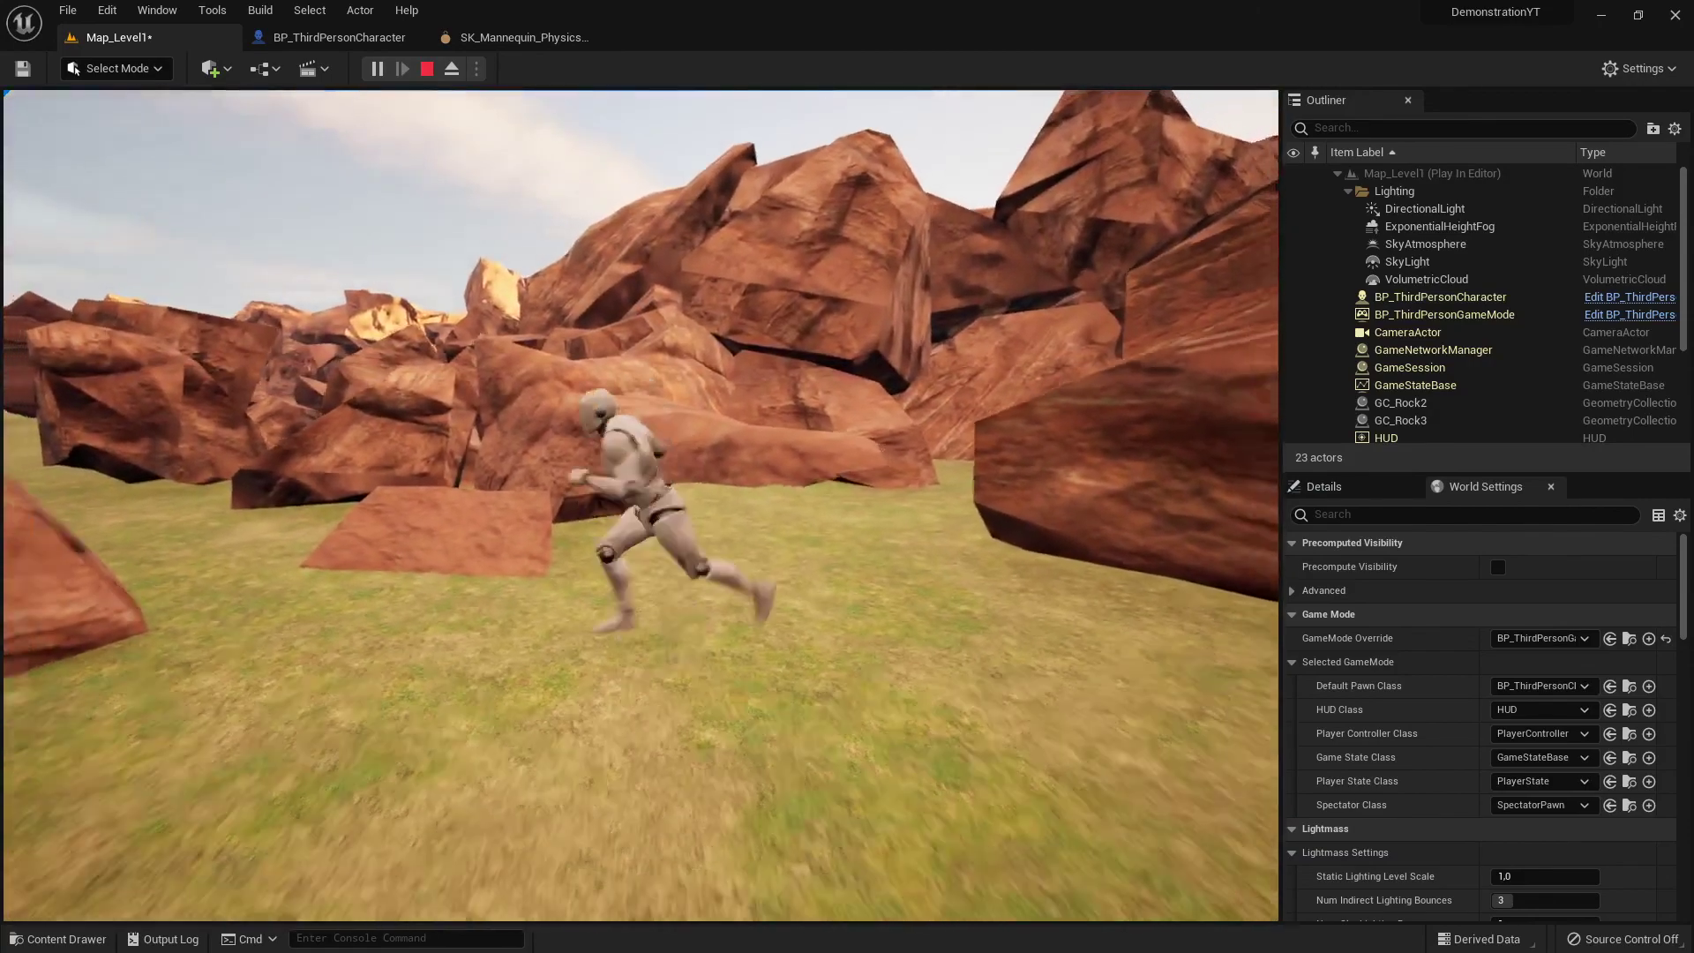
key("d")
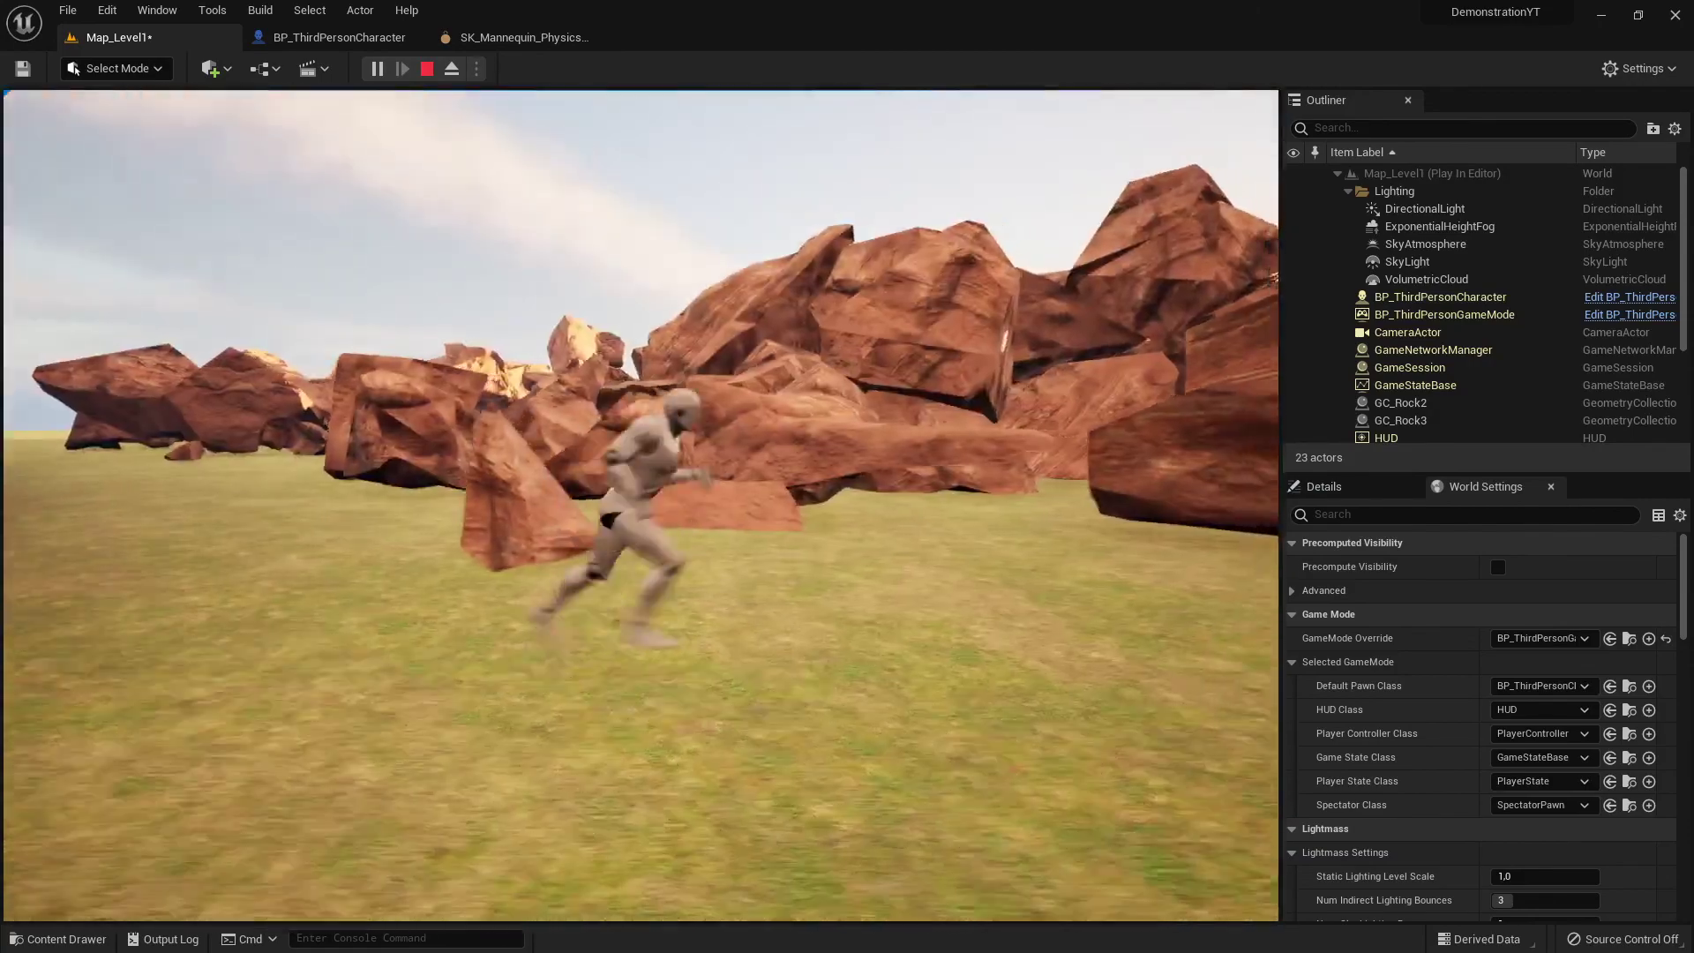
key("Escape")
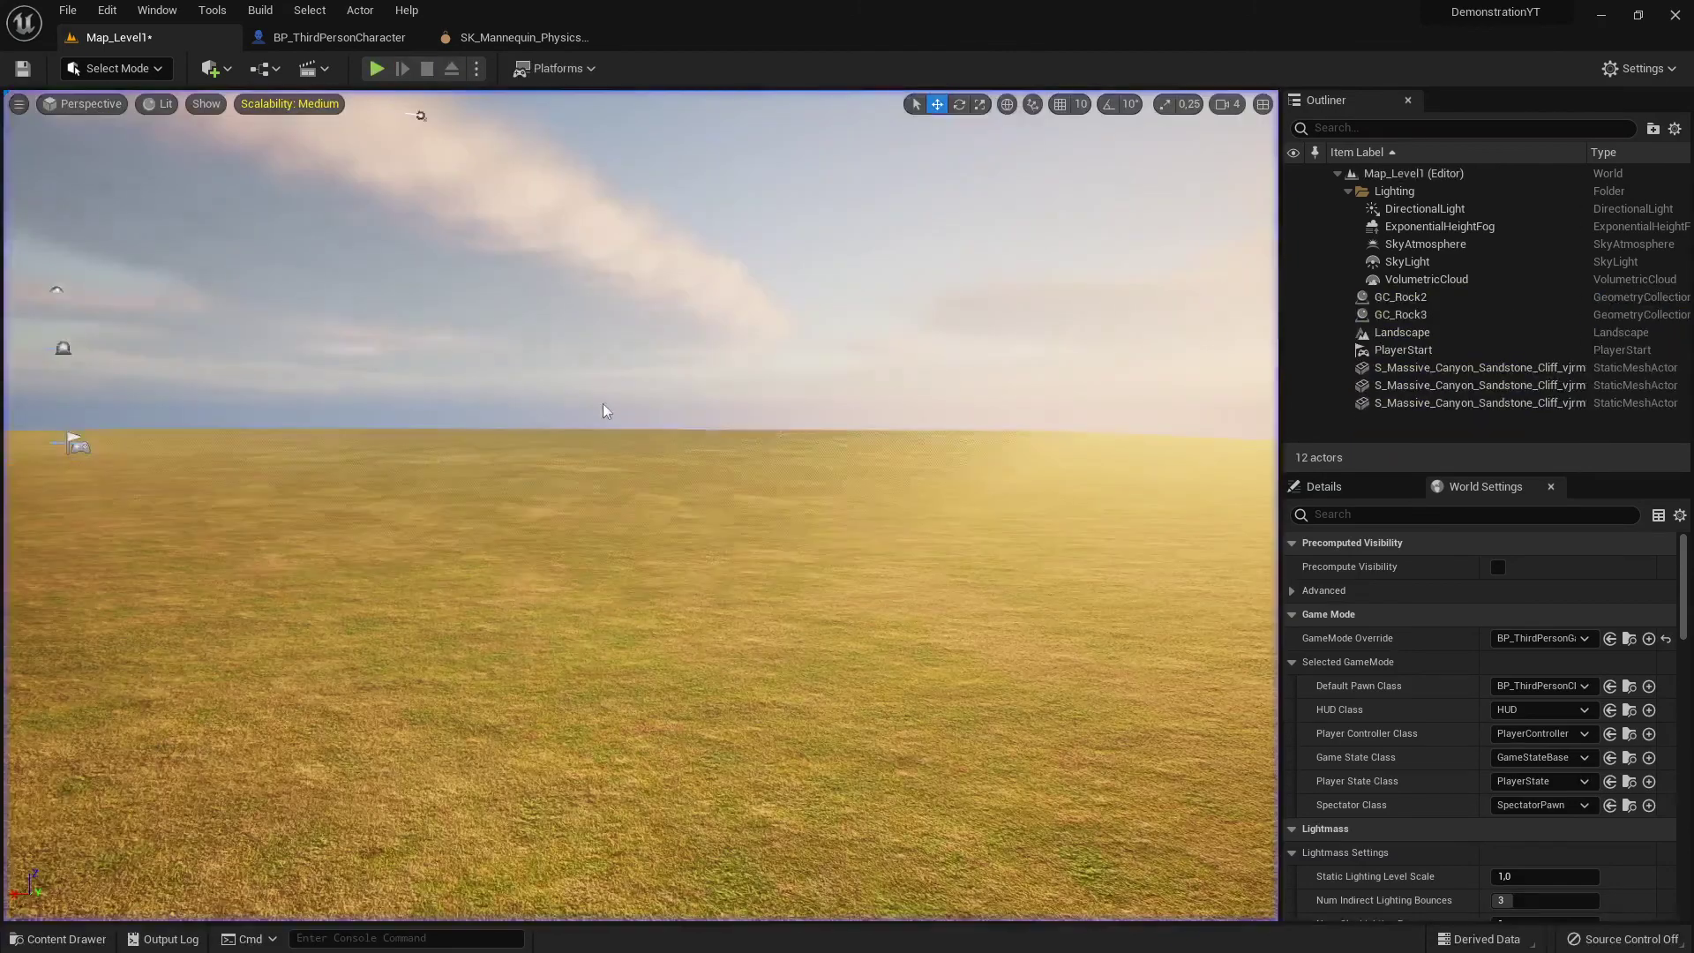